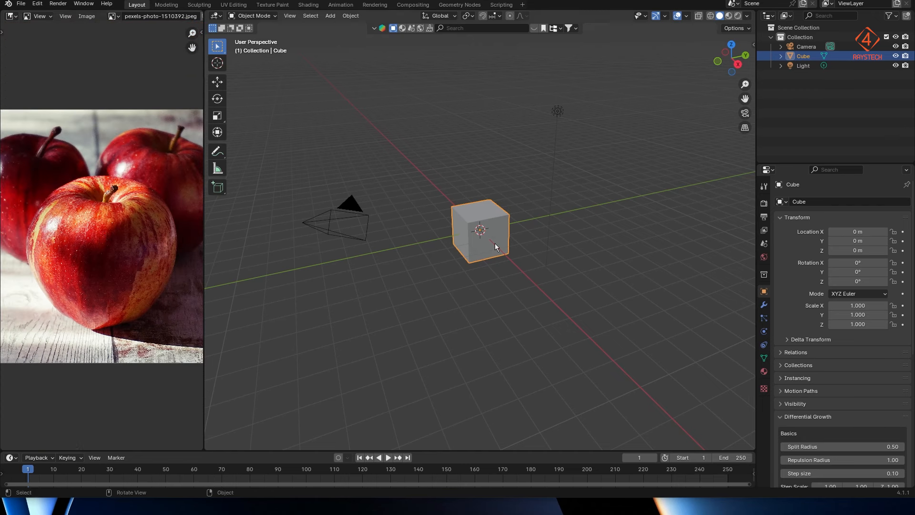
Replace the default cube with a UV sphere and frame it in the viewport
key("Delete")
key("shift+a")
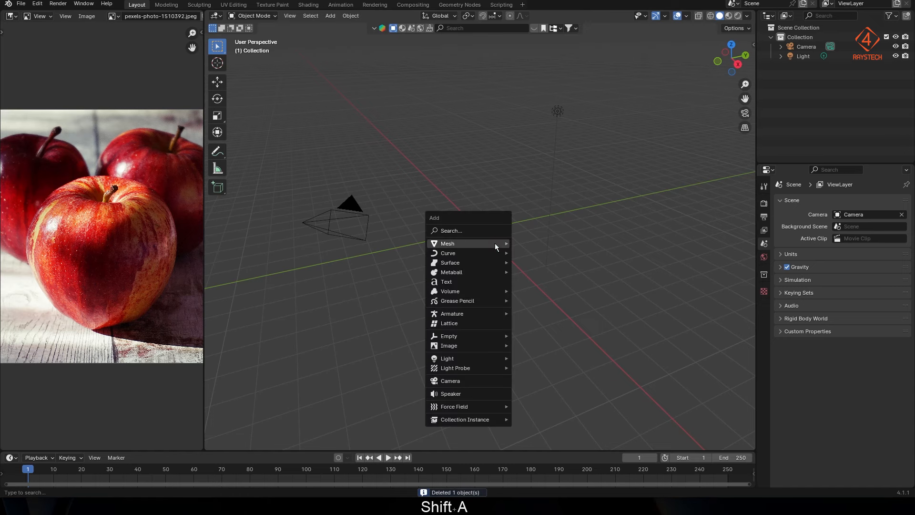
mouse_move(495, 243)
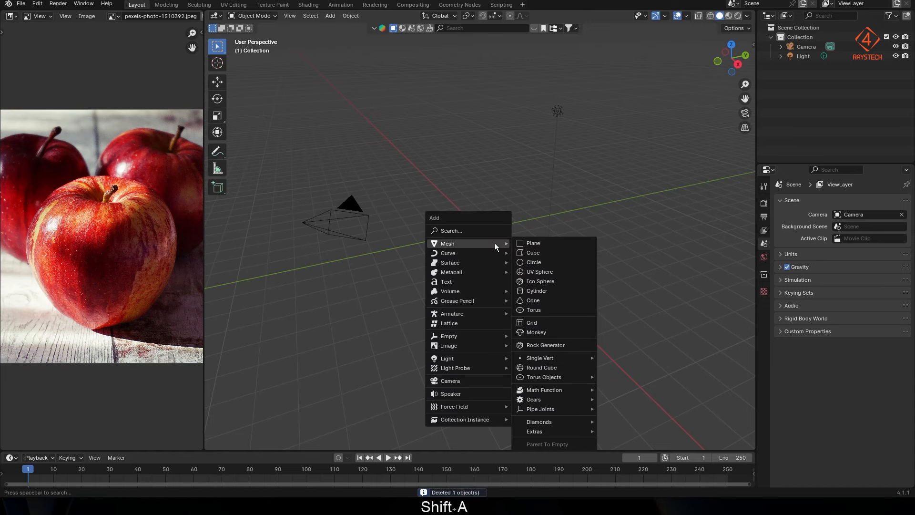
left_click(540, 272)
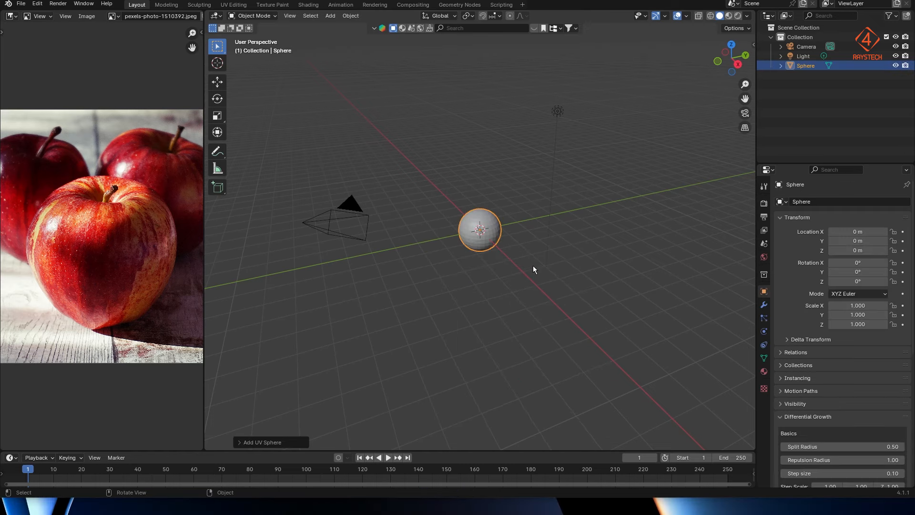
key("KP_Decimal")
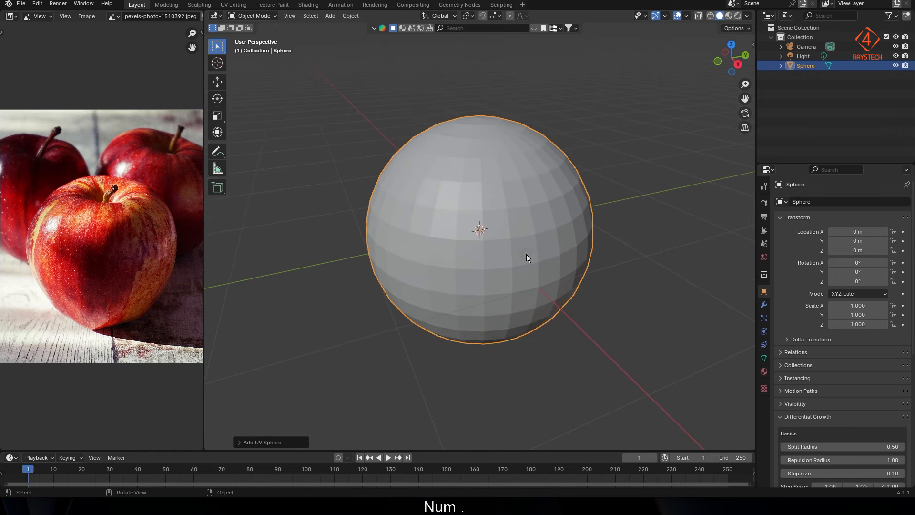
Using proportional editing with a radius of about 0.91 m, lower the sphere's top pole vertex about 0.22 m along Z in Edit Mode
key("Tab")
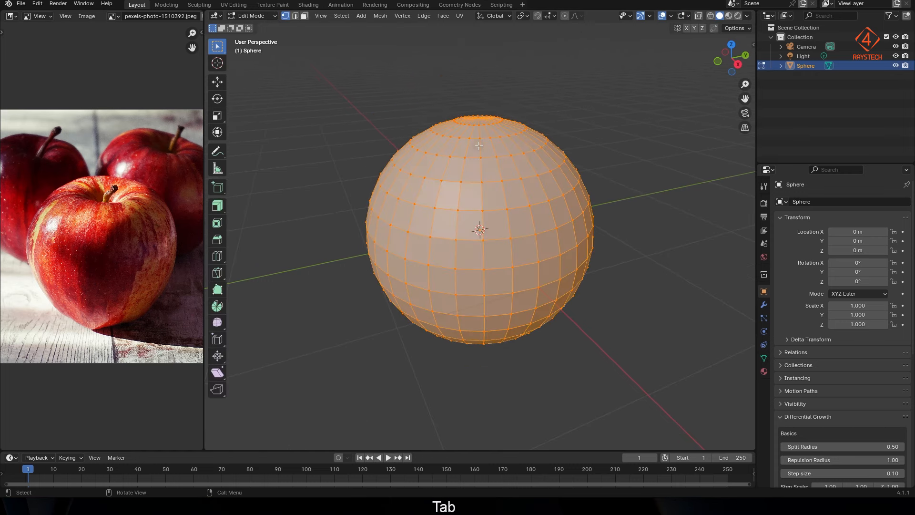
left_click(479, 118)
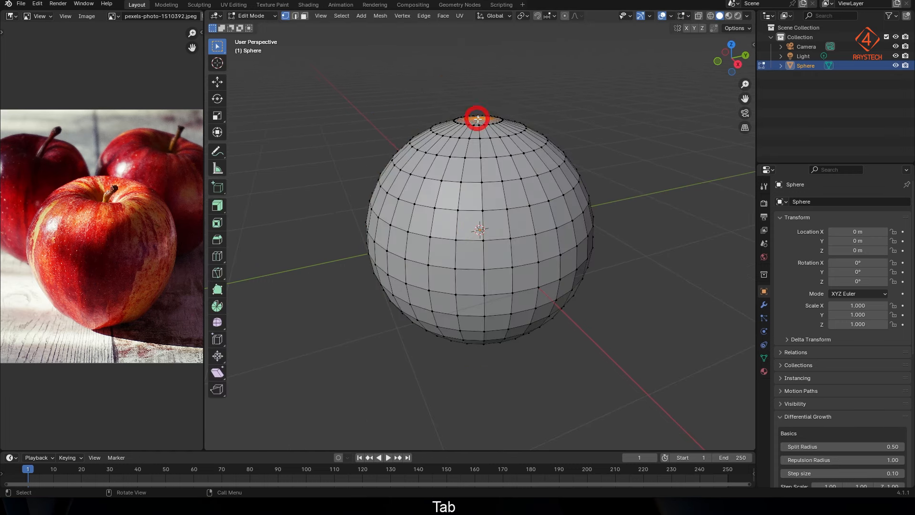
left_click(565, 16)
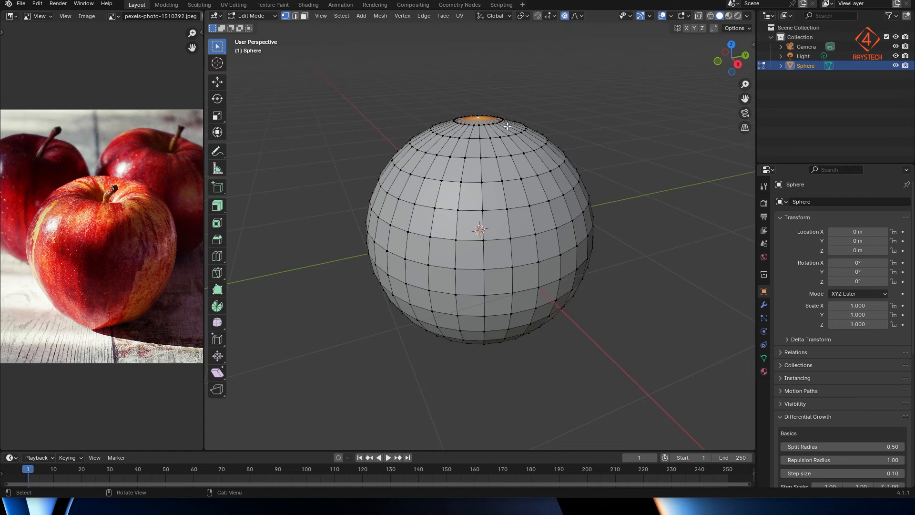
key("g")
key("z")
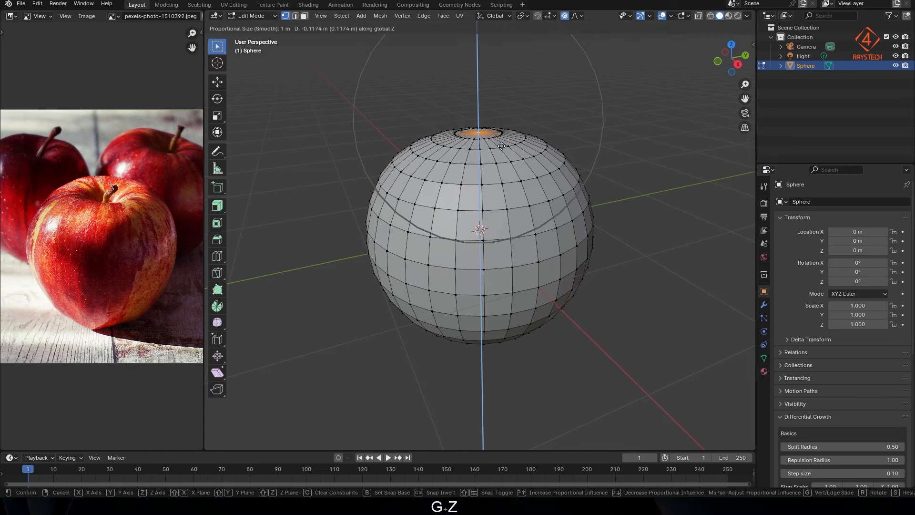
scroll(505, 158, "up", 1)
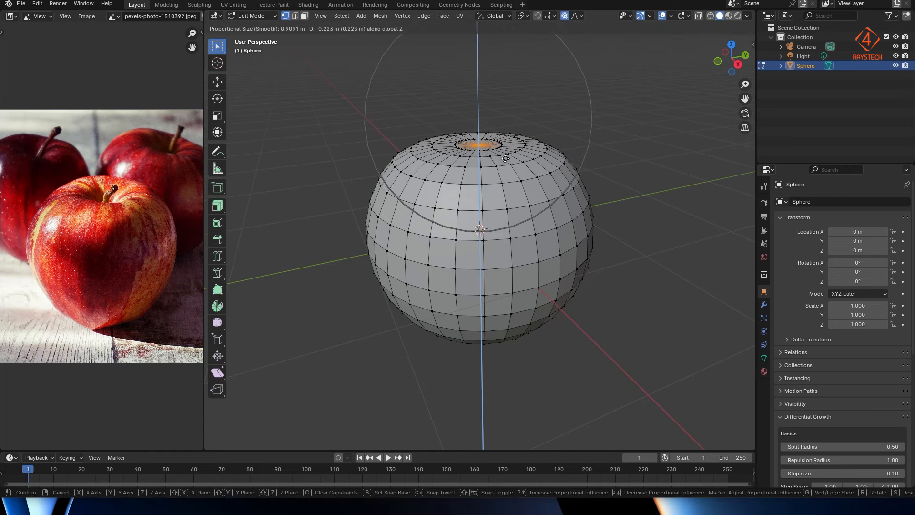
left_click(505, 157)
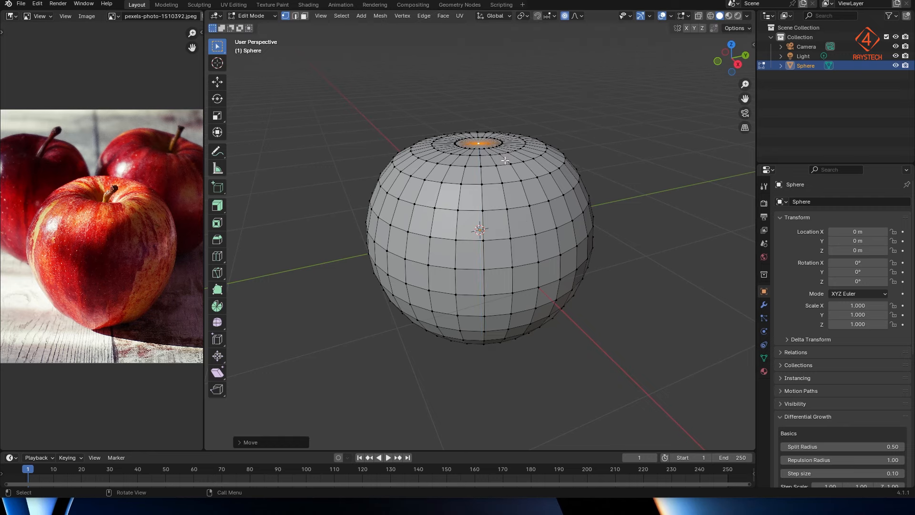
Raise the sphere's bottom pole vertex about 0.15 m along Z with a proportional radius of about 0.68 m
middle_click_drag(536, 240, 518, 186)
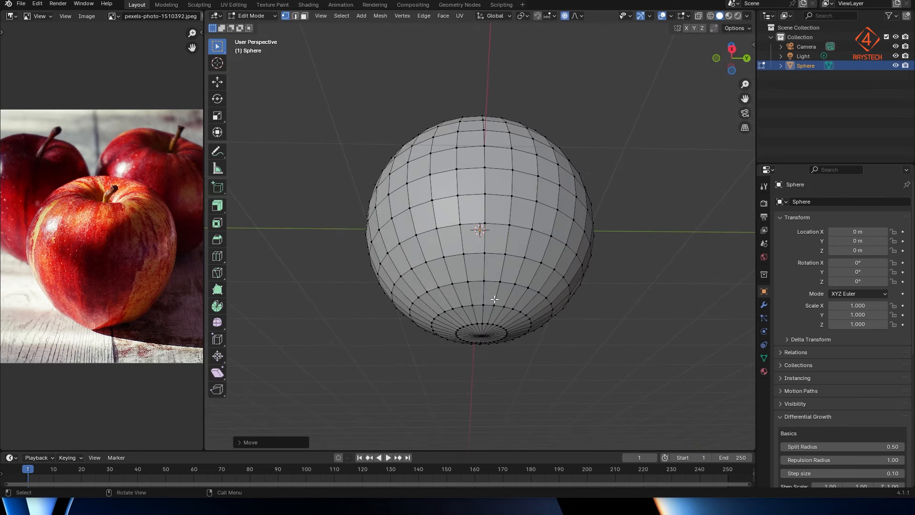
left_click(481, 337)
middle_click_drag(520, 337, 523, 347)
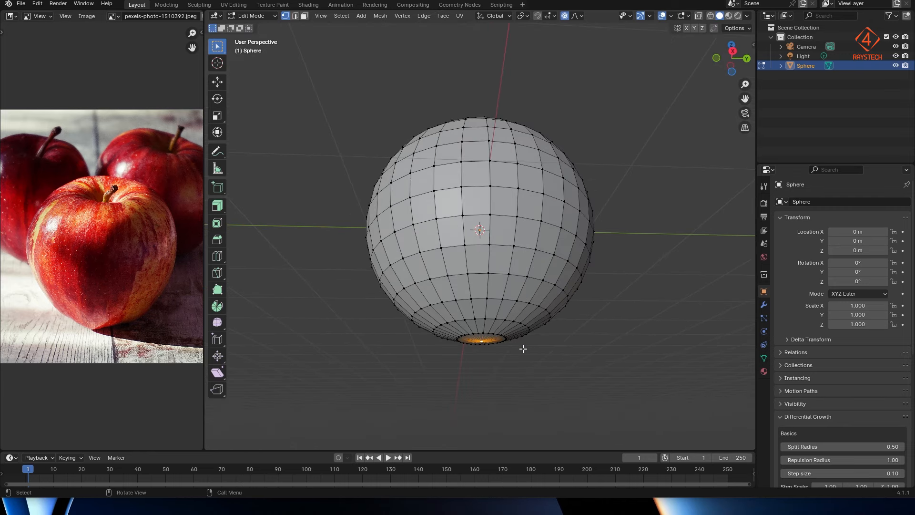
key("g")
key("z")
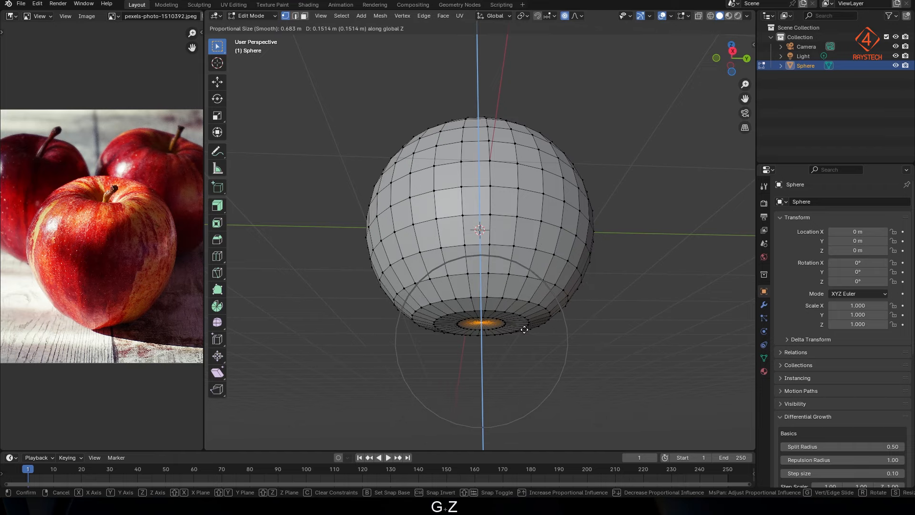
left_click(525, 330)
Select four evenly spaced faces around the bottom rim and scale them to about 0.65 in Normal orientation, with proportional size 0.24
middle_click_drag(509, 316, 504, 341)
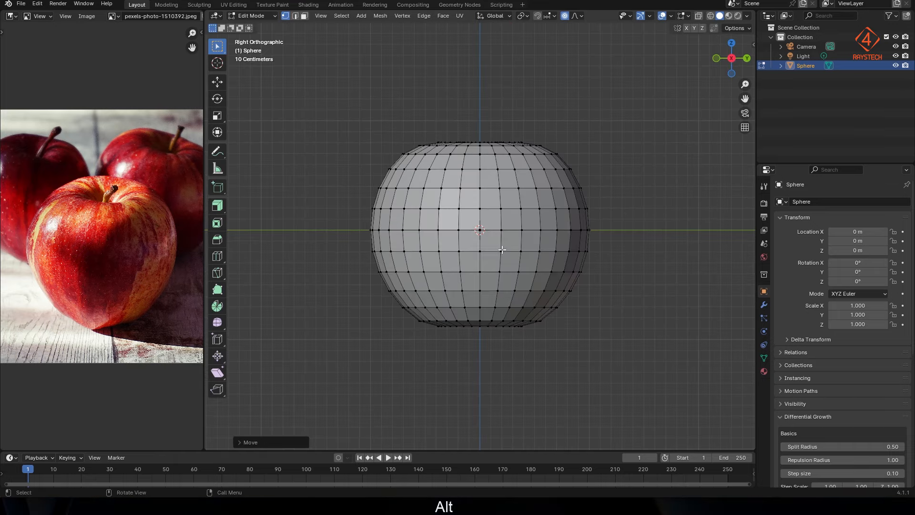
middle_click_drag(502, 250, 555, 237)
left_click(303, 16)
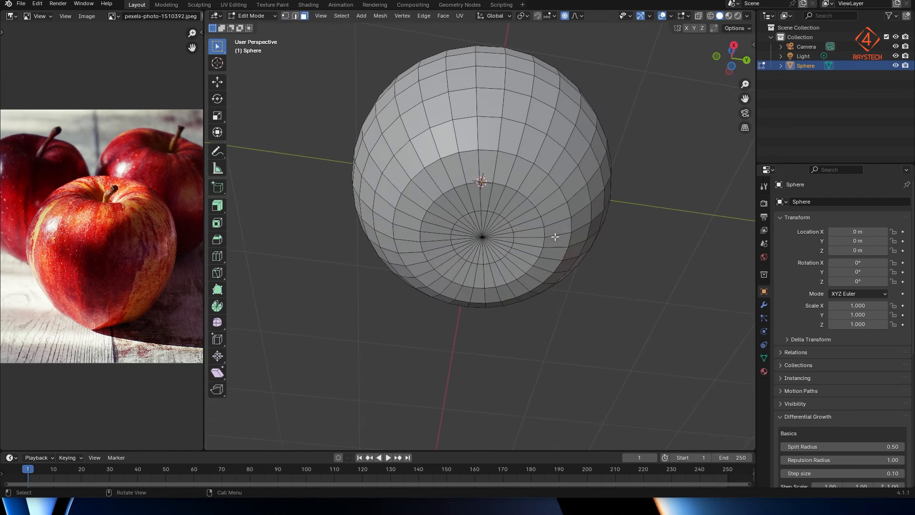
left_click(552, 218)
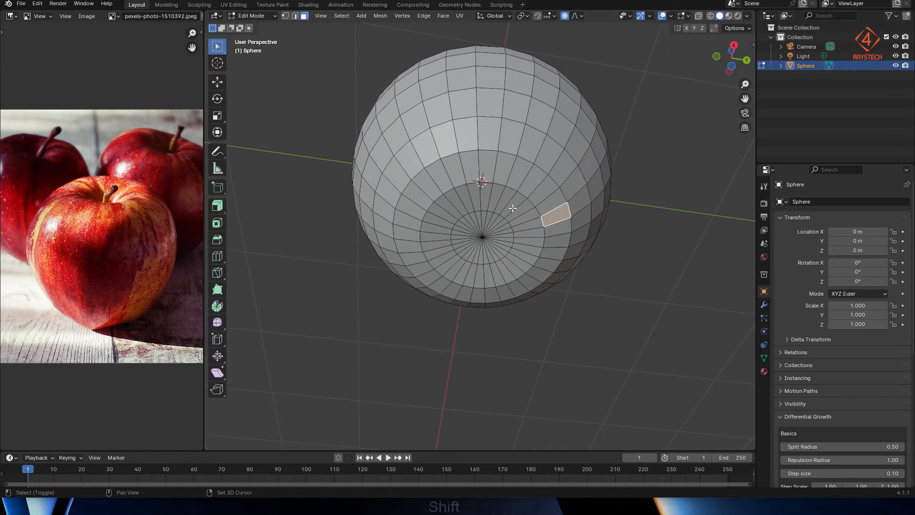
left_click(469, 189, "shift")
left_click(419, 251, "shift")
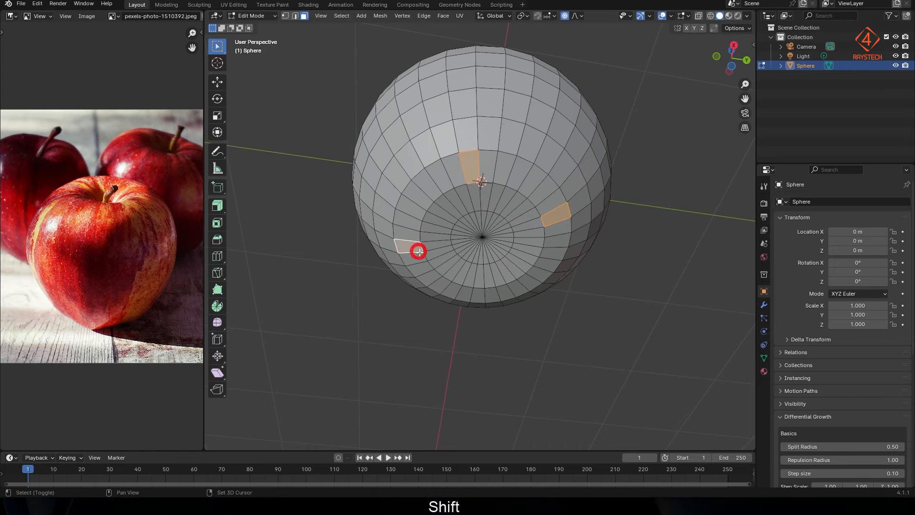
left_click(491, 298, "shift")
middle_click_drag(525, 271, 531, 303)
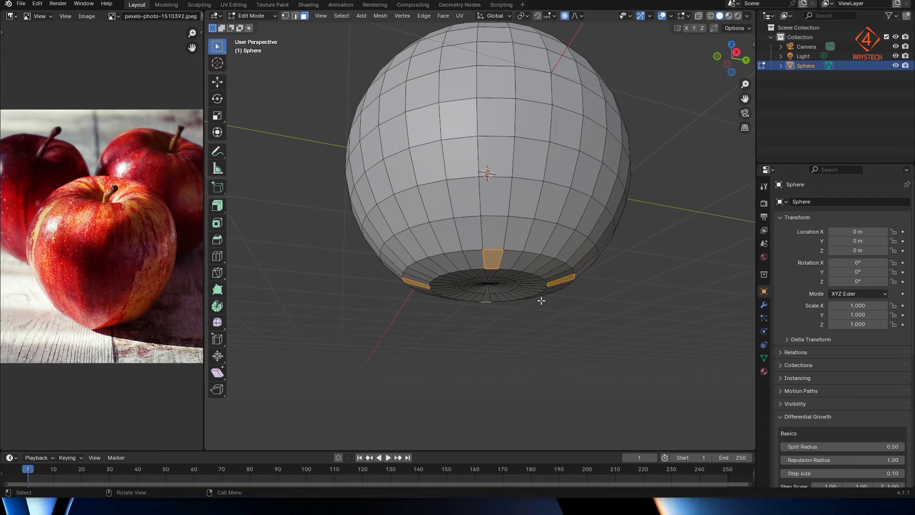
left_click(508, 17)
key("s")
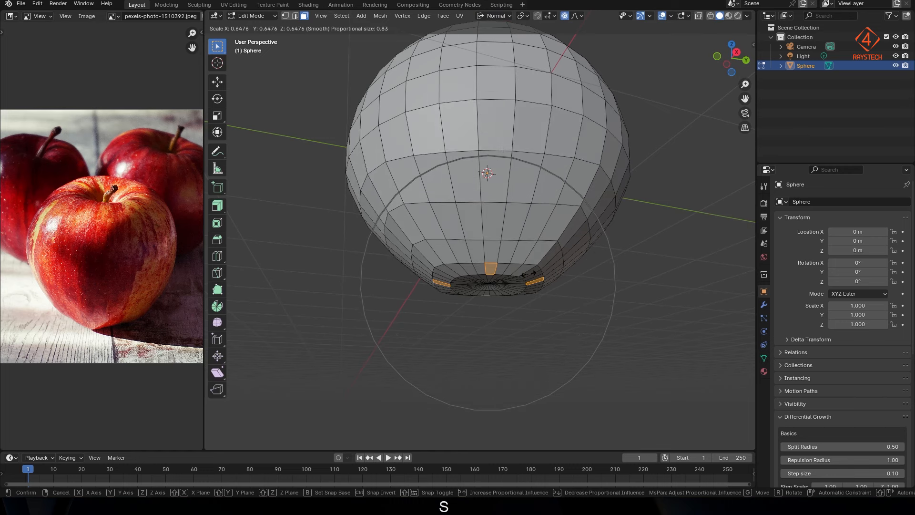
scroll(529, 274, "up", 13)
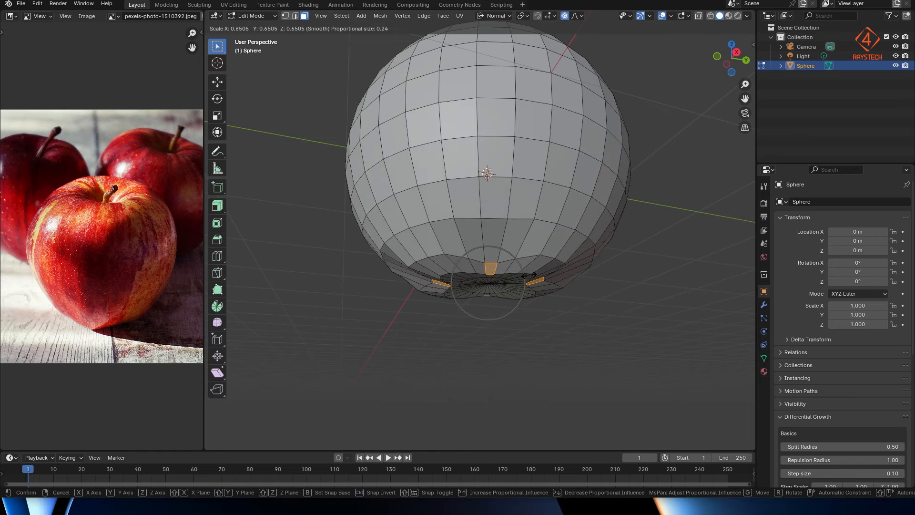
left_click(529, 274)
Shift the four selected bottom faces slightly upward along their normal Z in two small proportional moves
middle_click_drag(529, 276, 525, 307)
key("g")
key("z")
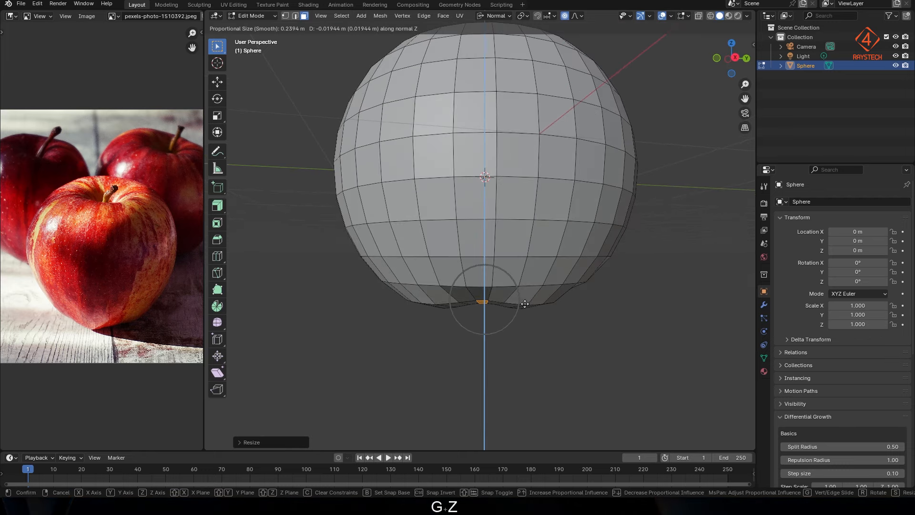
left_click(524, 300)
scroll(521, 275, "down", 2)
middle_click_drag(521, 275, 505, 292)
key("g")
key("z")
left_click(519, 263)
In right view, move an upper rim face on the +Y side about 0.03 m outward and up, with proportional size about 0.75 m
middle_click_drag(507, 232, 499, 283, "shift")
left_click(551, 205, "shift")
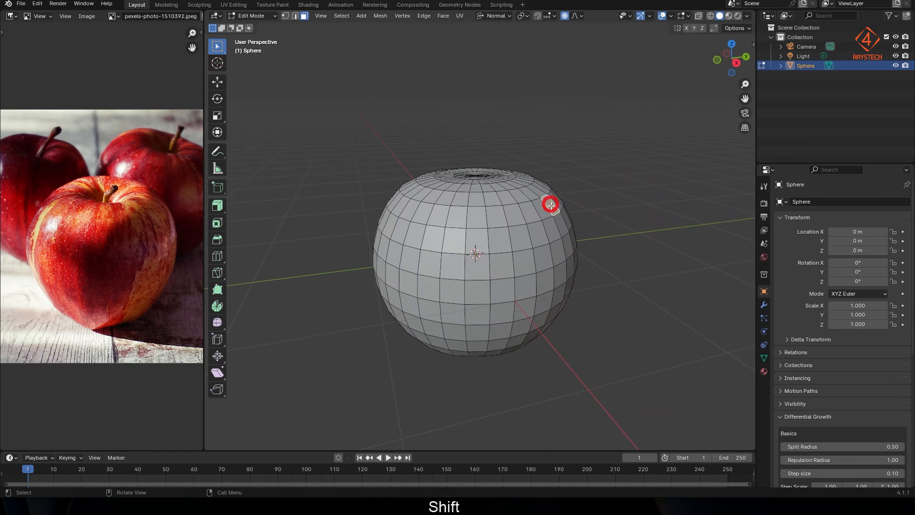
middle_click_drag(549, 245, 532, 233)
scroll(533, 233, "up", 2)
scroll(535, 237, "up", 2, "shift")
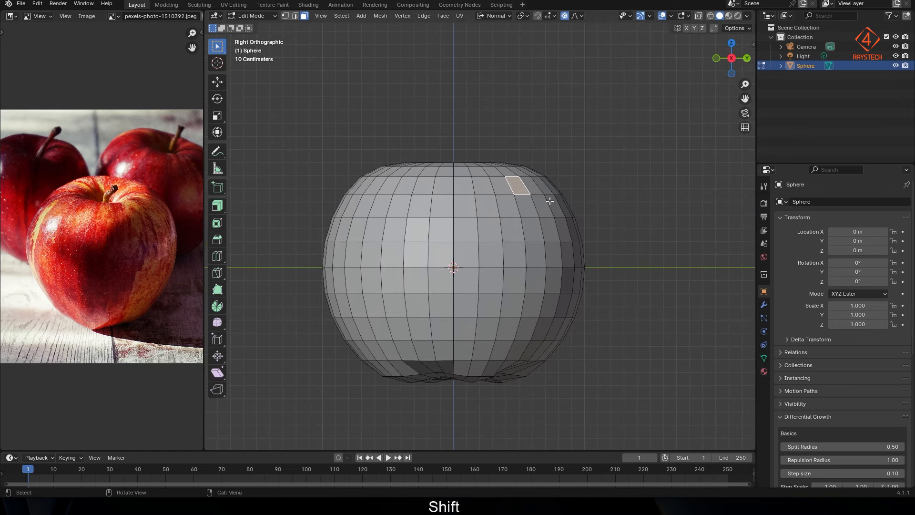
left_click(534, 182)
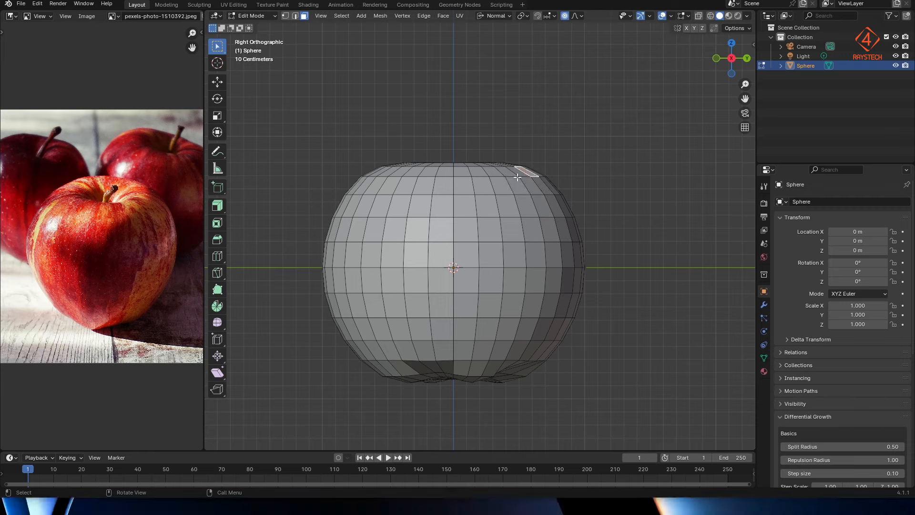
key("g")
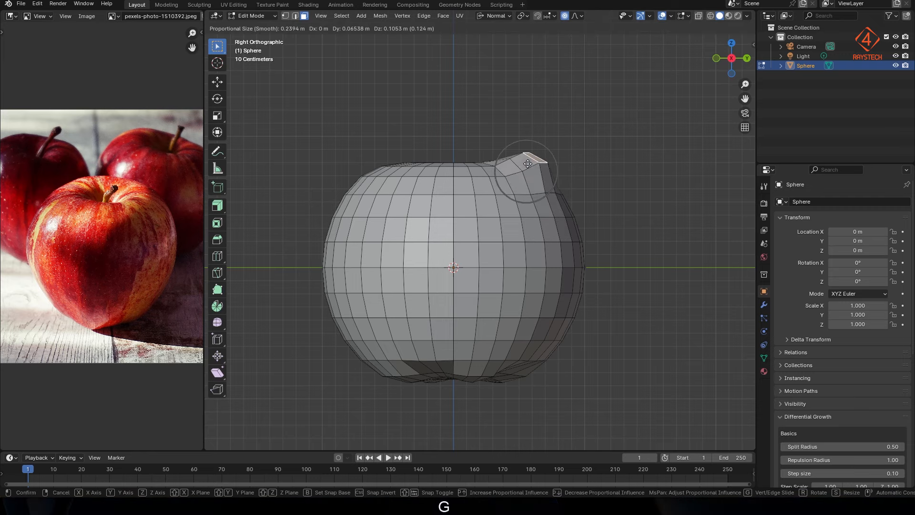
scroll(526, 168, "down", 11)
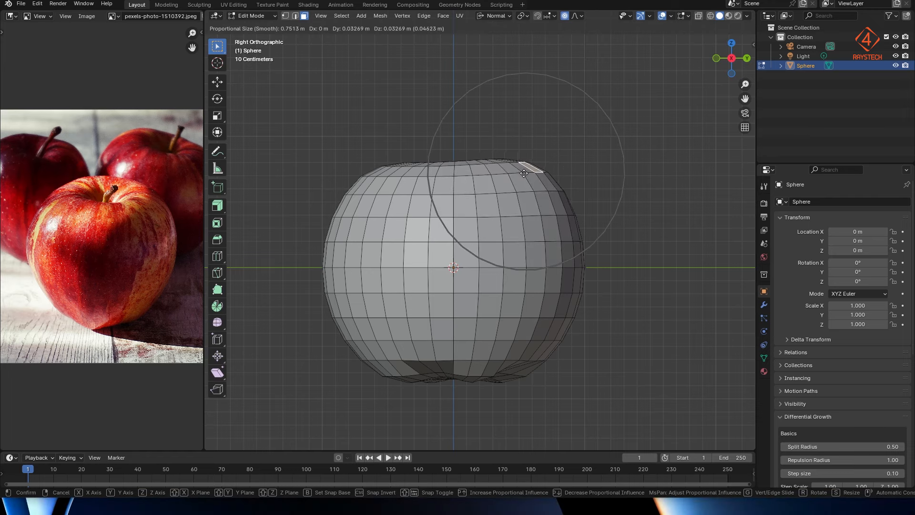
left_click(524, 173)
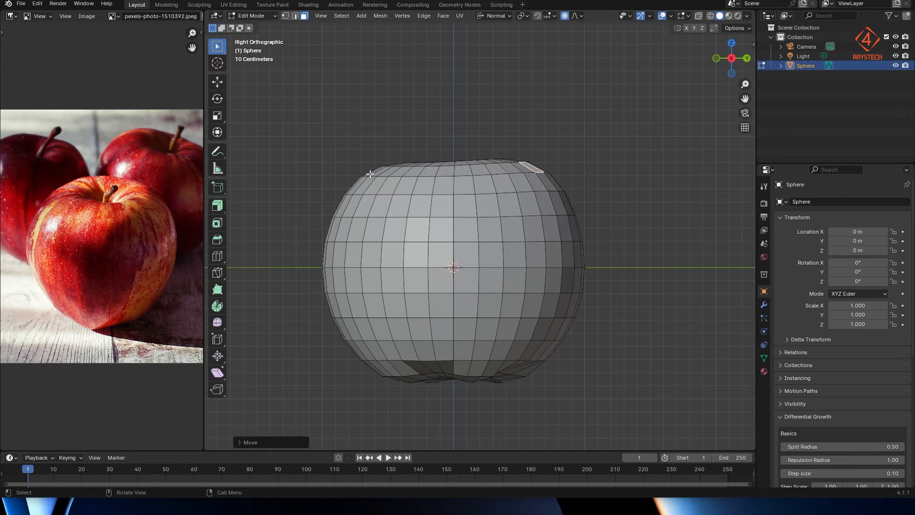
Nudge an upper rim face on the -Y side slightly outward to shape the opposite shoulder of the apple
left_click(371, 174)
key("g")
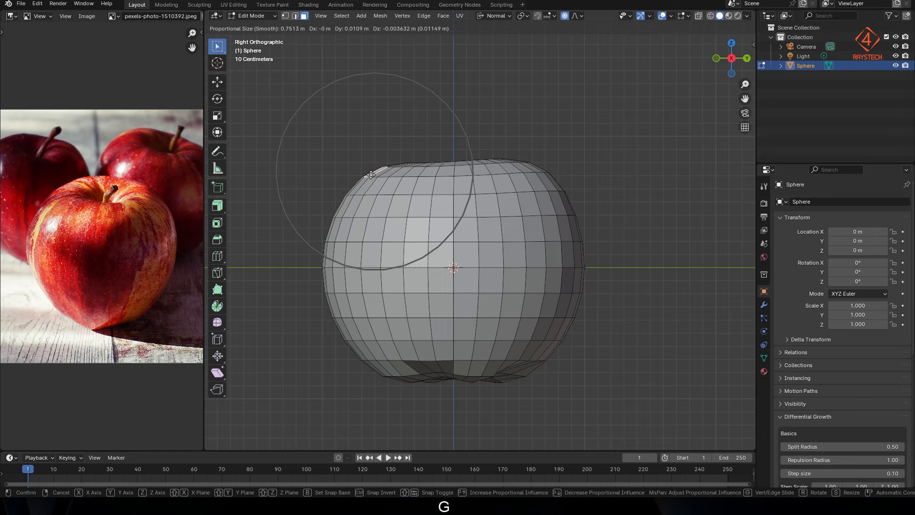
left_click(368, 177)
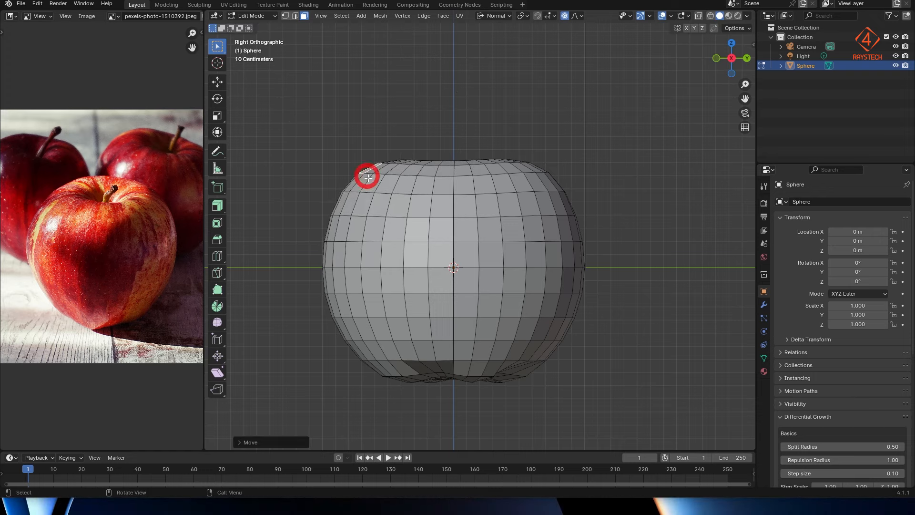
Nudge one lower face on the +Y side and one on the -Y side slightly inward and up to taper the apple's base
left_click(550, 338)
key("g")
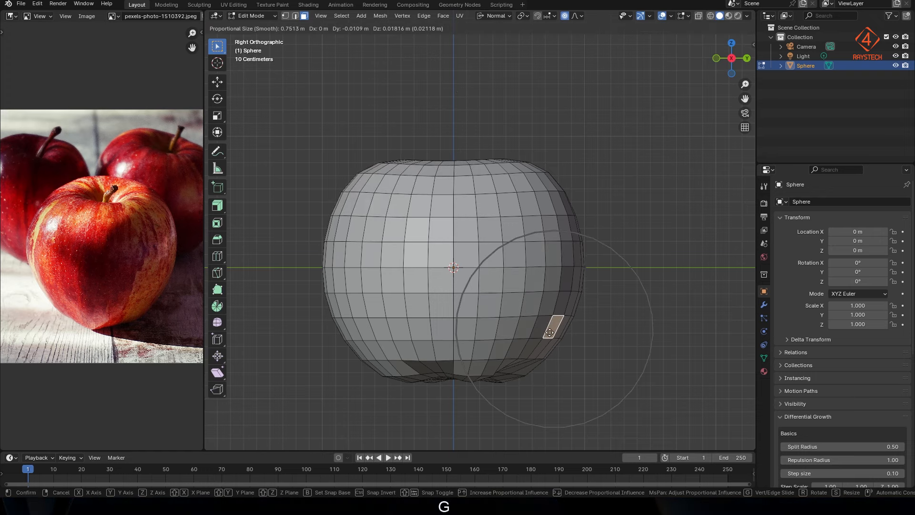
left_click(547, 330)
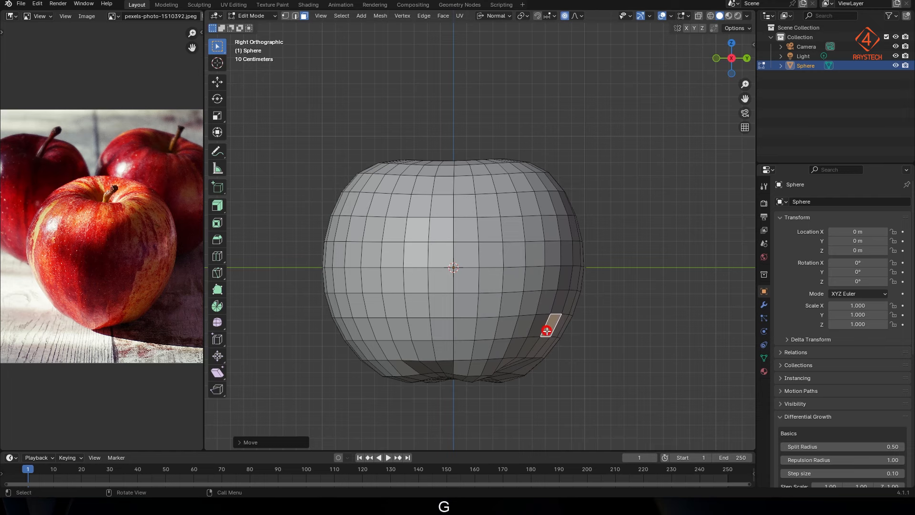
left_click(352, 327)
key("g")
left_click(353, 326)
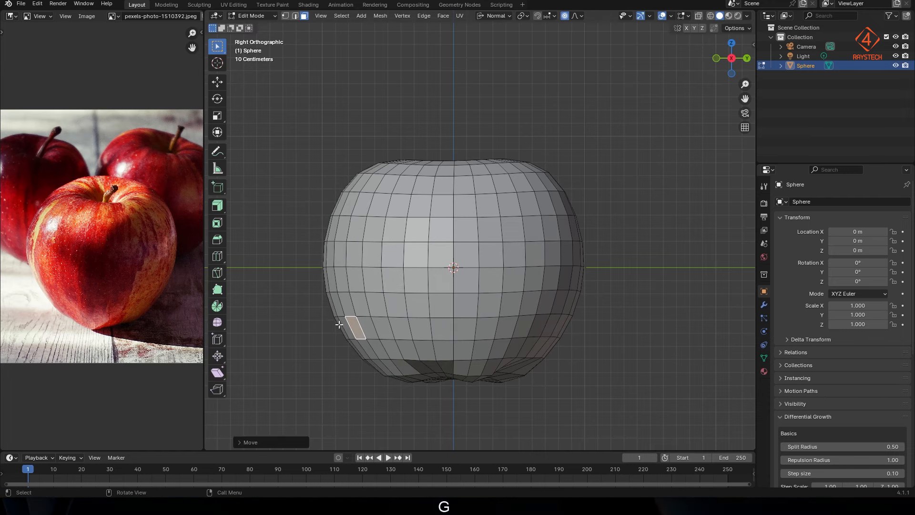
In front view, move a lower face on the -X side about 0.05 m inward and up, with proportional size about 0.75 m
middle_click_drag(353, 326, 448, 310)
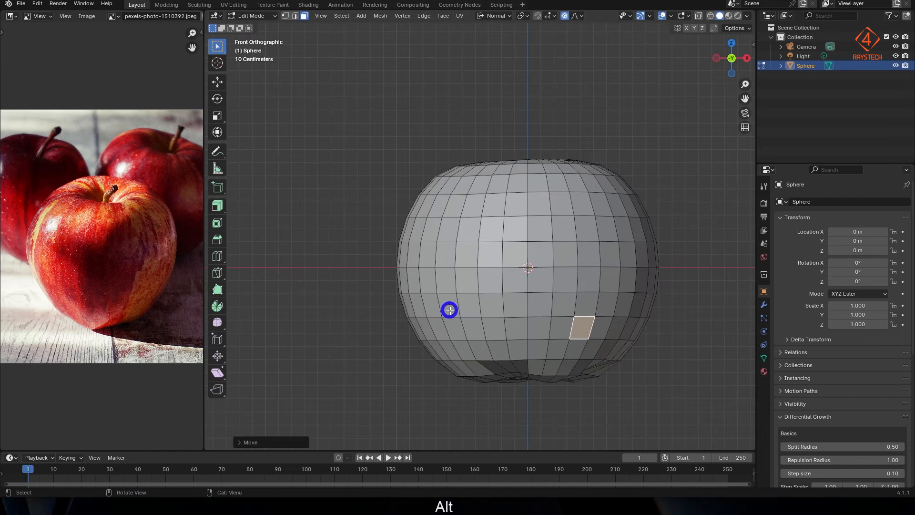
left_click(419, 312)
key("g")
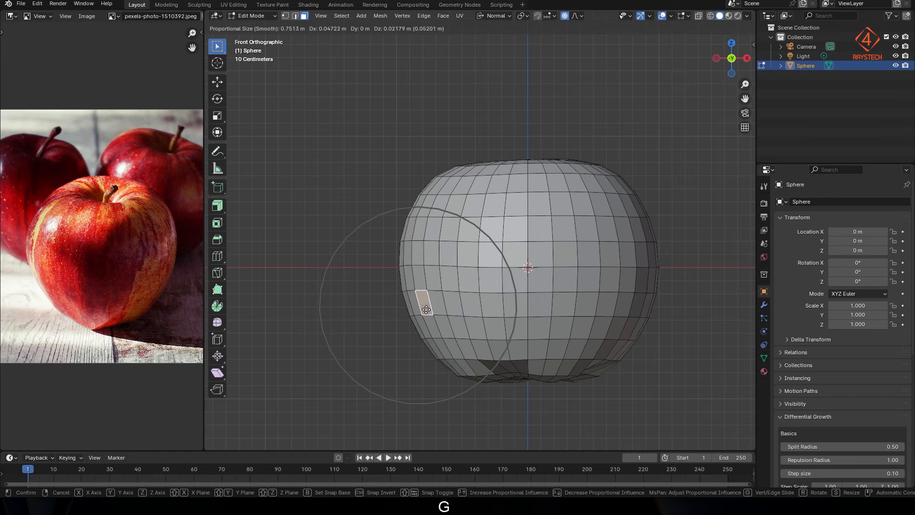
left_click(426, 309)
Nudge an upper rim face on the -X side about 0.02 m up and a mid-height face on the +X side very slightly
left_click(438, 187)
key("g")
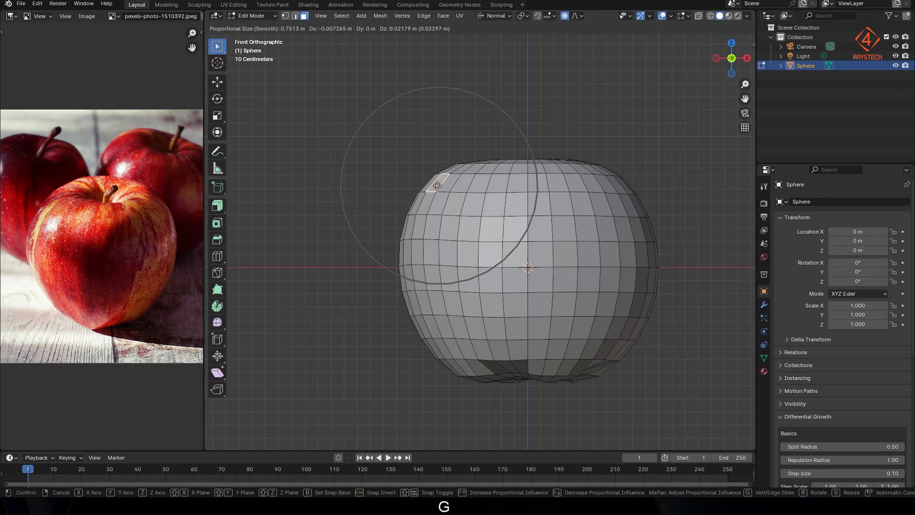
left_click(437, 185)
left_click(627, 253)
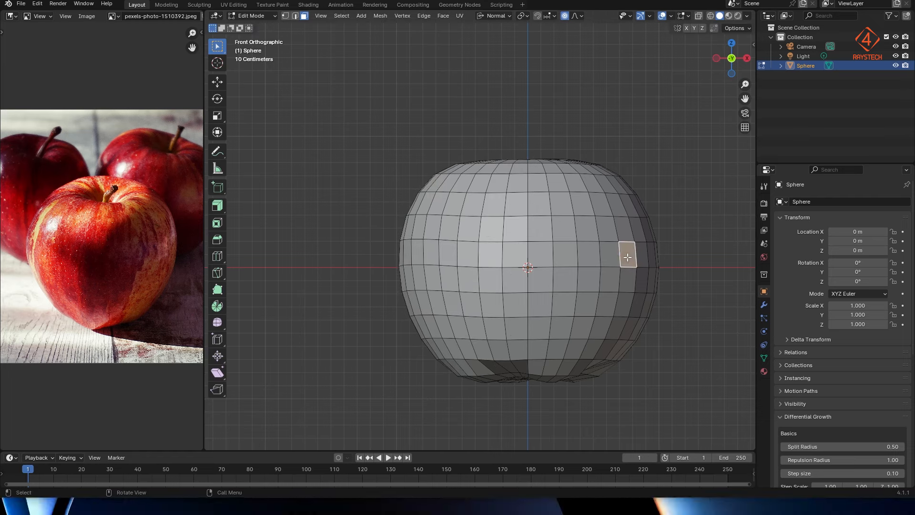
key("g")
left_click(628, 254)
Raise one face on the apple's top, on the +Y side of the centre, slightly along its normal Z with proportional editing
mouse_move(512, 275)
middle_mouse_down()
mouse_move(605, 280)
mouse_move(535, 292)
mouse_move(540, 272)
mouse_move(527, 267)
middle_mouse_up()
scroll(528, 267, "up", 2)
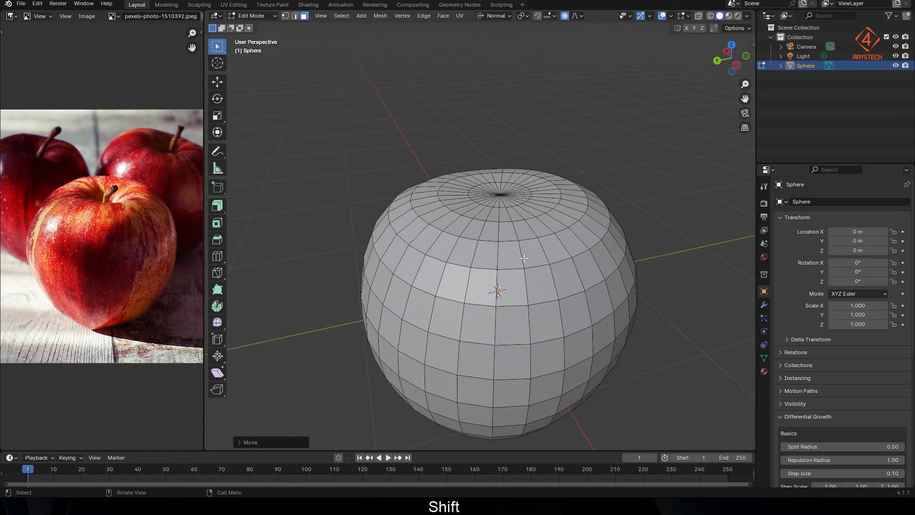
left_click(454, 198, "shift")
middle_click_drag(453, 197, 484, 218)
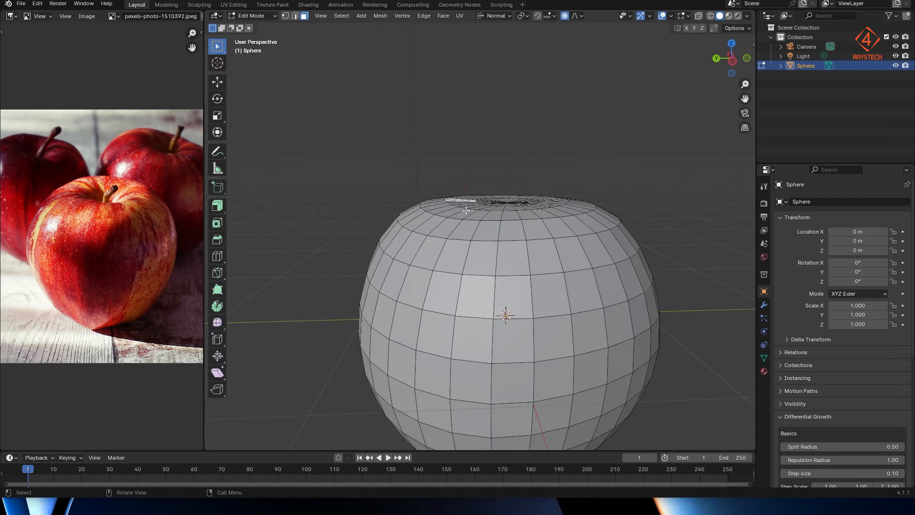
key("g")
key("z")
left_click(484, 219)
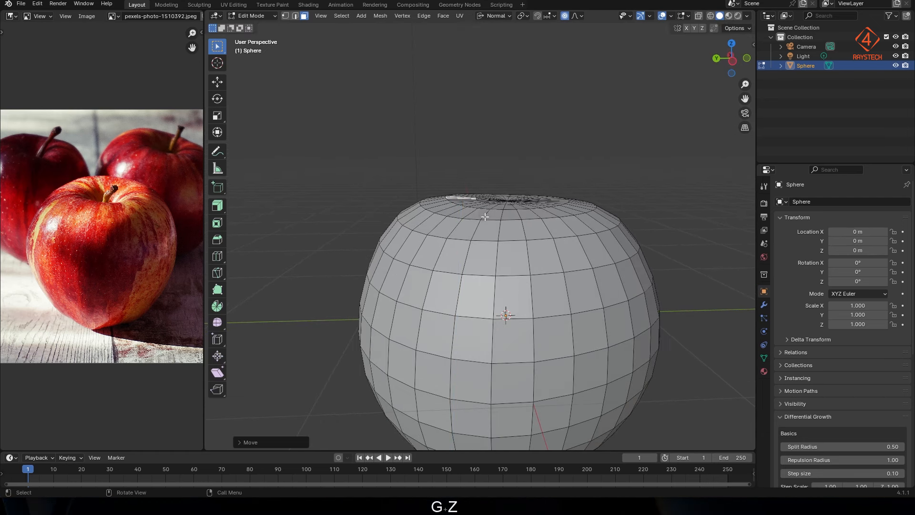
In vertex mode, add a centred loop cut between the first and second edge rings around the top pole
scroll(525, 233, "up", 2)
middle_click_drag(525, 233, 478, 295, "shift")
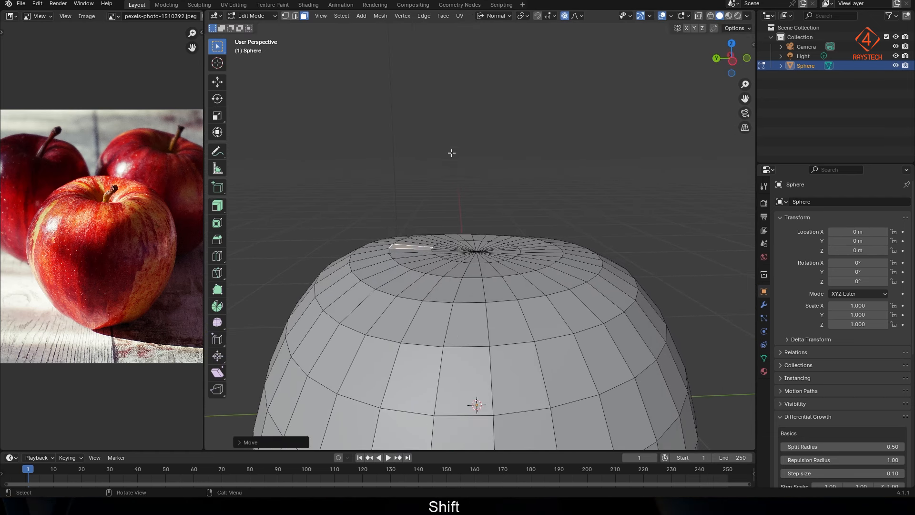
left_click(285, 16)
left_click(478, 252)
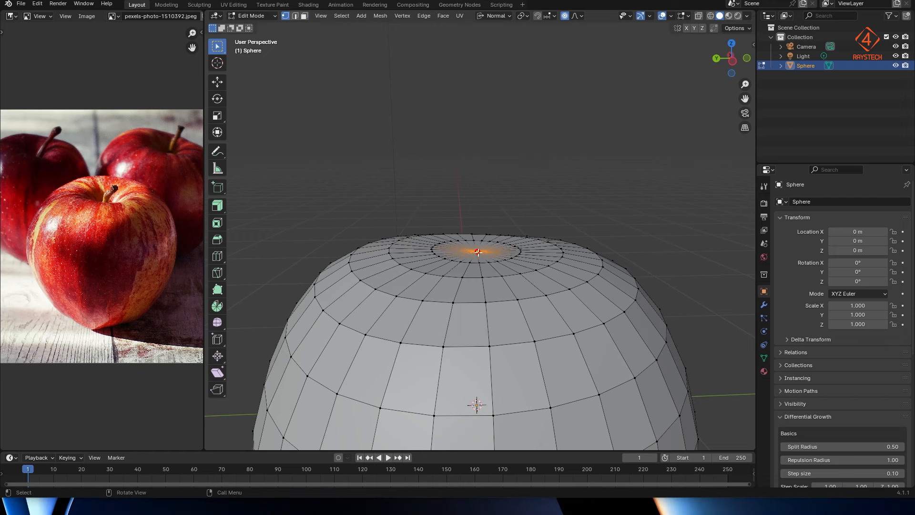
middle_click_drag(514, 281, 511, 292)
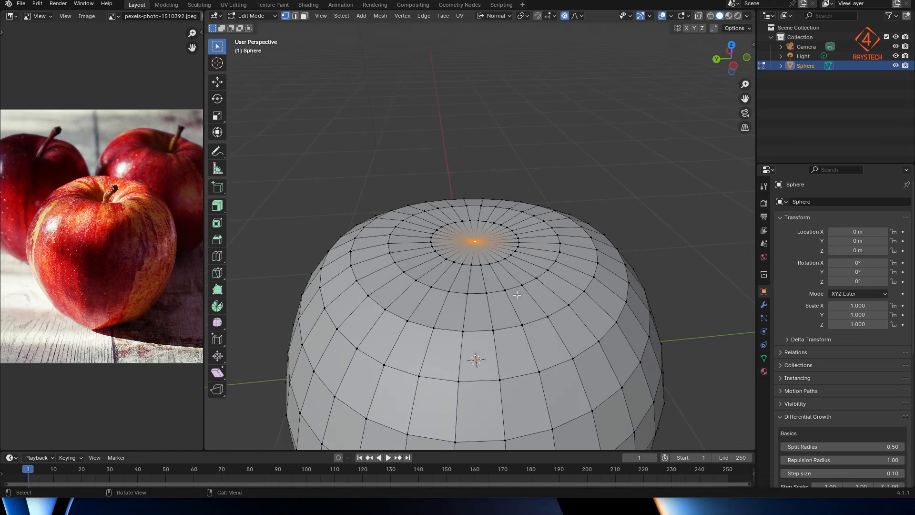
key("ctrl+r")
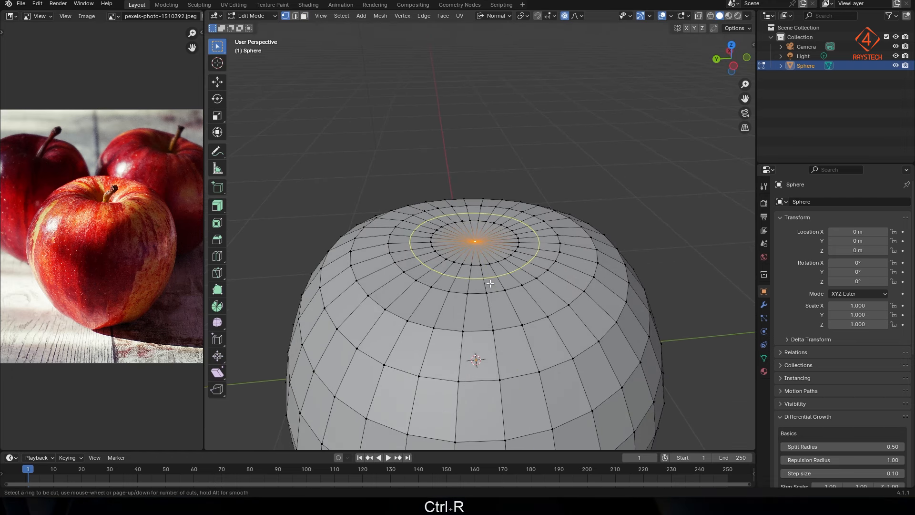
left_click(490, 283)
key("Return")
key("Return")
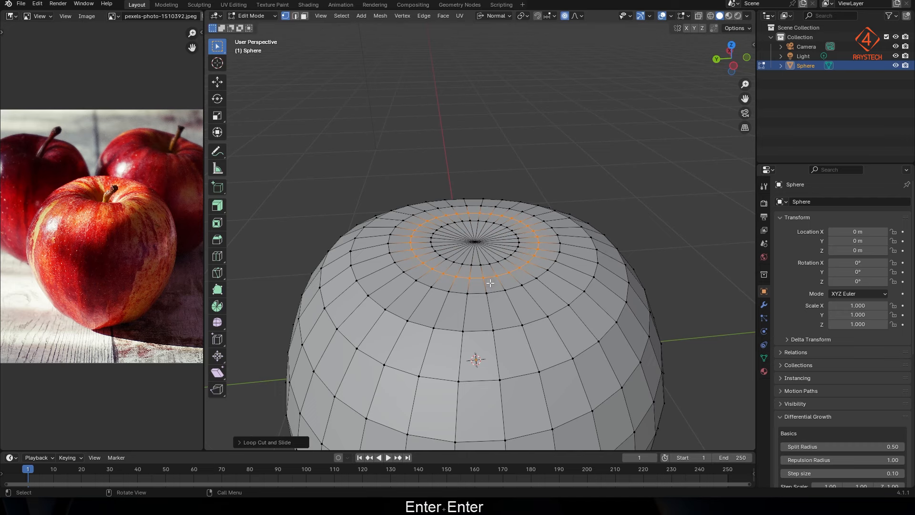
Add another centred loop cut between the next two original edge rings outward on the apple's top, without sliding it
key("ctrl+r")
left_click(481, 320)
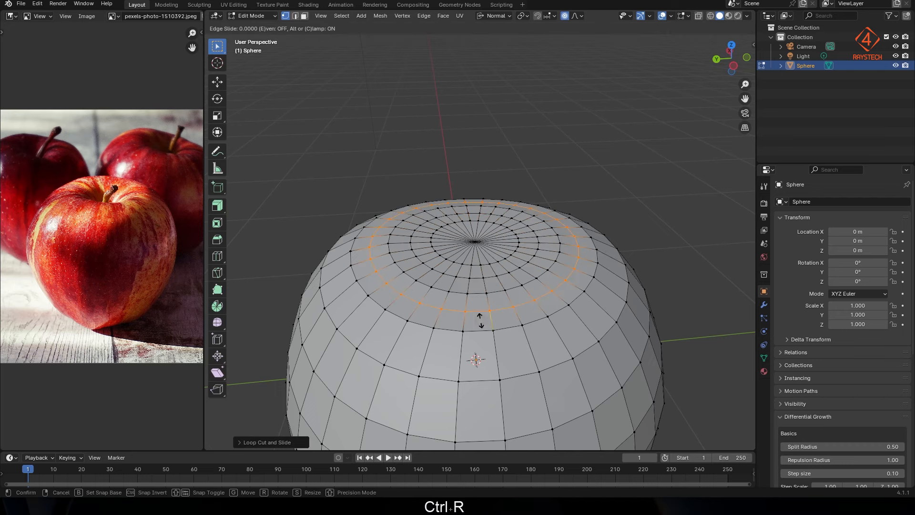
key("Return")
key("Return")
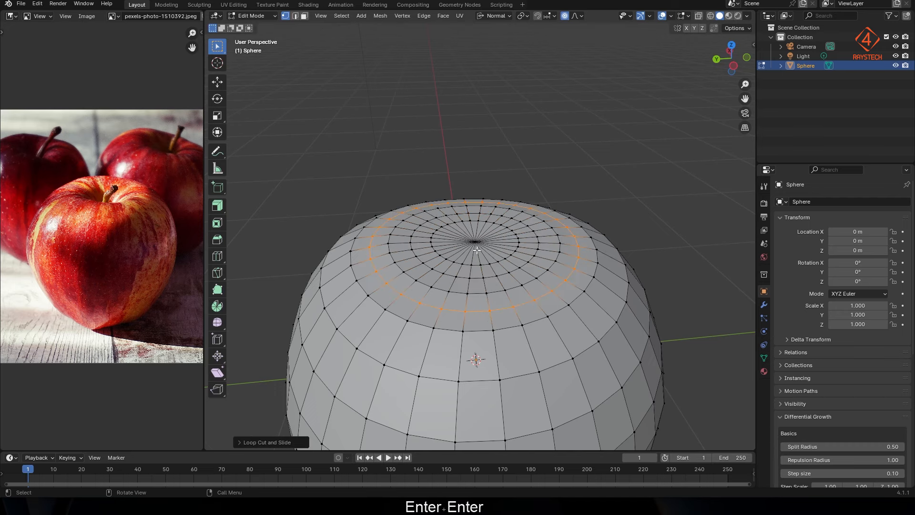
key("ctrl+r")
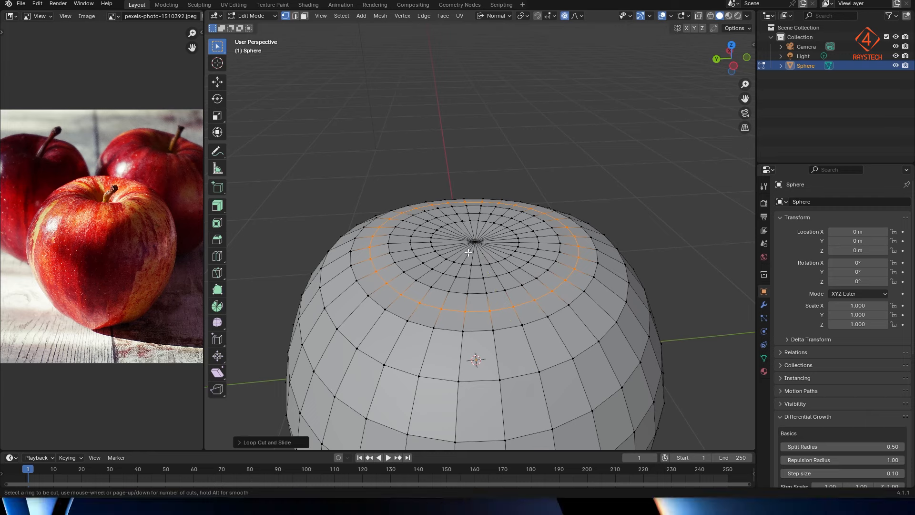
left_click(295, 16)
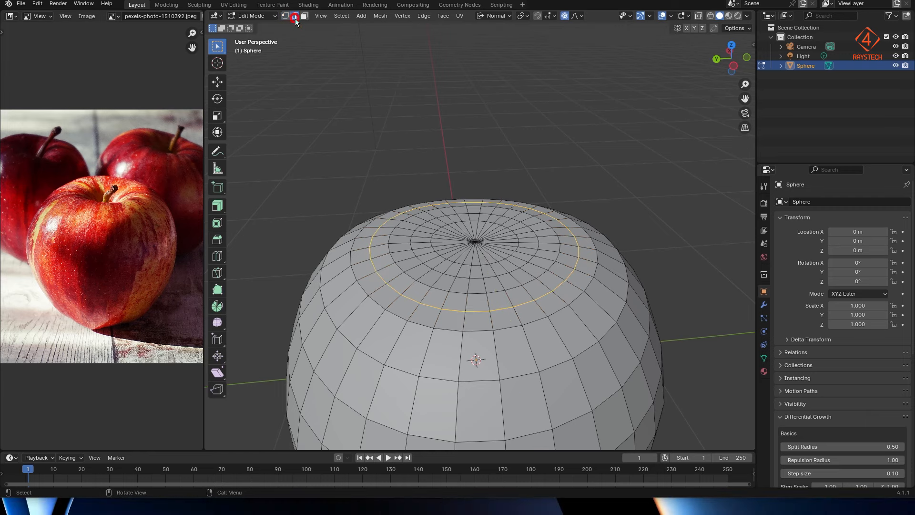
key("alt+s")
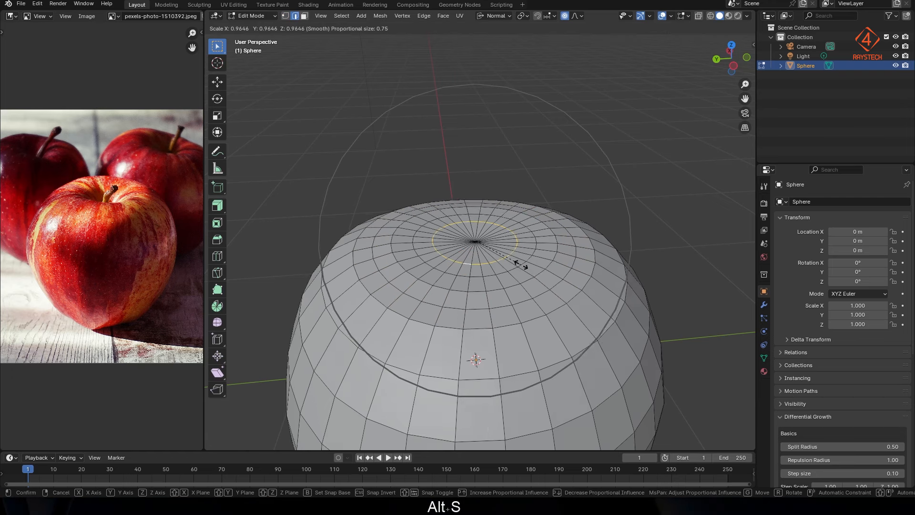
key("Escape")
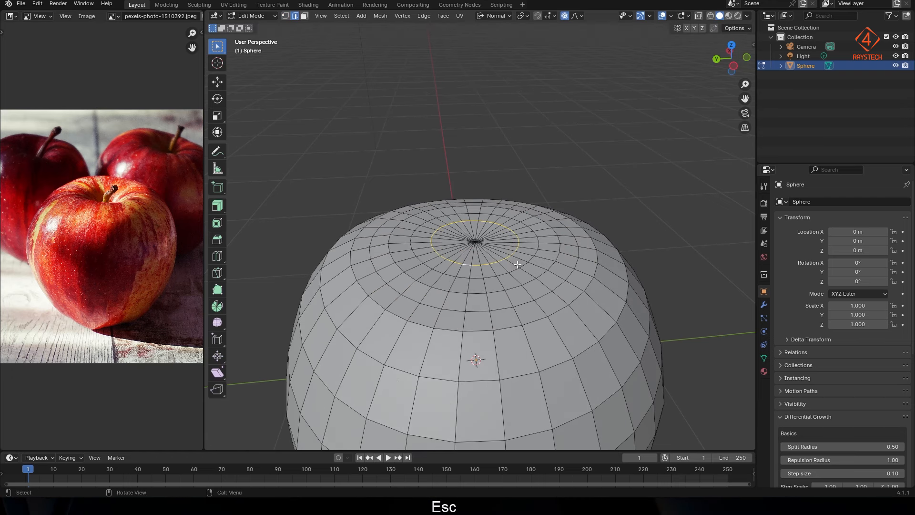
left_click(285, 16)
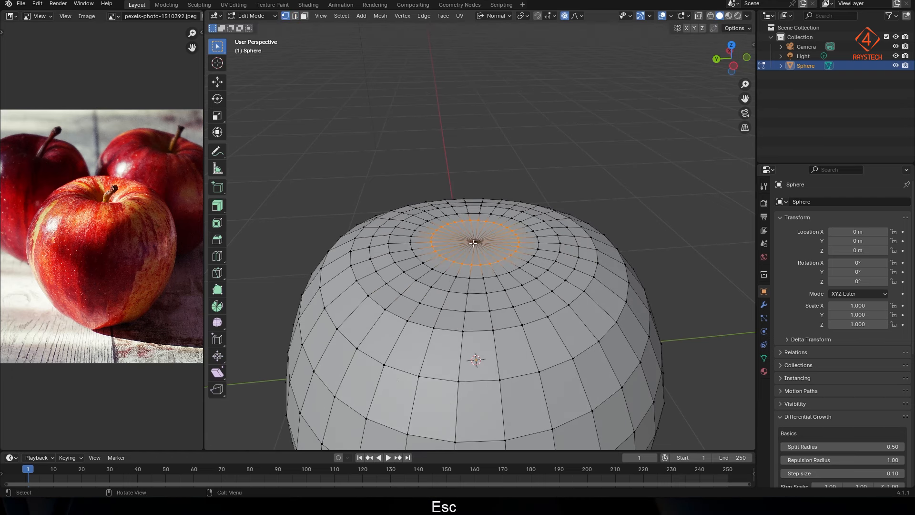
Pull the top centre vertex about 0.04 m down along normal Z, with proportional size reduced to about 0.39 m
middle_click_drag(476, 245, 527, 245)
key("g")
key("z")
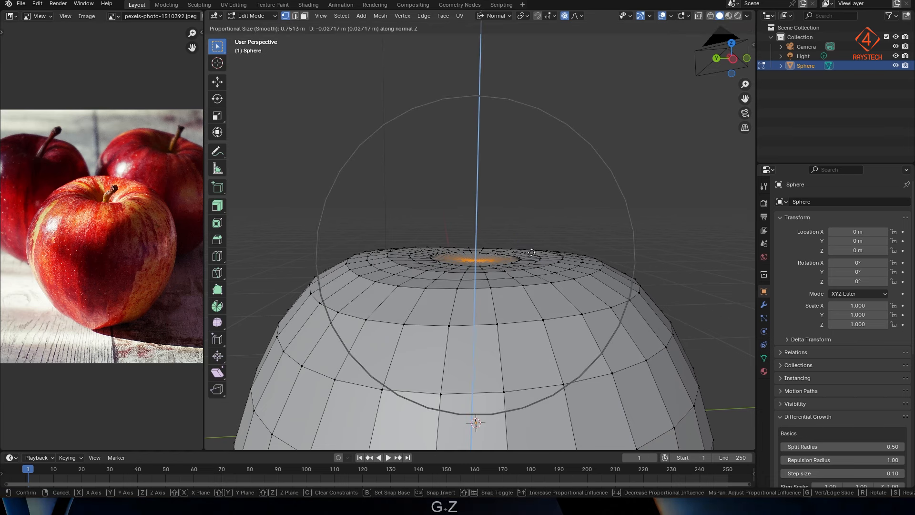
scroll(530, 253, "up", 6)
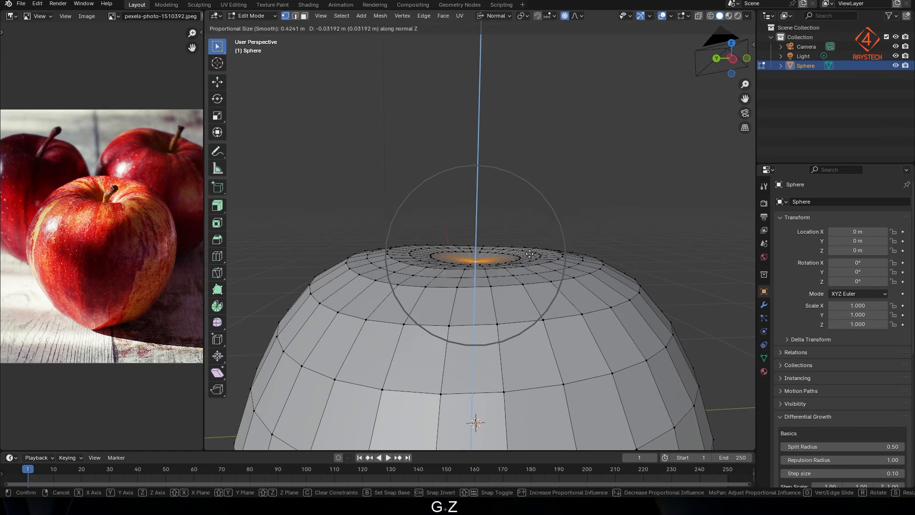
scroll(529, 254, "up", 1)
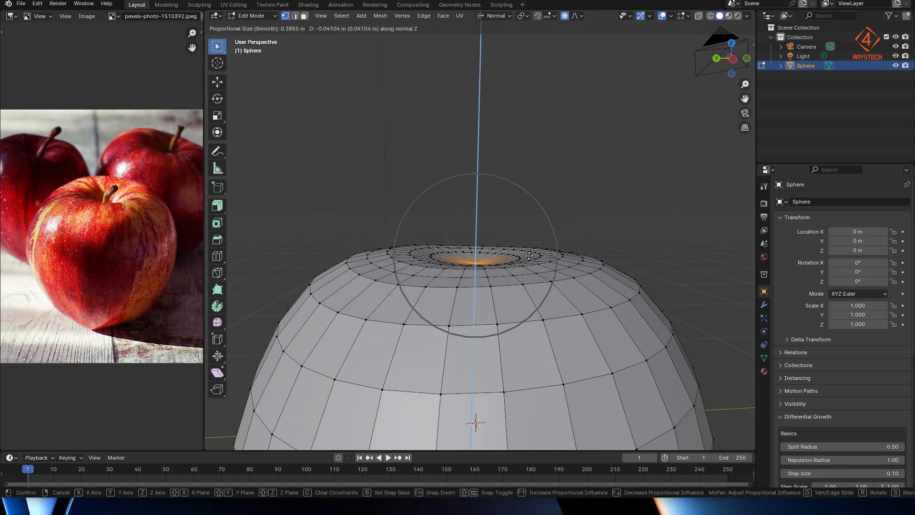
left_click(530, 258)
Grow the selection to the first ring around the top centre and scale it slightly inward with proportional editing
middle_click_drag(529, 257, 513, 280)
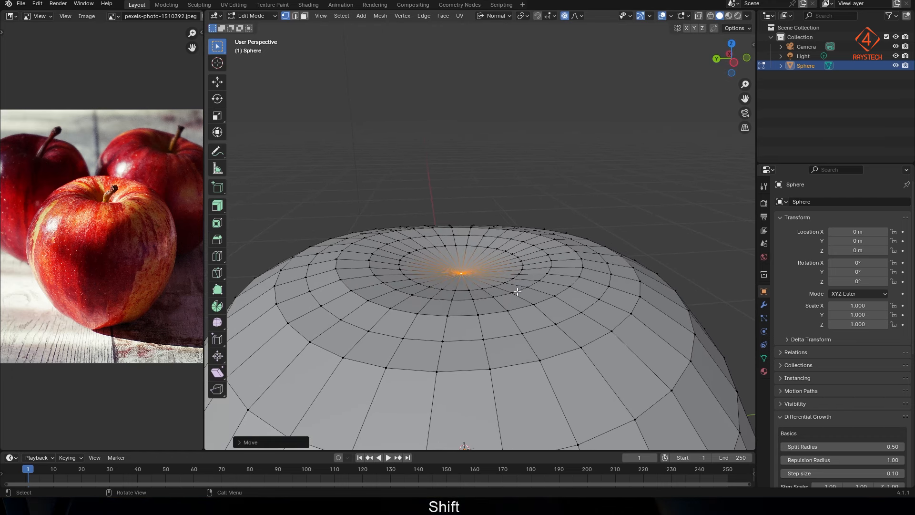
key("shift+ctrl+KP_Add")
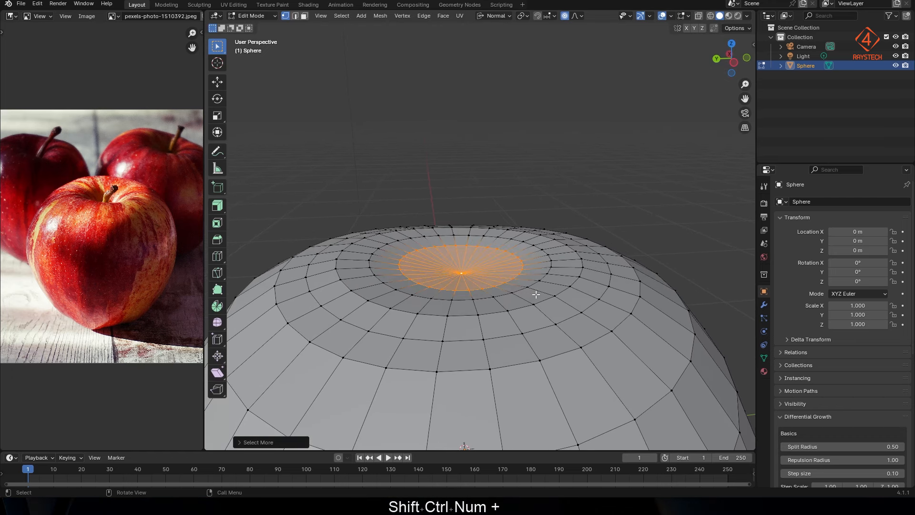
key("s")
left_click(527, 288)
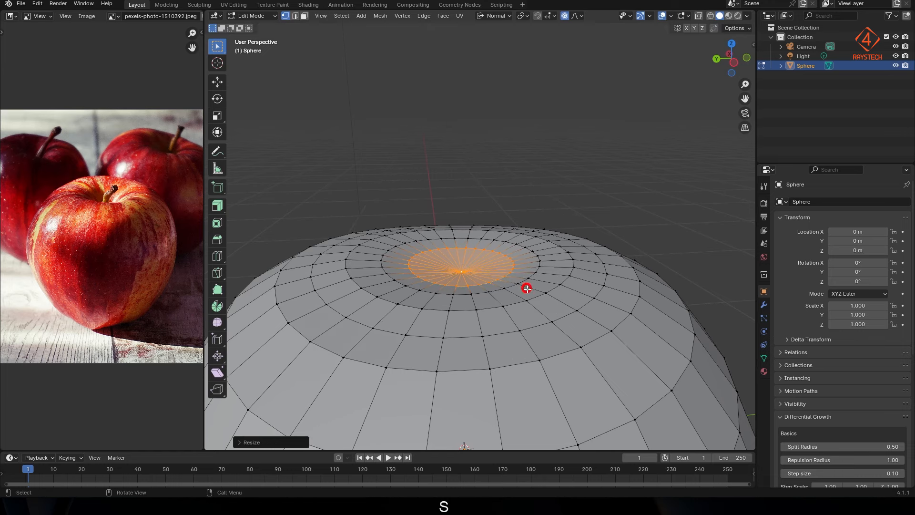
Sink the selected top ring and centre further down along normal Z to deepen the stem cavity
middle_click_drag(527, 288, 523, 279)
key("g")
key("z")
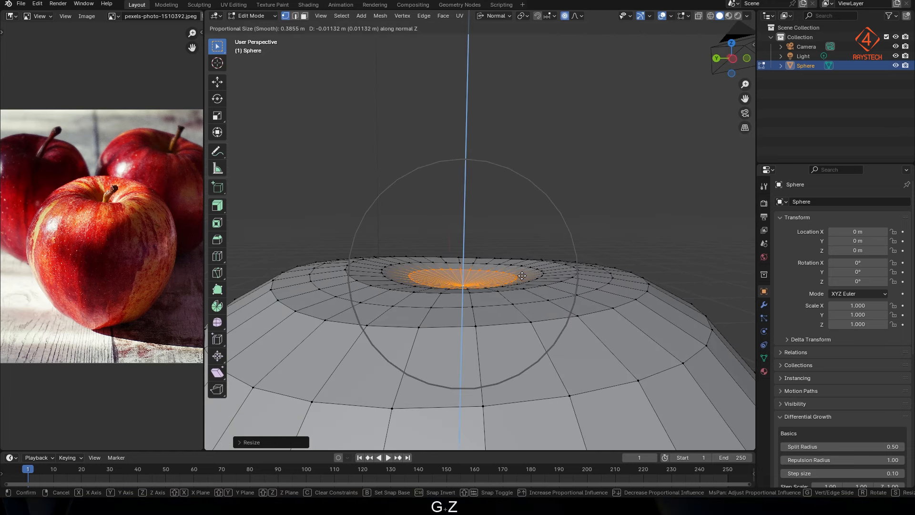
left_click(523, 297)
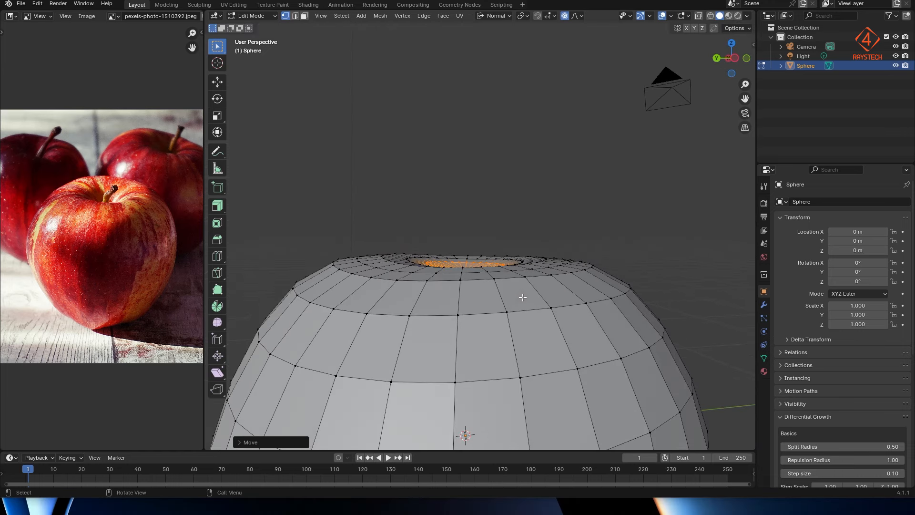
Keep solid viewport shading, return to Object Mode and apply Shade Smooth by Angle to the apple
middle_click_drag(522, 297, 565, 305, "shift")
scroll(525, 300, "down", 2)
key("z")
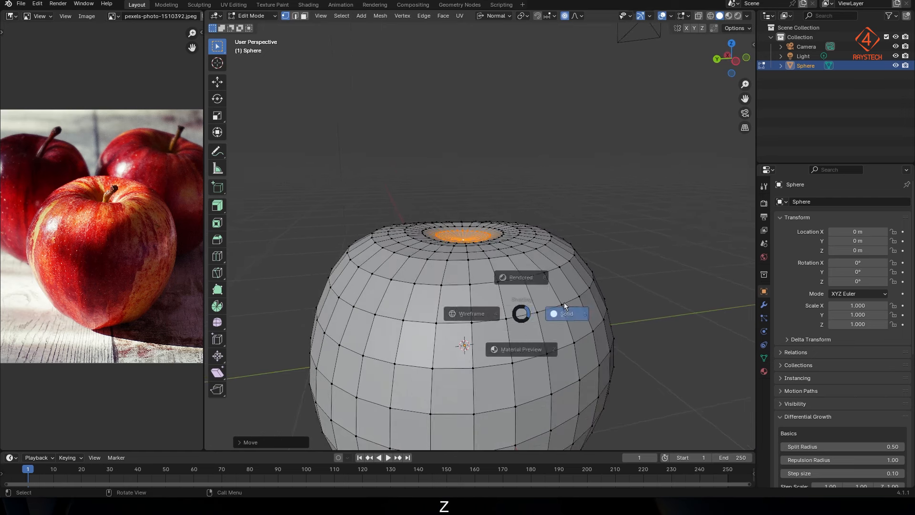
left_click(564, 307)
key("Tab")
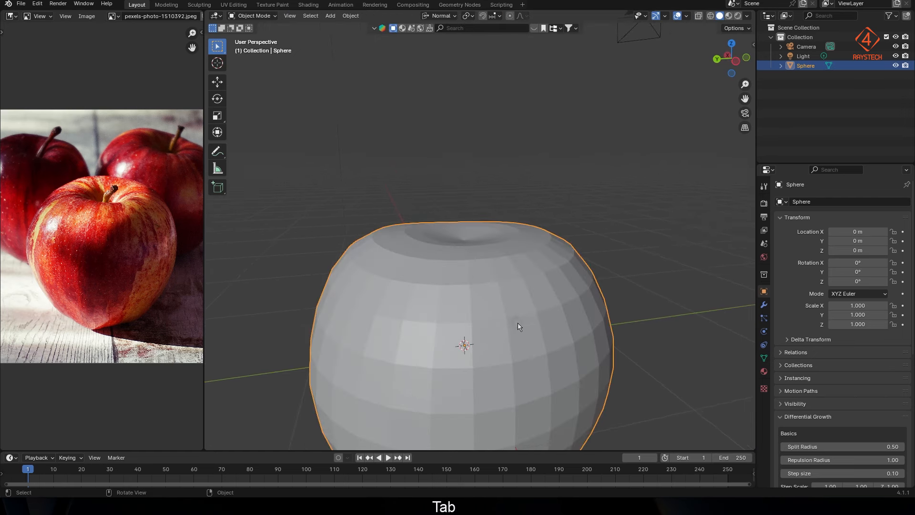
right_click(531, 308)
left_click(531, 309)
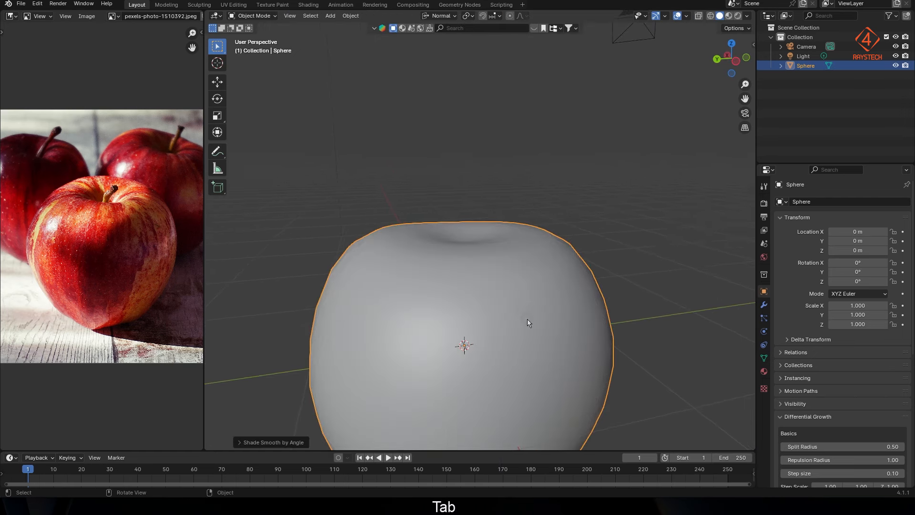
Check the smoothed apple from below and add a Subdivision Surface modifier to it
middle_click_drag(528, 318, 510, 366)
scroll(515, 307, "down", 3)
scroll(515, 340, "up", 3)
key("Tab")
key("Tab")
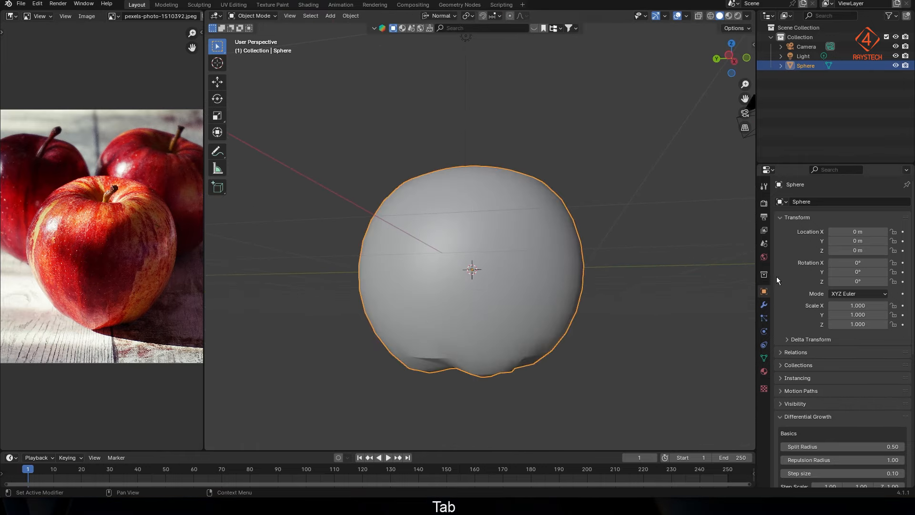
left_click(764, 305)
left_click(847, 199)
mouse_move(848, 199)
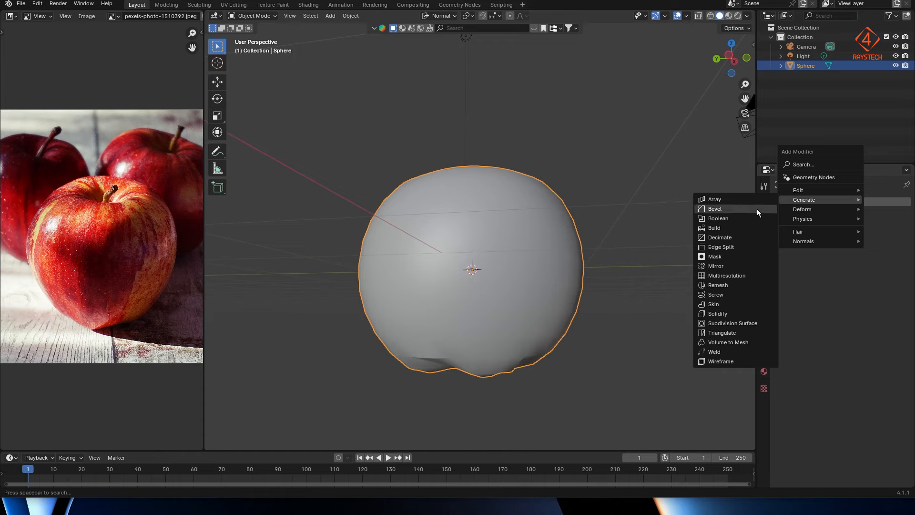
left_click(724, 323)
Inspect the subdivided stem cavity, turn off the Subdivision modifier's viewport display and save the file
middle_click_drag(517, 335, 513, 267)
scroll(510, 277, "up", 3, "shift")
scroll(513, 274, "up", 3)
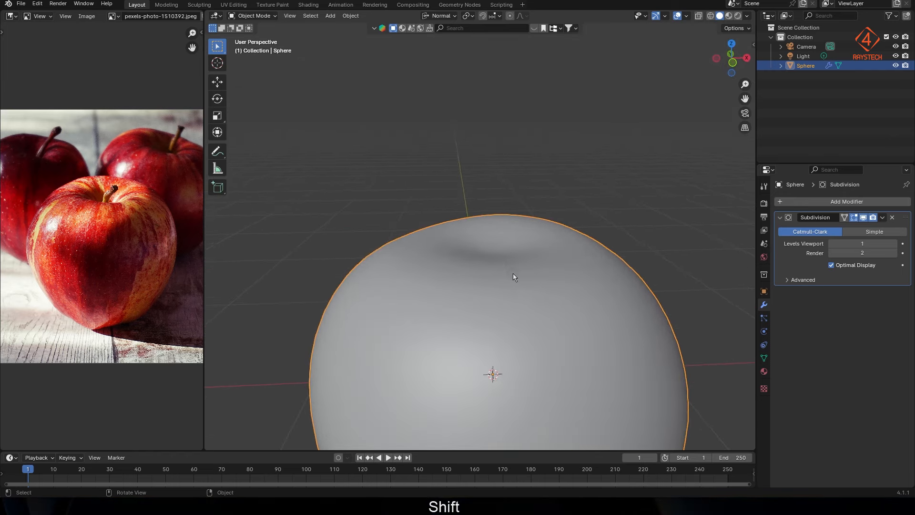
left_click(860, 218)
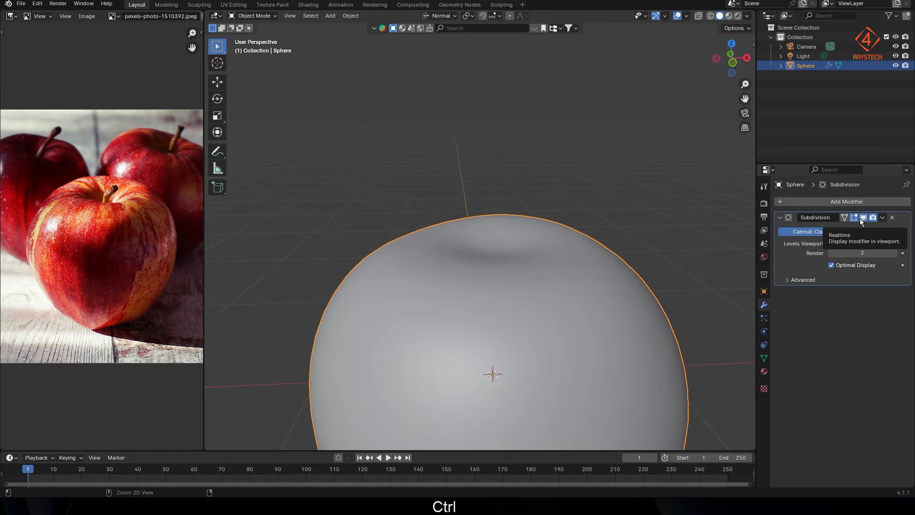
key("ctrl+s")
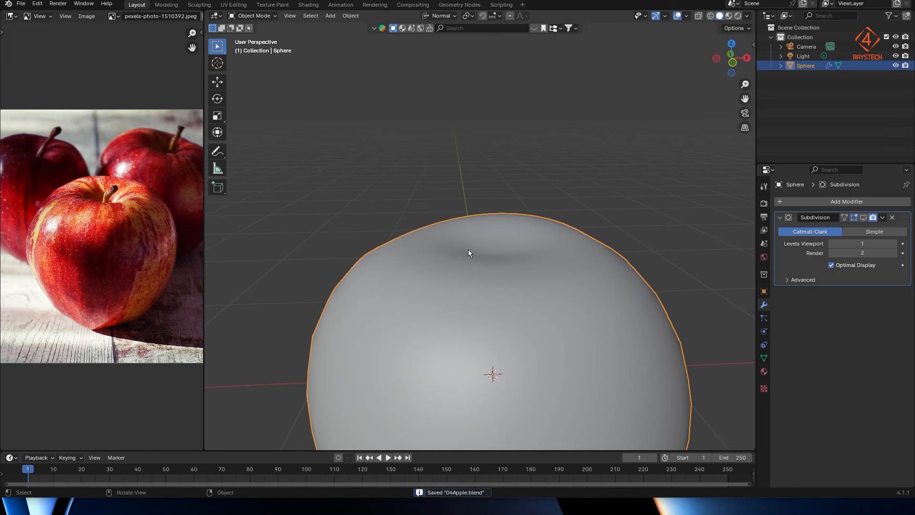
Enter Edit Mode, switch to face selection and select five scattered faces around the rim of the stem cavity
key("Tab")
left_click(494, 251)
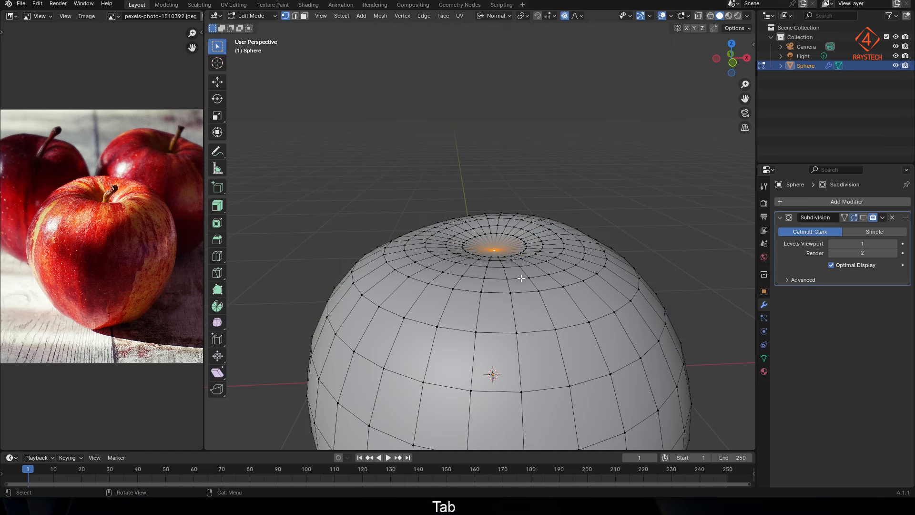
scroll(522, 278, "up", 3)
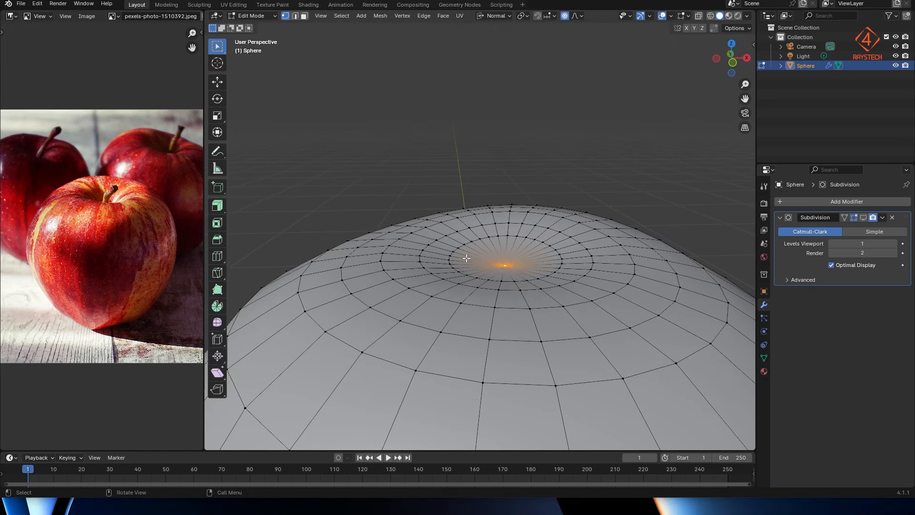
left_click(304, 15)
left_click(492, 231, "shift")
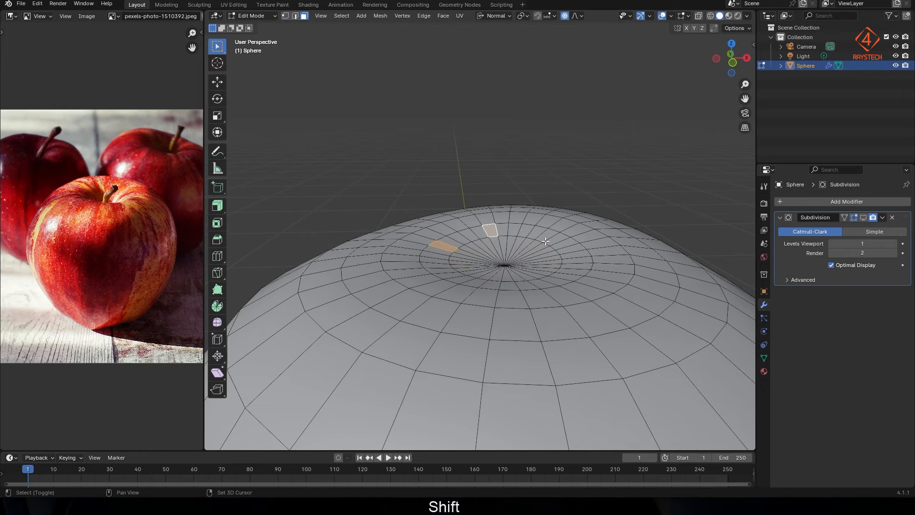
left_click(460, 292, "shift")
middle_click_drag(512, 260, 511, 255)
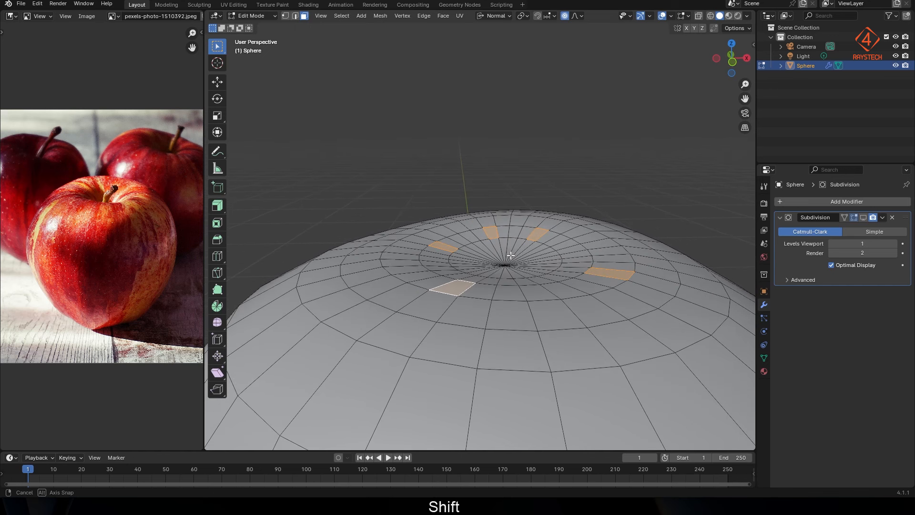
Raise the selected rim faces along normal Z in two moves with a proportional size of about 0.18 m and return to Object Mode
key("g")
key("z")
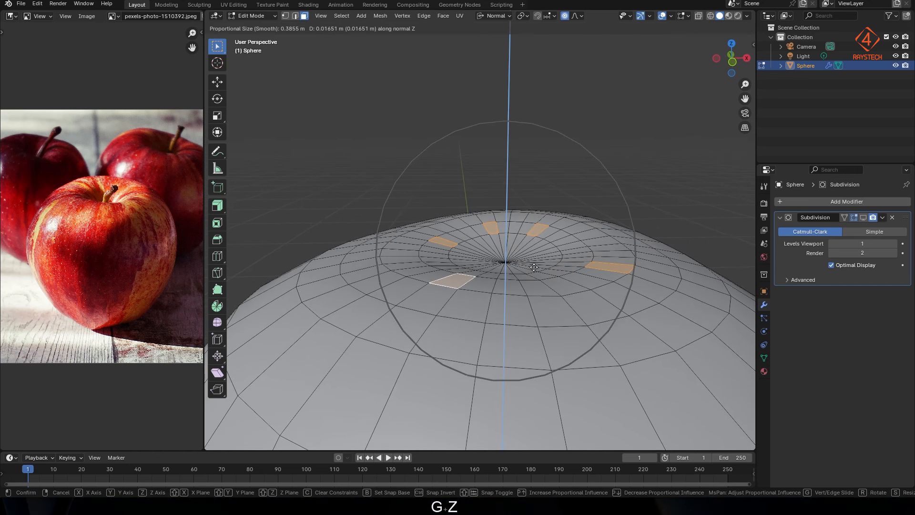
scroll(534, 265, "up", 6)
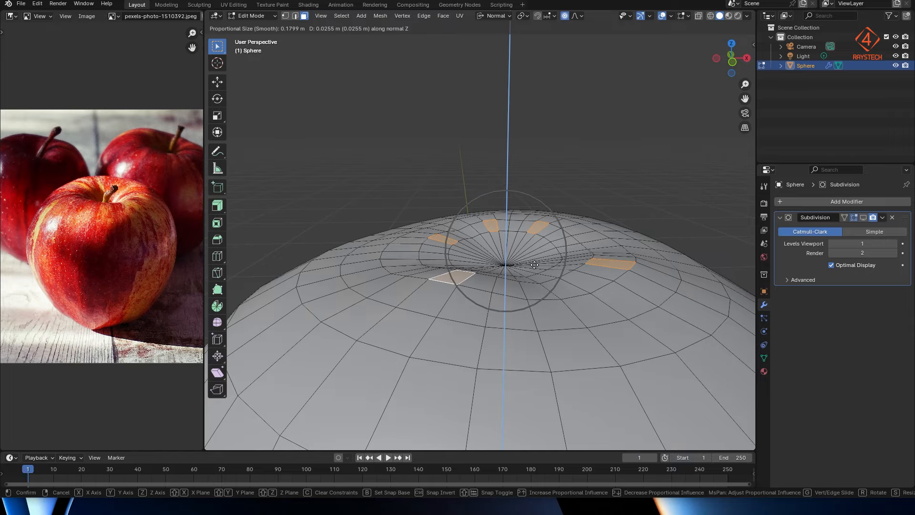
left_click(534, 265)
middle_click_drag(560, 284, 631, 260)
key("g")
key("z")
left_click(527, 250)
key("Tab")
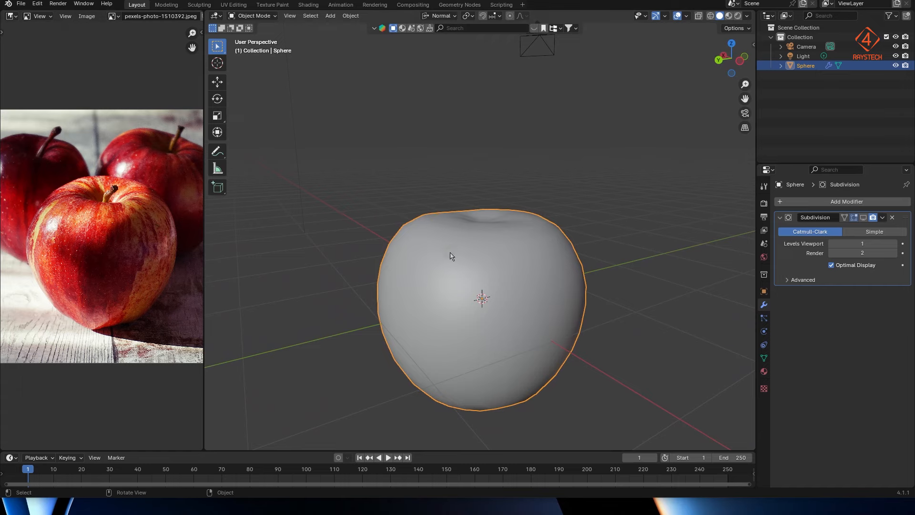
Check the apple's uneven rim, turn the Subdivision modifier's viewport display on and set its viewport level to 2
middle_click_drag(451, 256, 265, 224)
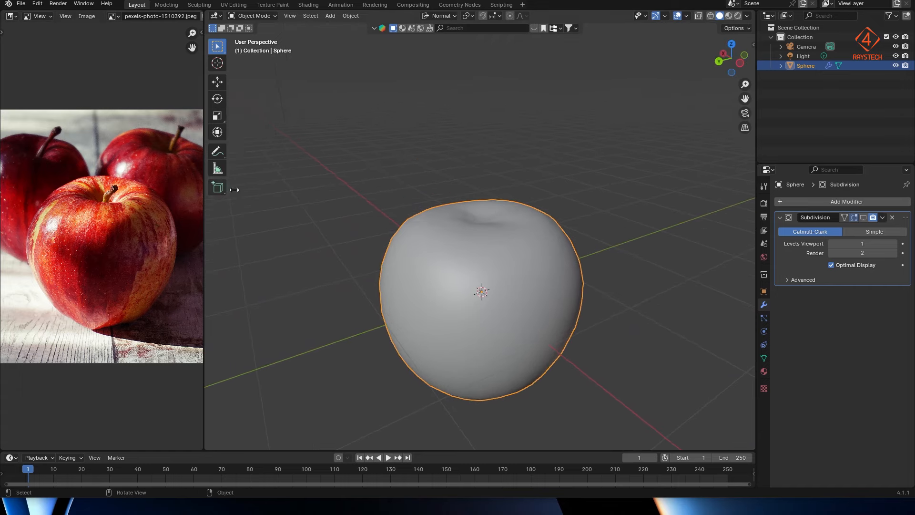
middle_click_drag(501, 241, 524, 236)
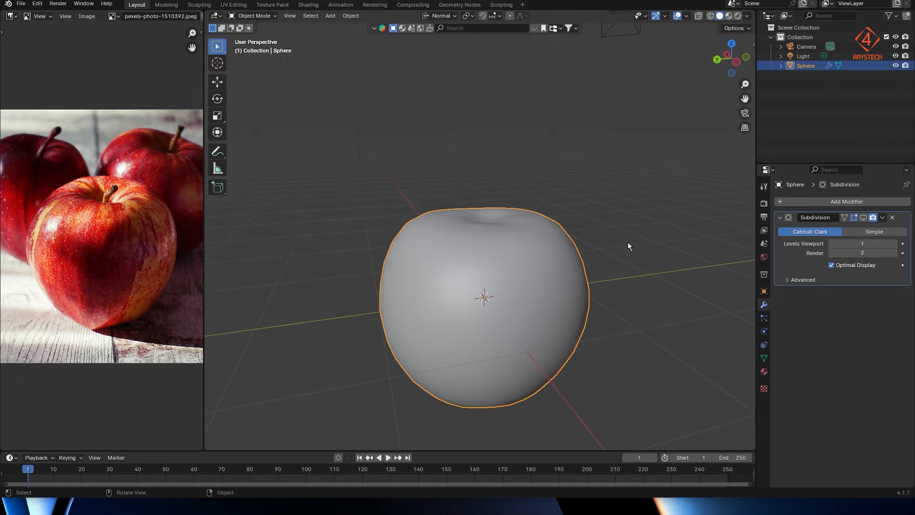
left_click(864, 218)
left_click(895, 244)
In left view, add a 32-vertex cylinder as the stem with radius 0.027 m, depth 0.337 m and Z location 0.91 m
middle_click_drag(495, 282, 513, 274)
key("alt+shift+a")
mouse_move(512, 273)
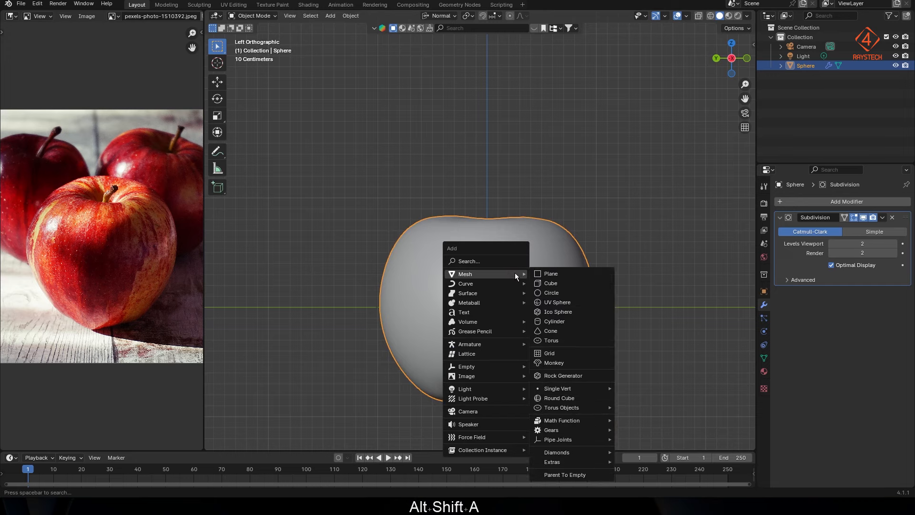
left_click(572, 321)
left_click(260, 443)
left_click_drag(325, 339, 302, 353, "shift")
left_click_drag(206, 355, 351, 350, "shift")
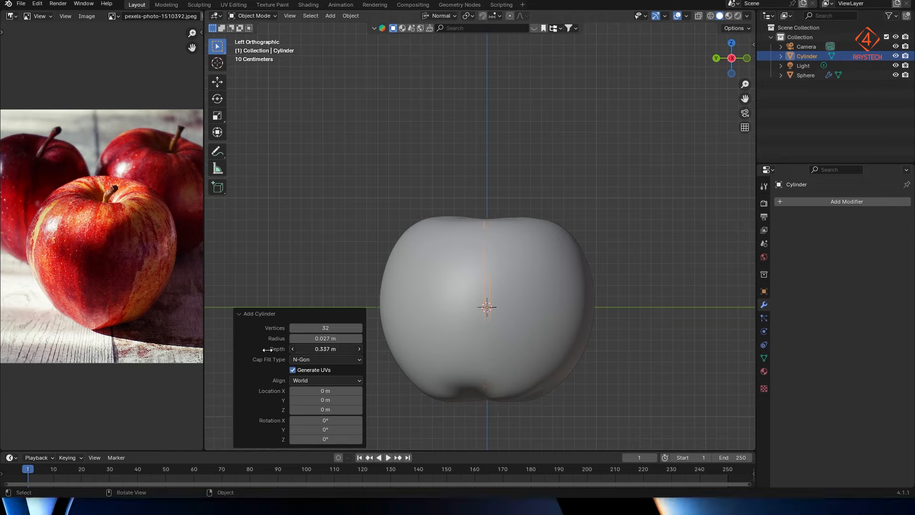
left_click_drag(319, 410, 346, 93)
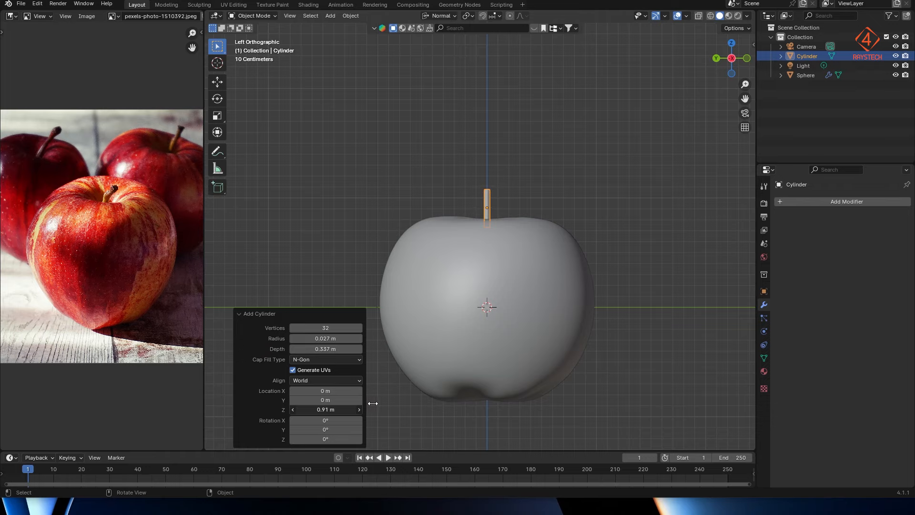
scroll(481, 238, "up", 5)
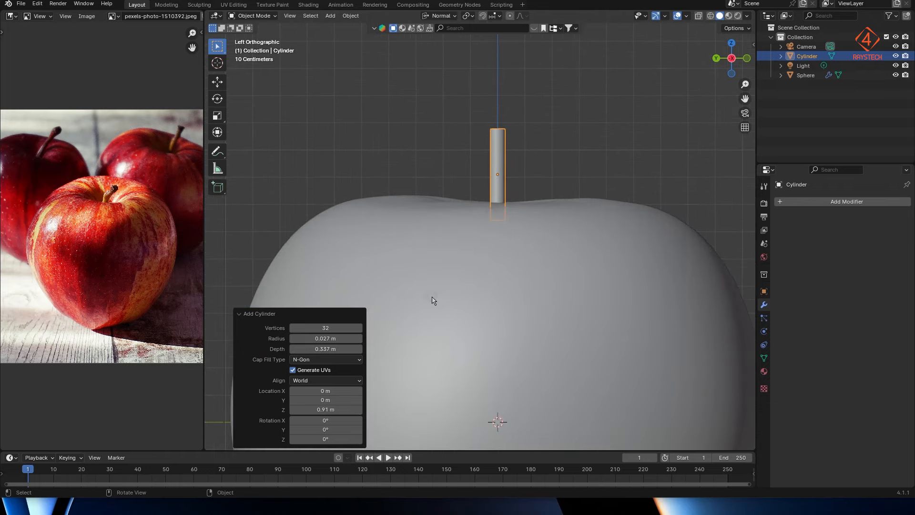
left_click(240, 313)
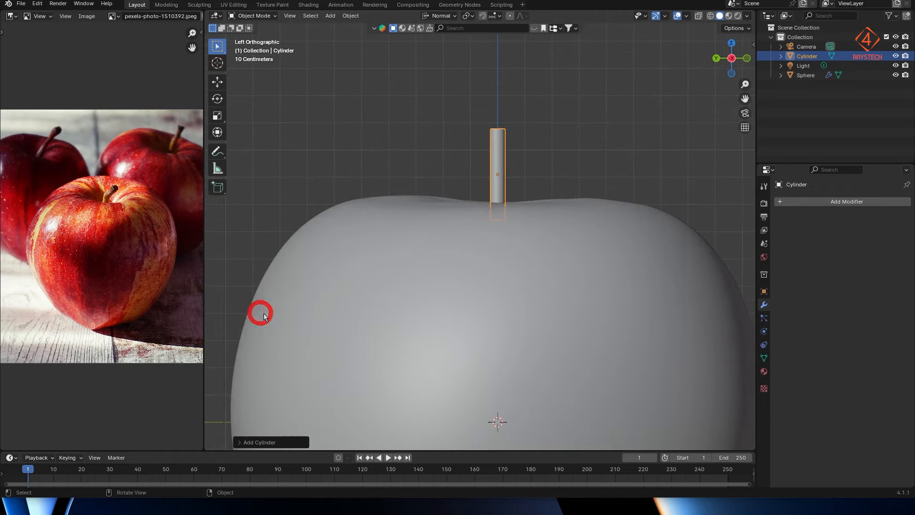
Hide the apple and add five evenly spaced horizontal loop cuts along the stem cylinder in Edit Mode
left_click(896, 75)
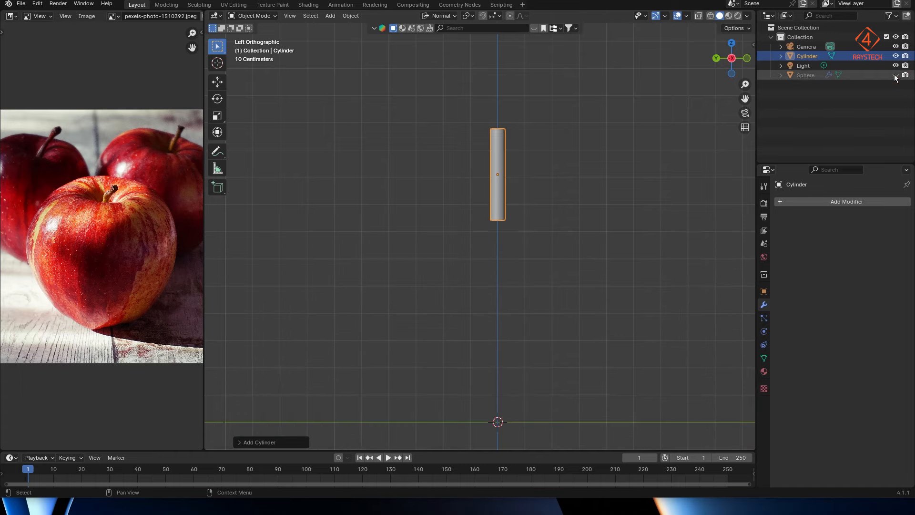
key("Tab")
middle_click_drag(506, 192, 517, 190)
key("ctrl+r")
scroll(517, 190, "up", 1)
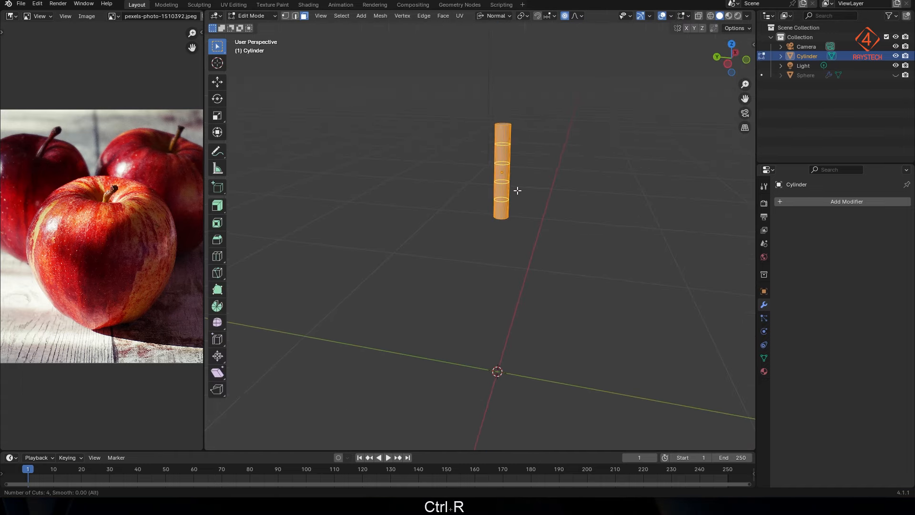
key("Return")
key("Return")
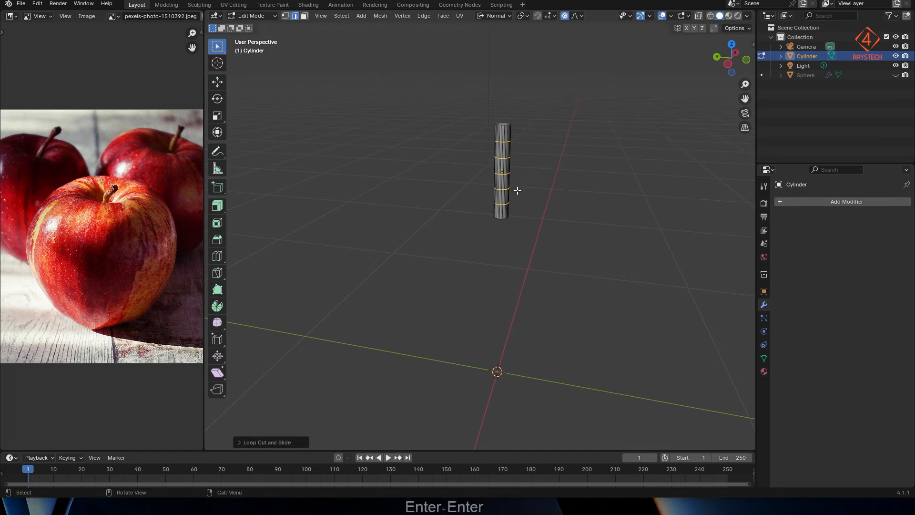
In left view, select the stem's top edge loop, tilt it and shift it slightly with proportional editing to bend the upper half
middle_click_drag(517, 190, 480, 218)
scroll(542, 194, "up", 5)
left_click(385, 106, "alt")
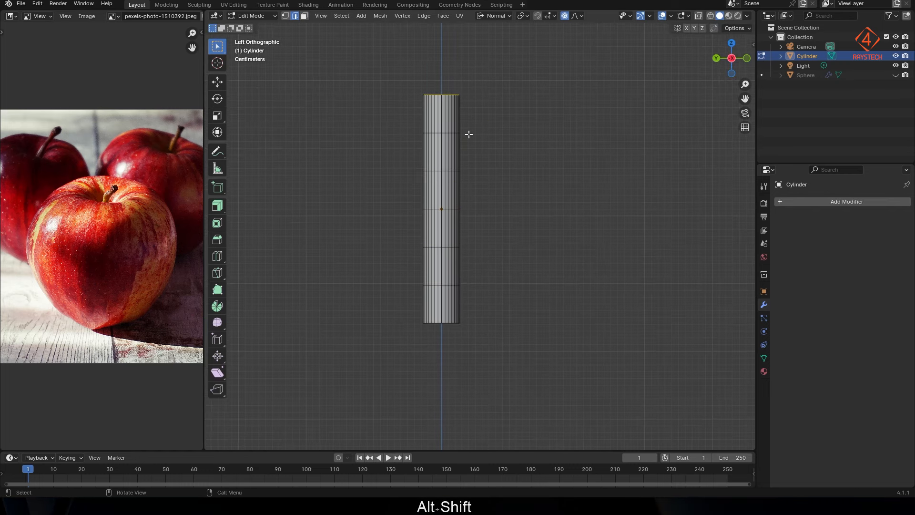
key("r")
left_click(490, 157)
key("g")
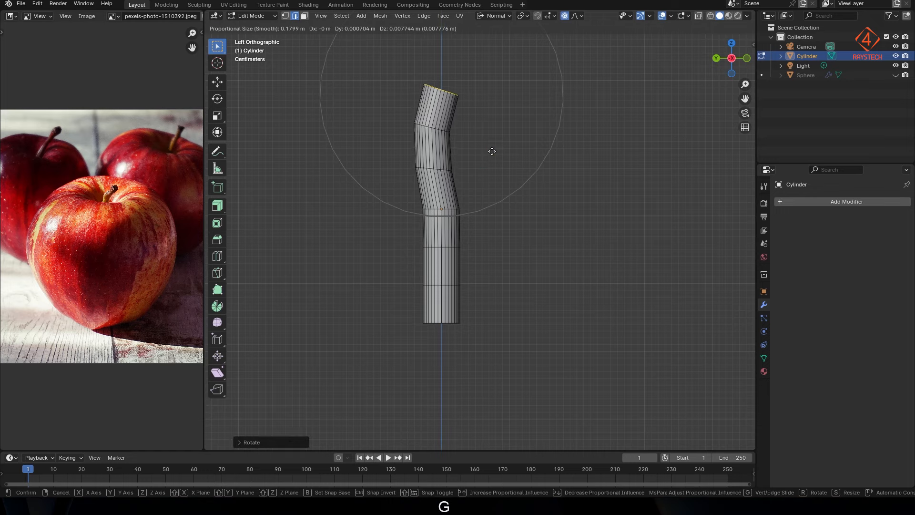
left_click(500, 146)
Rotate the stem's middle edge loop with proportional editing to give it an S-curve and return to Object Mode
left_click(467, 206, "alt")
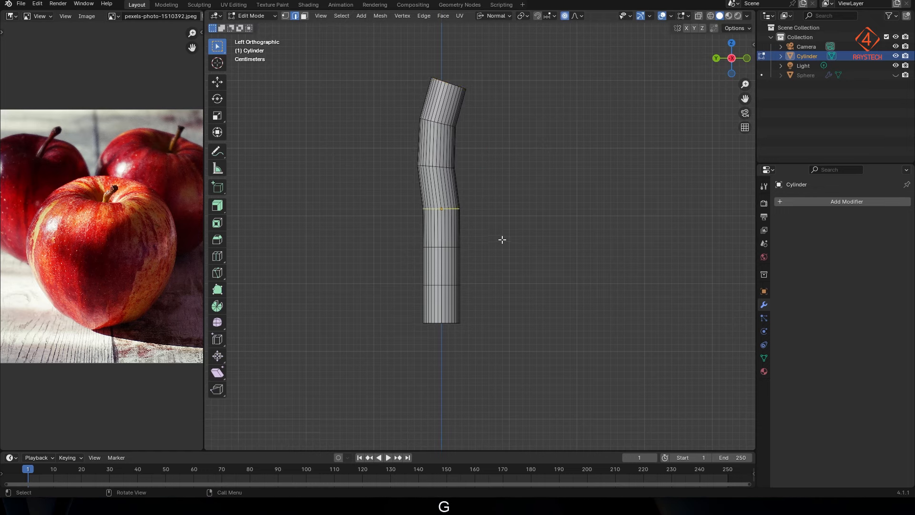
key("r")
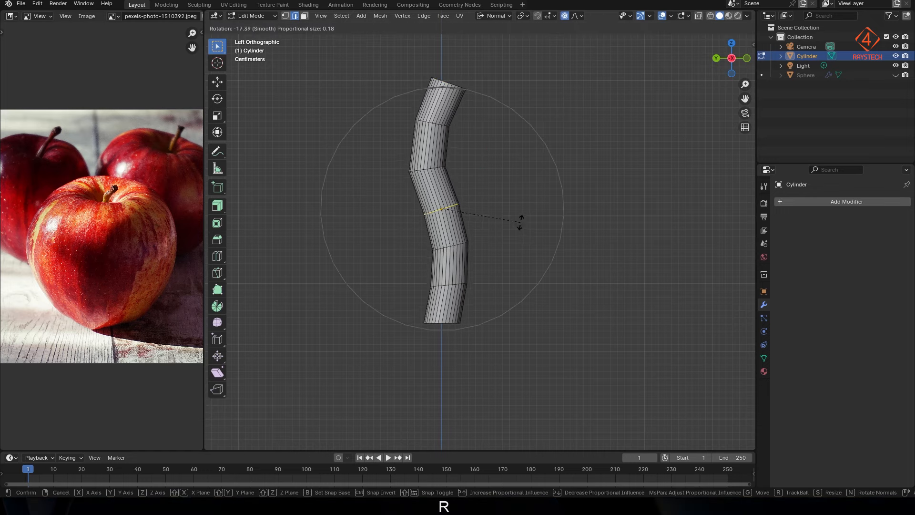
left_click(524, 214)
key("Tab")
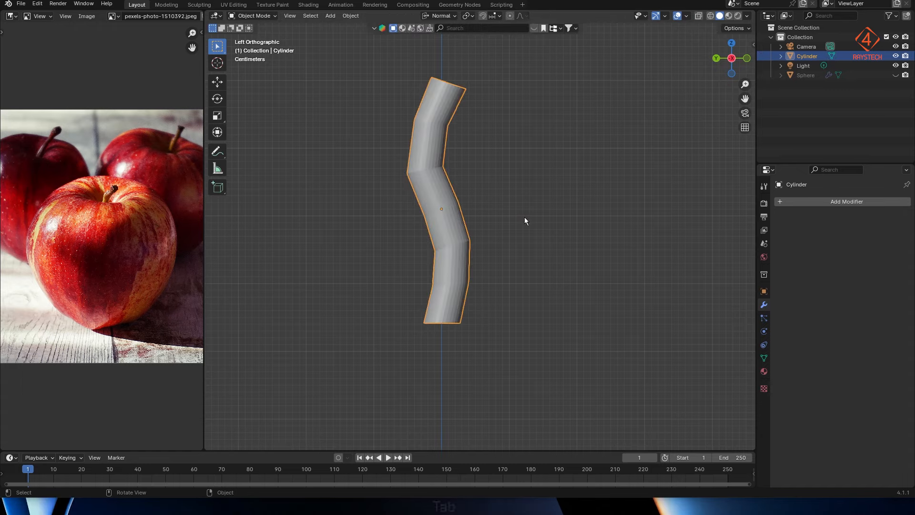
Inspect the bent stem from above and add a Subdivision Surface modifier to it
mouse_move(467, 139)
middle_mouse_down()
mouse_move(461, 145)
mouse_move(461, 129)
mouse_move(471, 146)
middle_mouse_up()
key("Tab")
key("Tab")
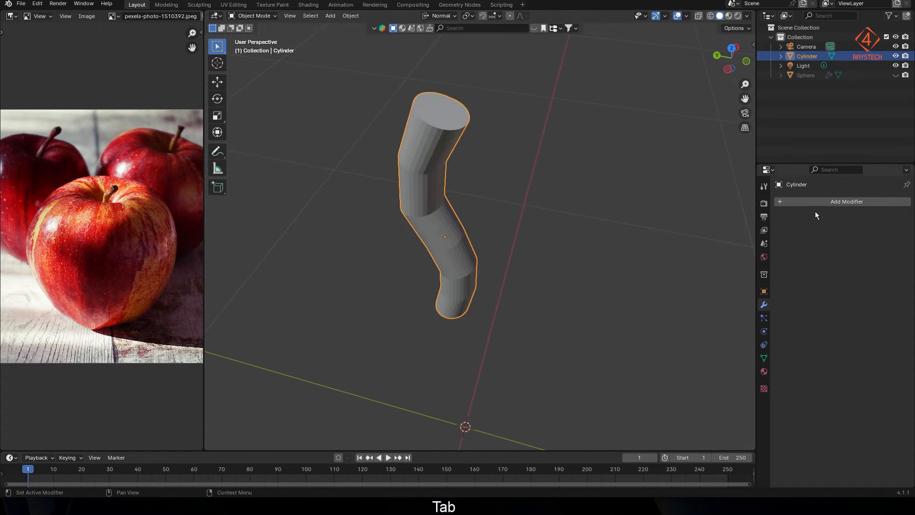
left_click(825, 202)
mouse_move(825, 202)
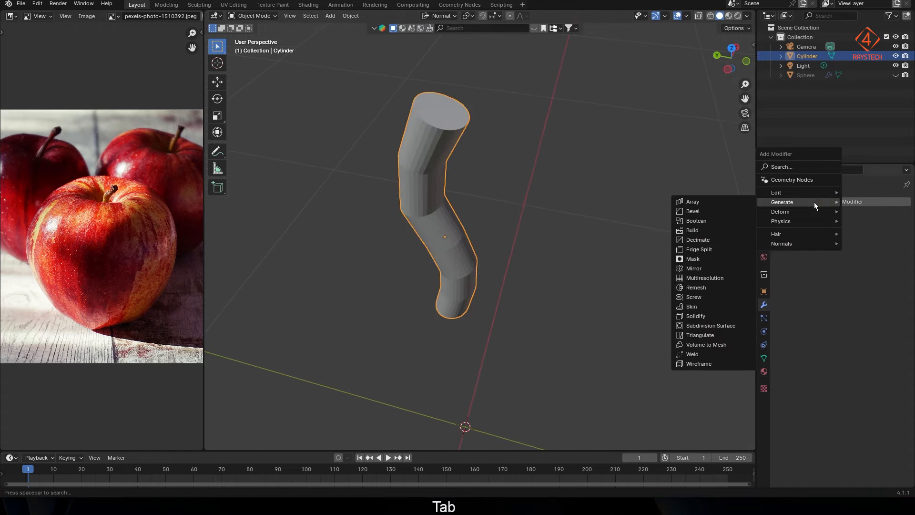
left_click(712, 325)
Add a supporting loop cut close to the stem's top end to sharpen its rim and check the result in Object Mode
key("Tab")
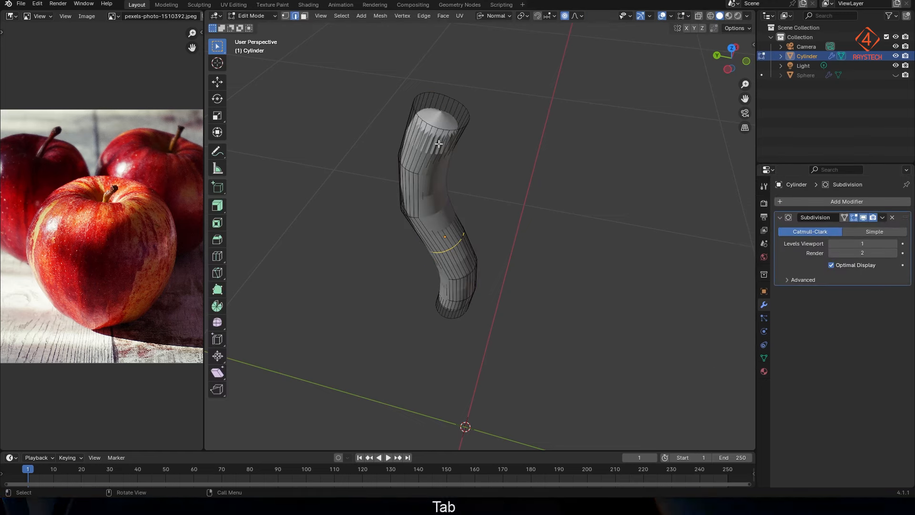
key("ctrl+r")
left_click(439, 143)
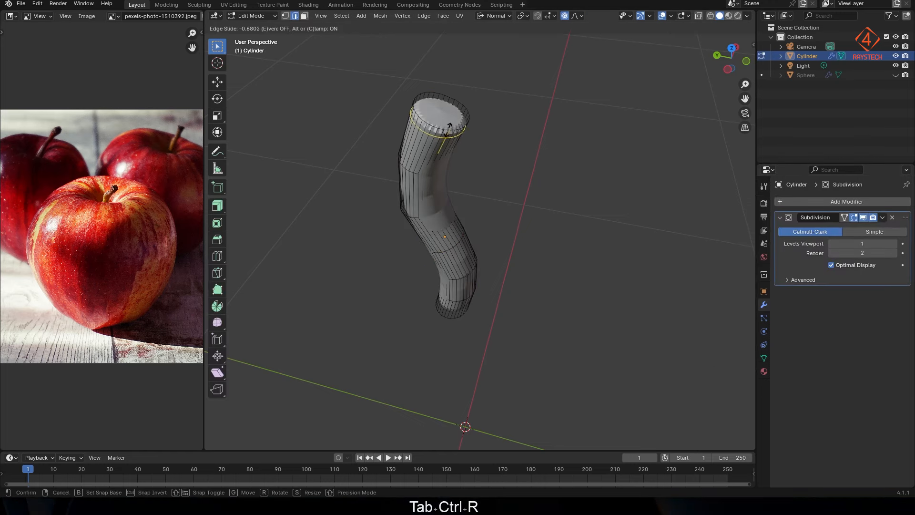
left_click(441, 112)
middle_click_drag(468, 300, 469, 358)
key("Tab")
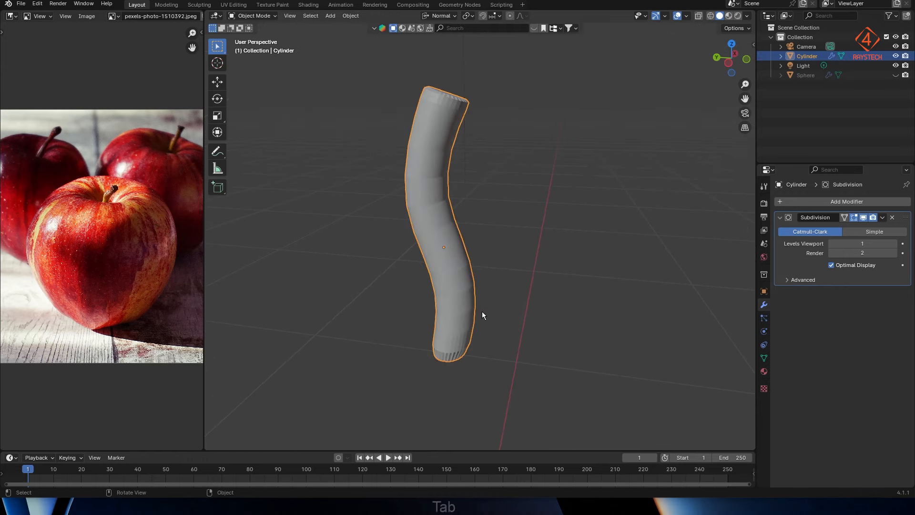
Scale up the edge loop at the stem's upper bend by about 1.16 in Edit Mode with proportional editing
key("Tab")
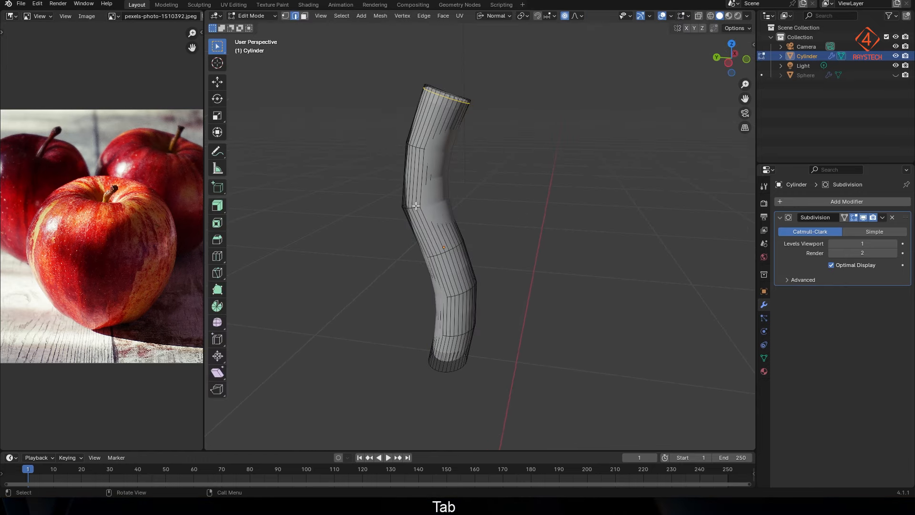
left_click(416, 207, "alt")
key("s")
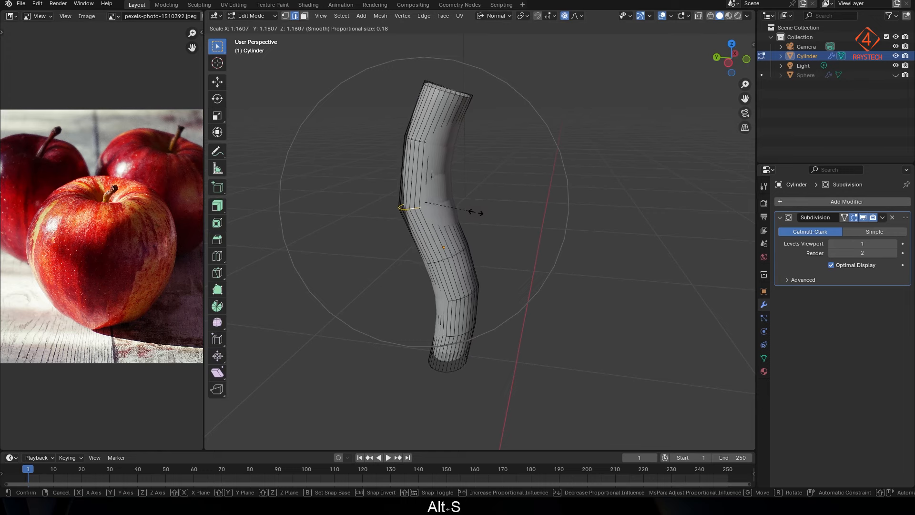
left_click(476, 212)
Scale up the next edge loop above the bend by about 1.15 with a smaller proportional size and return to Object Mode
left_click(419, 140)
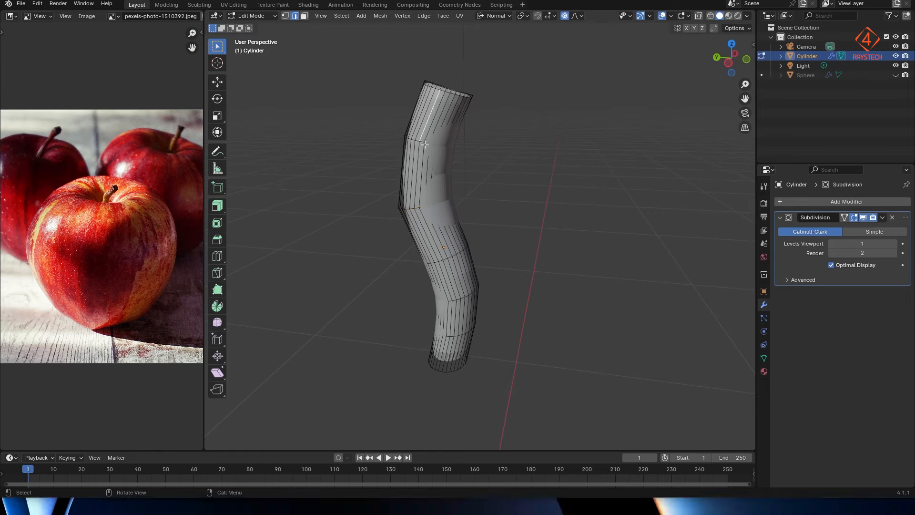
left_click(418, 139, "alt")
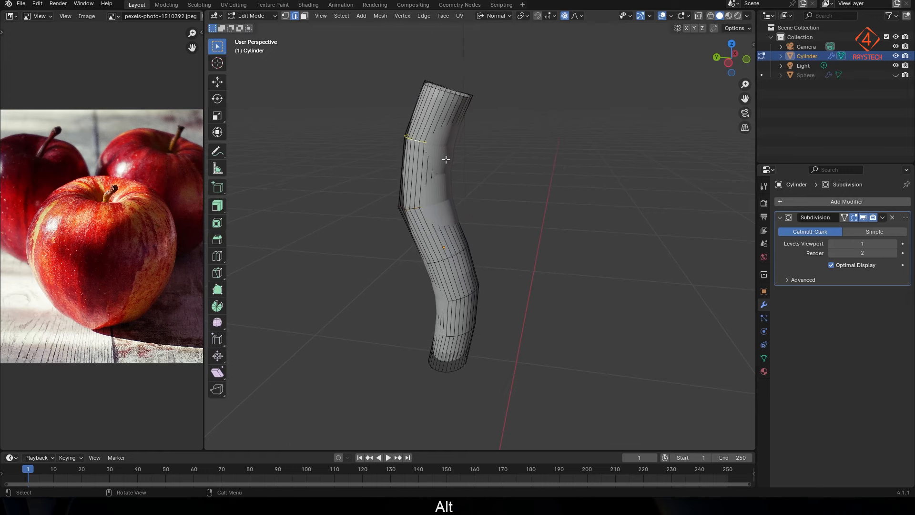
key("s")
scroll(448, 162, "up", 5)
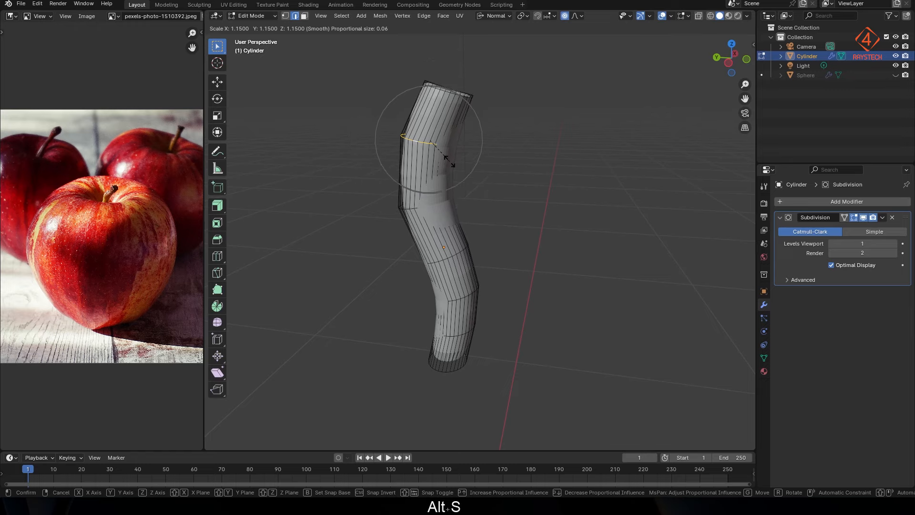
scroll(449, 161, "up", 1)
left_click(450, 161)
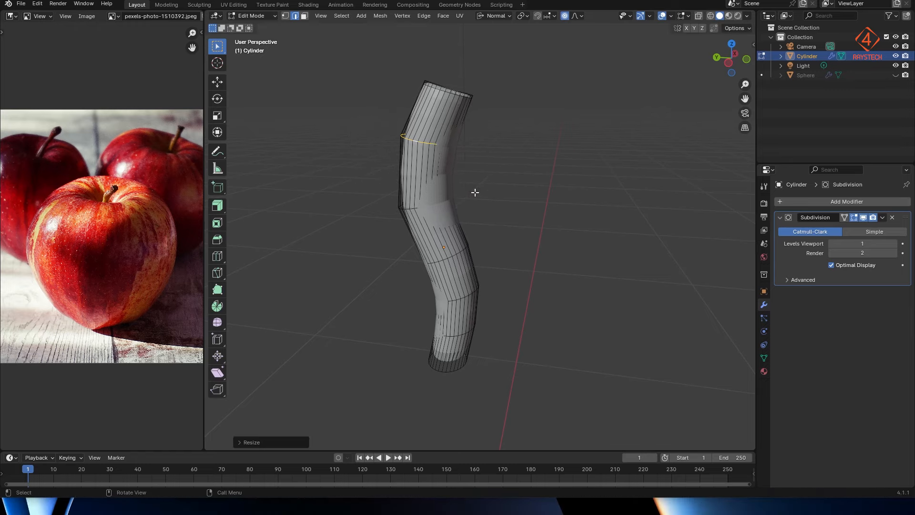
key("Tab")
Duplicate the stem and rotate the copy in the left side view until it lies roughly horizontal across the original
middle_click_drag(495, 285, 516, 289)
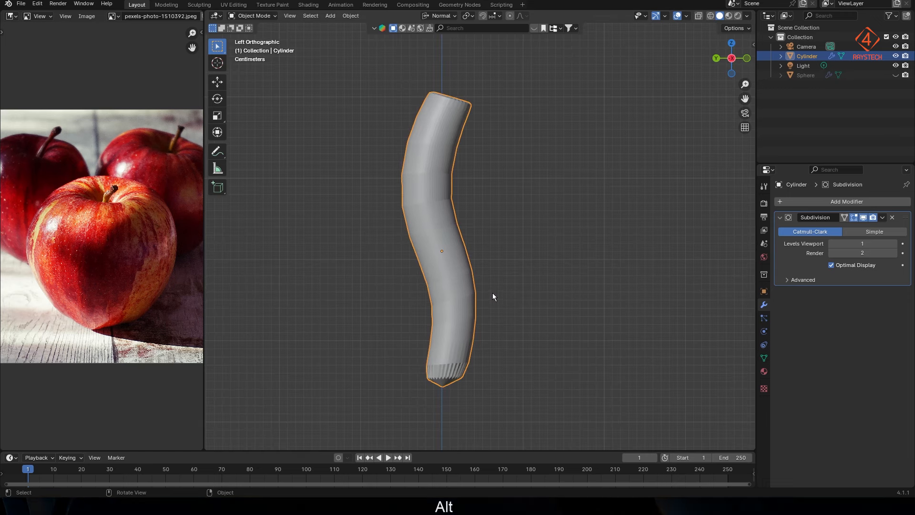
key("shift+d")
key("r")
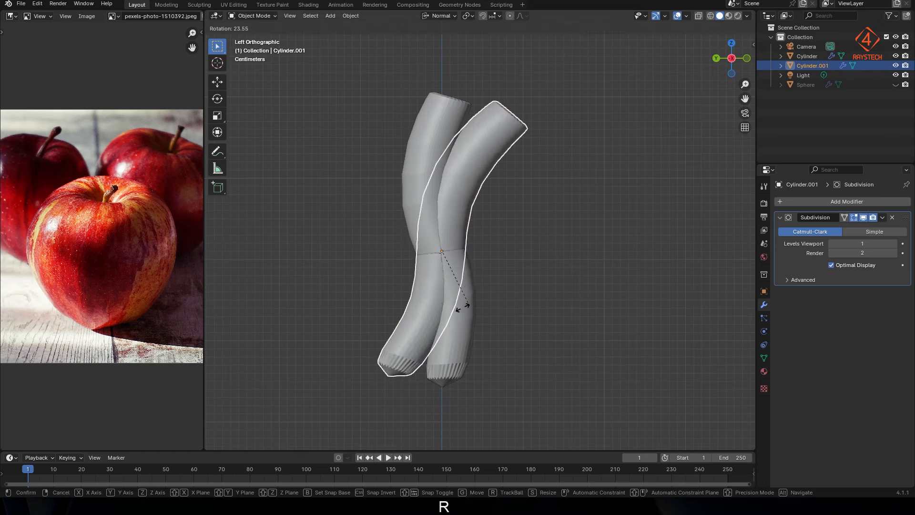
left_click(395, 285)
key("r")
left_click(581, 295)
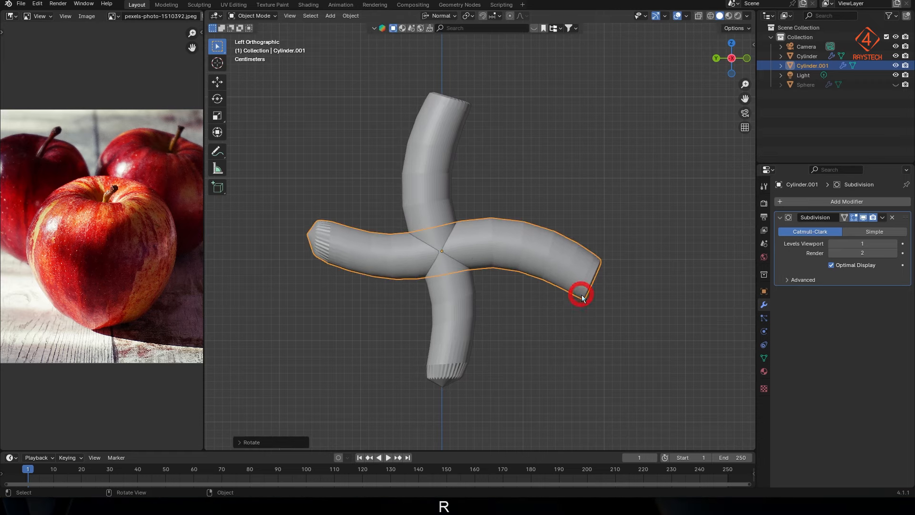
Scale the stem copy by 0.1, then enlarge it slightly and place it against the stem's side at mid-height as a twig
type("s0.1")
key("Return")
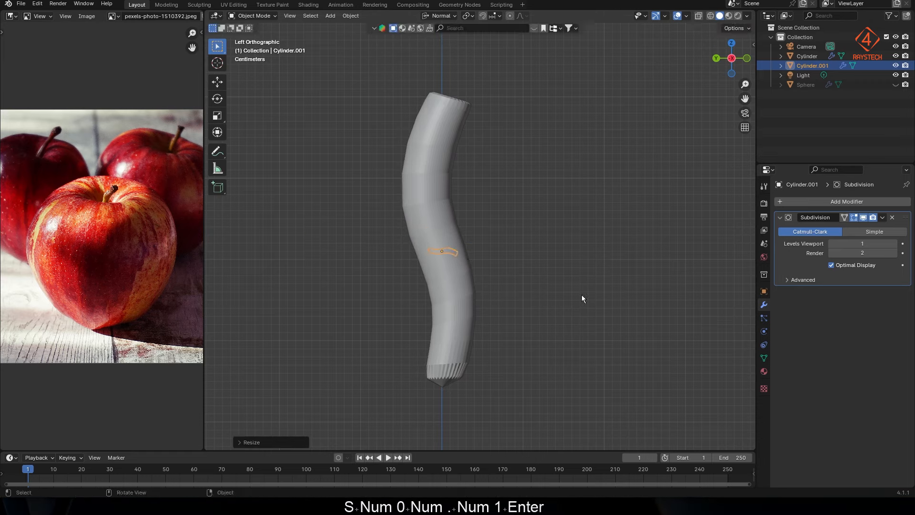
key("g")
left_click(504, 256)
key("s")
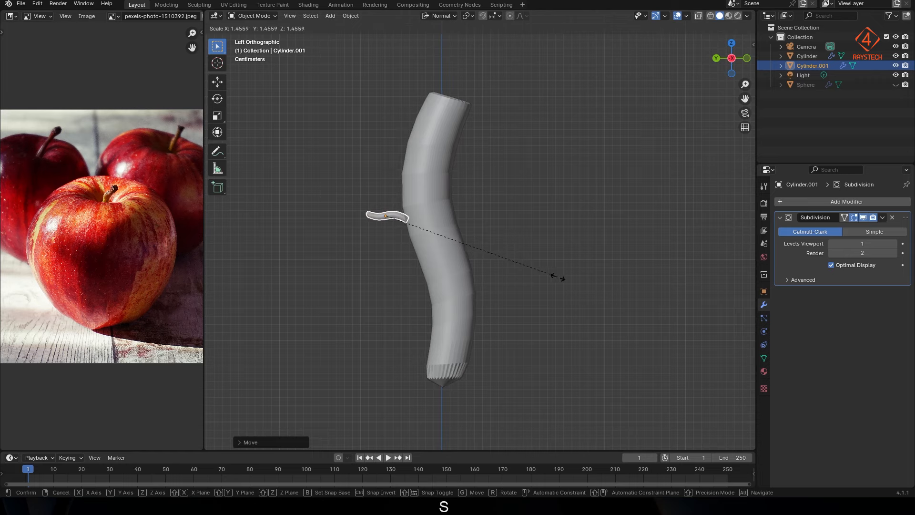
left_click(562, 278)
key("g")
left_click(501, 317)
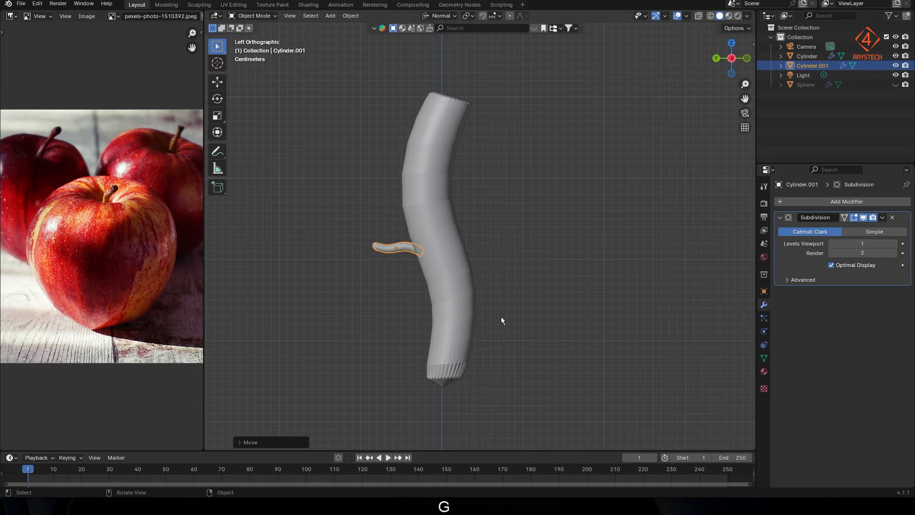
left_click(519, 324)
Unhide the apple body and lower the stem together with its twig along Z into the apple's top dimple
middle_click_drag(459, 276, 463, 293)
left_click(895, 84)
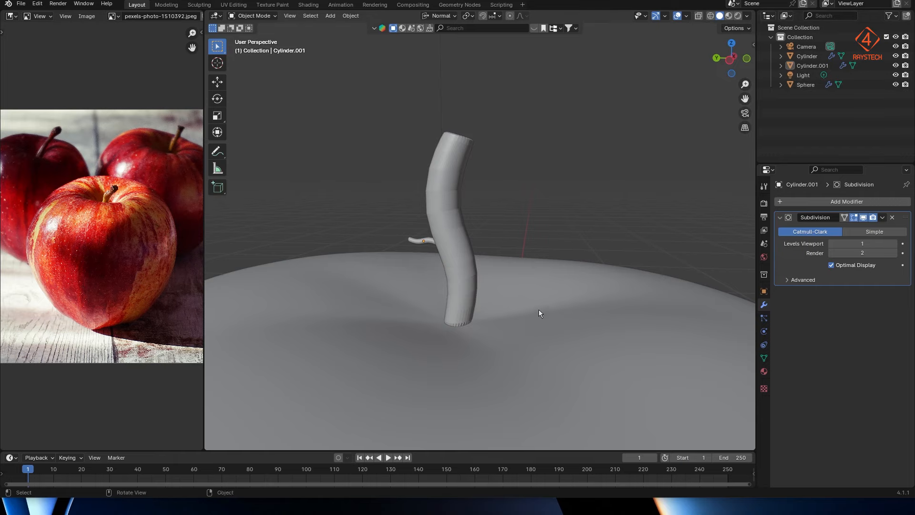
left_click(424, 243)
left_click(454, 247, "shift")
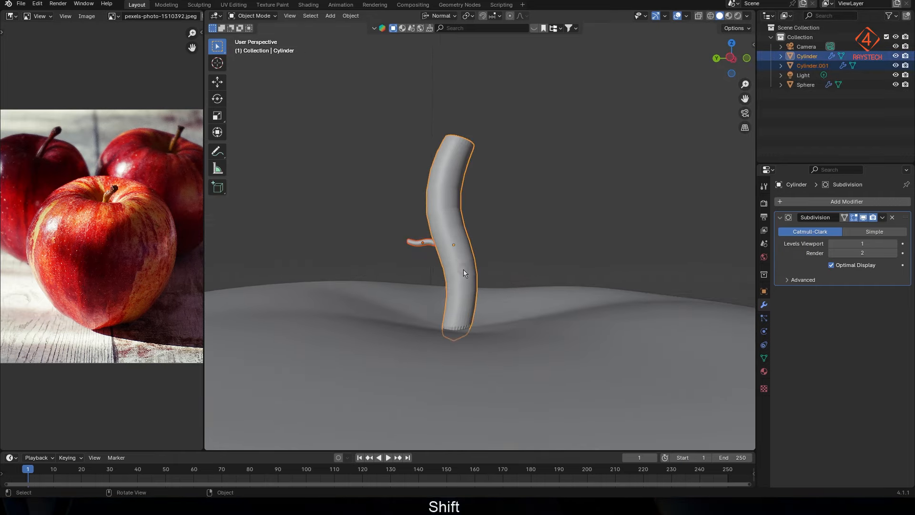
key("g")
key("z")
left_click(463, 270)
left_click(553, 259)
scroll(491, 271, "down", 9)
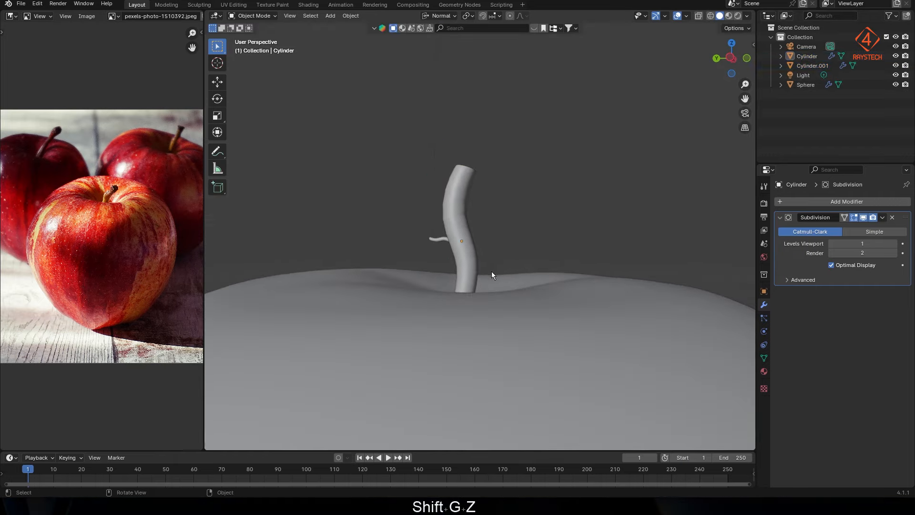
middle_click_drag(493, 309, 530, 297)
Save the file, hide the apple body, stem and twig while keeping the light visible, and save again
key("ctrl+s")
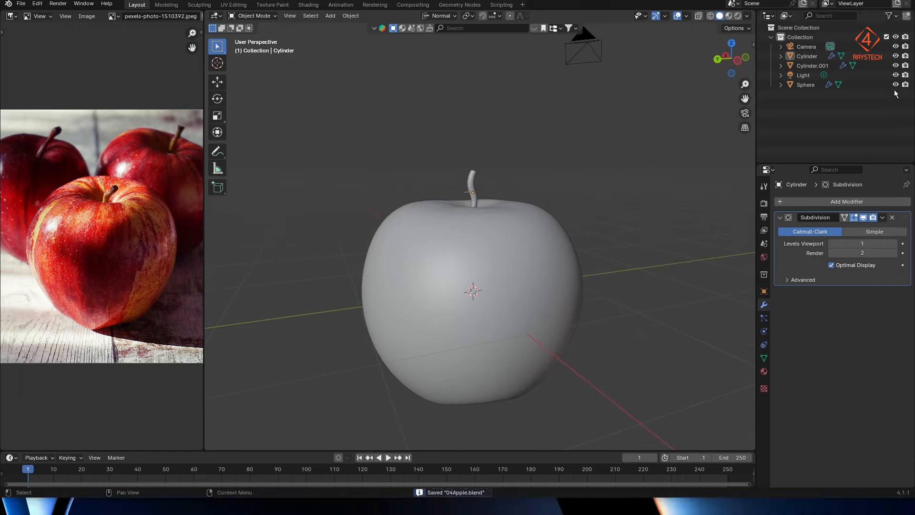
left_click_drag(895, 84, 895, 56)
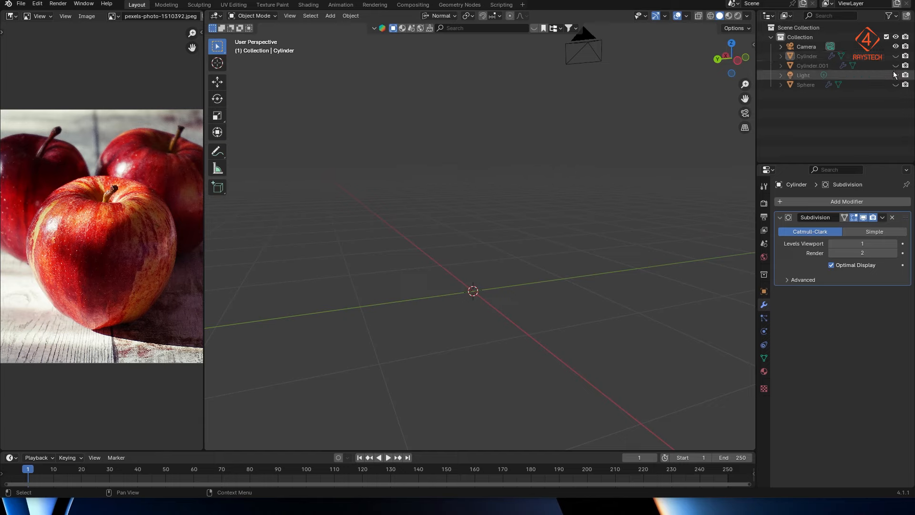
left_click(896, 75)
key("ctrl+s")
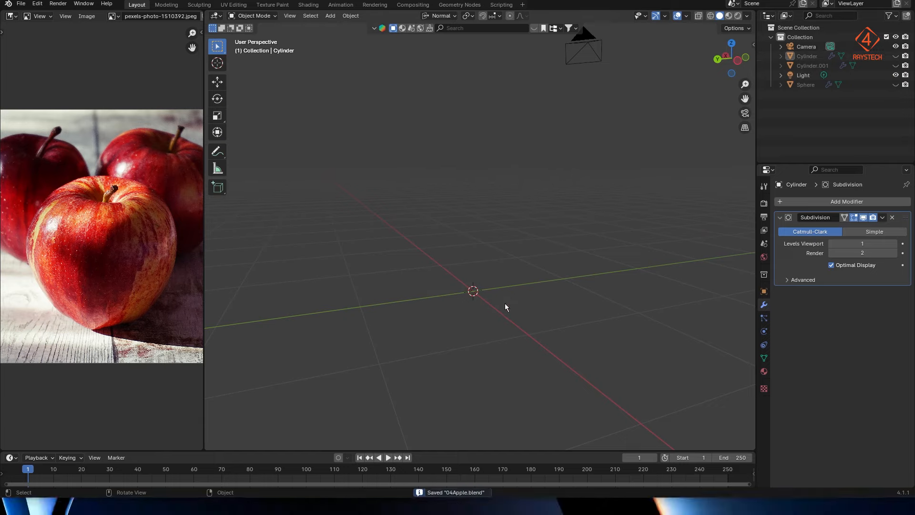
Add a cube and subdivide its whole mesh in Edit Mode with 5 cuts
key("shift+a")
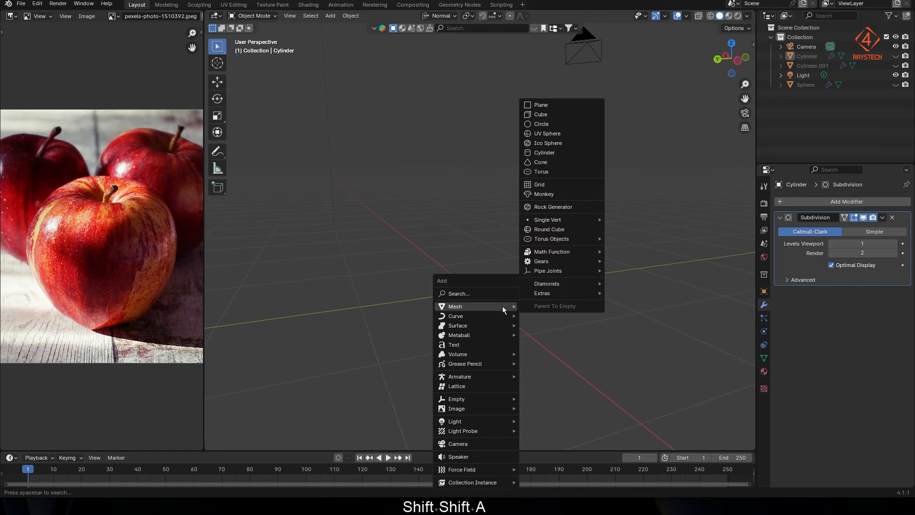
left_click(560, 115)
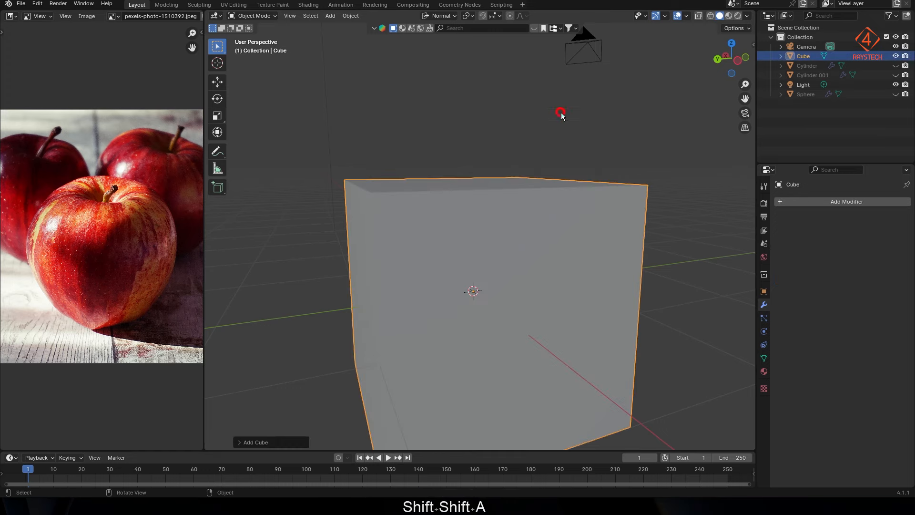
key("Tab")
right_click(491, 302)
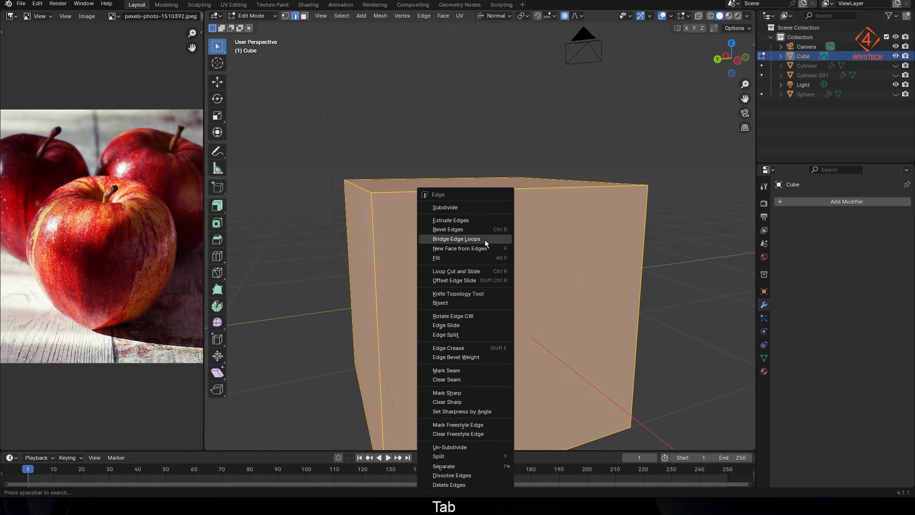
left_click(487, 207)
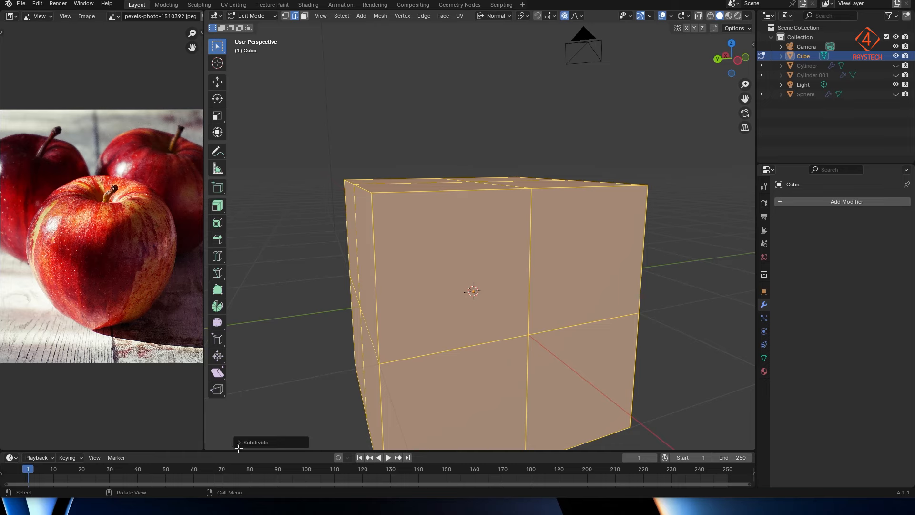
left_click(281, 441)
left_click(361, 376)
left_click(360, 375)
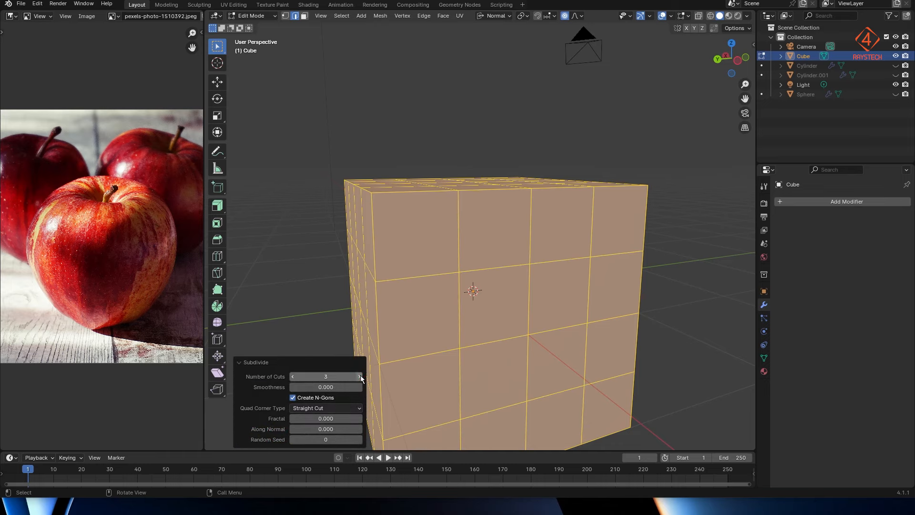
left_click(361, 375)
left_click(361, 376)
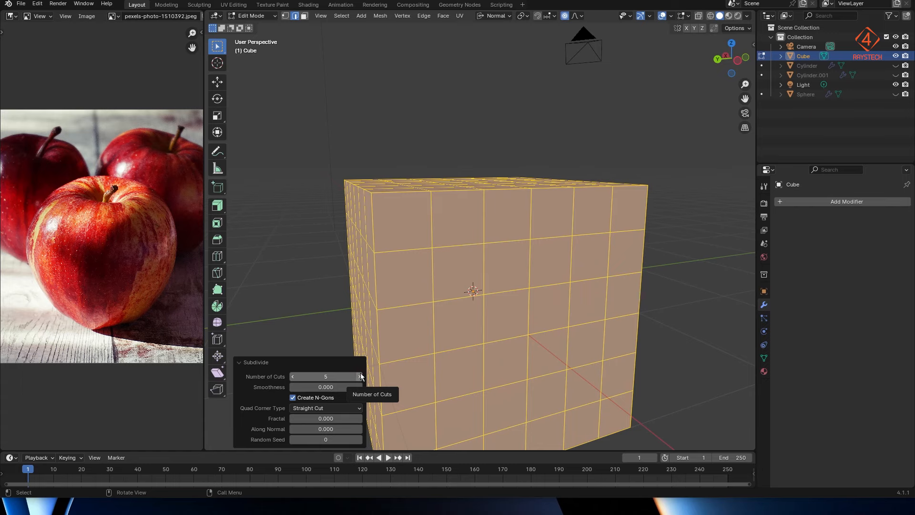
left_click(238, 363)
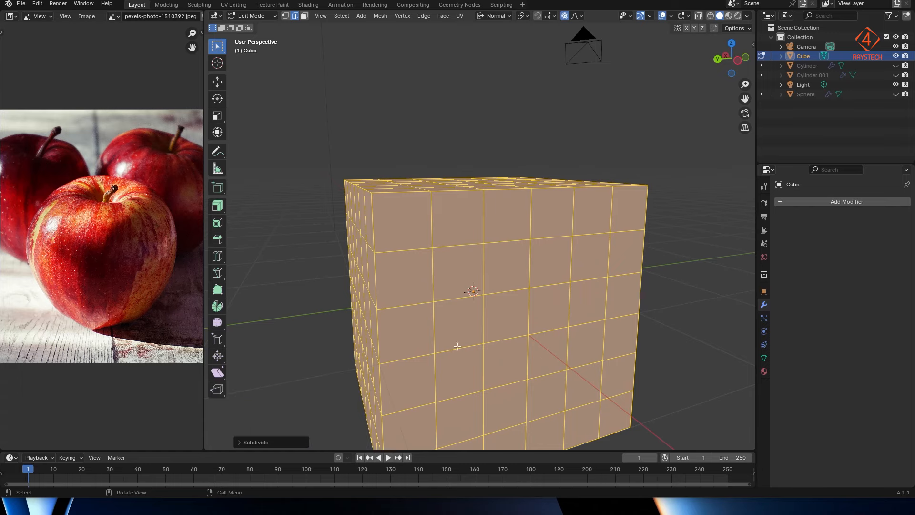
Stretch the cube lengthwise along X in Object Mode, working in the top view
key("KP_7")
key("Tab")
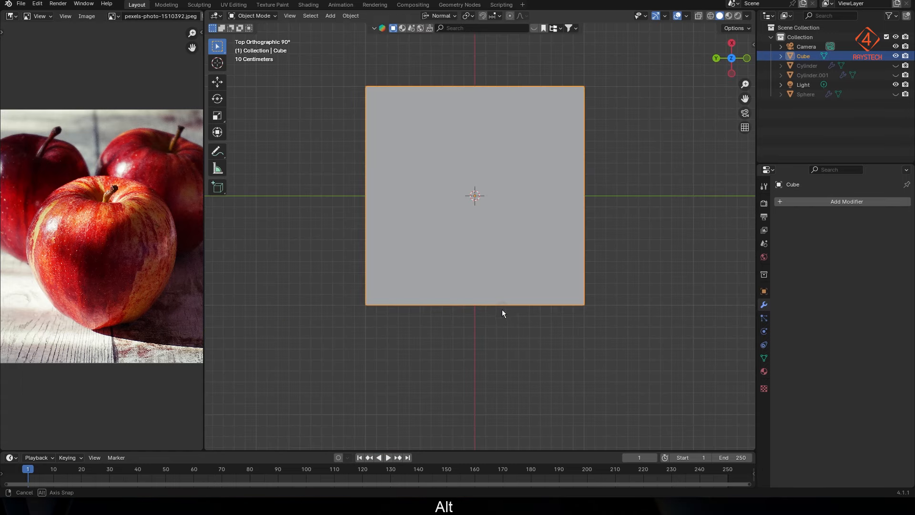
key("alt+s")
key("x")
left_click(524, 315)
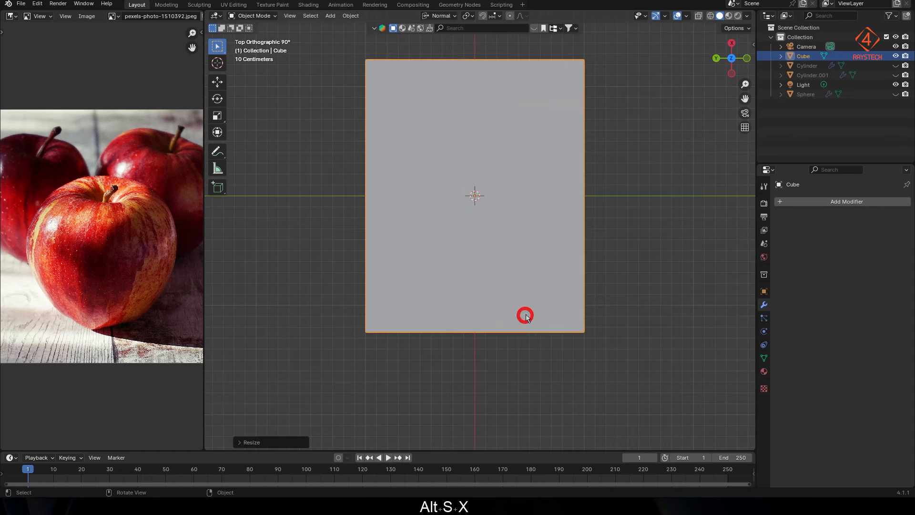
middle_click_drag(516, 262, 494, 290, "shift")
Narrow the vertex rows at both X ends along Y to about 0.39 in wireframe, using a proportional size of about 0.68
key("Tab")
key("z")
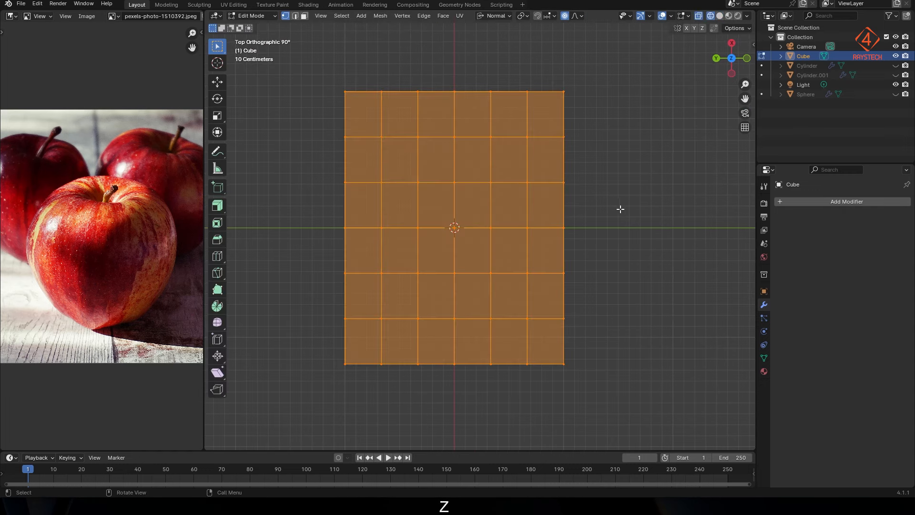
left_click(619, 206)
mouse_move(594, 70)
left_mouse_down()
mouse_move(548, 86)
mouse_move(289, 114)
left_mouse_up()
left_click_drag(605, 340, 299, 397, "shift")
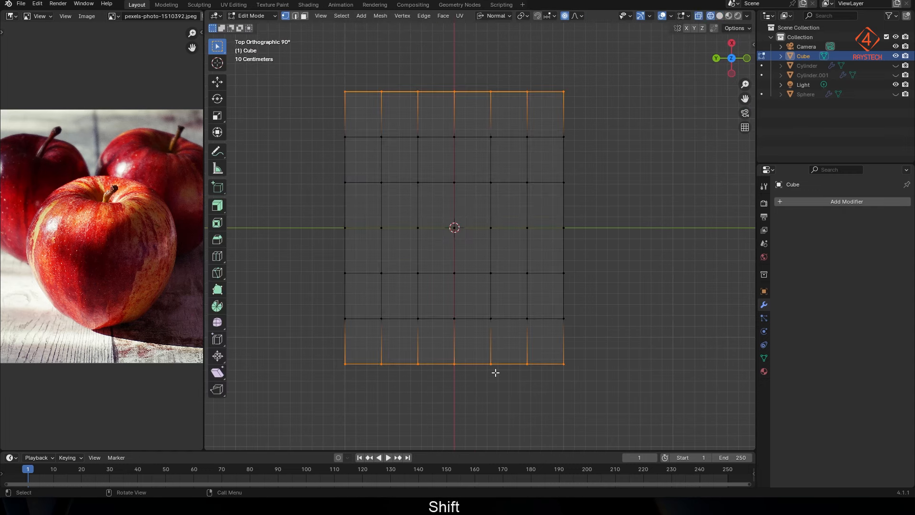
key("s")
key("y")
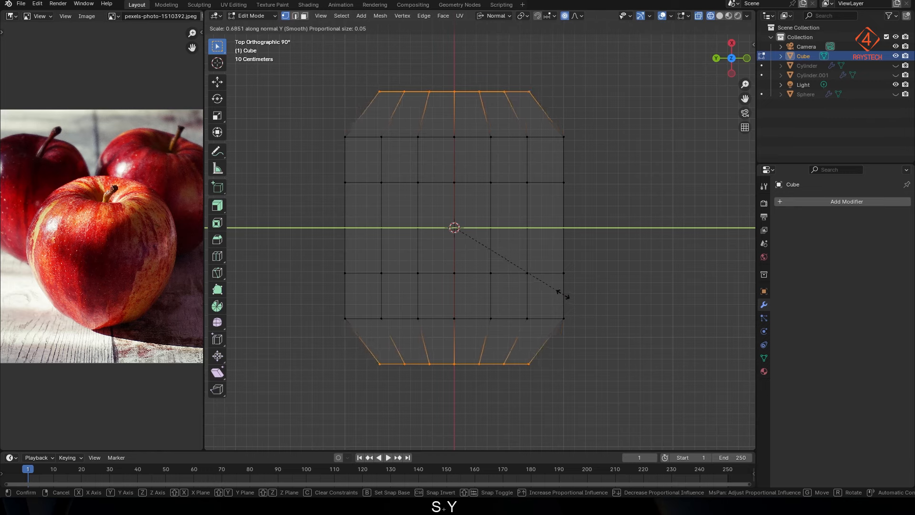
scroll(521, 278, "up", 2)
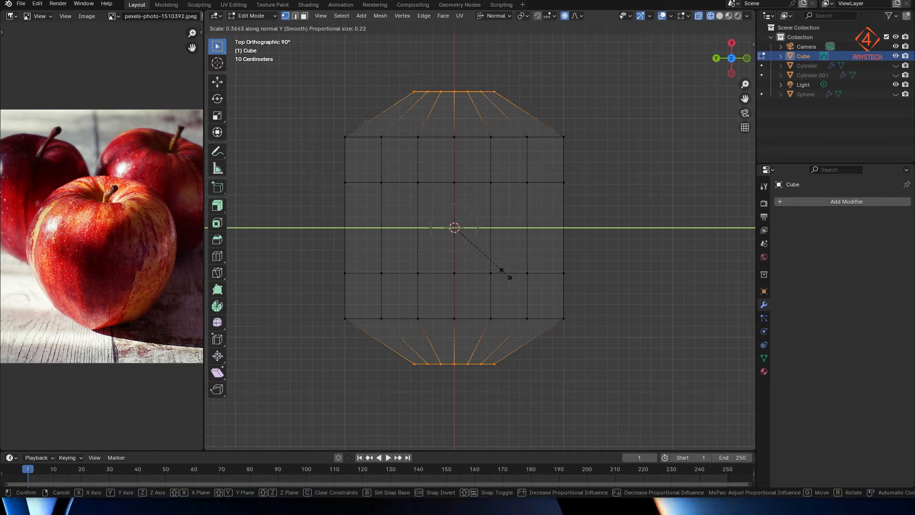
scroll(505, 275, "down", 20)
scroll(508, 279, "up", 7)
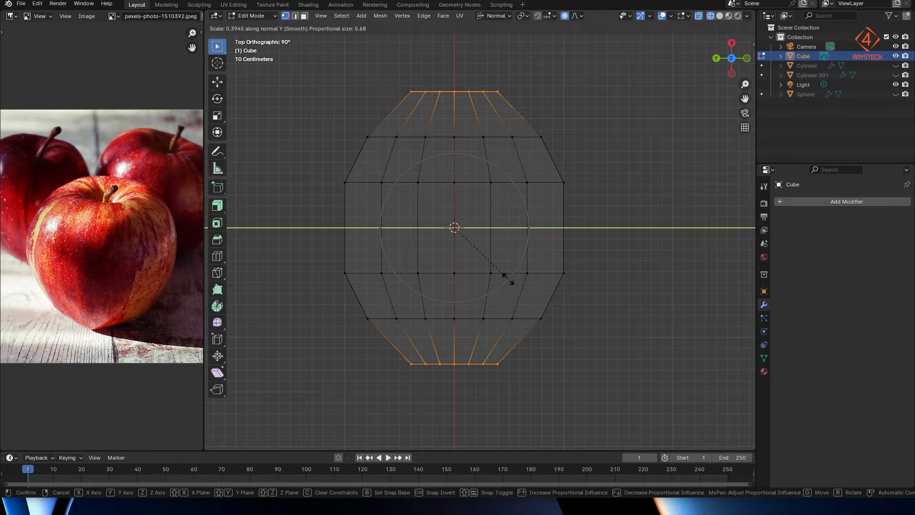
left_click(508, 279)
Select the vertices along the shape's lengthwise centre line and return to Object Mode with solid shading
key("Tab")
key("Tab")
left_click_drag(448, 81, 463, 377)
middle_click_drag(435, 402, 459, 311)
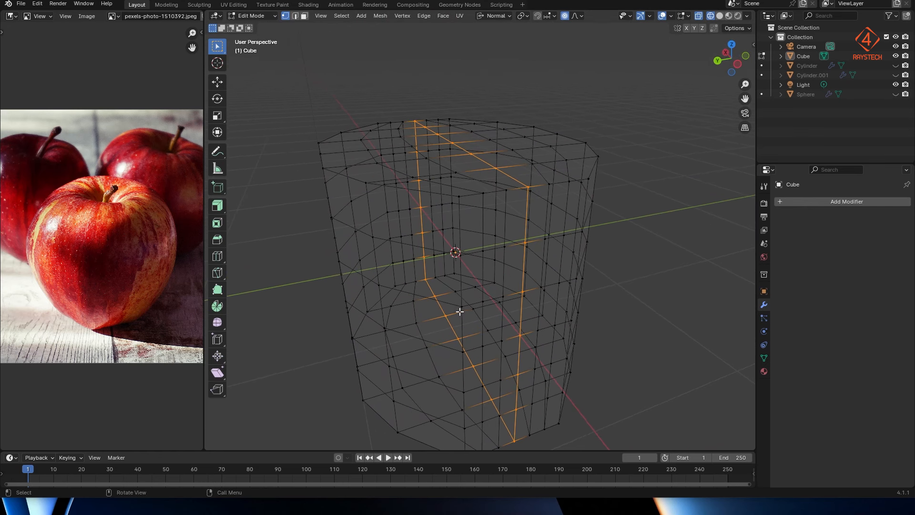
key("Tab")
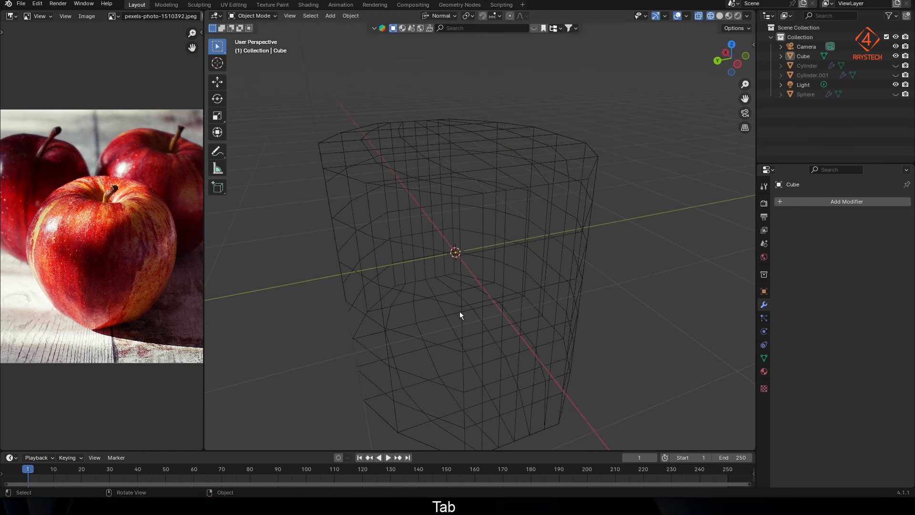
key("z")
left_click(591, 311)
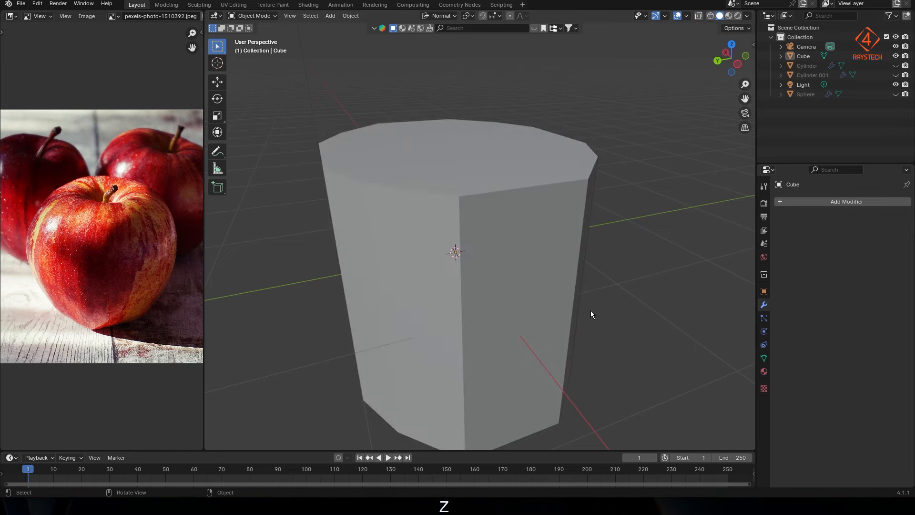
Flatten the tapered shape along Z by 0.2 and again by 0.5
middle_click_drag(590, 311, 522, 310)
left_click(527, 262)
key("s")
key("z")
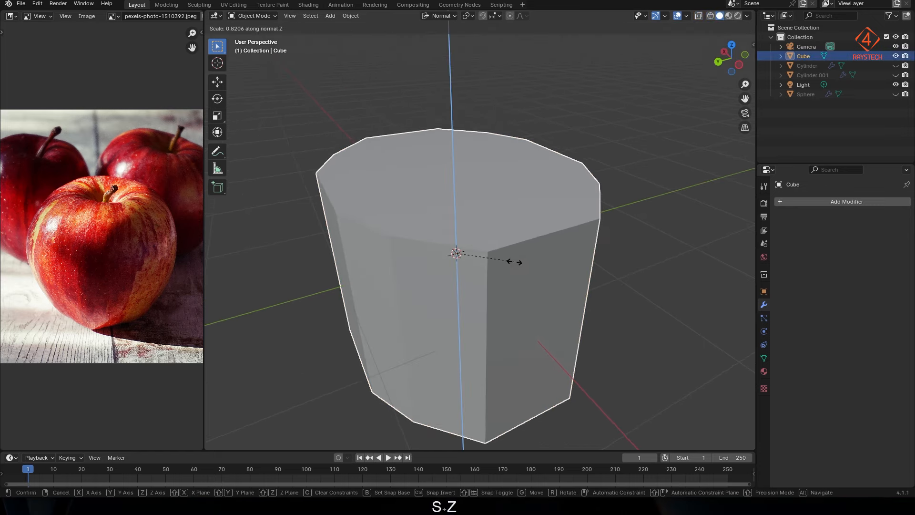
key("KP_0")
key("KP_Decimal")
key("KP_2")
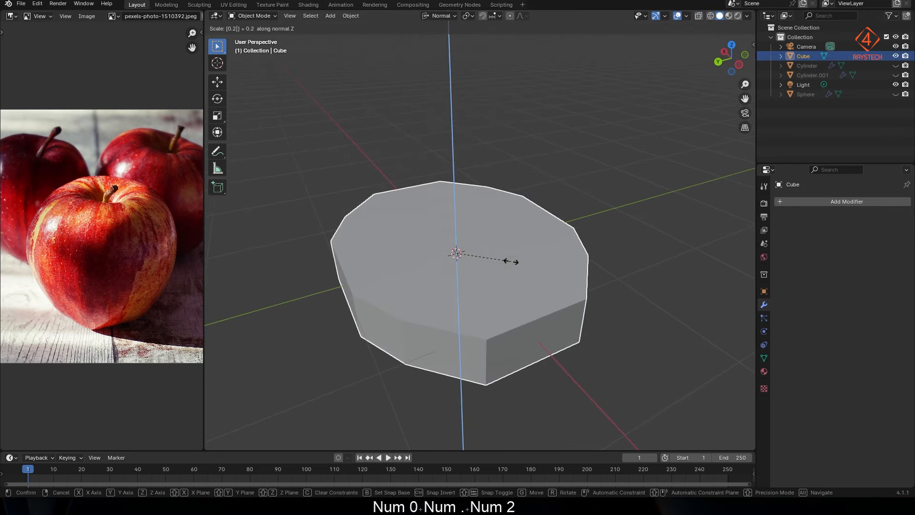
left_click(511, 261)
key("s")
key("z")
key("KP_0")
key("KP_Decimal")
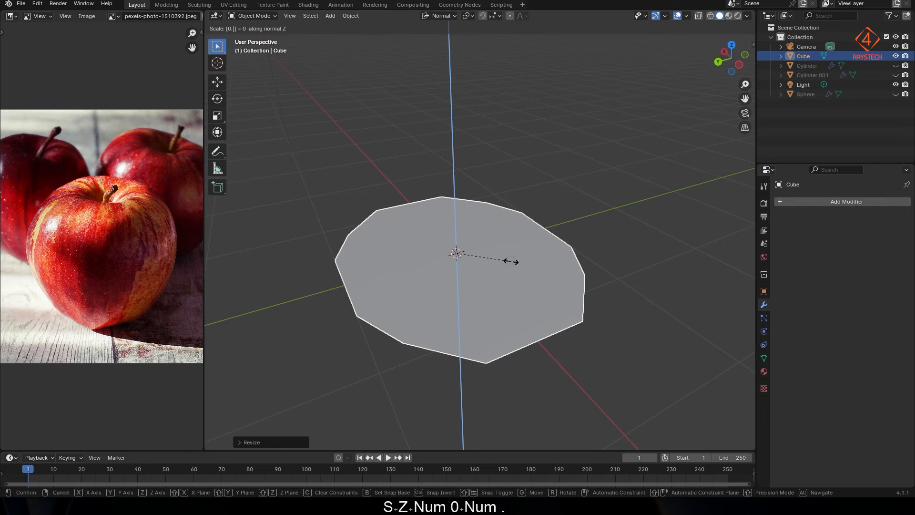
key("KP_5")
key("Return")
Move the lengthwise centre-line vertices about 0.15 m along X in the top view with wireframe shading and proportional editing
middle_click_drag(516, 284, 483, 338, "alt")
key("Tab")
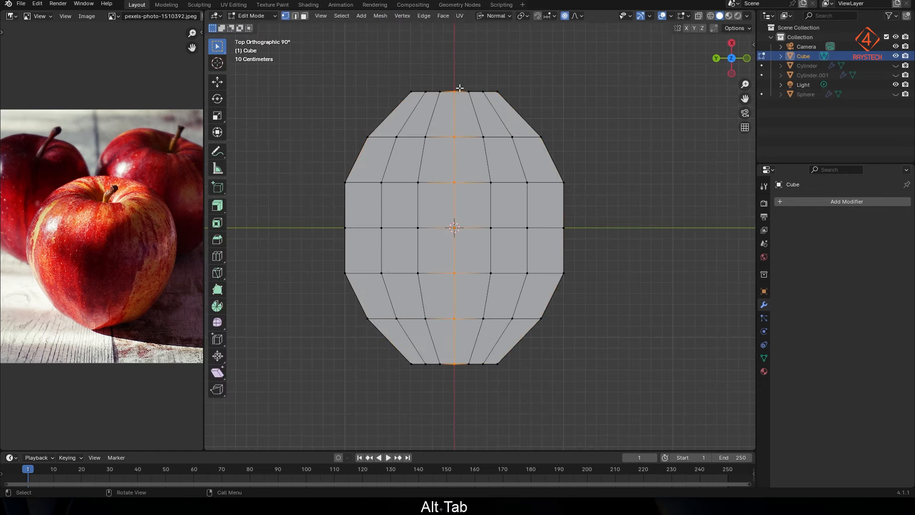
key("z")
left_click(565, 114)
left_click(458, 88)
left_click_drag(455, 84, 447, 390)
key("g")
key("x")
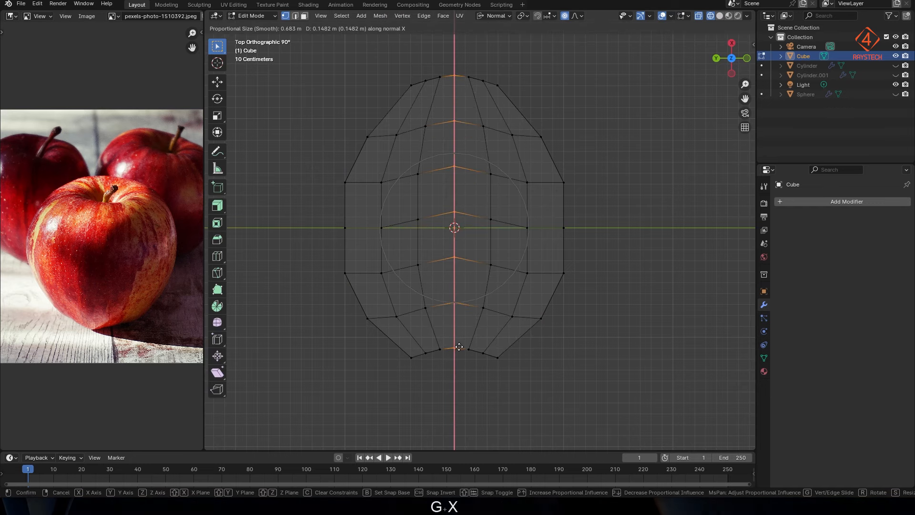
left_click(457, 346)
mouse_move(453, 323)
middle_mouse_down()
mouse_move(460, 286)
mouse_move(467, 314)
middle_mouse_up()
key("g")
key("z")
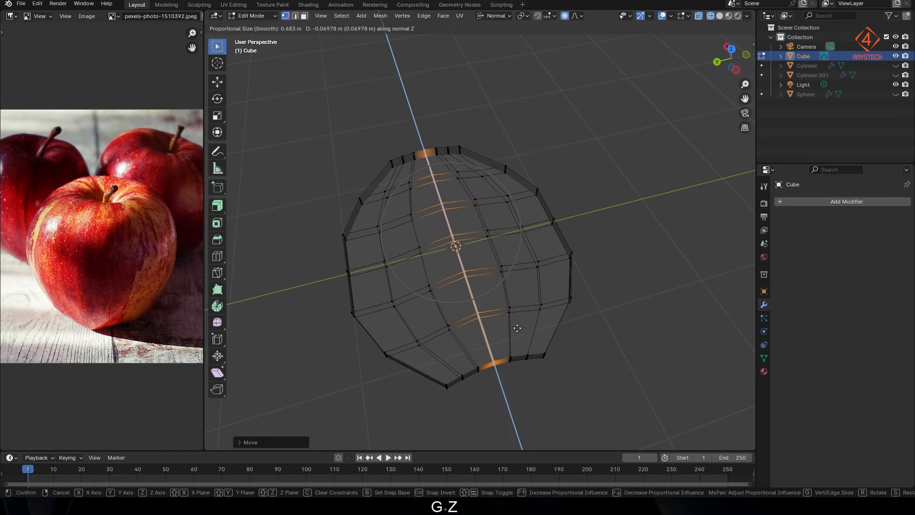
key("Escape")
middle_click_drag(513, 333, 517, 284)
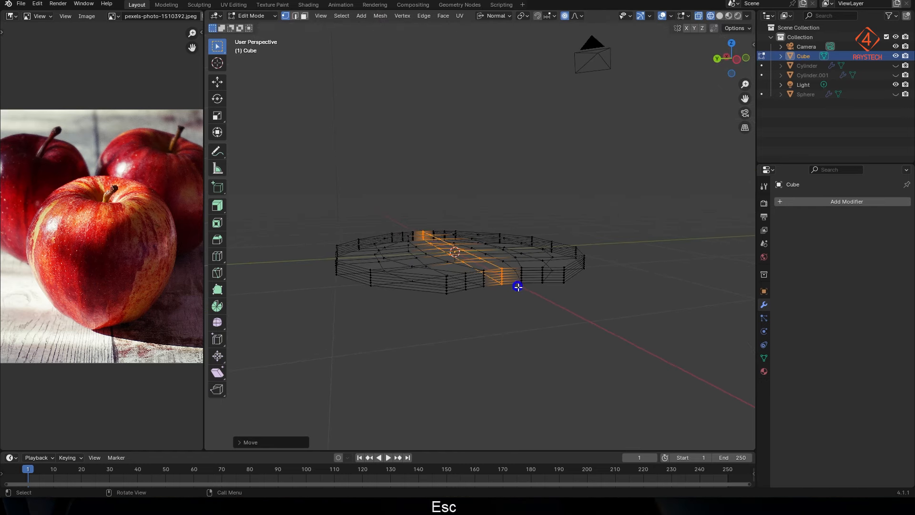
key("g")
key("z")
key("Escape")
Set the transform orientation to Global and lower the centre-line vertices about 0.16 m along Z with proportional editing
left_click(564, 16)
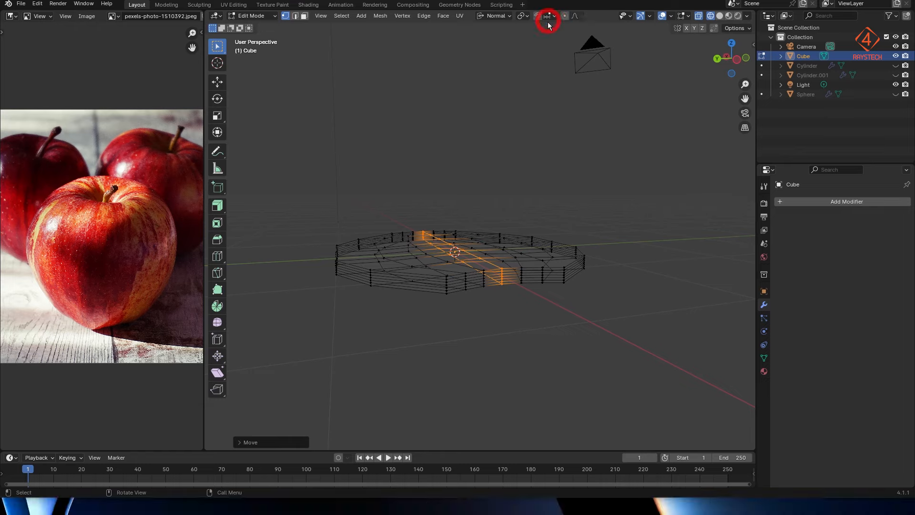
left_click(503, 18)
left_click(491, 46)
key("g")
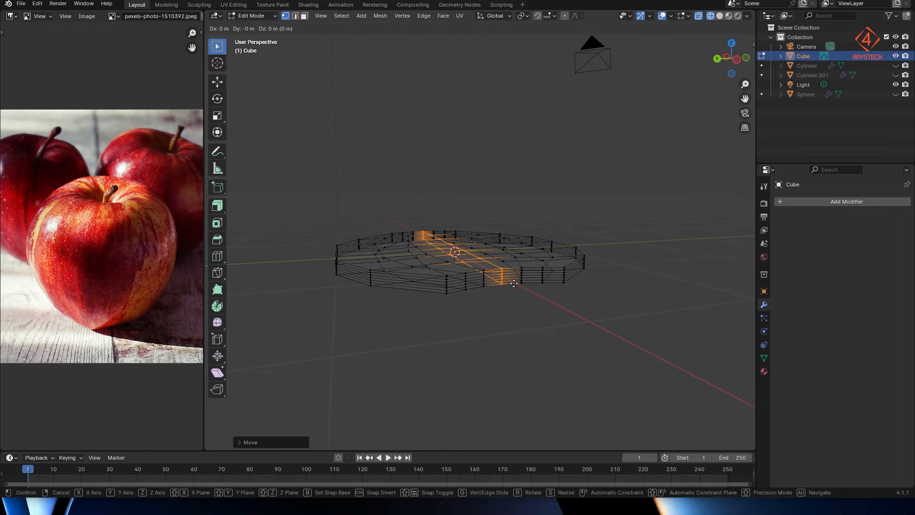
key("z")
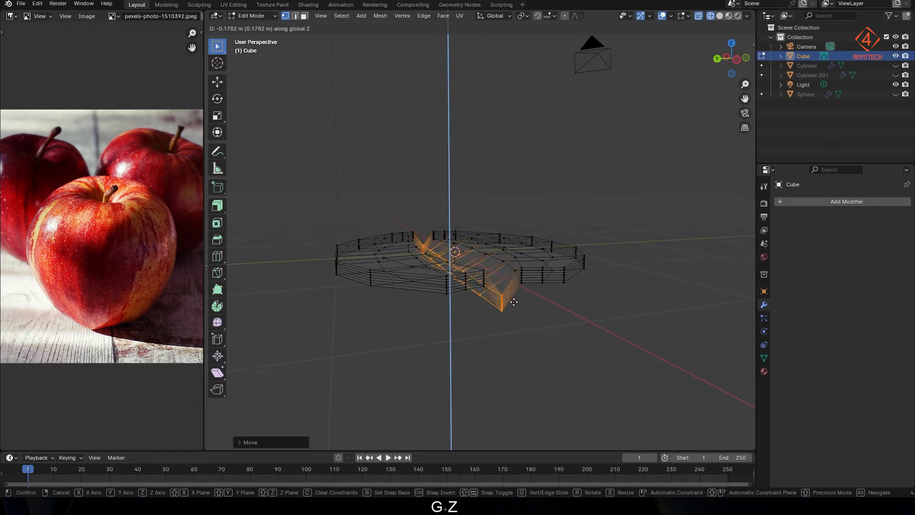
key("Escape")
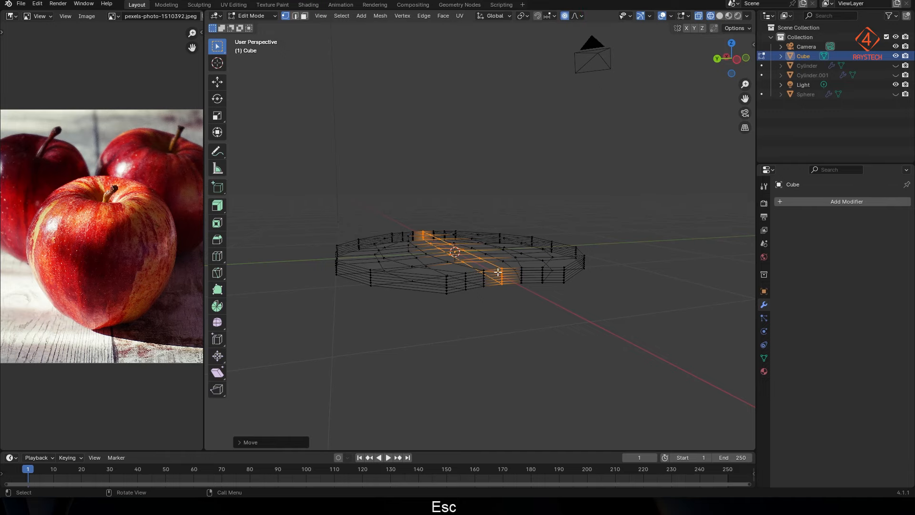
key("g")
key("z")
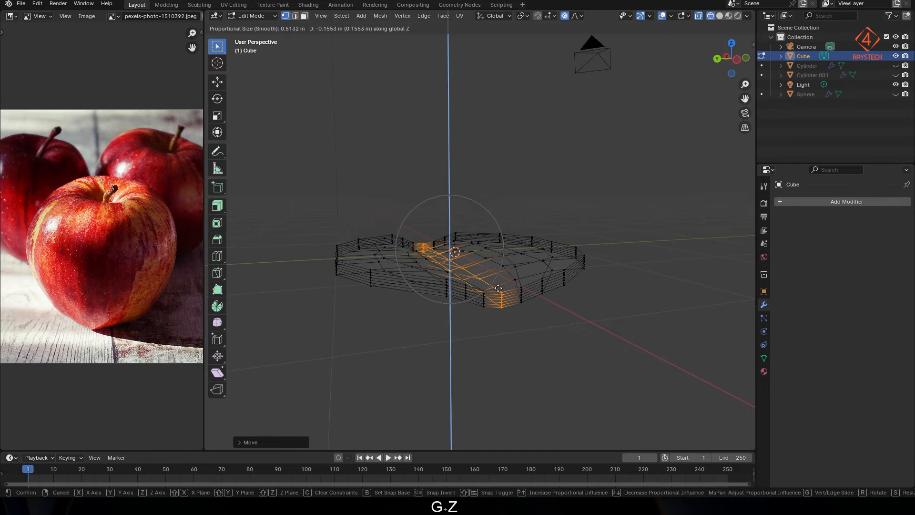
scroll(498, 288, "down", 1)
key("Escape")
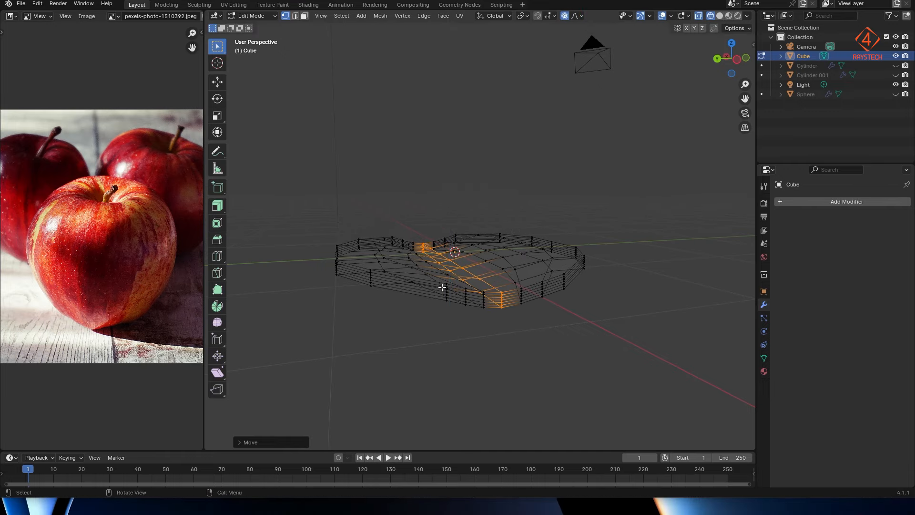
Select the middle vertices on both outer long sides in the top view and raise them along Z with proportional editing
middle_click_drag(498, 288, 587, 191)
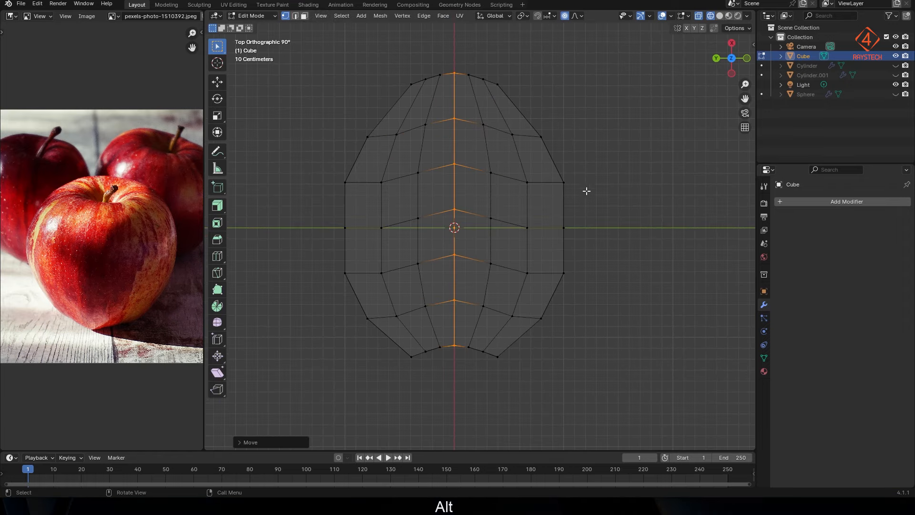
left_click_drag(542, 280, 542, 280)
left_click_drag(327, 167, 352, 274, "shift")
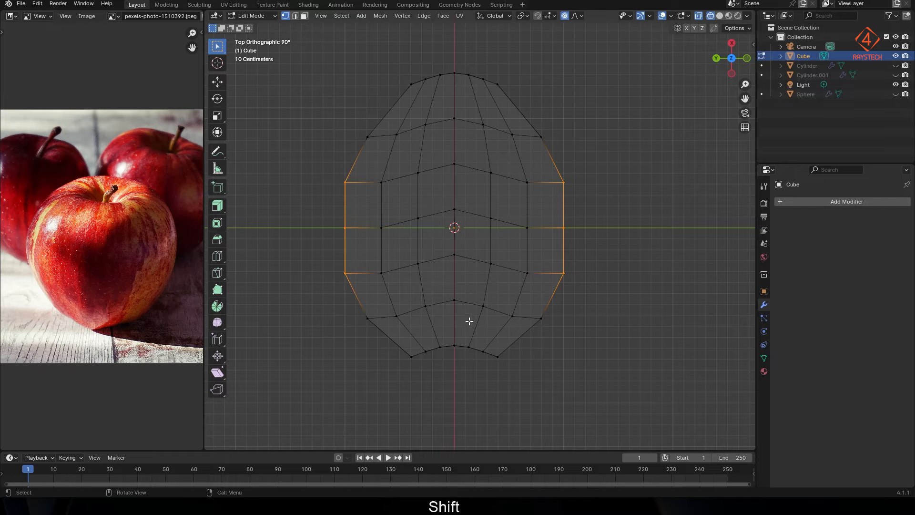
middle_click_drag(470, 320, 391, 235)
key("g")
key("z")
left_click(573, 264)
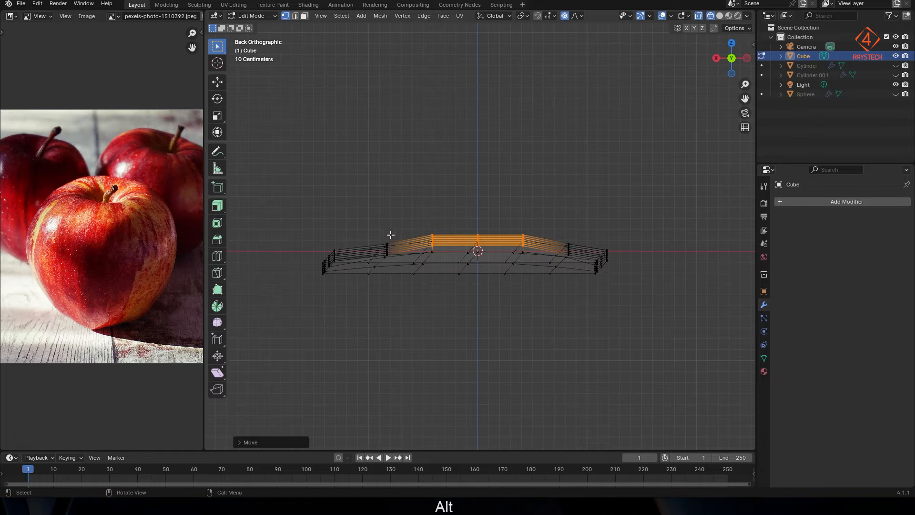
Select an edge loop on the leaf in edge select mode, move it along Z and rotate it
left_click_drag(368, 275, 367, 275)
middle_click_drag(368, 276, 456, 312)
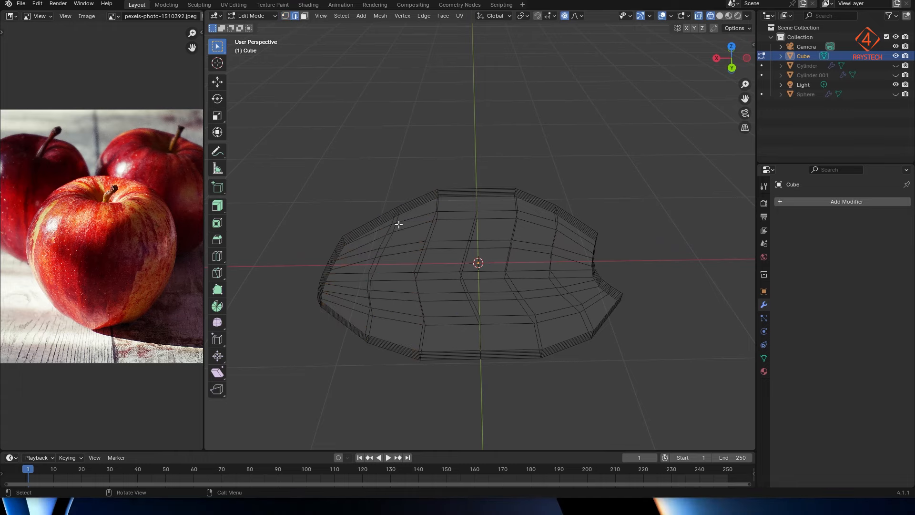
left_click(352, 234, "alt")
middle_click_drag(393, 283, 585, 271)
key("g")
key("z")
left_click(426, 251)
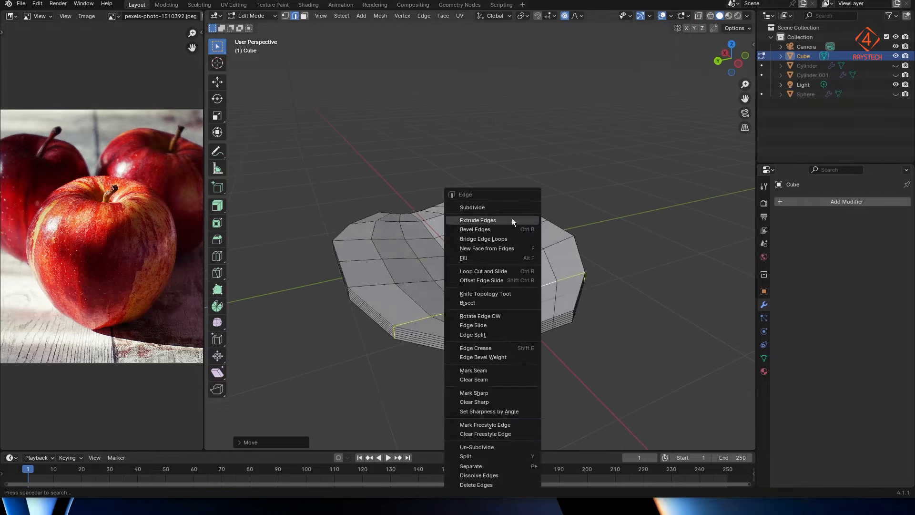
mouse_move(512, 218)
middle_mouse_down()
mouse_move(491, 261)
mouse_move(523, 300)
middle_mouse_up()
key("r")
left_click(543, 307)
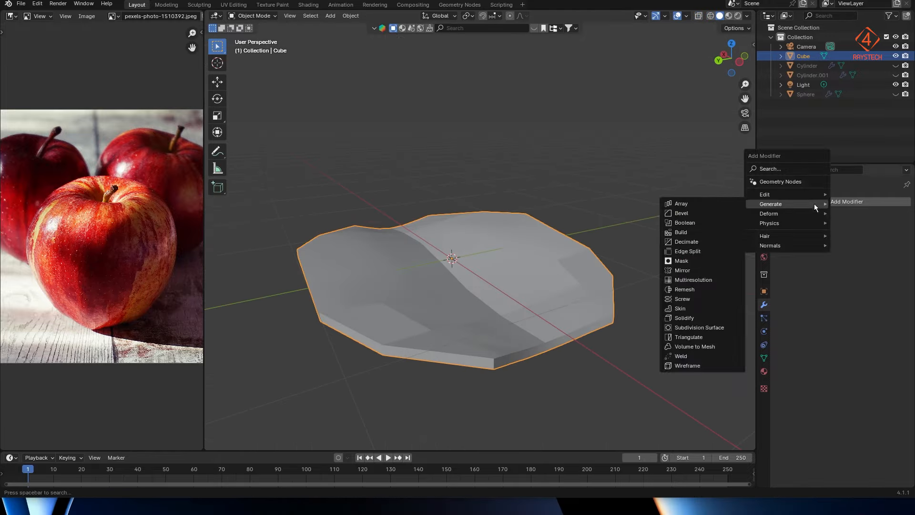
Add a Subdivision Surface modifier with 2 viewport levels and narrow the vertices at the leaf's +X end along Y
left_click(705, 331)
middle_click_drag(505, 200, 479, 183, "alt")
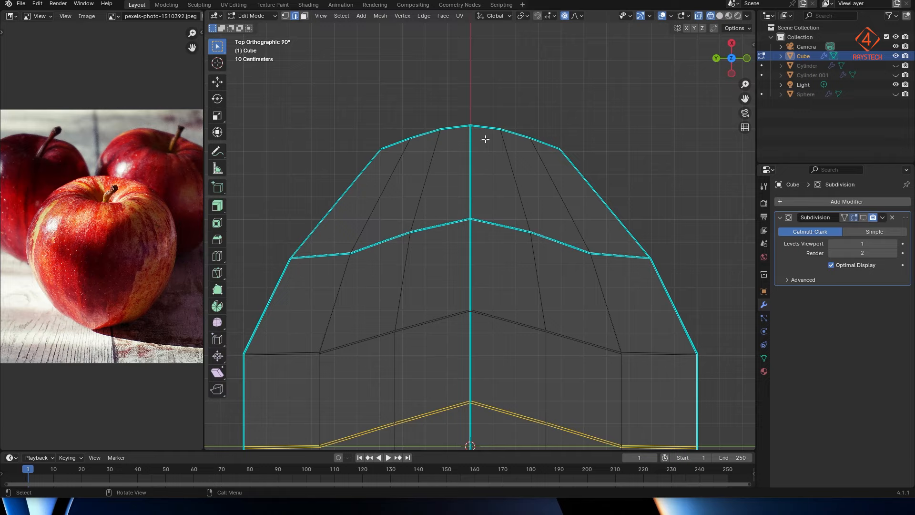
key("g")
key("x")
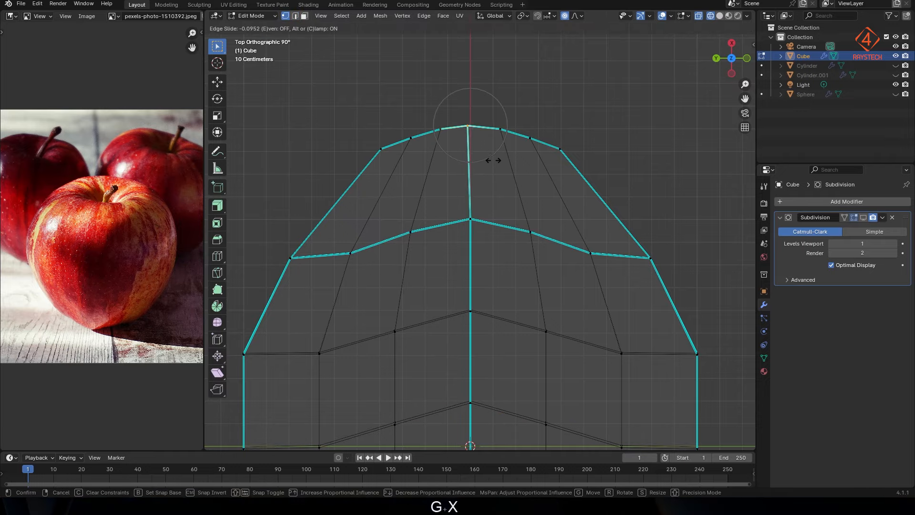
key("Escape")
key("s")
key("y")
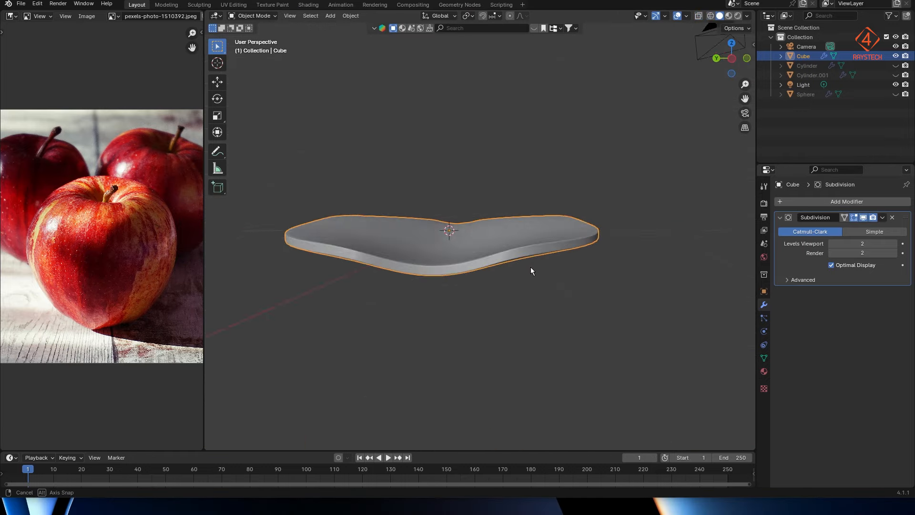
Rotate the vertices at the leaf's -X end about -14° in the back view, using a proportional size of 1.10
middle_click_drag(531, 267, 612, 272, "alt")
key("r")
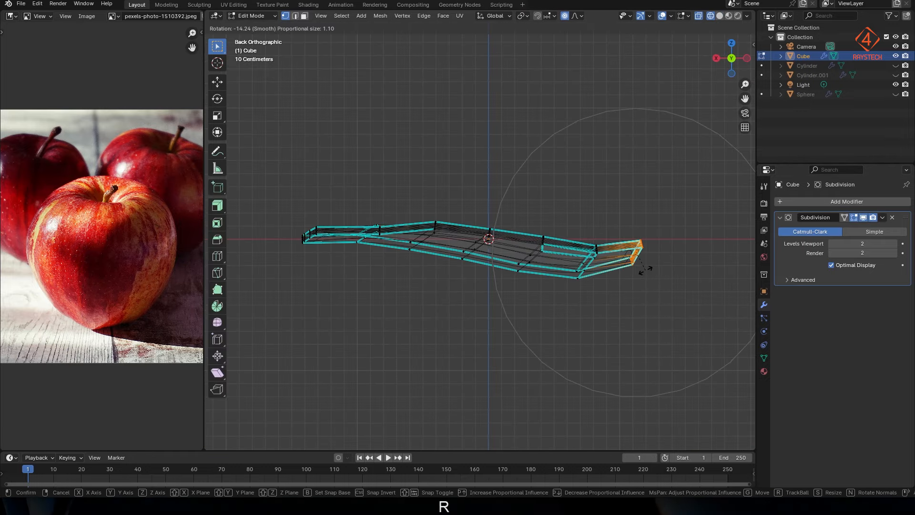
left_click(646, 269)
key("Tab")
middle_click_drag(558, 290, 501, 261)
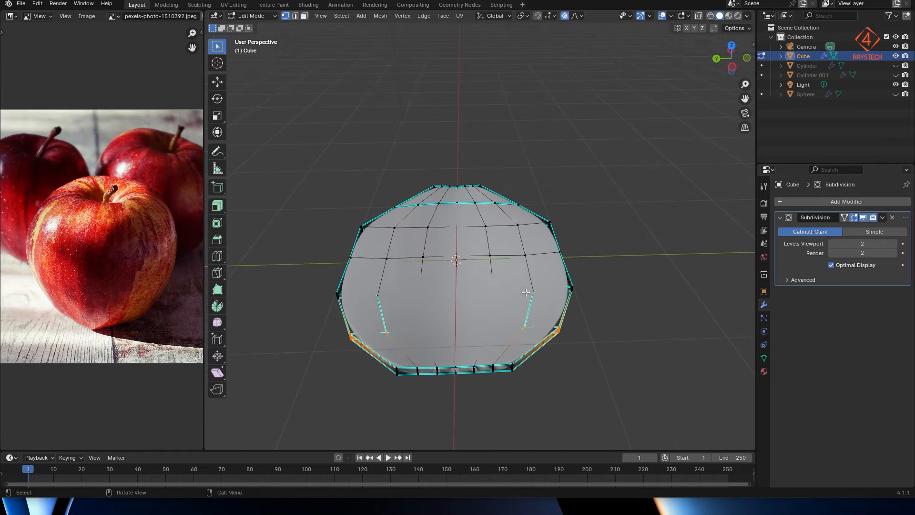
key("Tab")
Unhide the apple sphere and both stem cylinders alongside the leaf
scroll(525, 296, "down", 4)
middle_click_drag(490, 279, 587, 242)
middle_click_drag(663, 274, 639, 236)
left_click(896, 94)
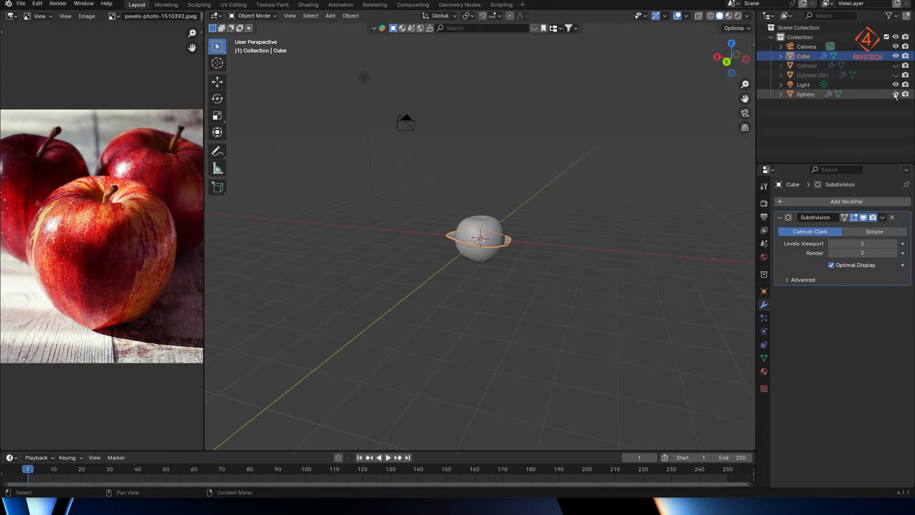
left_click(895, 75)
left_click(896, 66)
middle_click_drag(584, 242, 529, 246)
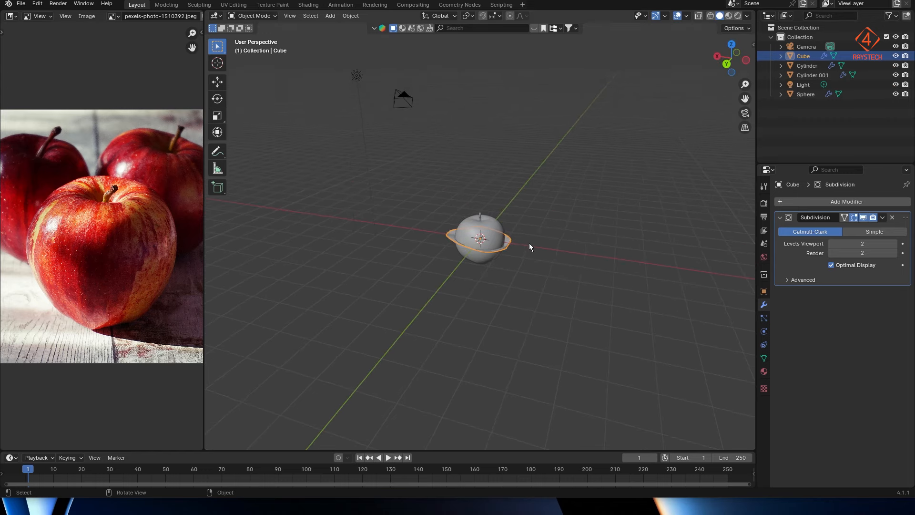
Scale the leaf by 0.2 and move it up along Z to just above the stem
scroll(524, 244, "up", 2)
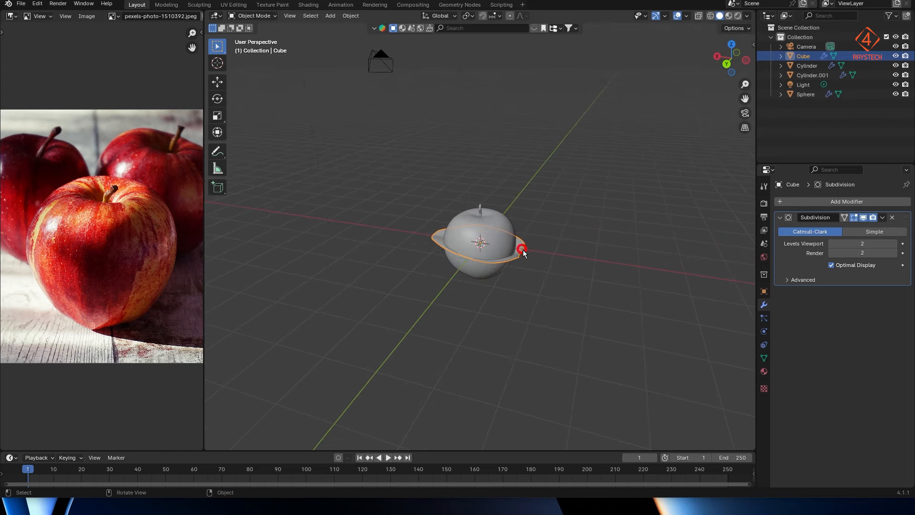
key("s")
key("KP_0")
key("KP_Decimal")
key("KP_2")
key("Return")
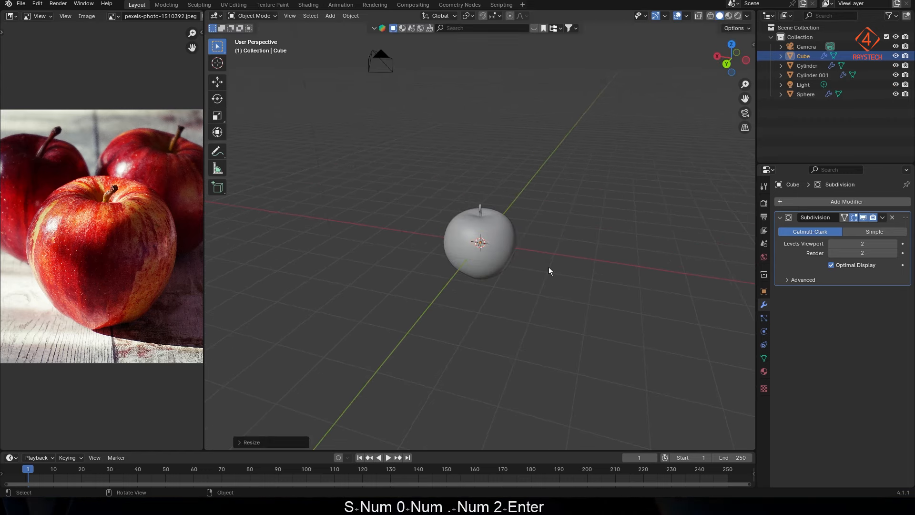
key("g")
key("z")
left_click(551, 226)
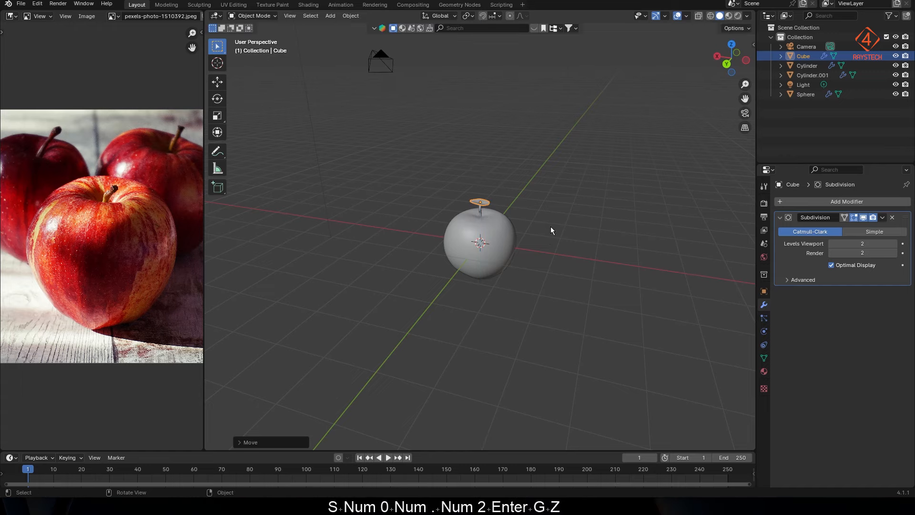
Rotate and move the leaf in the top view so its notched base meets the end of the small twig
key("KP_Decimal")
middle_click_drag(554, 254, 474, 316)
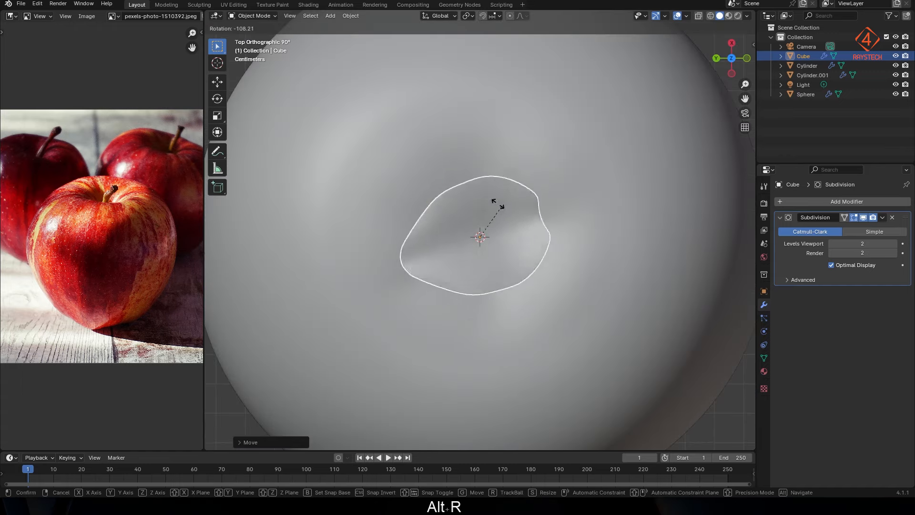
left_click(525, 232)
key("g")
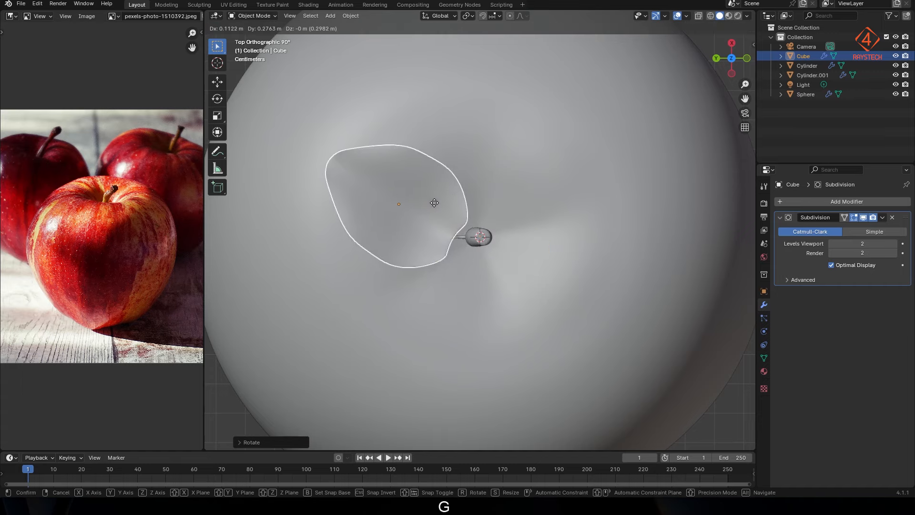
left_click(436, 203)
scroll(478, 243, "up", 2)
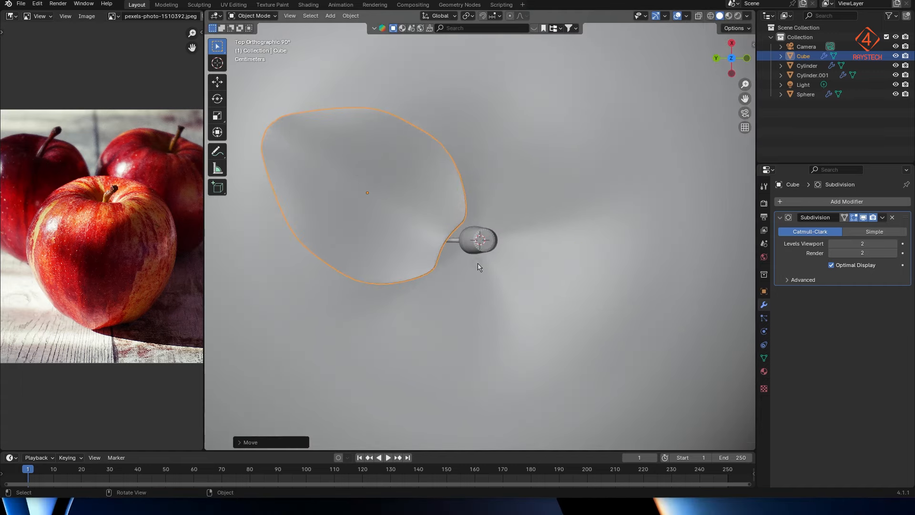
key("r")
left_click(475, 247)
key("g")
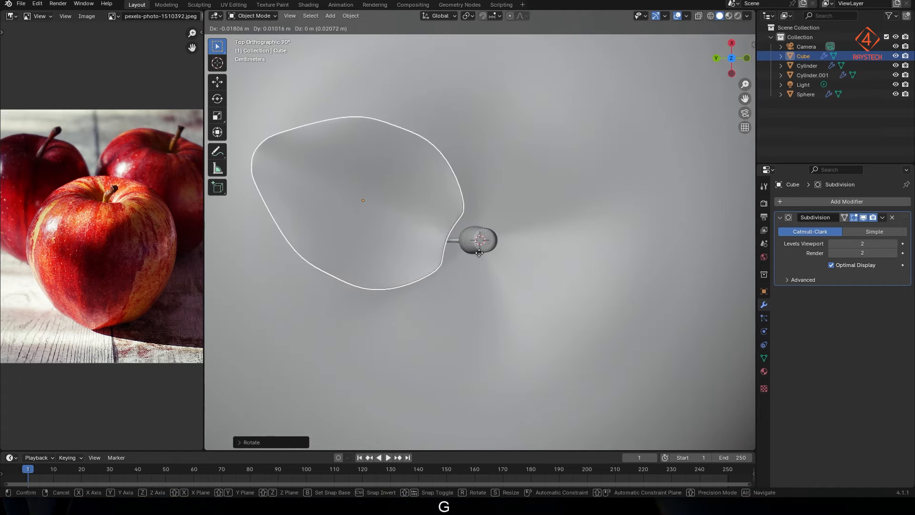
left_click(458, 259)
Lower the leaf to the height of the twig in the left side view
middle_click_drag(442, 274, 444, 172)
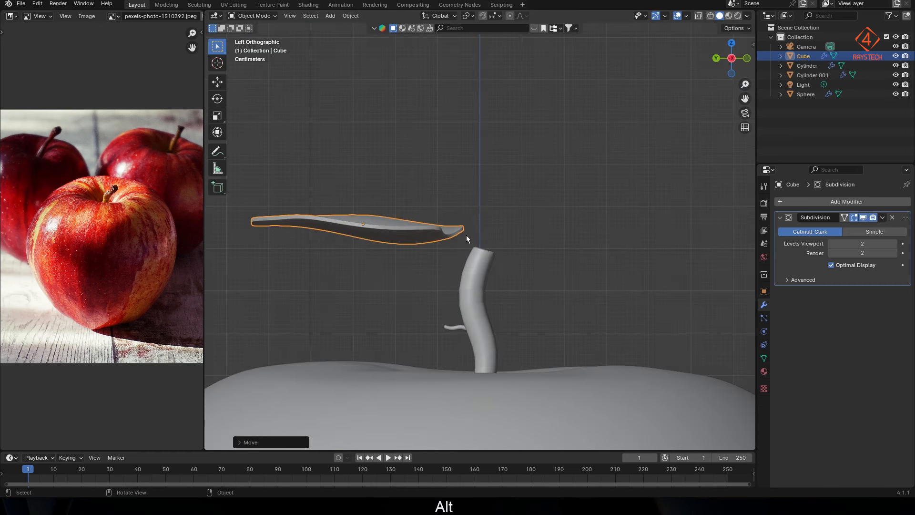
key("g")
left_click(462, 335)
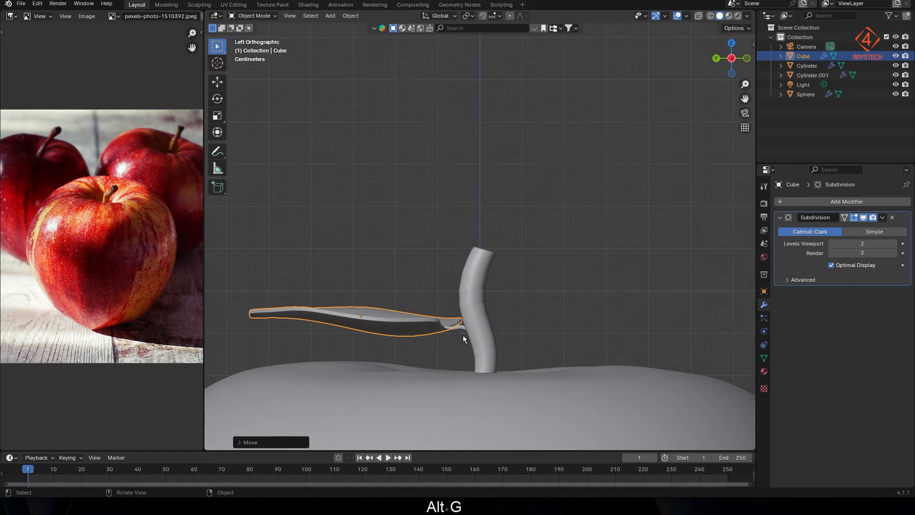
Rotate the leaf around X to adjust its tilt against the twig
key("KP_Decimal")
middle_click_drag(649, 252, 367, 242, "shift")
scroll(573, 251, "up", 4)
middle_click_drag(633, 262, 503, 290, "shift")
scroll(506, 279, "up", 2)
scroll(503, 289, "down", 3)
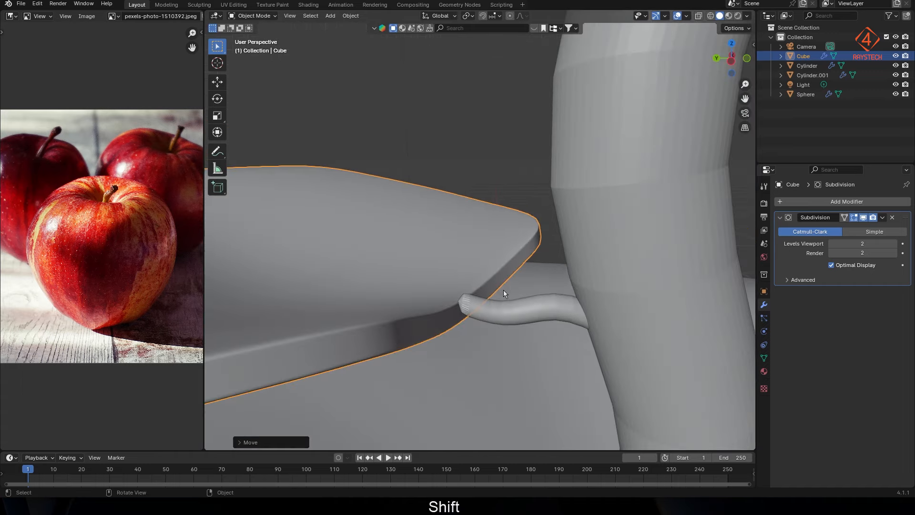
key("KP_Decimal")
middle_click_drag(613, 247, 486, 253)
scroll(597, 288, "up", 4)
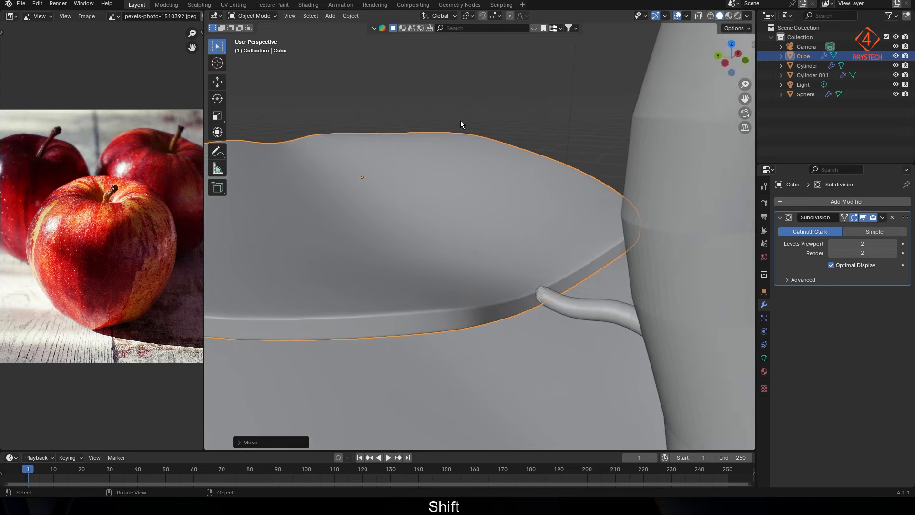
key("r")
key("x")
left_click(595, 318)
Adjust the leaf along Z and Y so its base sits on the twig's tip
key("g")
key("z")
left_click(599, 310)
middle_click_drag(599, 310, 609, 344)
key("g")
key("y")
left_click(603, 371)
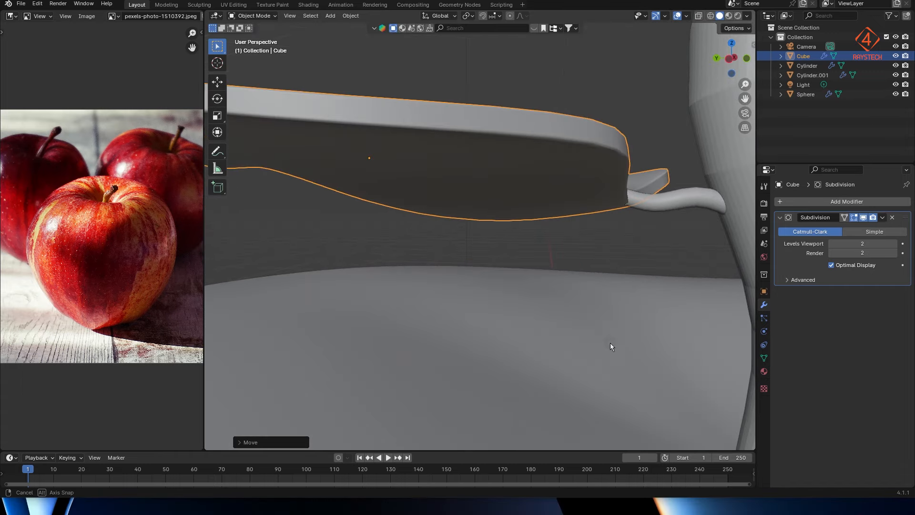
Parent the leaf, stem and twig to the apple sphere using Object (Keep Transform)
scroll(503, 303, "down", 6)
middle_click_drag(516, 304, 545, 298)
left_click(545, 230, "shift")
left_click(562, 227, "shift")
left_click(619, 302, "shift")
key("ctrl+p")
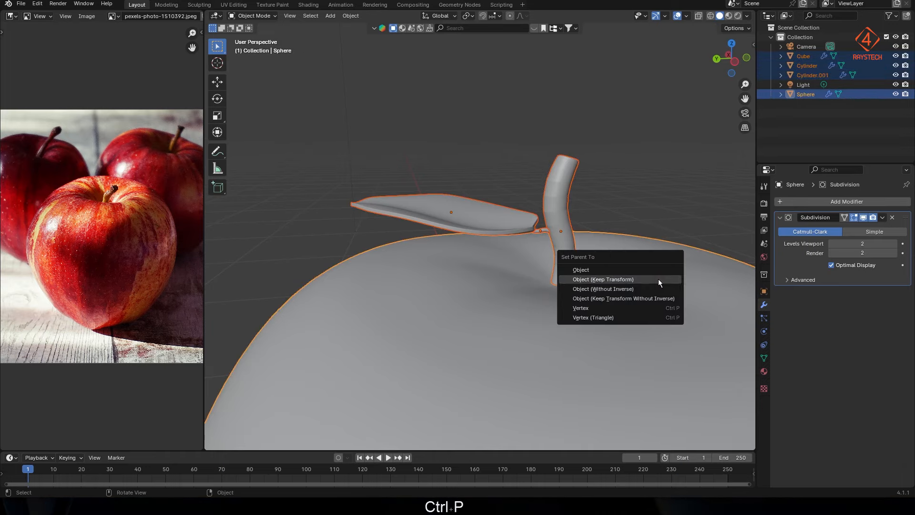
left_click(659, 279)
left_click(676, 201)
Test-move the apple on its own to check that the stem, twig and leaf follow it, then cancel the move
left_click(648, 345)
key("g")
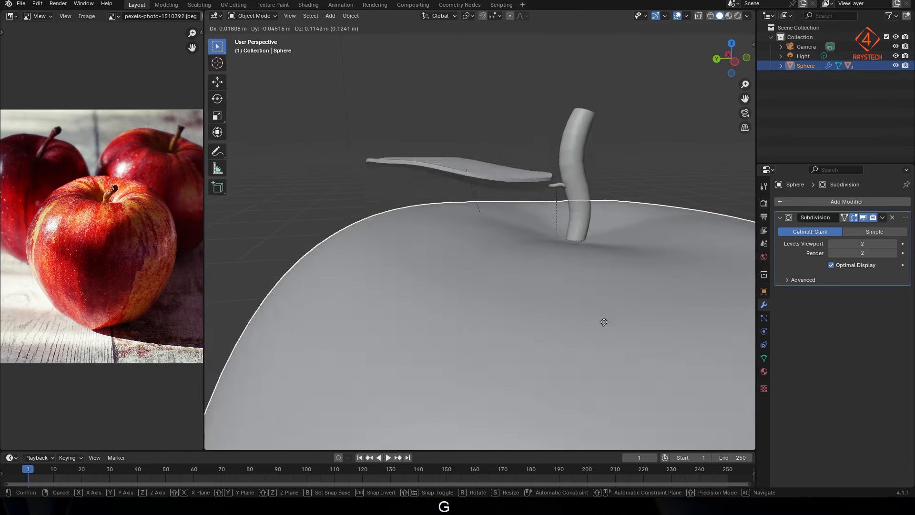
key("Escape")
scroll(595, 310, "down", 5)
scroll(590, 350, "down", 3)
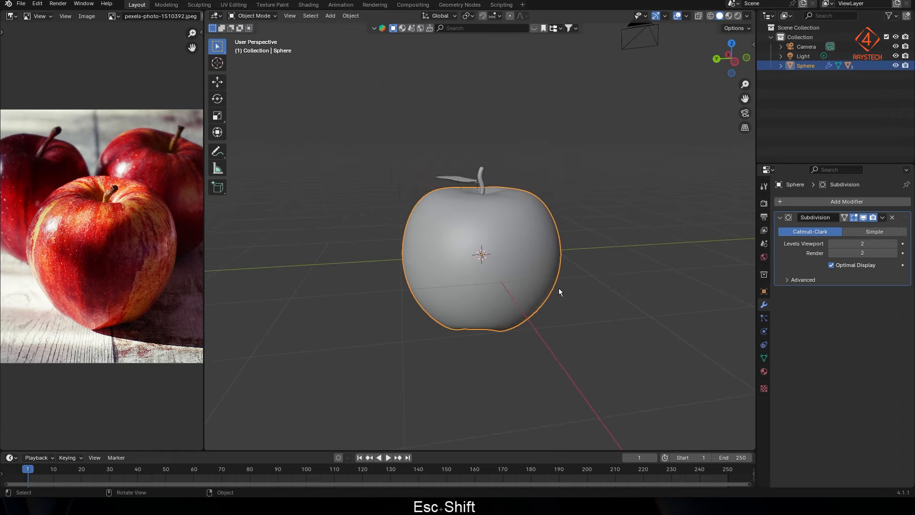
key("g")
key("Escape")
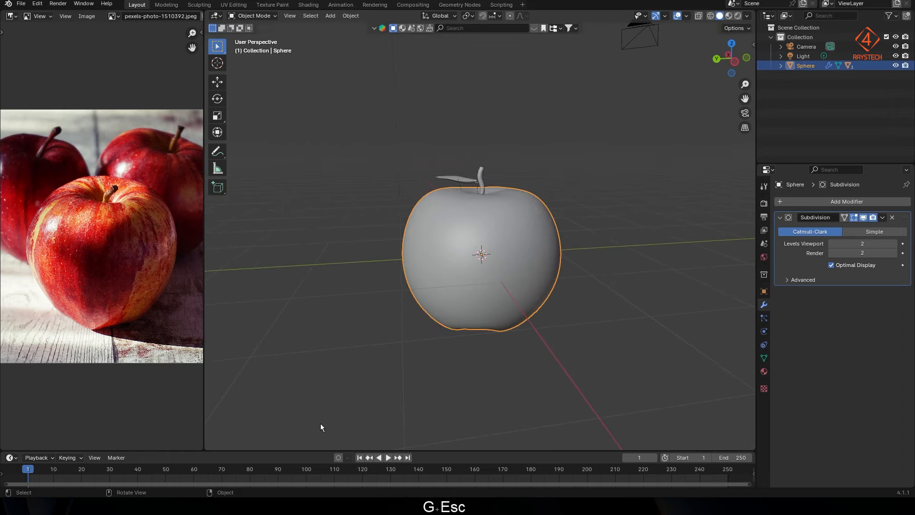
Enlarge the timeline area upward, change it to the Shader Editor and hide its sidebar
left_click_drag(284, 451, 296, 281)
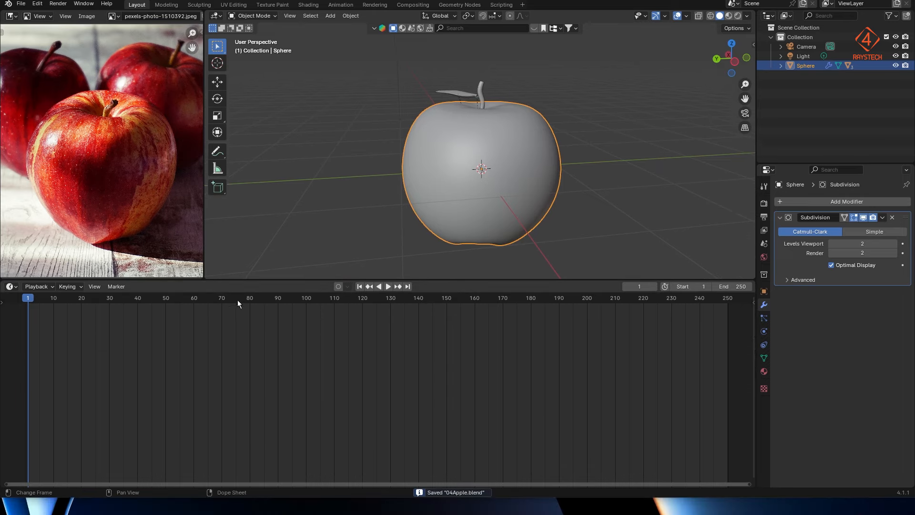
left_click(14, 289)
left_click(27, 375)
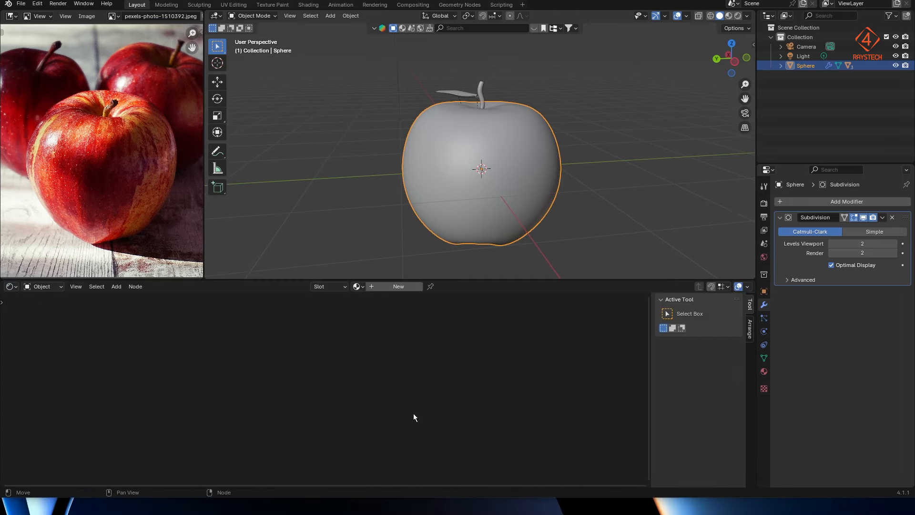
key("n")
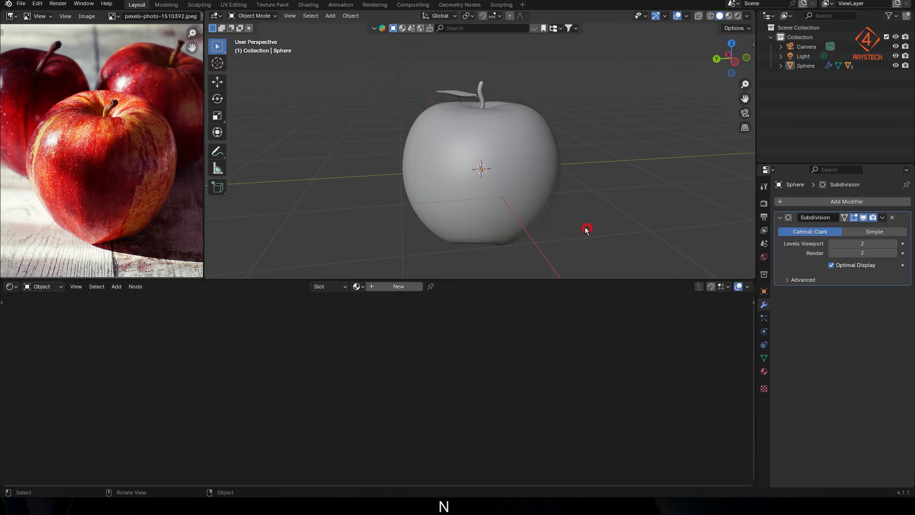
Create a new material for the apple and sample its base color from the red skin in the reference photo
left_click(763, 373)
left_click(841, 241)
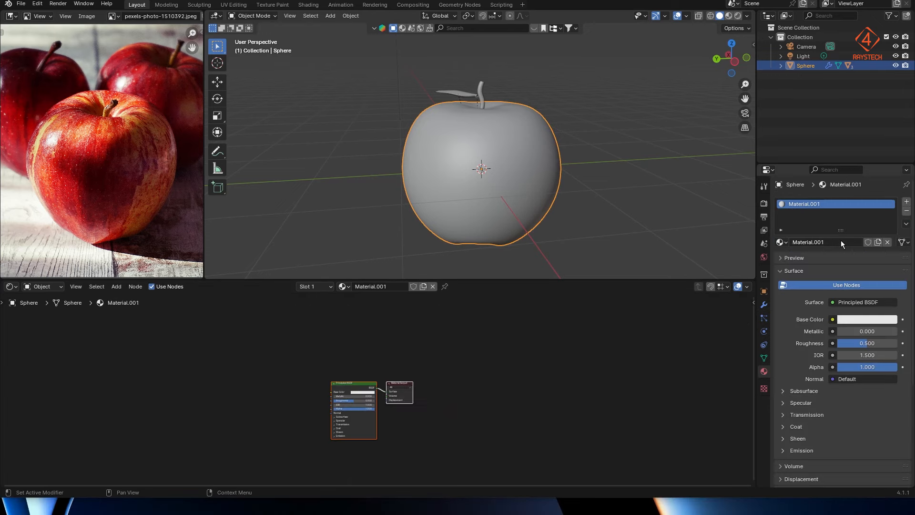
left_click(867, 320)
left_click(887, 277)
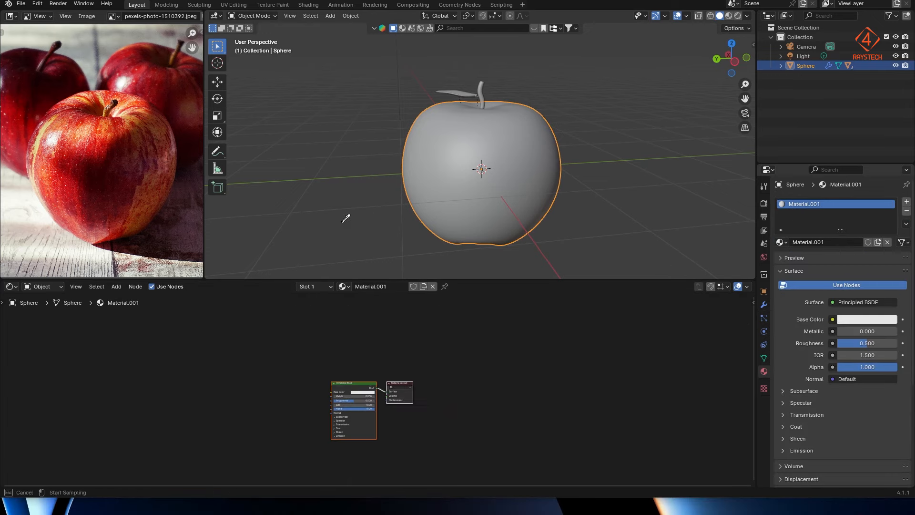
left_click(107, 169)
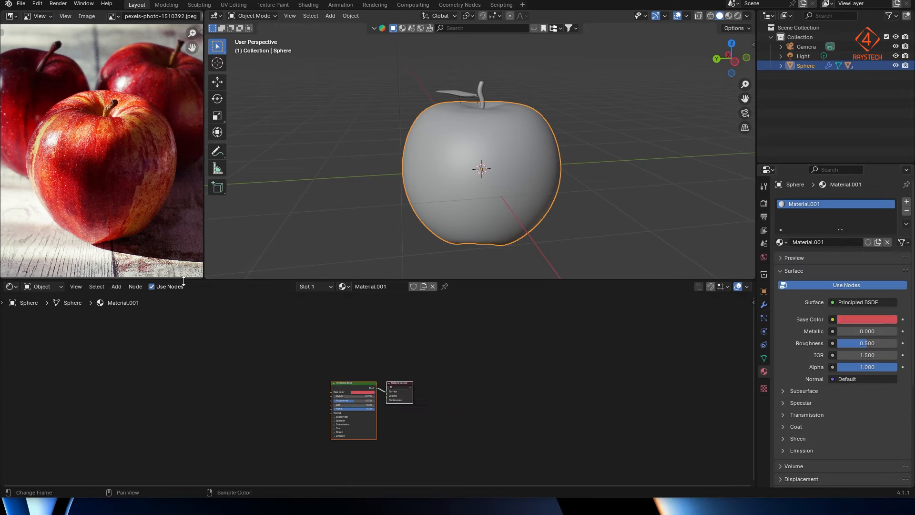
Switch the viewport to rendered shading and set the render engine to Cycles with GPU Compute as device
left_click(729, 16)
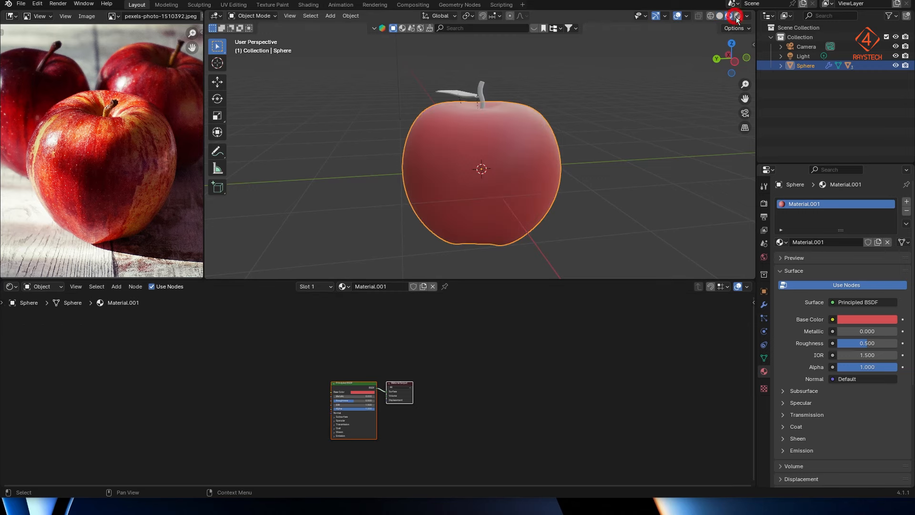
left_click(737, 15)
left_click(764, 230)
left_click(762, 211)
left_click(857, 202)
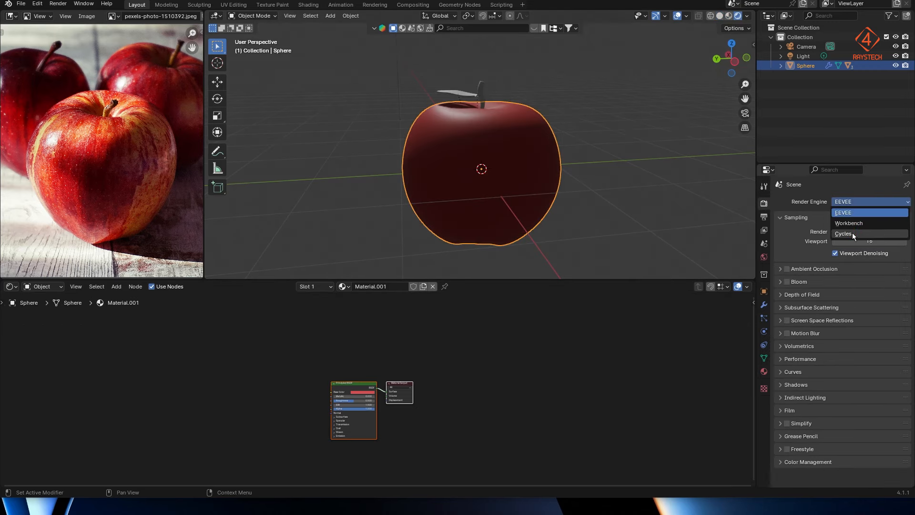
left_click(853, 233)
left_click(856, 226)
left_click(853, 246)
Turn off the viewport noise threshold, set the viewport samples to 50 and bring up the output settings
left_click(835, 280)
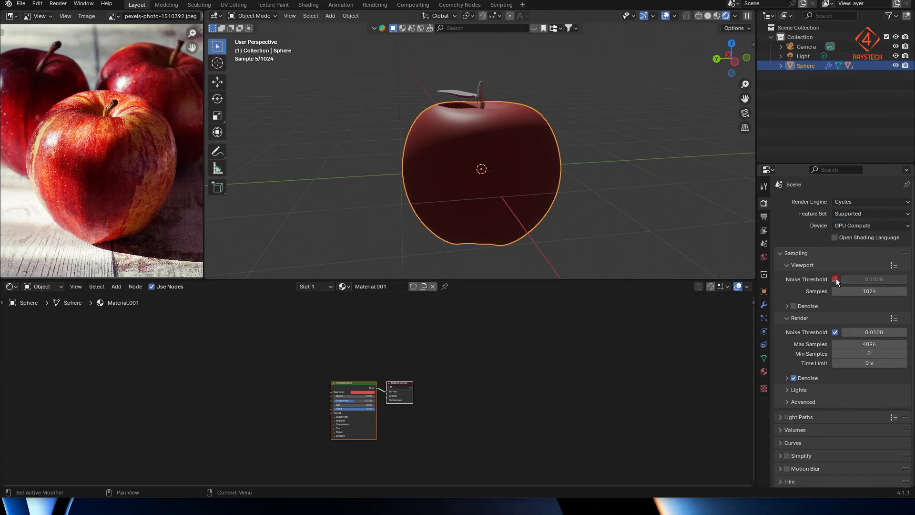
double_click(857, 289)
type("50")
key("Return")
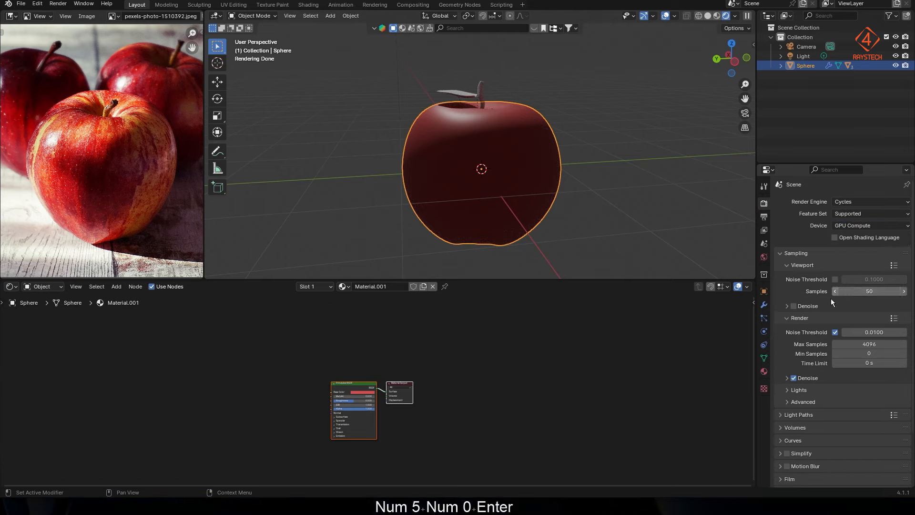
left_click(788, 318)
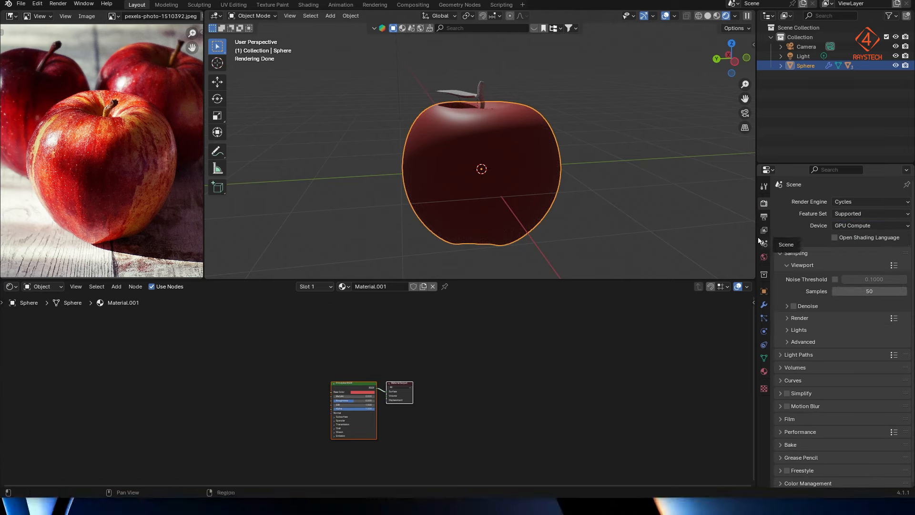
left_click(764, 217)
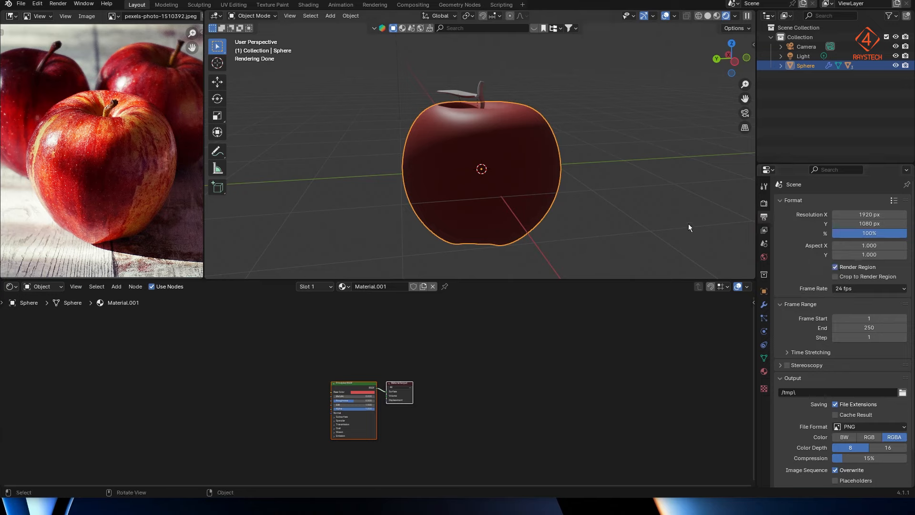
Add a Noise Texture node and connect its Color output to the Principled BSDF's Base Color
scroll(329, 444, "up", 4)
middle_click_drag(329, 444, 642, 428)
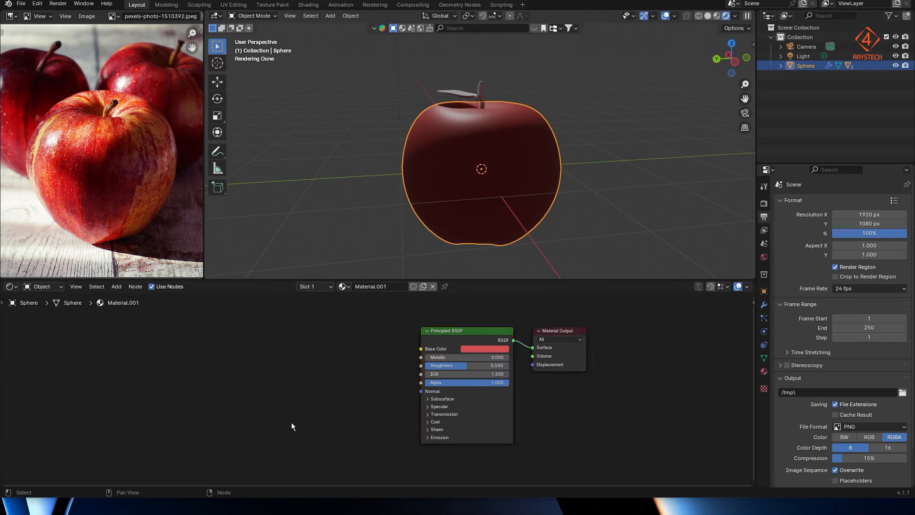
key("shift+a")
type("noise")
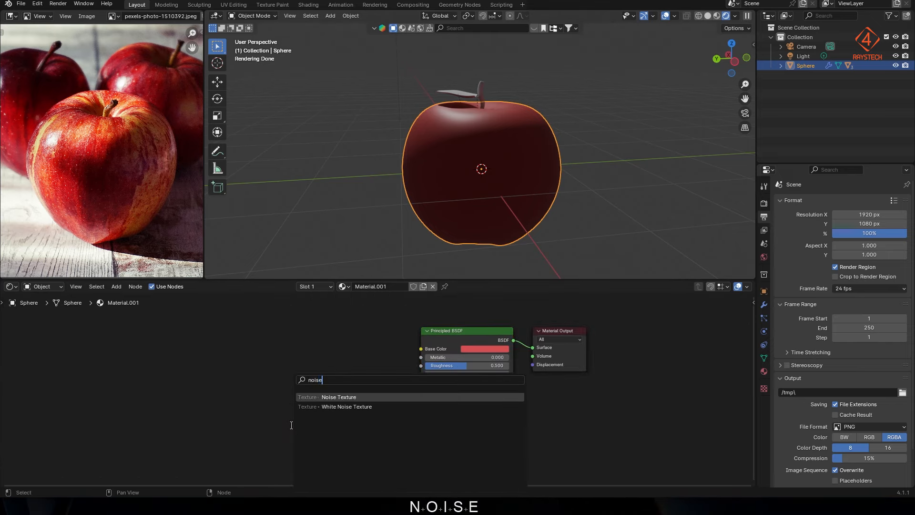
key("Return")
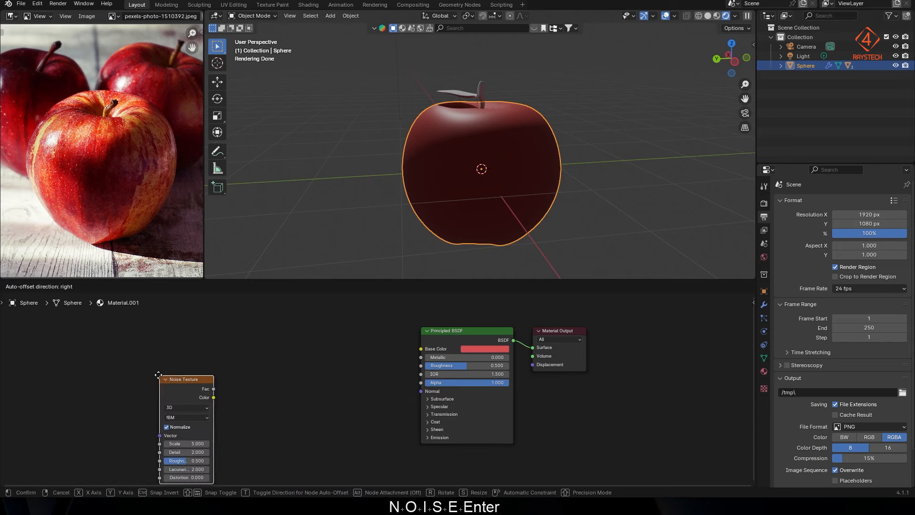
left_click(150, 368)
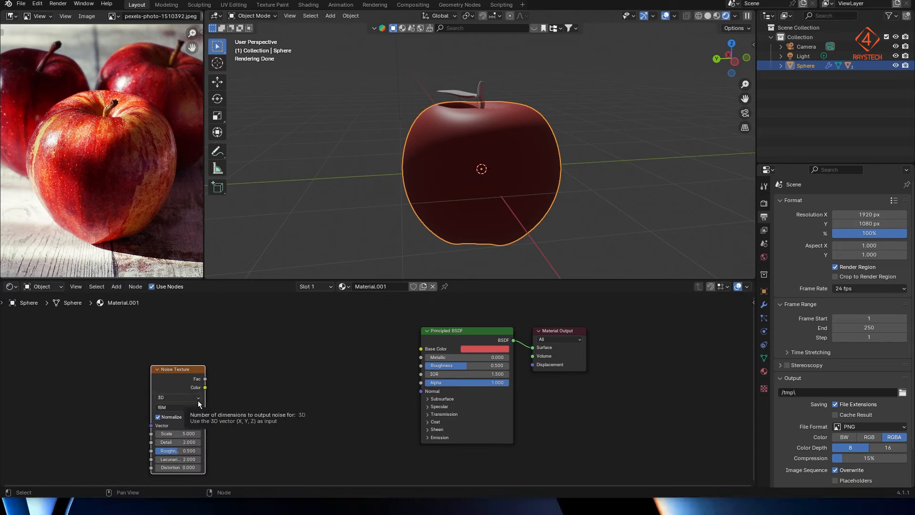
left_click_drag(205, 387, 421, 349)
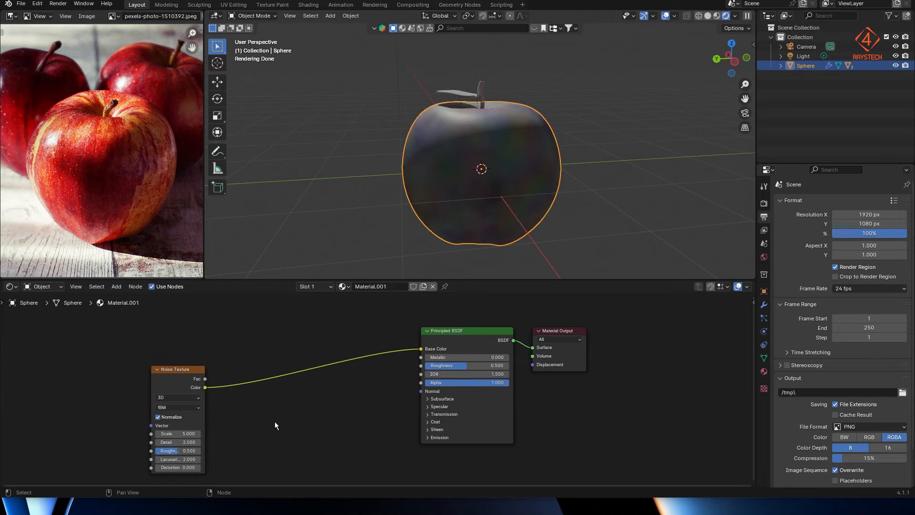
Add a Color Ramp node to the apple's material
key("shift+a")
type("ramp")
key("Return")
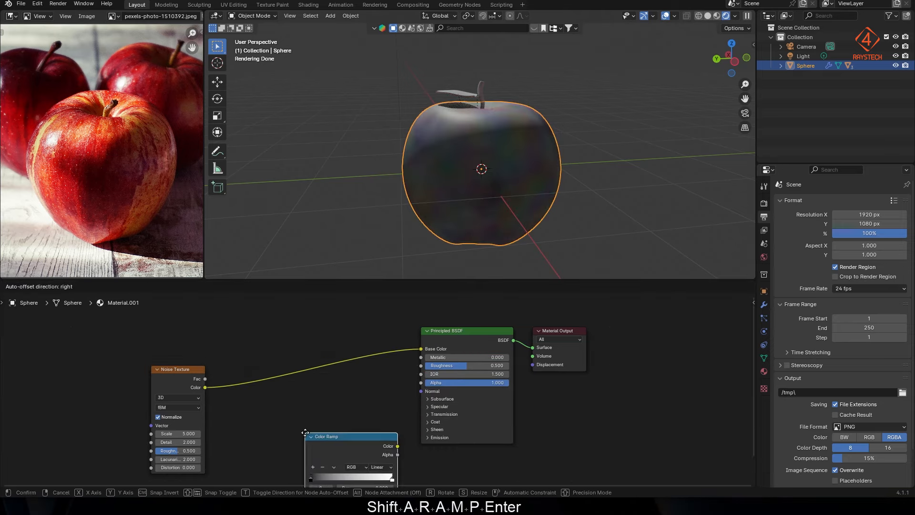
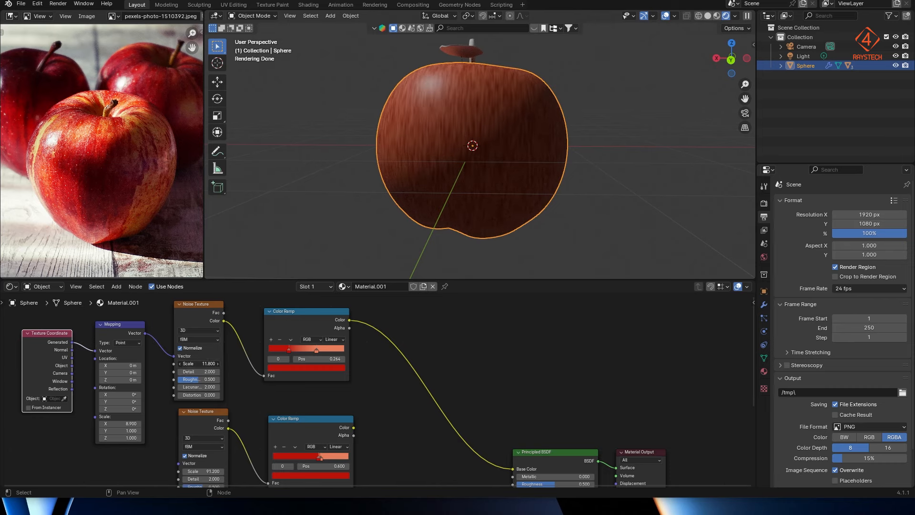
Add a Mix Color node combining the middle color ramp as A and the lowest as B, and connect its result to Base Color
scroll(398, 410, "down", 2)
scroll(399, 411, "down", 3)
scroll(399, 410, "right", 2)
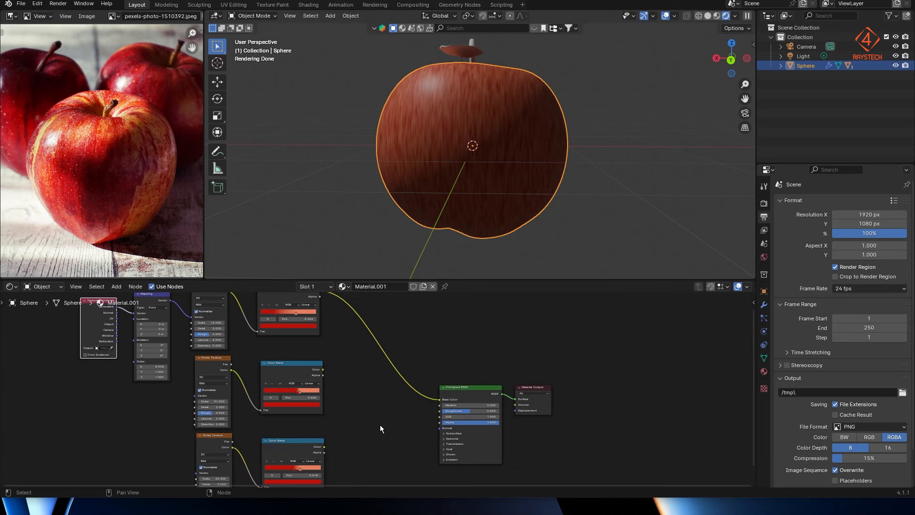
scroll(380, 424, "down", 1)
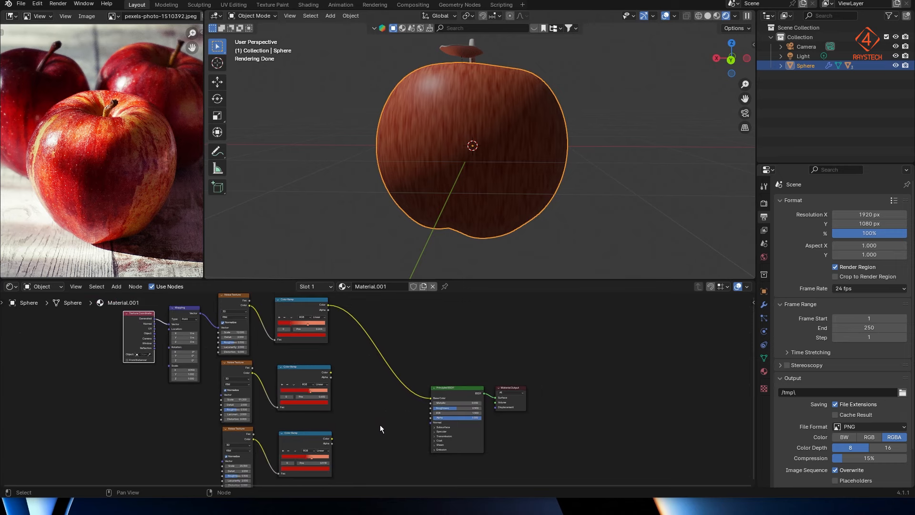
scroll(344, 385, "up", 2)
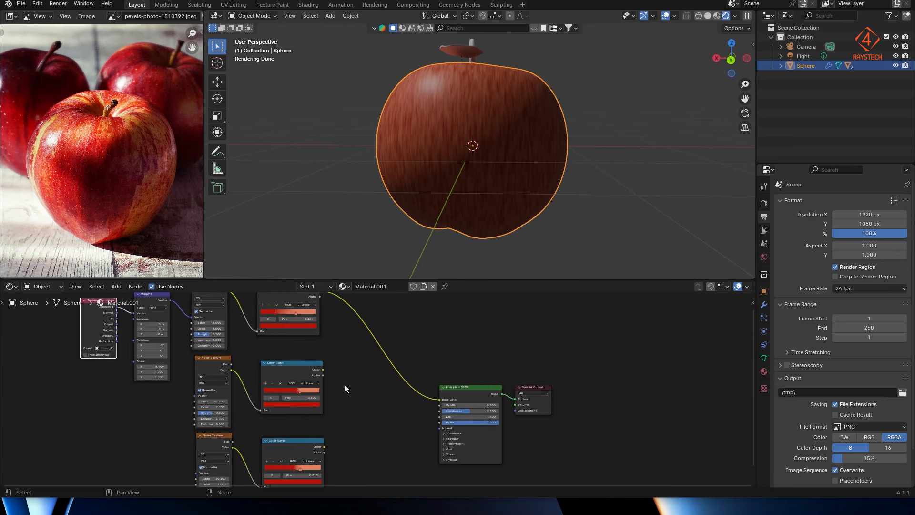
scroll(358, 393, "down", 2)
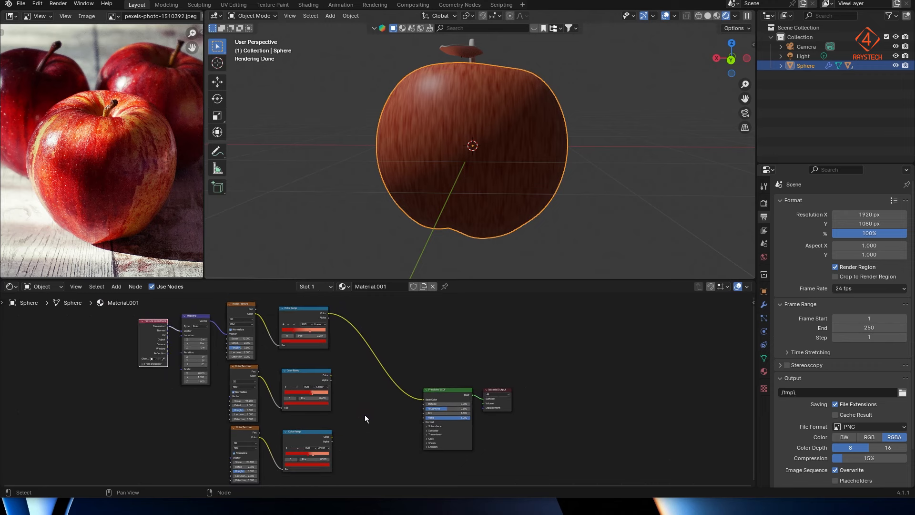
scroll(353, 442, "up", 3)
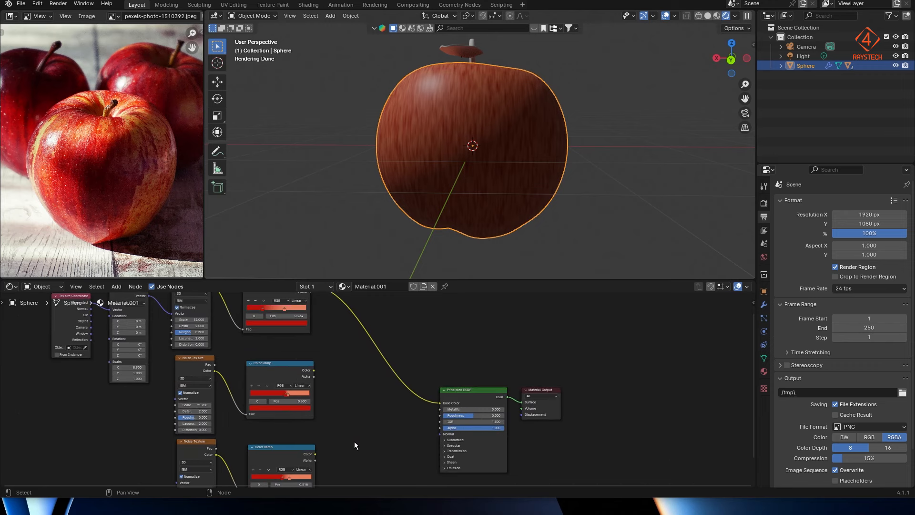
left_click(286, 429)
left_click_drag(288, 424, 335, 412)
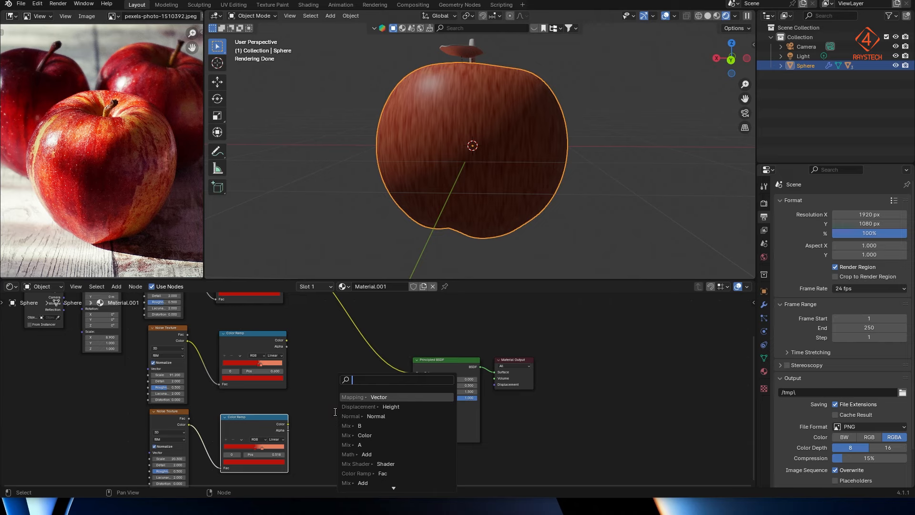
left_click(344, 425)
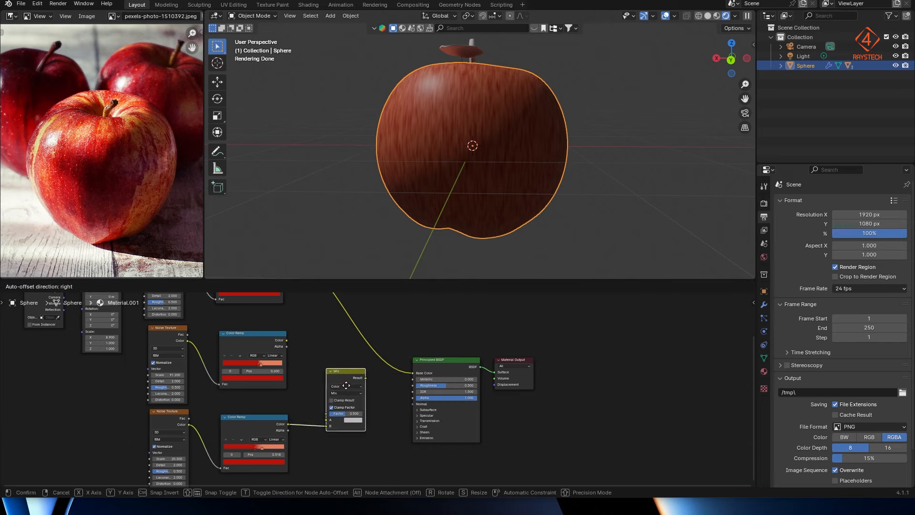
left_click_drag(287, 340, 320, 403)
left_click_drag(359, 363, 414, 373)
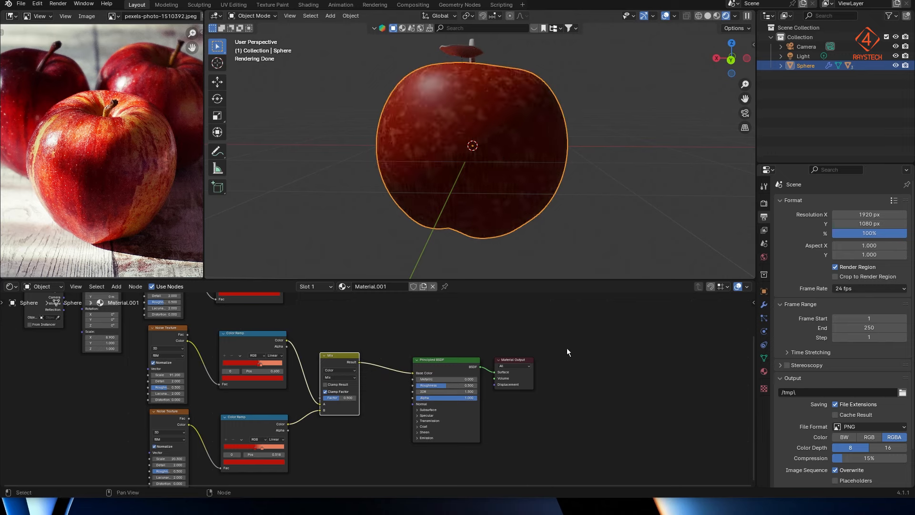
Reduce the middle Noise Texture's scale to about 70
left_click(257, 334)
left_click_drag(167, 375, 153, 375)
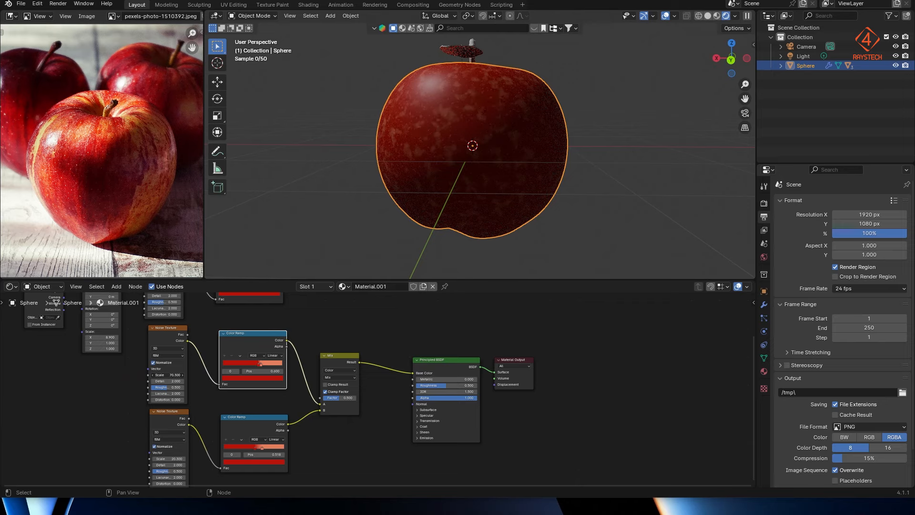
left_click_drag(167, 374, 161, 374)
Try the Multiply blending mode on the Mix node, then set it to Add
left_click(341, 377)
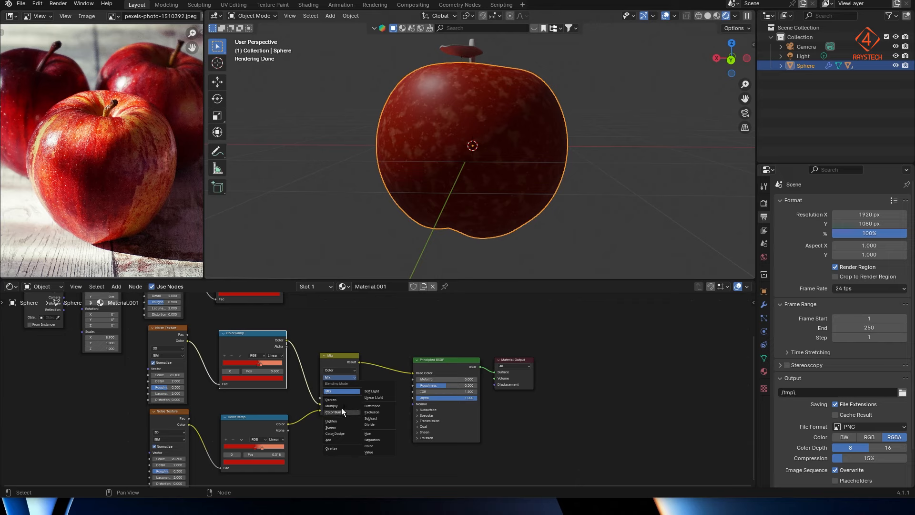
left_click(343, 405)
left_click(348, 377)
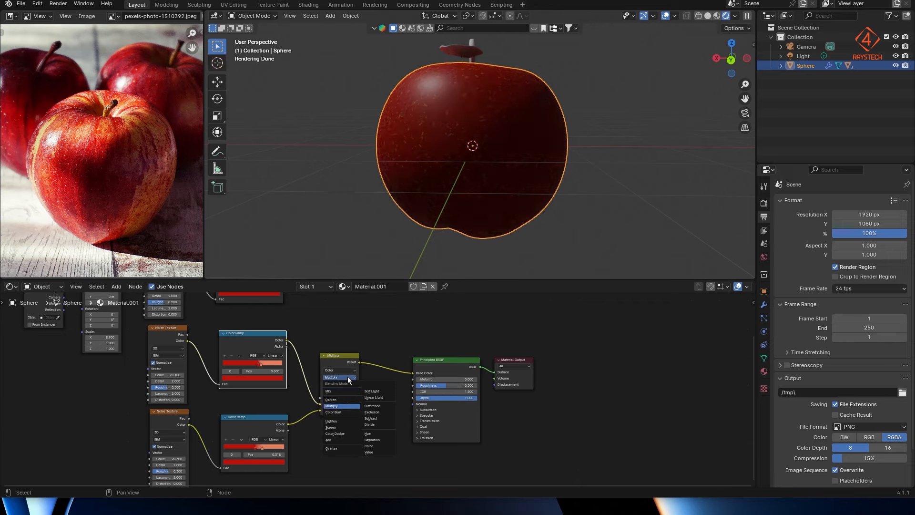
left_click(342, 439)
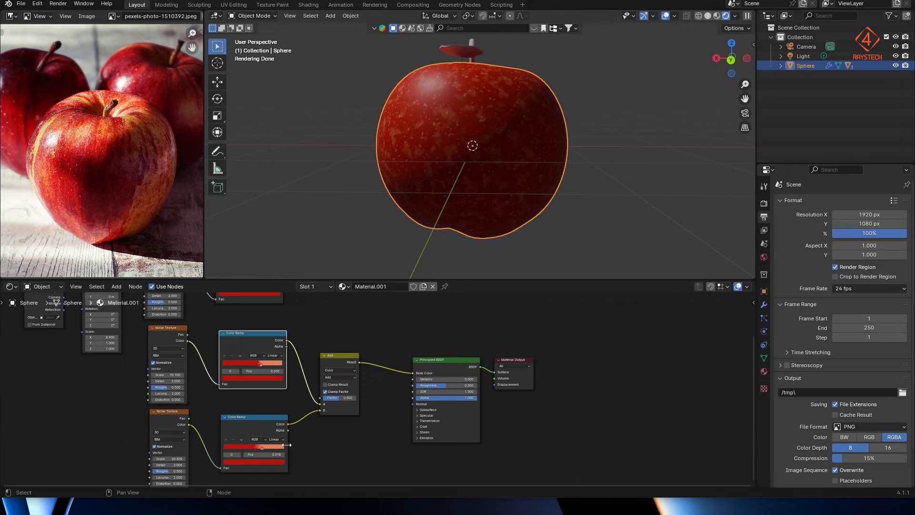
mouse_move(255, 448)
left_mouse_down()
mouse_move(235, 450)
mouse_move(255, 456)
left_mouse_up()
Duplicate the Add mix node and feed the original node's result into the copy's B input
middle_click_drag(387, 401, 384, 451)
left_click(340, 411)
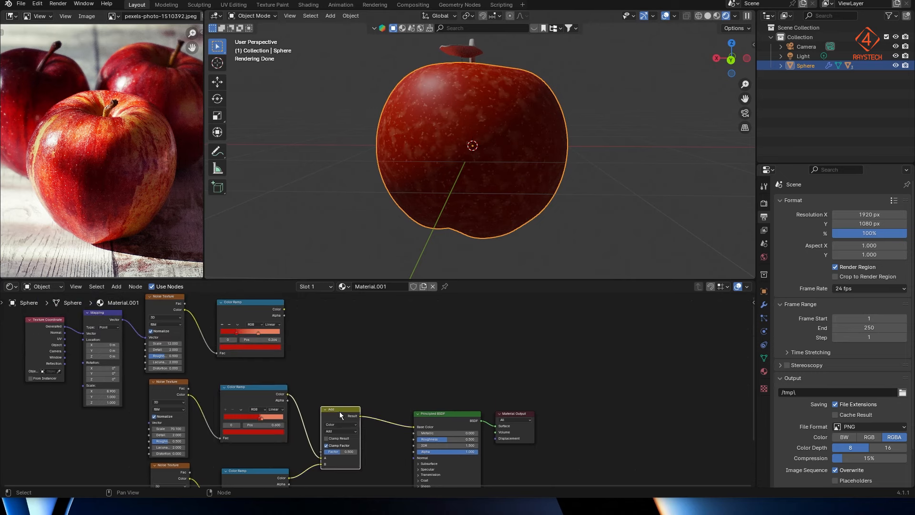
key("shift+d")
left_click(348, 315)
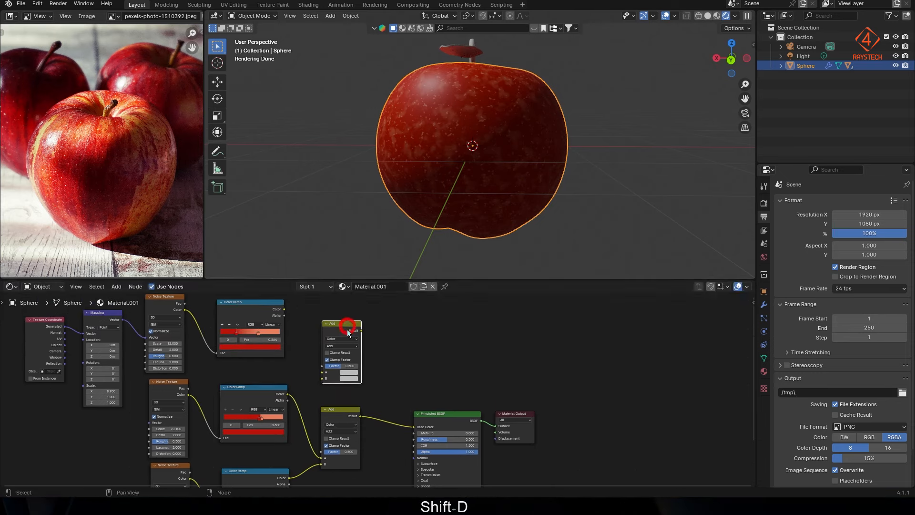
left_click_drag(413, 426, 321, 378)
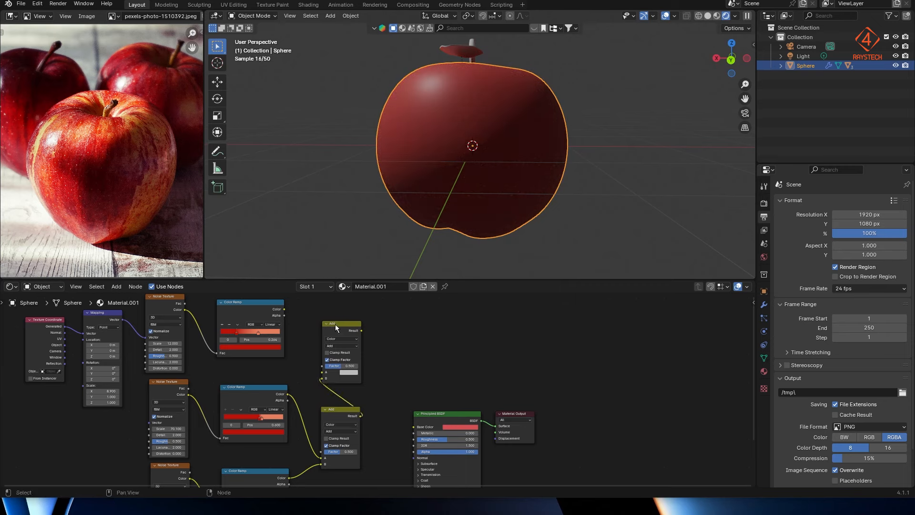
Connect the top color ramp to the new mix node's A input and its result to Base Color, with the blending mode set to Mix
left_click_drag(335, 324, 391, 329)
left_click_drag(285, 309, 376, 378)
mouse_move(415, 336)
left_mouse_down()
mouse_move(413, 426)
mouse_move(481, 387)
left_mouse_up()
left_click(449, 425)
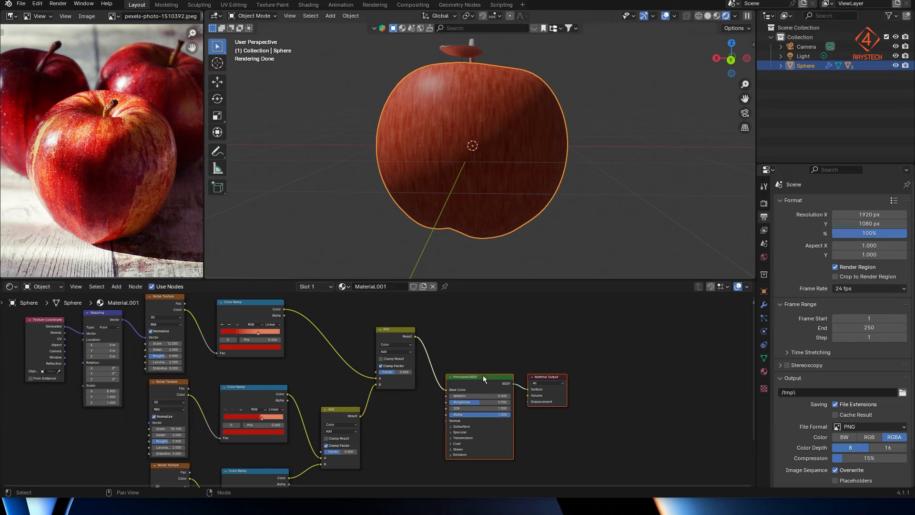
left_click(397, 352)
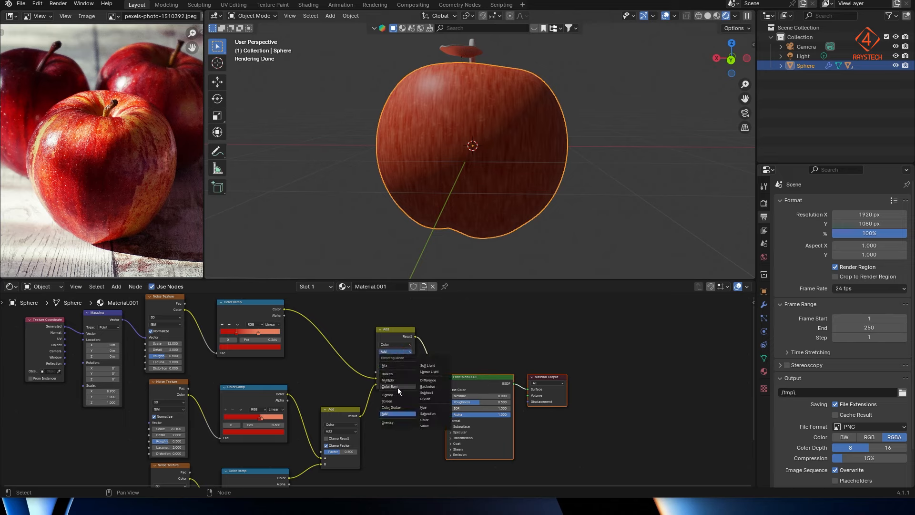
left_click(400, 365)
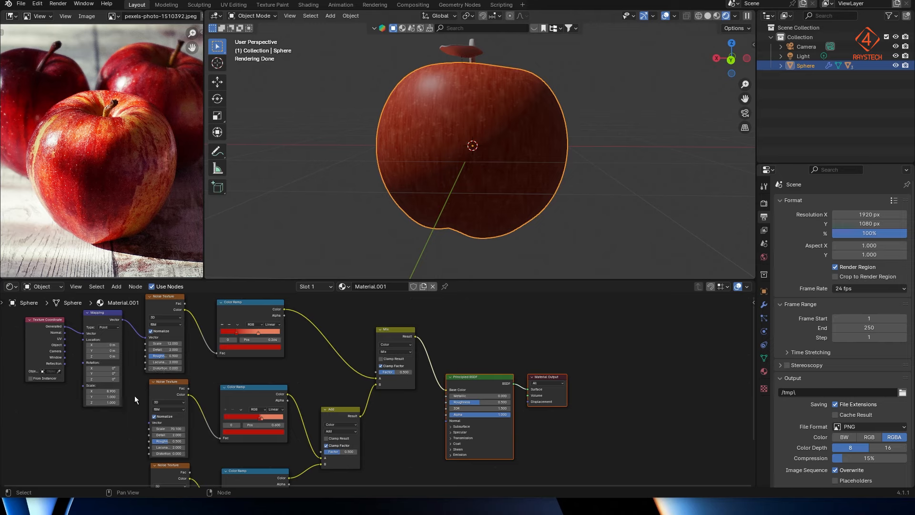
Reduce the Mapping node's X scale to 3.7
left_click_drag(103, 390, 117, 368)
key("ctrl+z")
middle_click_drag(431, 140, 490, 164)
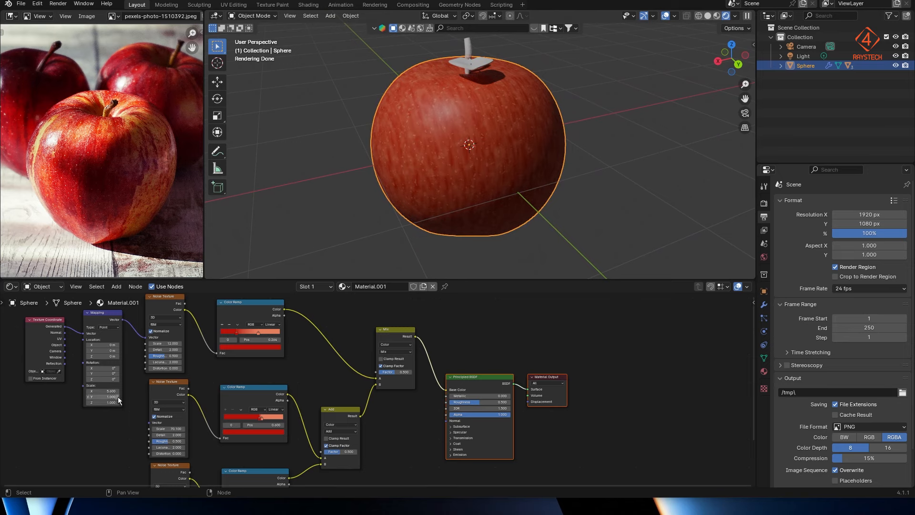
left_click_drag(102, 391, 87, 391)
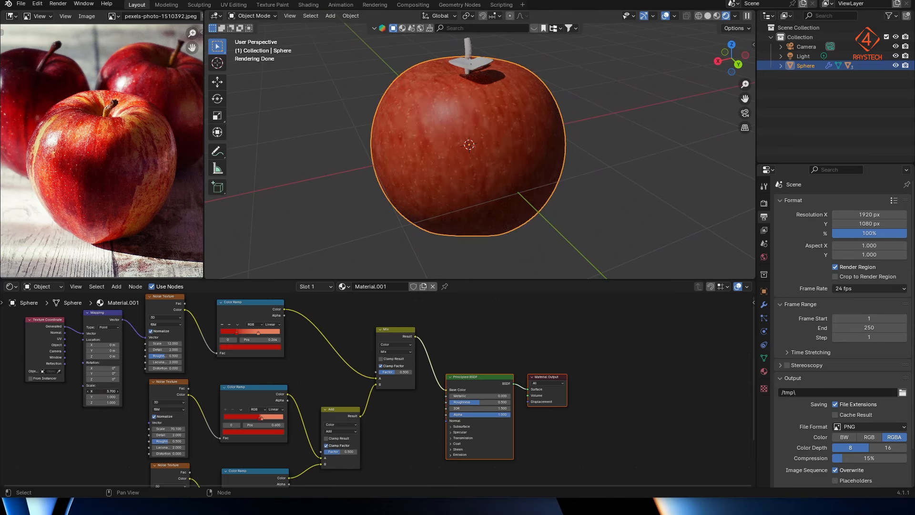
middle_click_drag(452, 175, 405, 157)
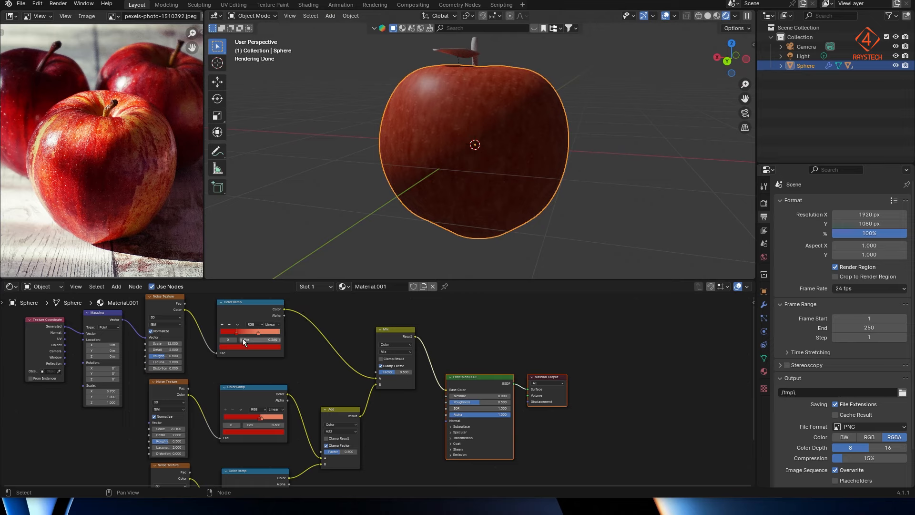
Move the dark and light stops of the top color ramp closer together for sharper streaks
left_click_drag(237, 335, 250, 336)
left_click(259, 333)
mouse_move(259, 332)
left_mouse_down()
mouse_move(244, 334)
mouse_move(253, 334)
left_mouse_up()
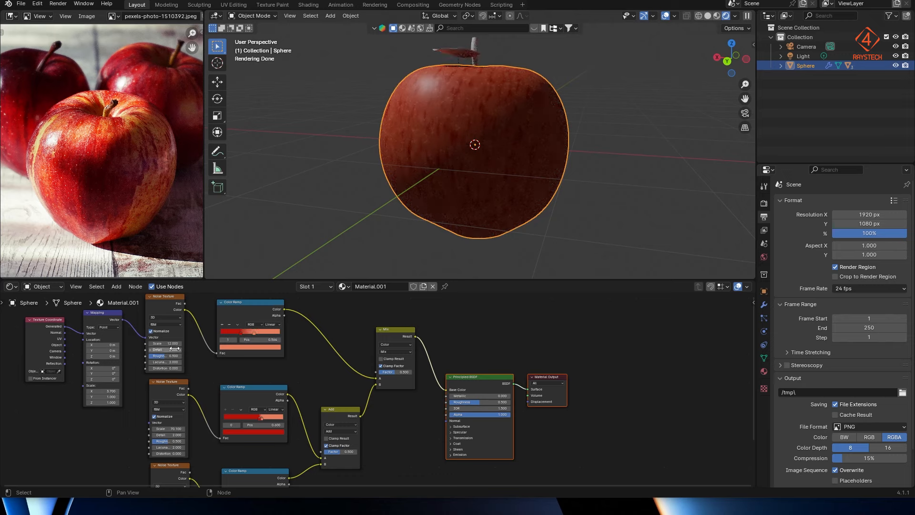
Raise the top Noise Texture's scale to about 31 and try a higher X scale on the Mapping node
left_click_drag(167, 344, 219, 343)
mouse_move(102, 391)
left_mouse_down()
mouse_move(125, 391)
mouse_move(88, 397)
mouse_move(115, 397)
left_mouse_up()
key("ctrl+z")
scroll(432, 186, "up", 3)
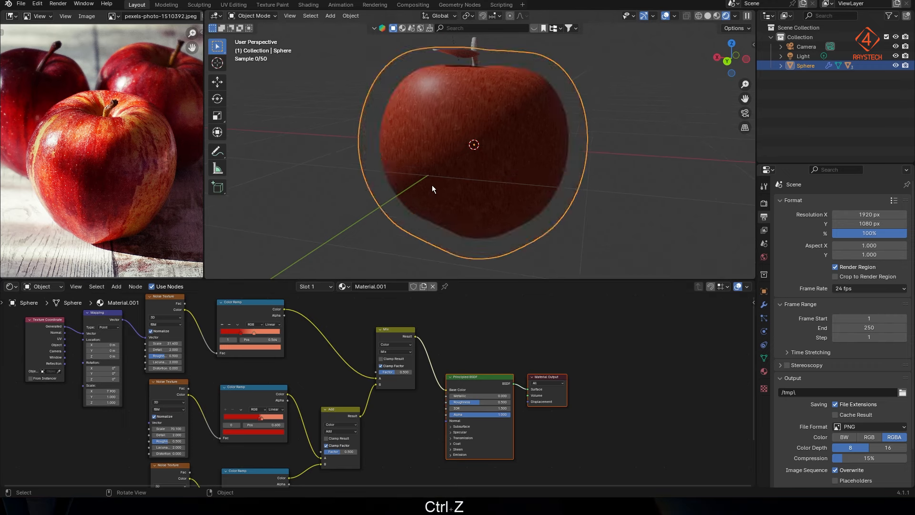
scroll(441, 204, "down", 1)
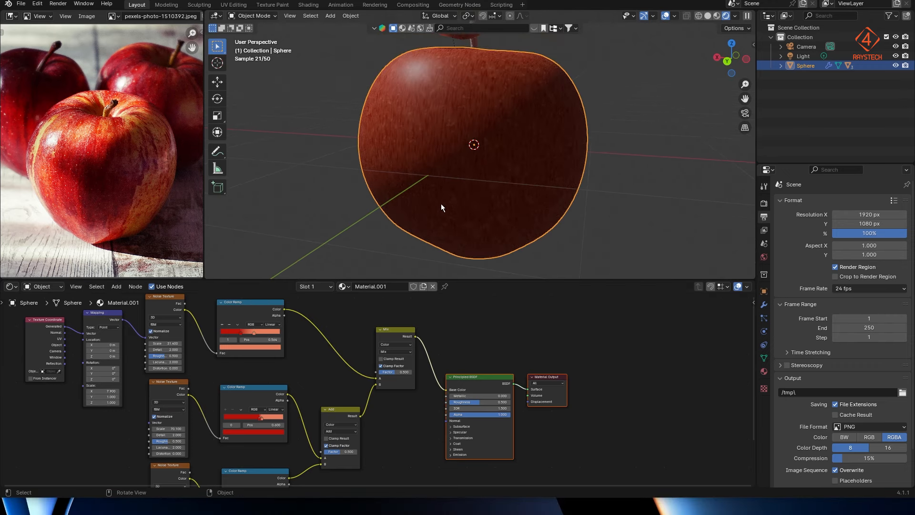
Preview only the top ramp with the final Mix factor at 0, setting the Mapping X scale to 10 and the top noise scale to about 15
left_click_drag(393, 374, 376, 374)
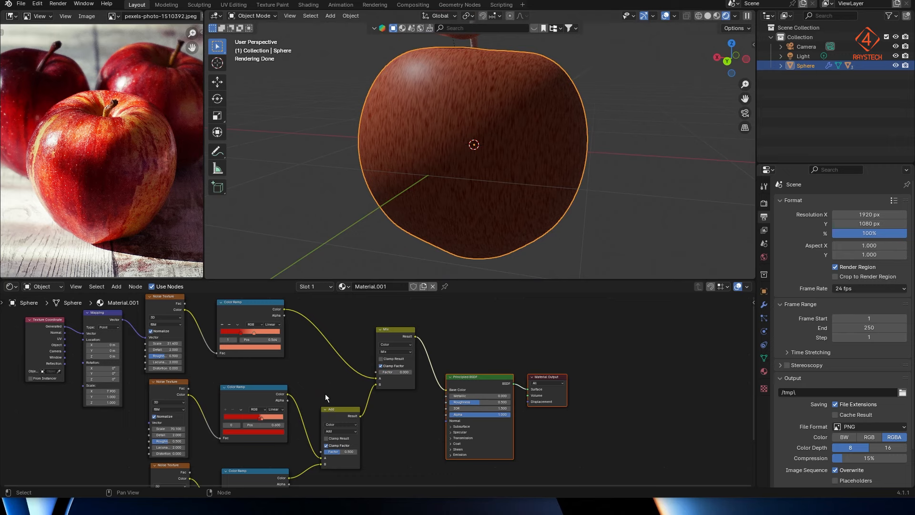
mouse_move(103, 391)
left_mouse_down()
mouse_move(127, 391)
mouse_move(93, 390)
mouse_move(120, 391)
left_mouse_up()
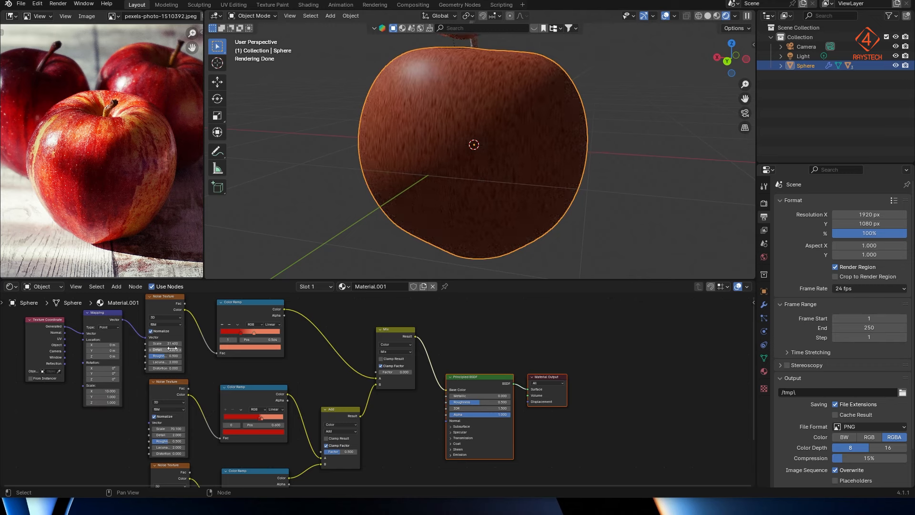
mouse_move(166, 343)
left_mouse_down()
mouse_move(132, 343)
mouse_move(161, 343)
left_mouse_up()
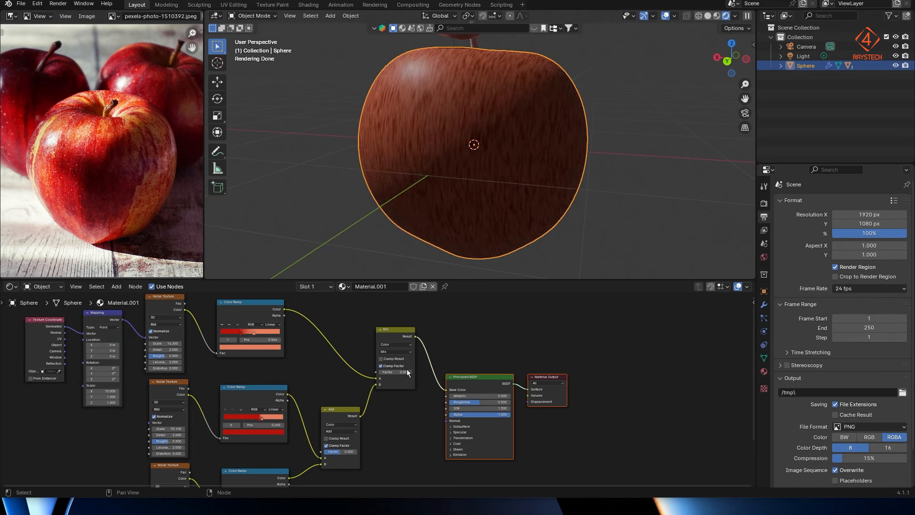
Try a factor of 1 on the final Mix node, then set it to 0.5
mouse_move(385, 372)
left_mouse_down()
mouse_move(413, 372)
mouse_move(396, 372)
left_mouse_up()
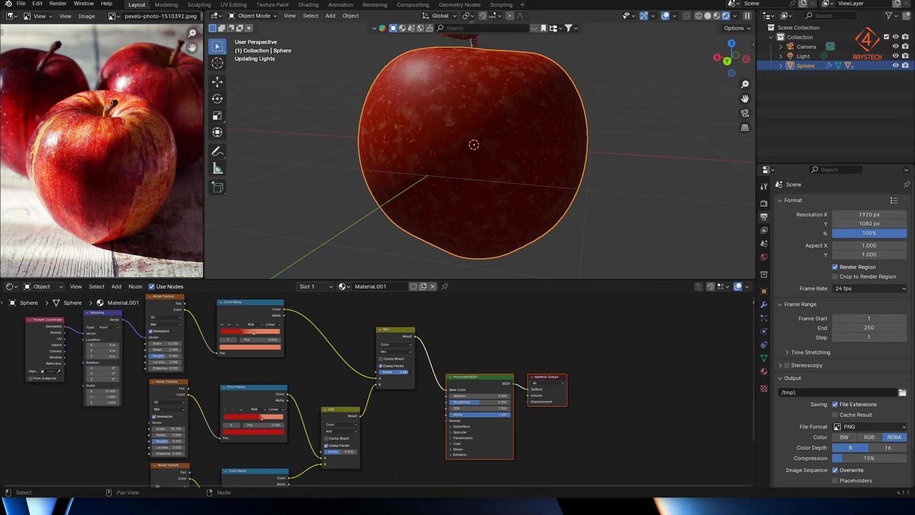
left_click(399, 372)
type("0.5")
key("Return")
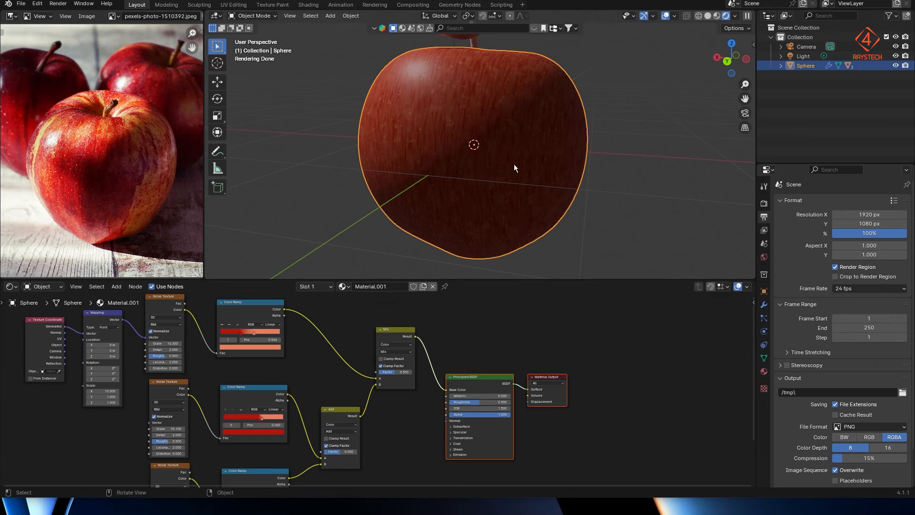
Feed the Mapping node from the Texture Coordinate's UV output instead of Generated, and save the file
mouse_move(514, 164)
middle_mouse_down()
mouse_move(497, 136)
mouse_move(468, 236)
middle_mouse_up()
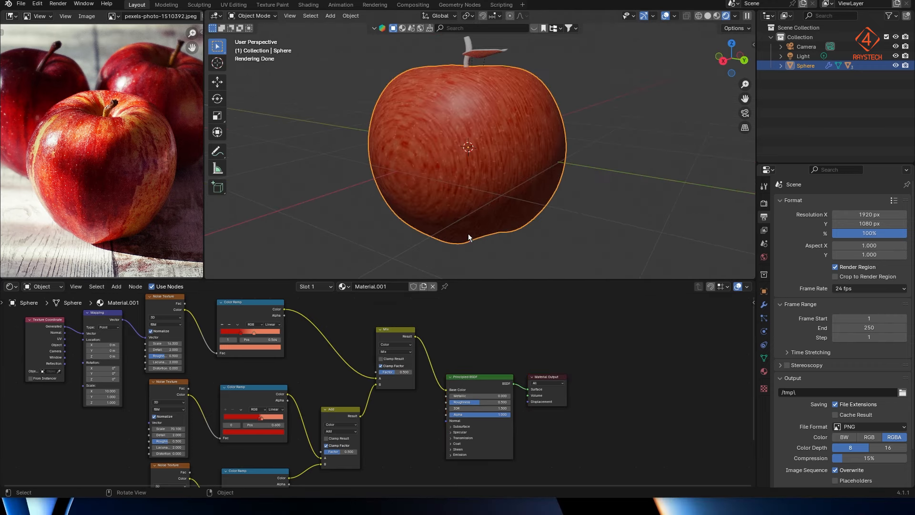
middle_click_drag(484, 141, 484, 161)
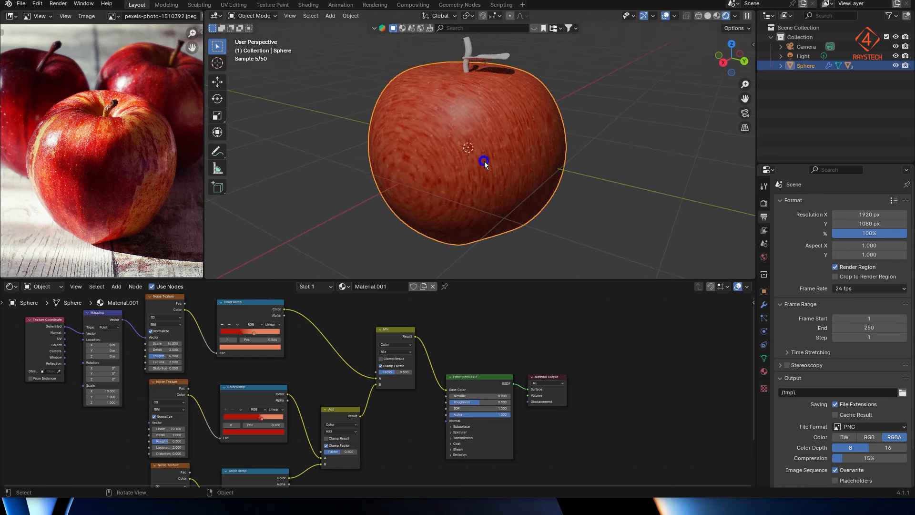
left_click_drag(65, 338, 84, 334)
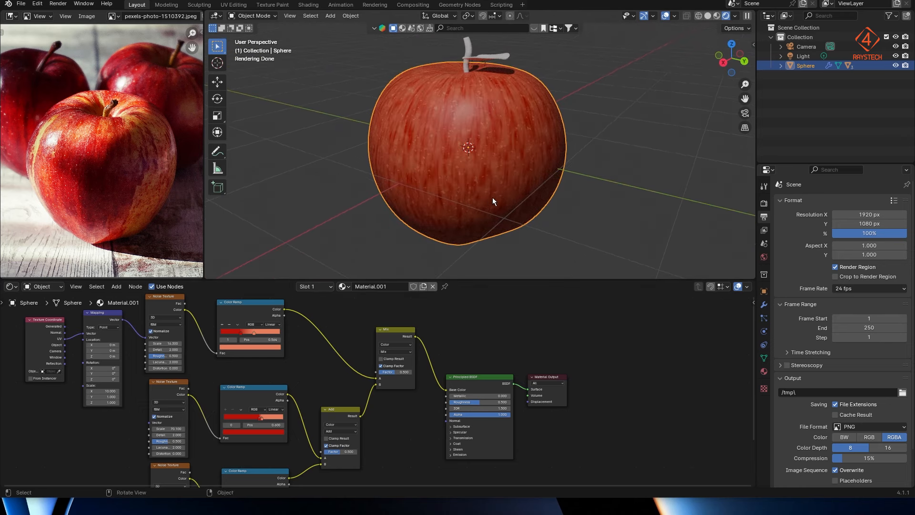
middle_click_drag(493, 197, 375, 181)
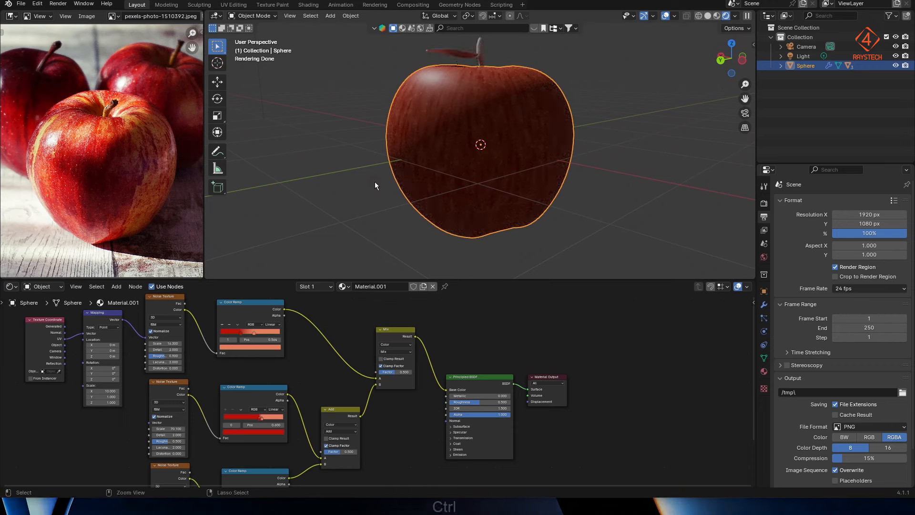
key("ctrl+s")
Add a plane as the ground and scale it up to about 2.7 times the apple's width
middle_click_drag(482, 225, 630, 180)
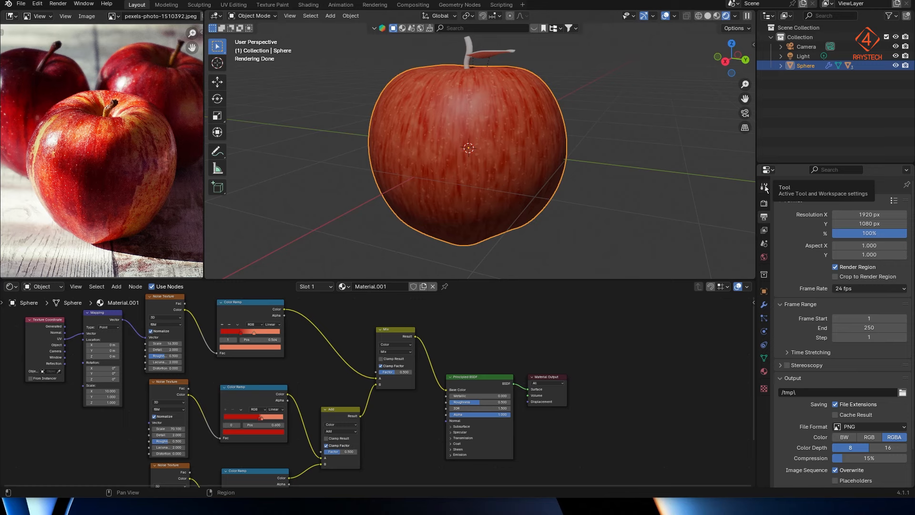
key("shift+a")
mouse_move(536, 243)
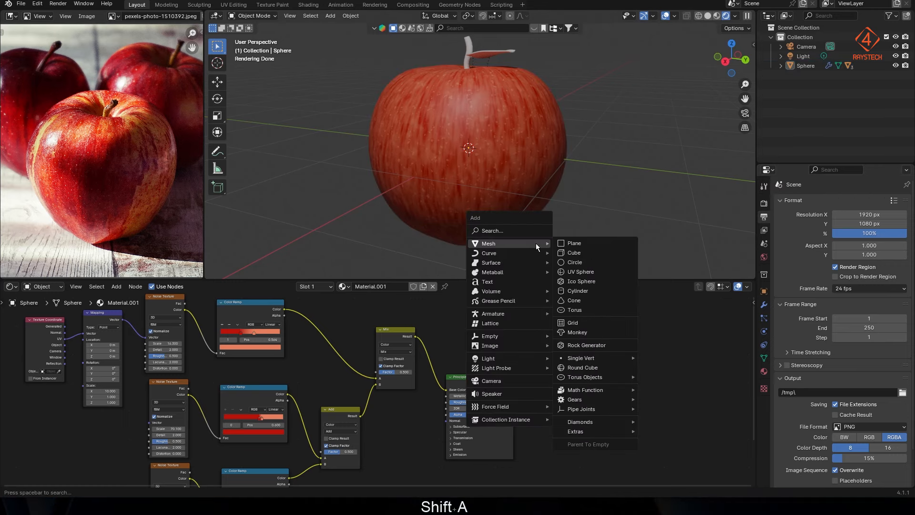
left_click(573, 245)
key("s")
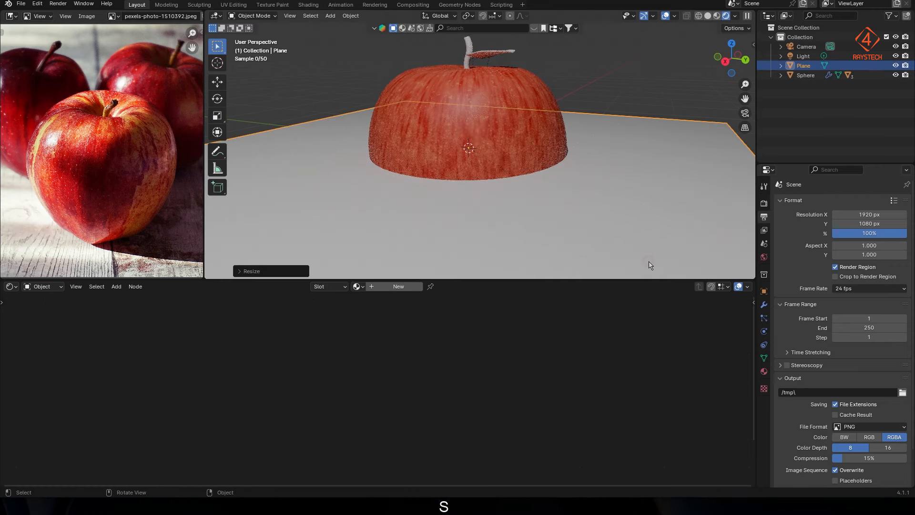
left_click(648, 264)
Move the plane down along Z by about 0.88 m so it sits just beneath the apple
middle_click_drag(633, 248, 632, 221, "alt")
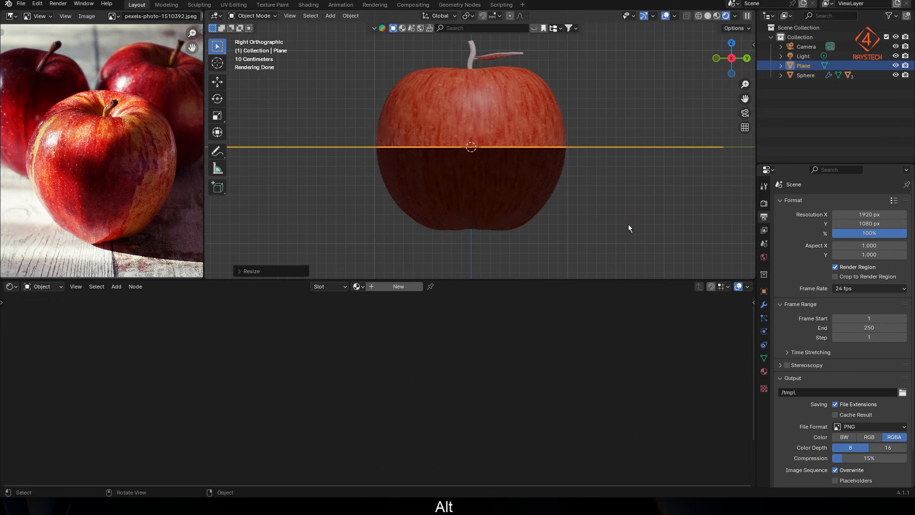
key("g")
key("z")
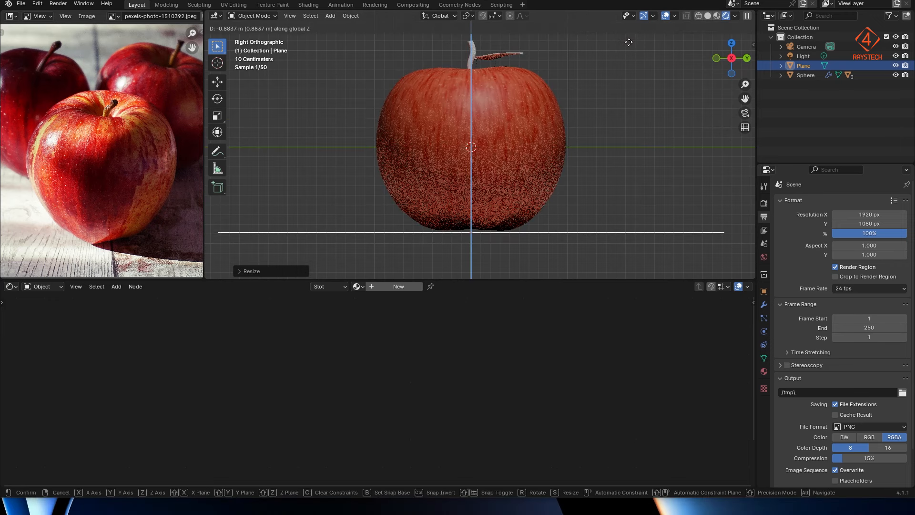
left_click(627, 43)
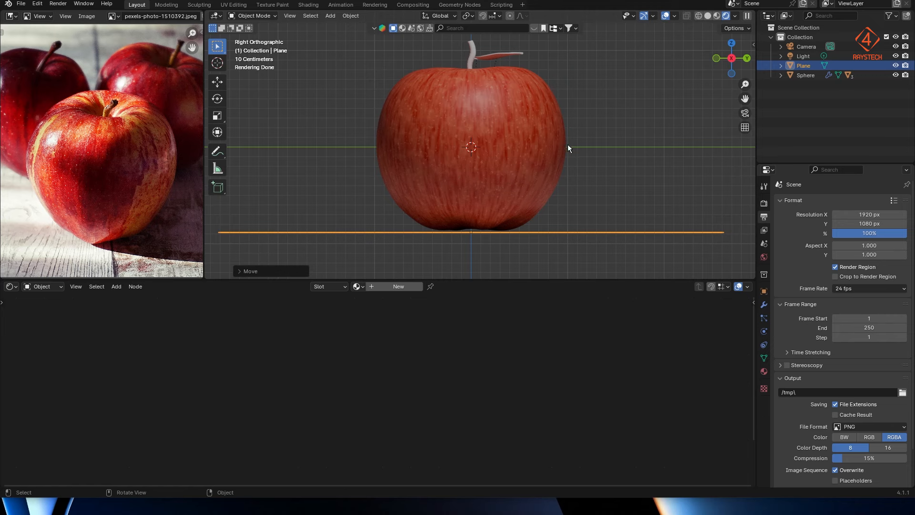
middle_click_drag(568, 144, 542, 170)
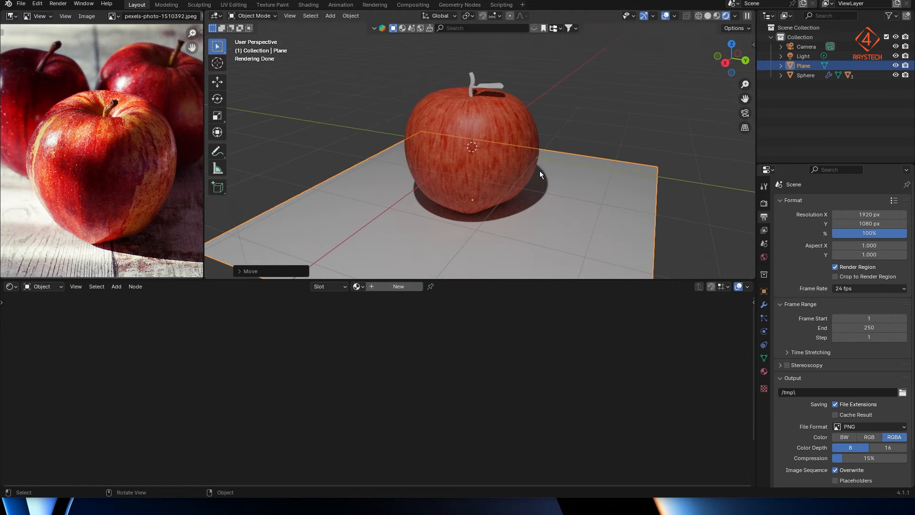
Light the world with an Environment Texture using studio_small_09_4k.hdr, and hide the Light object in the viewport
left_click(764, 257)
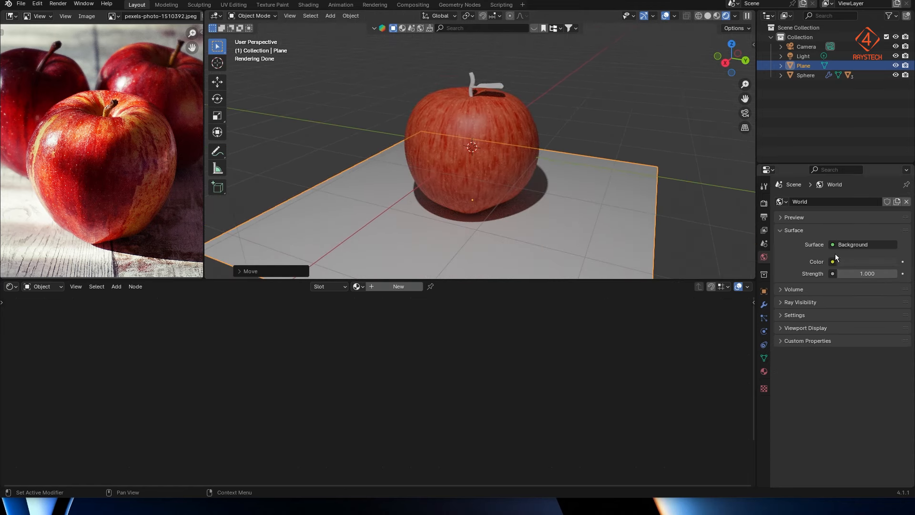
left_click(833, 261)
left_click(629, 304)
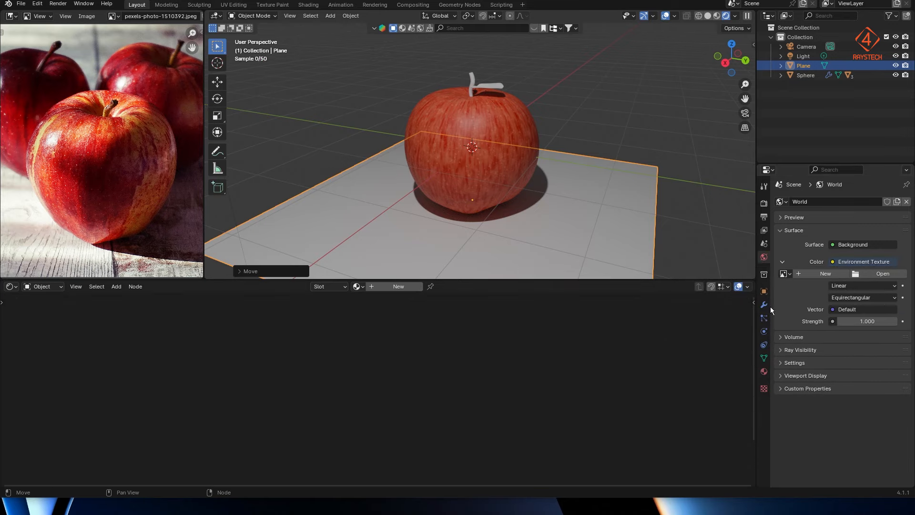
left_click(882, 275)
left_click(398, 387)
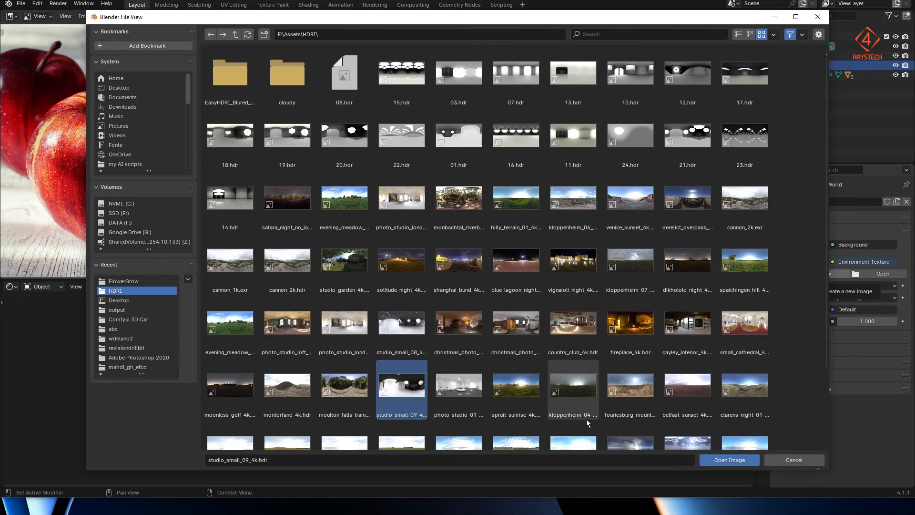
left_click(714, 461)
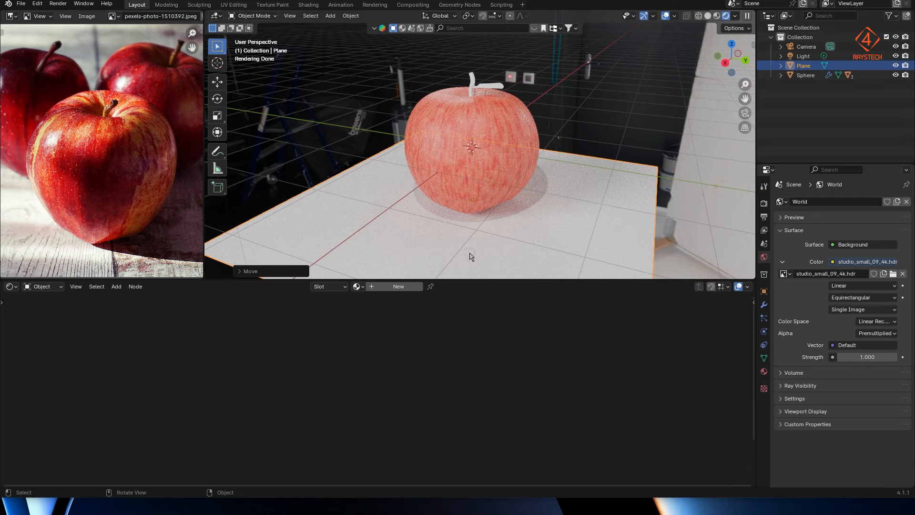
left_click(895, 56)
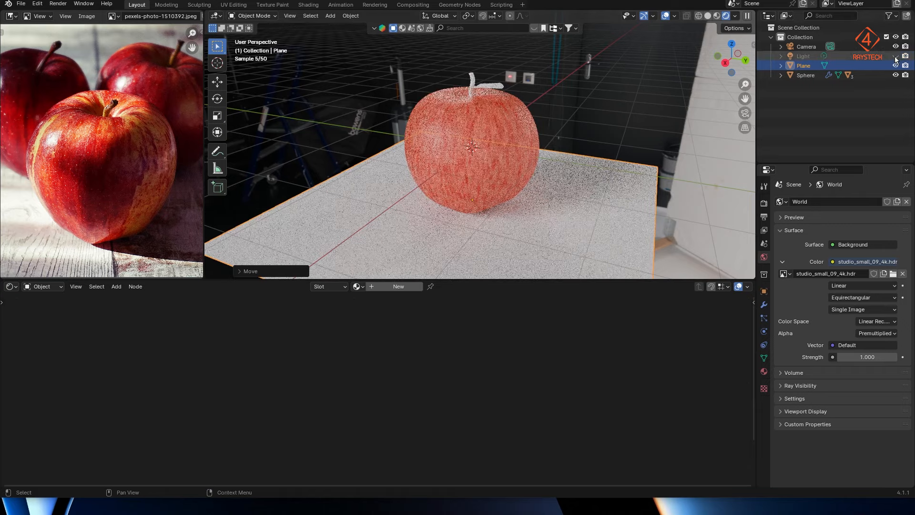
Set the world background strength to 0.35
middle_click_drag(626, 210, 653, 137)
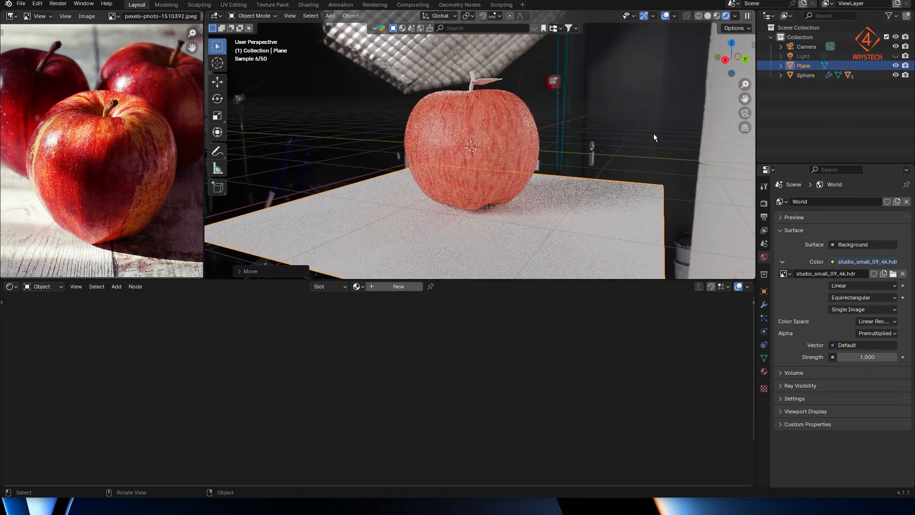
left_click(806, 47)
middle_click_drag(477, 173, 484, 170)
middle_click_drag(536, 164, 690, 271)
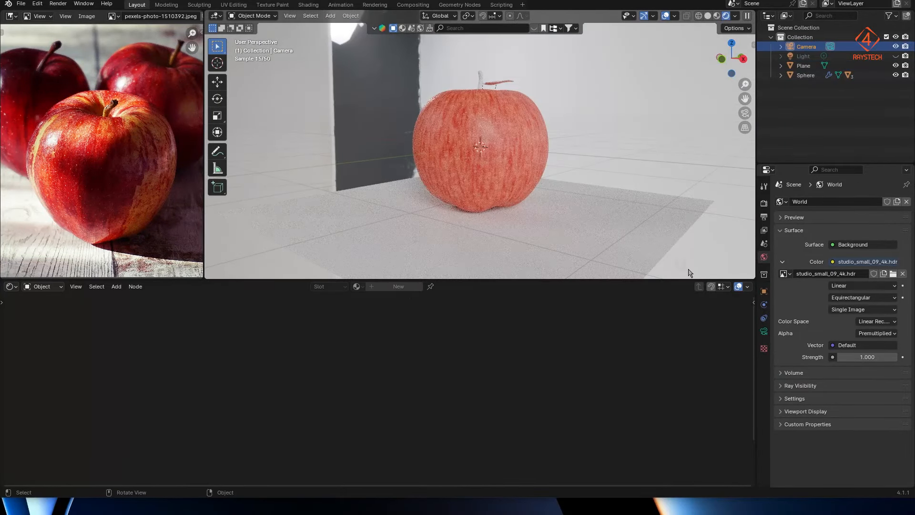
left_click(864, 357)
type("0.35")
key("Return")
left_click(477, 157)
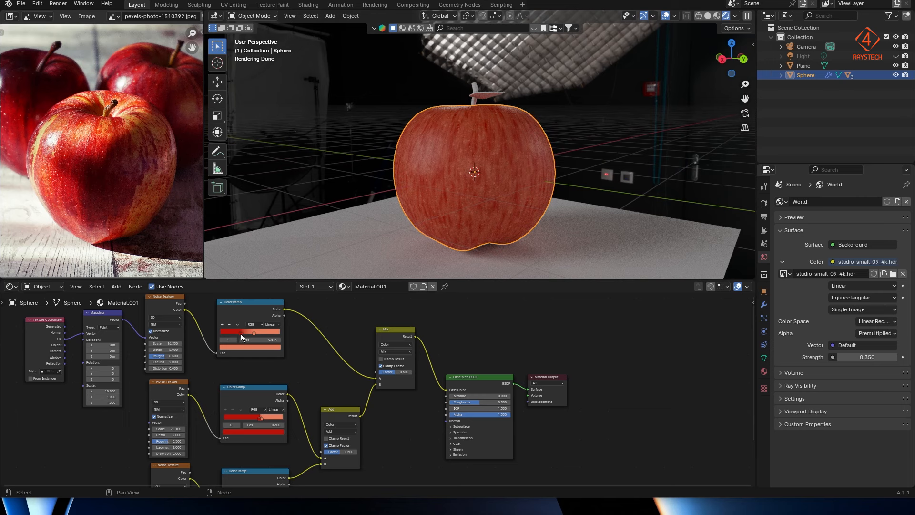
left_click(241, 332)
left_click(251, 347)
mouse_move(279, 278)
left_mouse_down()
mouse_move(276, 306)
mouse_move(280, 288)
left_mouse_up()
key("Escape")
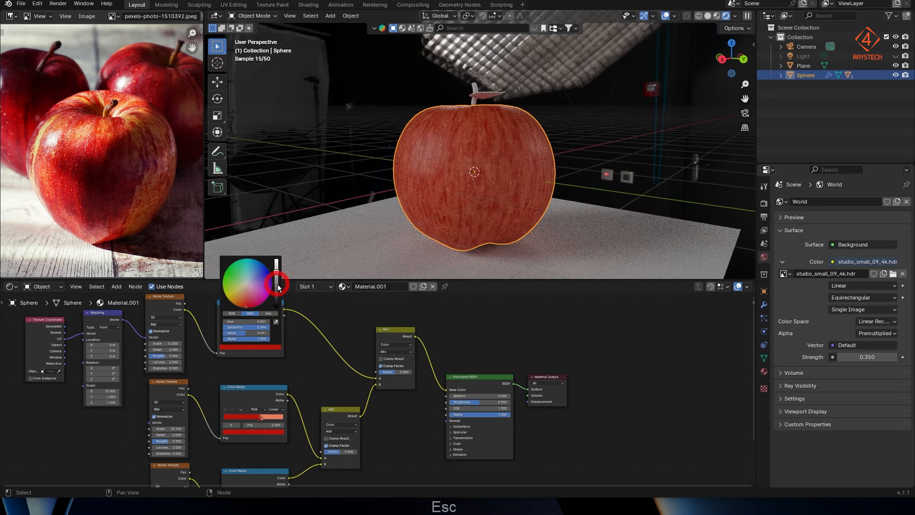
Save the file and give the apple's stem a new material
left_click(474, 93)
key("ctrl+s")
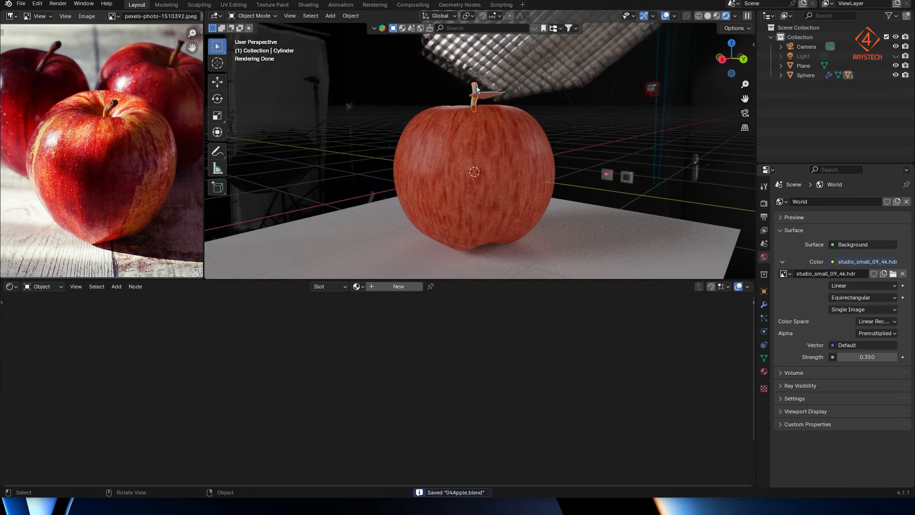
left_click(764, 371)
left_click(842, 242)
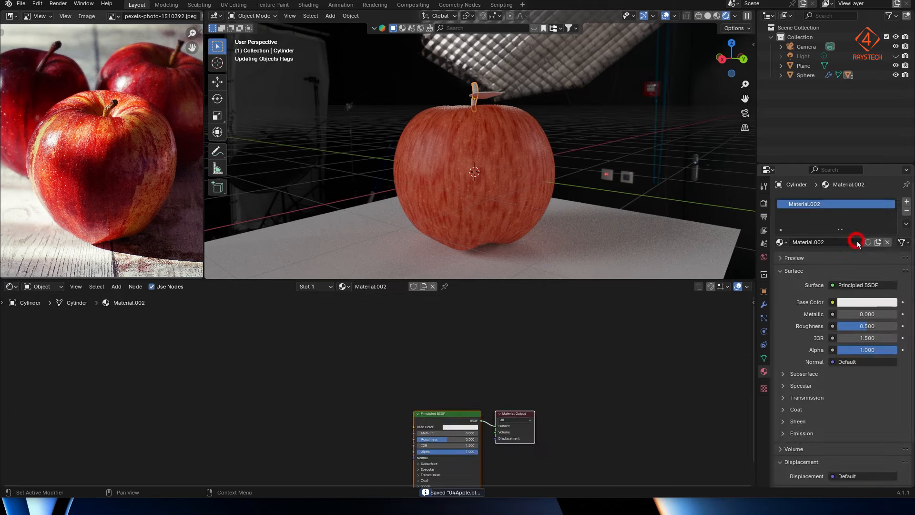
Sample a dark brown from the rear apple's stem in the reference photo as the stem material's Base Color
left_click(468, 427)
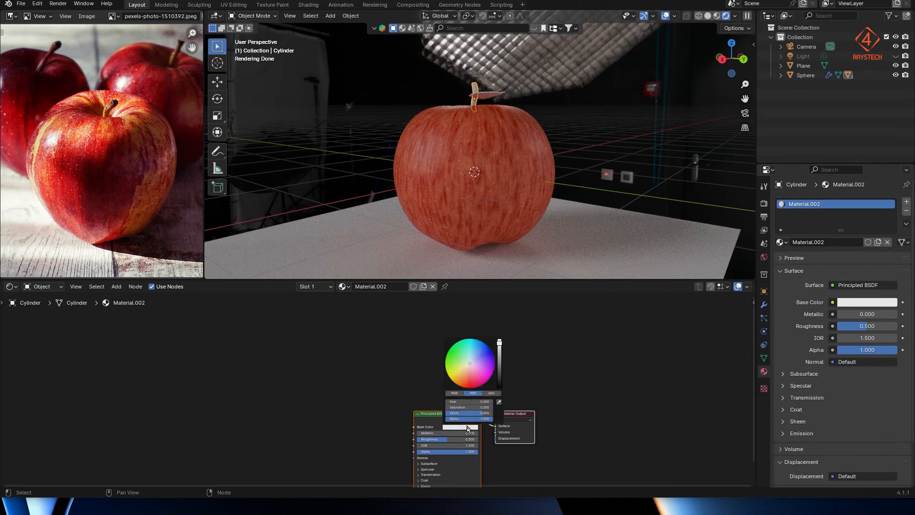
left_click(499, 401)
left_click(183, 52)
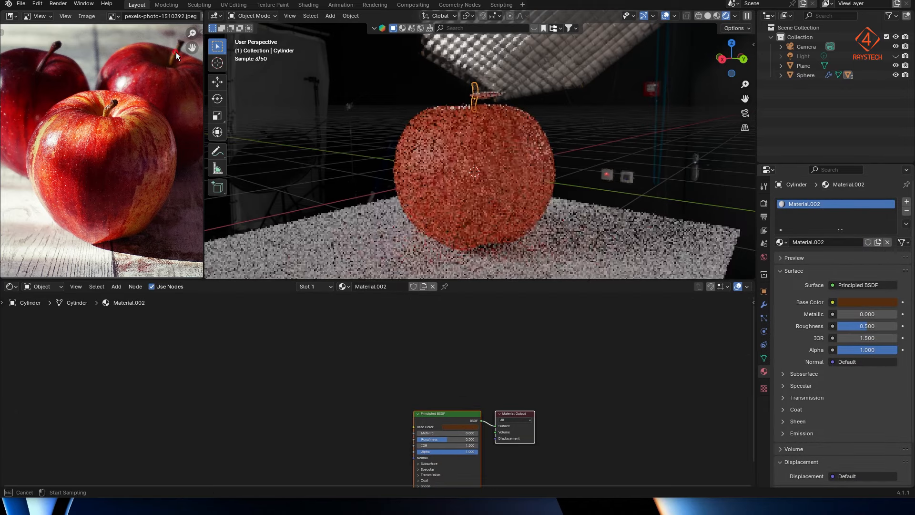
scroll(490, 186, "up", 1)
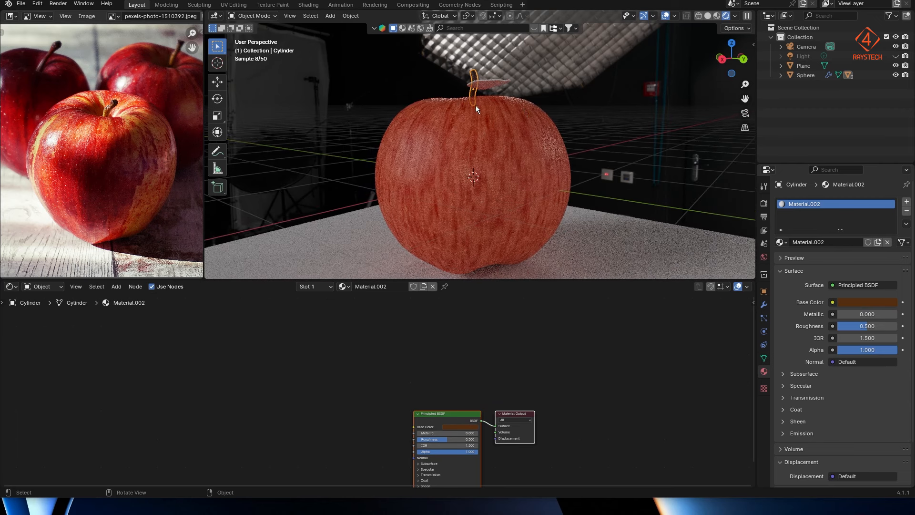
Add a Color Ramp node feeding the Base Color of the stem's Principled BSDF
left_click_drag(414, 427, 322, 413)
type("ramp")
key("Return")
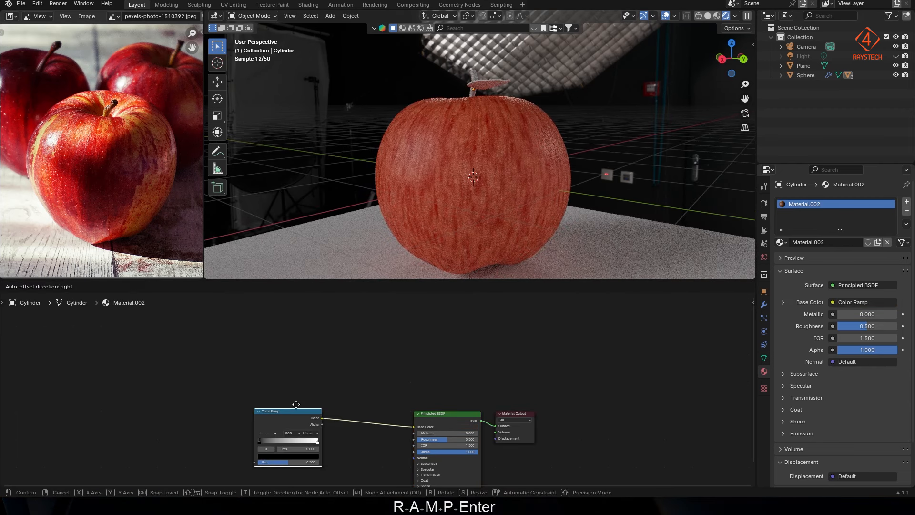
left_click(312, 378)
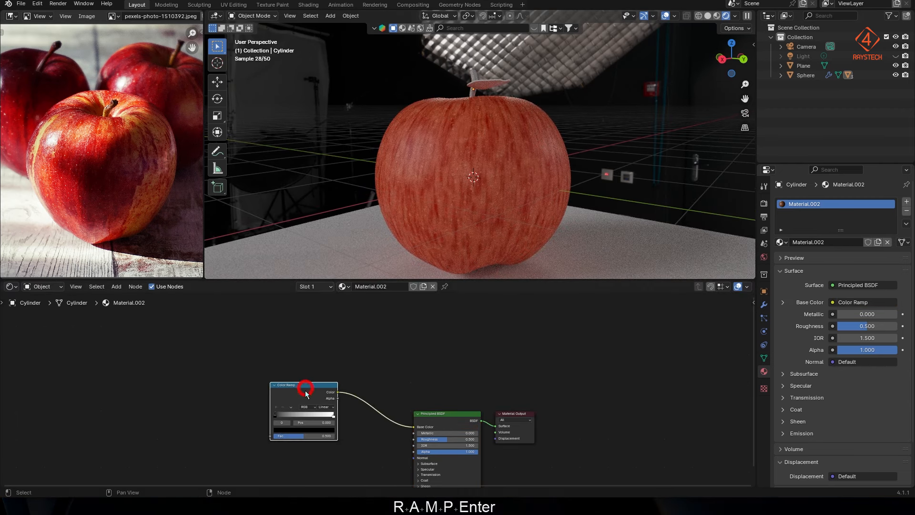
Sample the ramp's two stops from the reference photo: tan from the front apple's stem, dark brown from the rear apple's stem
left_click(310, 430)
left_click(329, 404)
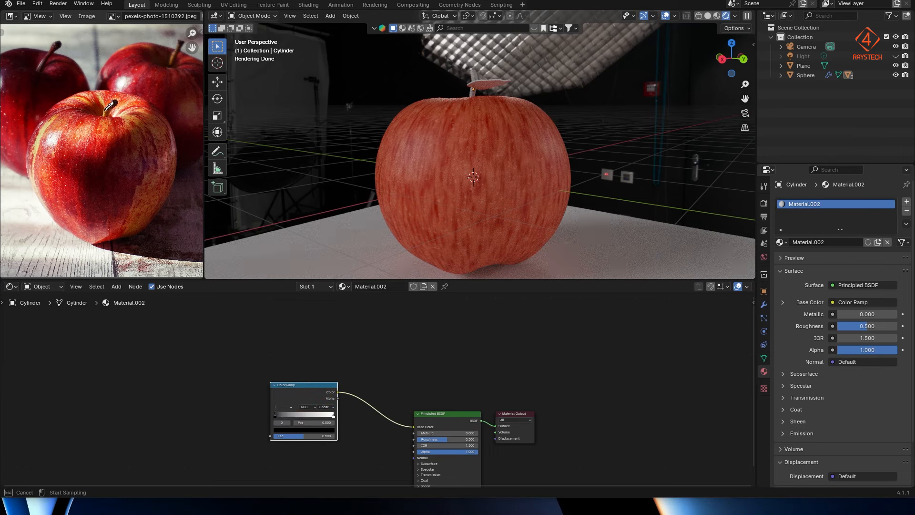
left_click(109, 105)
left_click(334, 416)
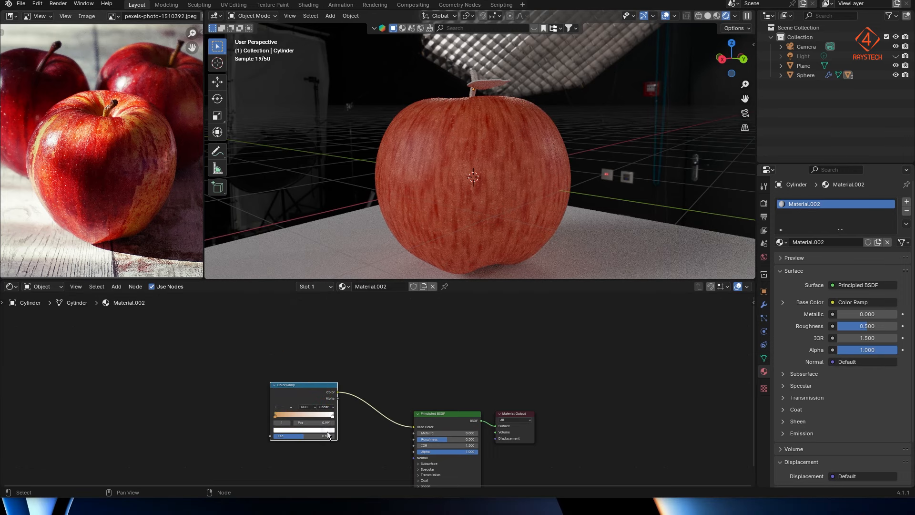
left_click(333, 430)
left_click(329, 405)
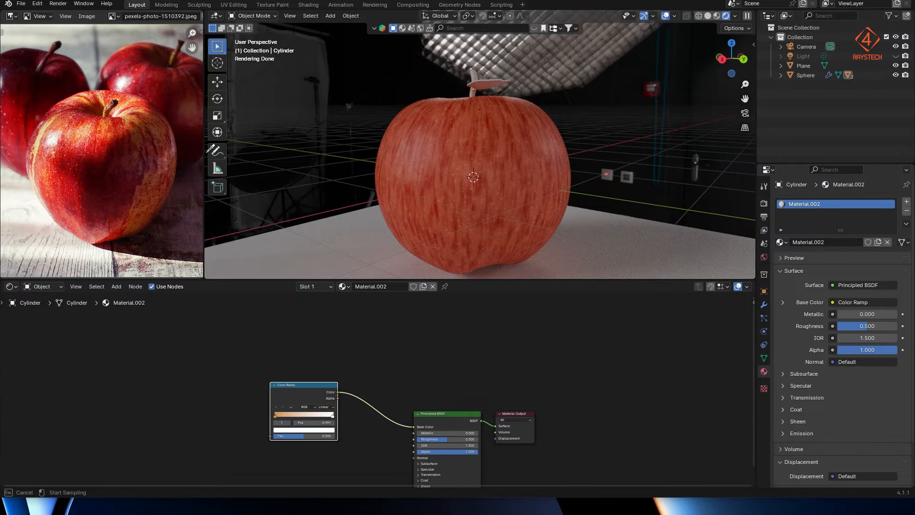
left_click(172, 60)
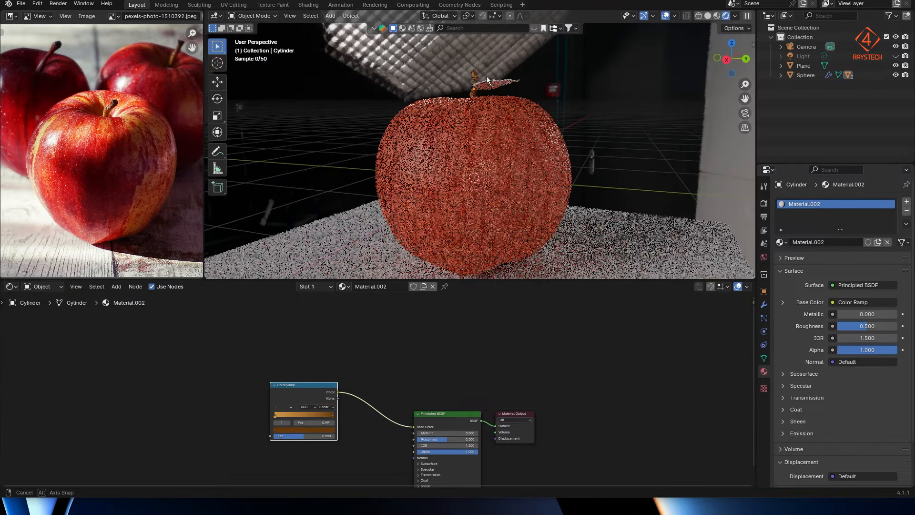
Drive the stem's Color Ramp factor with a Noise Texture and raise its scale to about 28
scroll(486, 76, "up", 5)
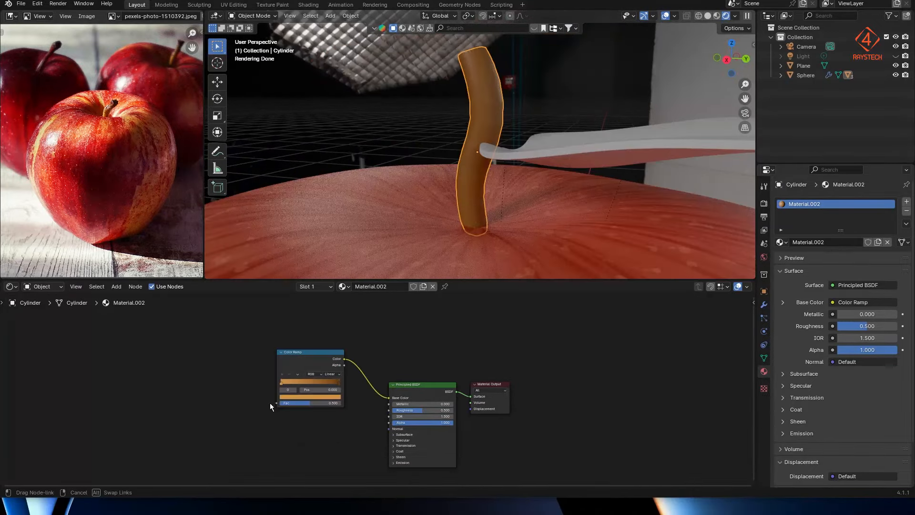
left_click_drag(270, 404, 198, 391)
type("nois")
key("Return")
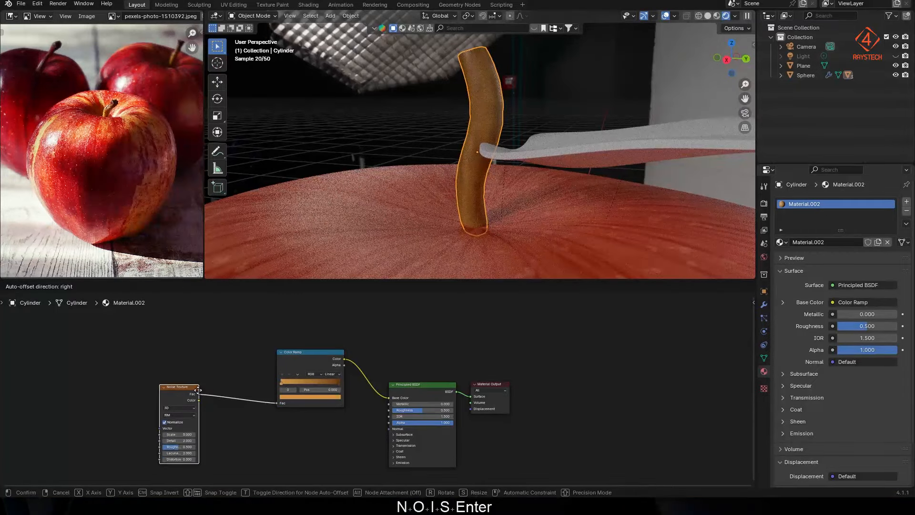
left_click(214, 367)
left_click_drag(197, 408, 213, 414)
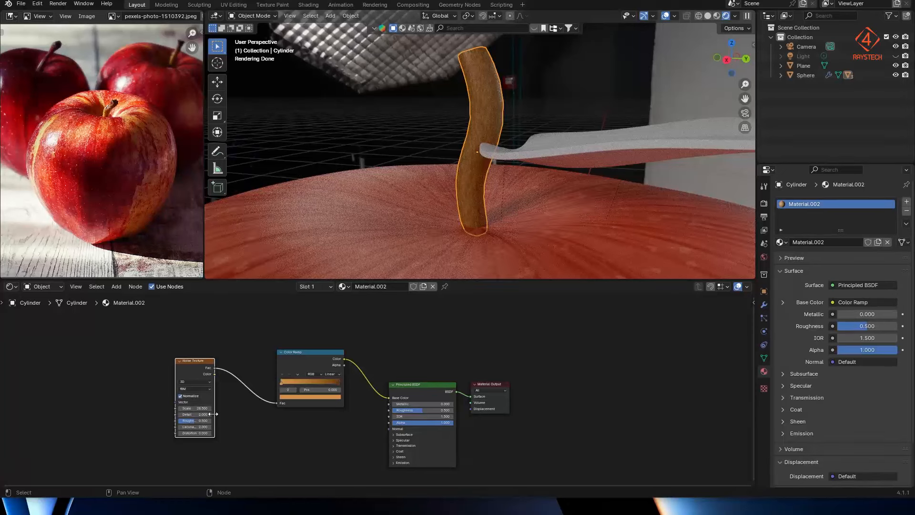
Add Mapping and Texture Coordinate nodes to the stem's Noise Texture, feeding the Mapping vector from the UV output
key("Delete")
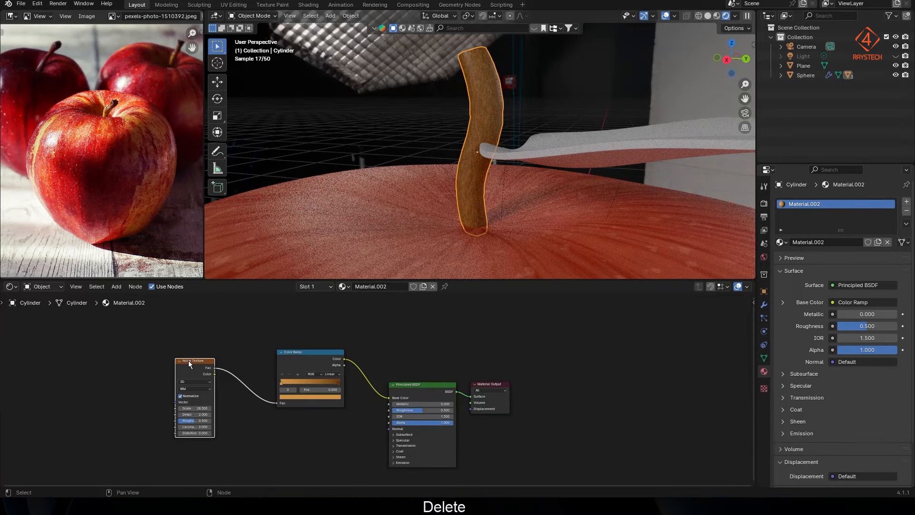
key("ctrl+t")
left_click_drag(113, 391, 127, 393)
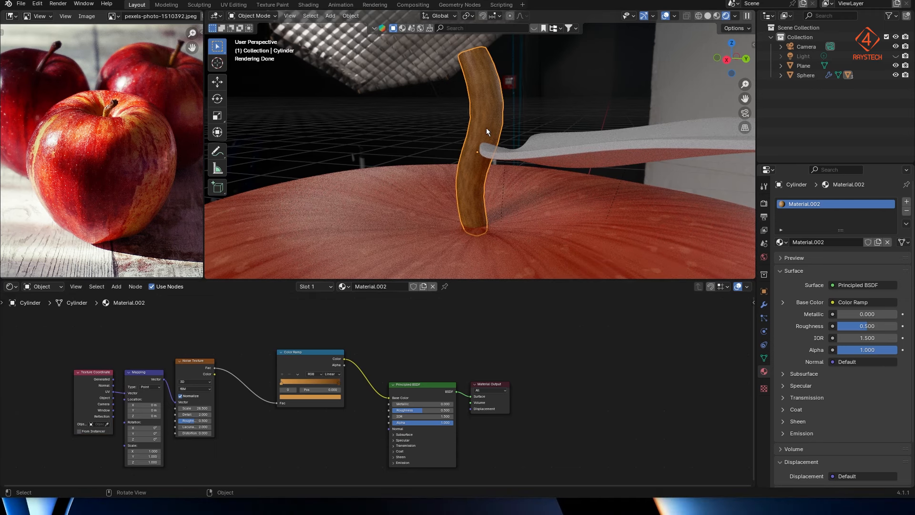
Unwrap the whole stem mesh with Smart UV Project using the default settings, and return to Object Mode
key("Tab")
key("a")
key("u")
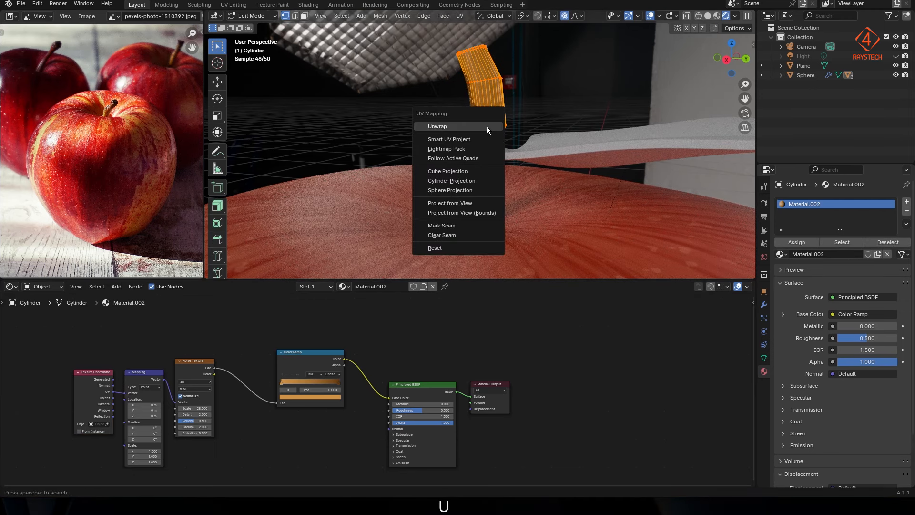
left_click(479, 139)
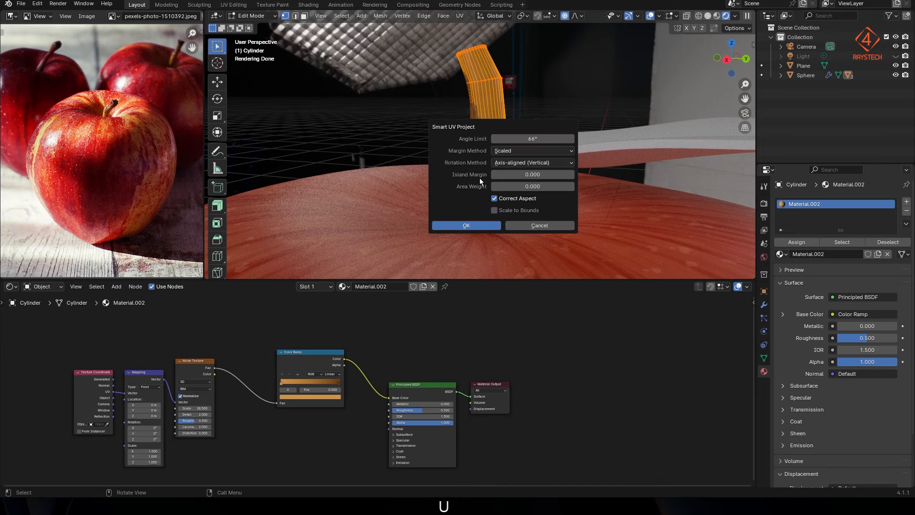
left_click(479, 224)
key("Tab")
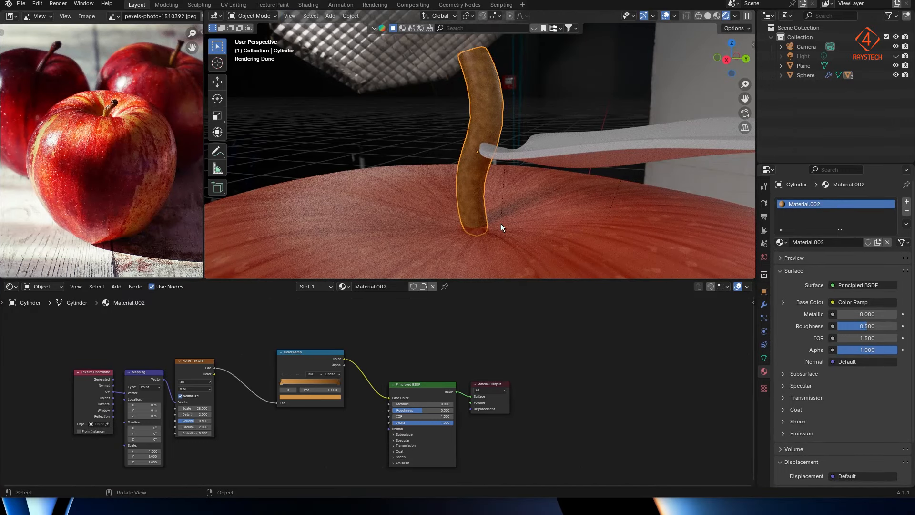
Link the stem's material to the small twig that holds the leaf, and save the file
middle_click_drag(499, 248, 576, 134)
key("shift+ctrl+l")
left_click(582, 126)
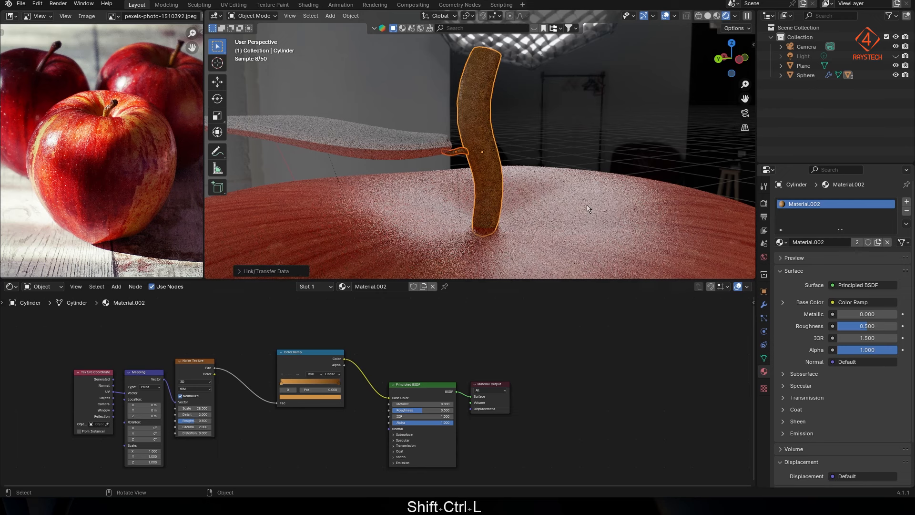
key("ctrl+s")
left_click(803, 124)
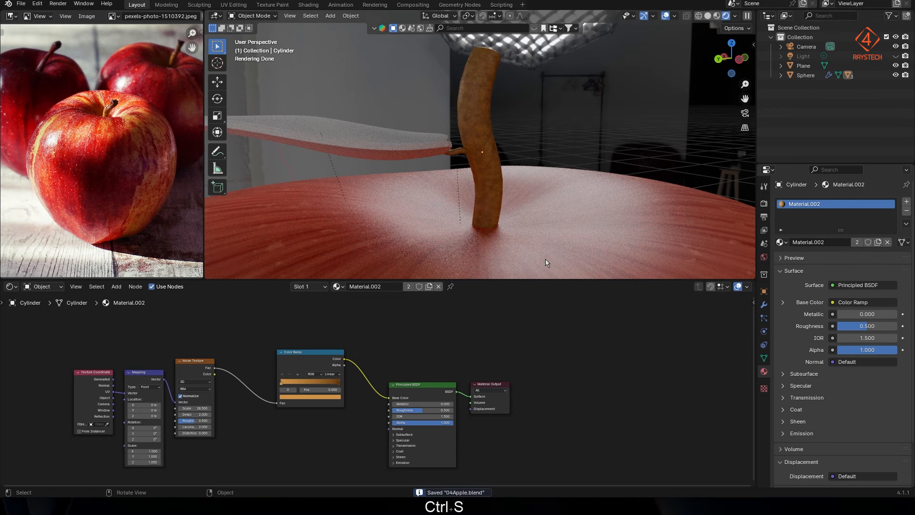
Give the leaf a new material with an orange-to-green Color Ramp feeding its Base Color
left_click(381, 147)
left_click(839, 242)
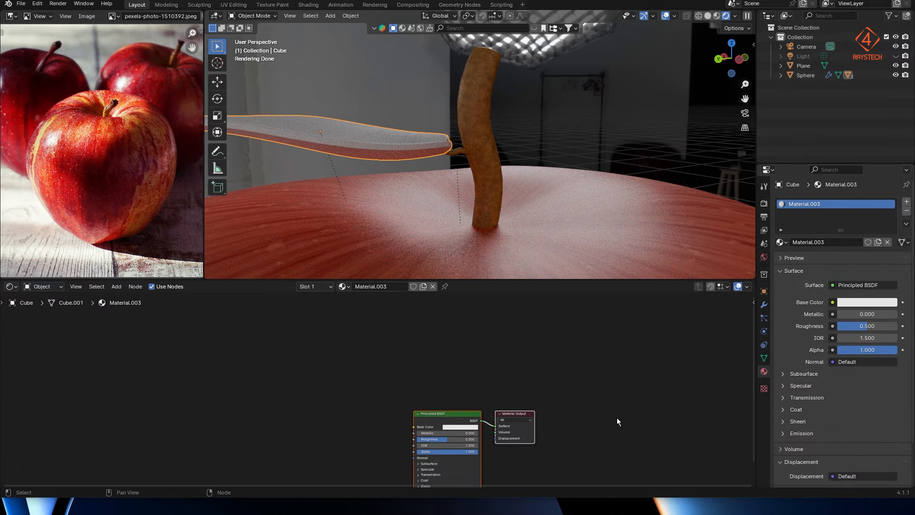
key("shift+a")
type("ramp")
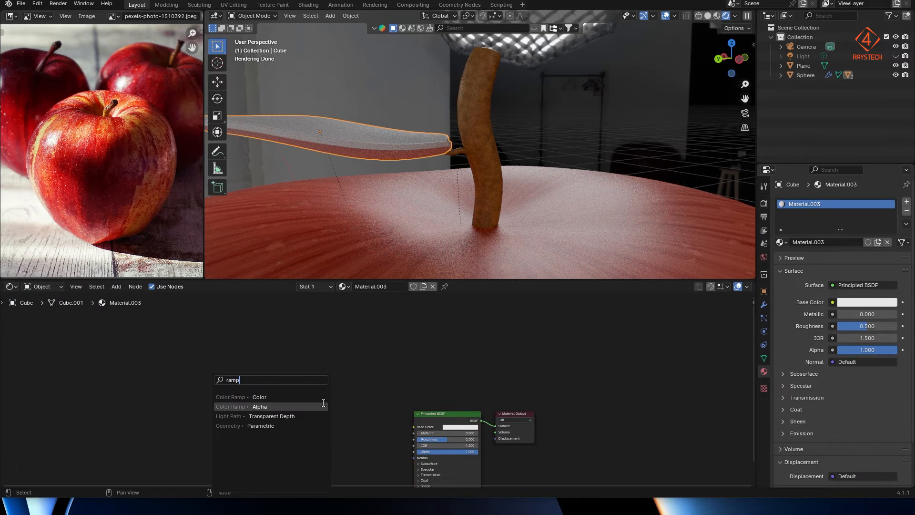
left_click(323, 402)
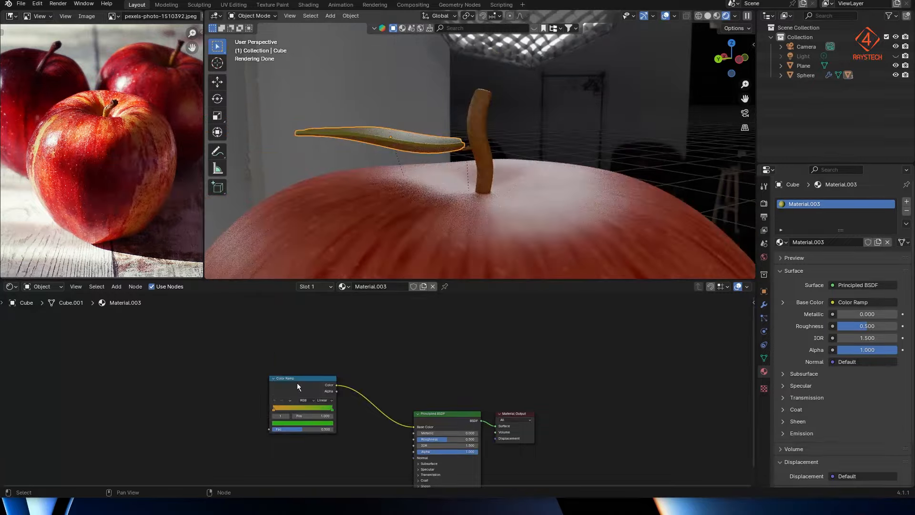
Drive the leaf's ramp with a UV-mapped Noise Texture, shift the green stop inward to about two-thirds, and save
key("ctrl+t")
left_click_drag(332, 408, 311, 409)
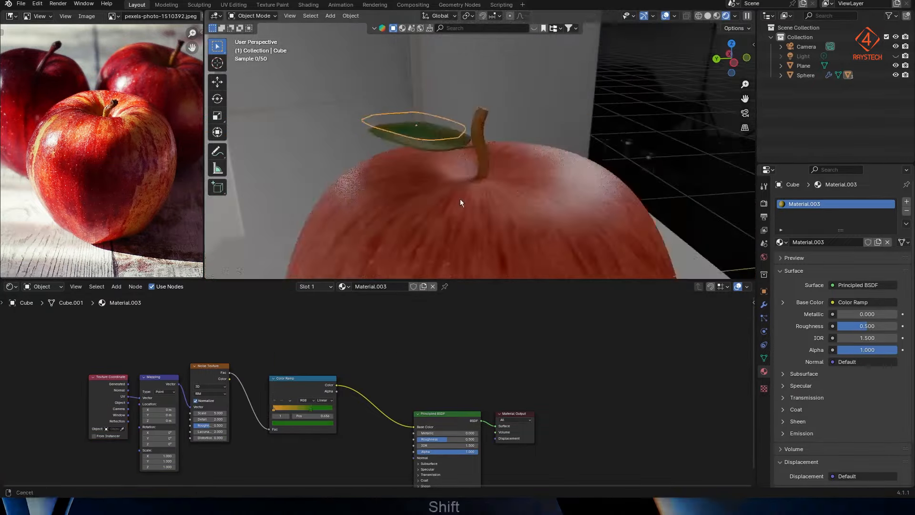
scroll(471, 221, "down", 4)
middle_click_drag(471, 221, 466, 202, "shift")
key("ctrl+s")
Change the first stop of the leaf's Color Ramp from orange to light green
left_click(274, 408)
left_click(305, 423)
left_click(312, 358)
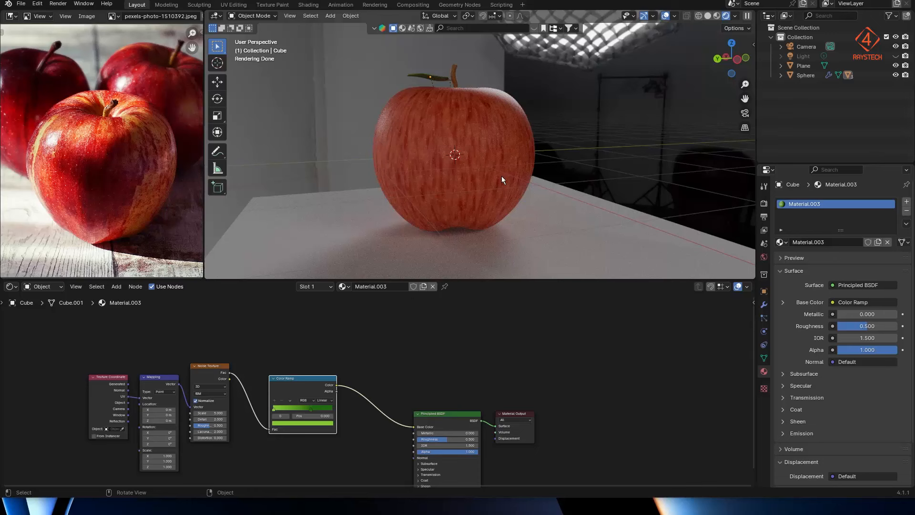
Add a Displacement node to the apple skin material, connected to the Material Output's Displacement input
left_click(501, 177)
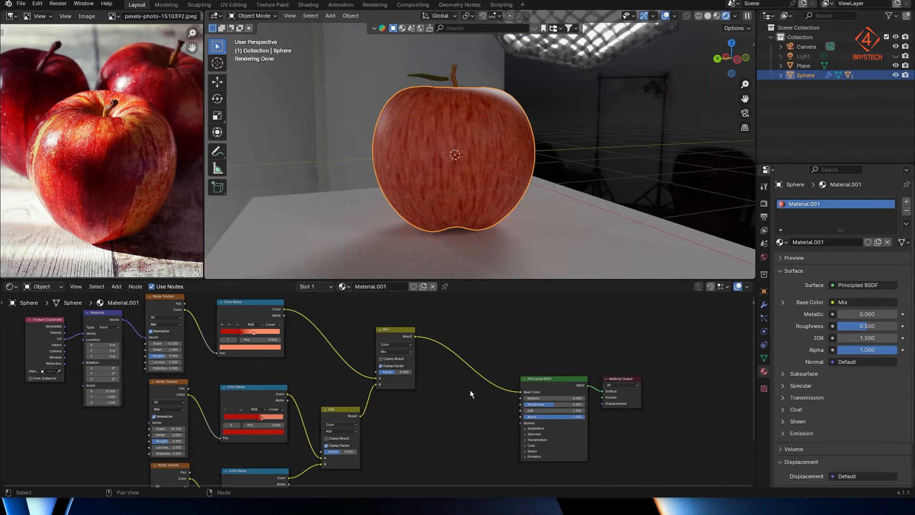
scroll(479, 383, "down", 2)
middle_click_drag(438, 430, 428, 395)
left_click_drag(573, 345, 512, 442)
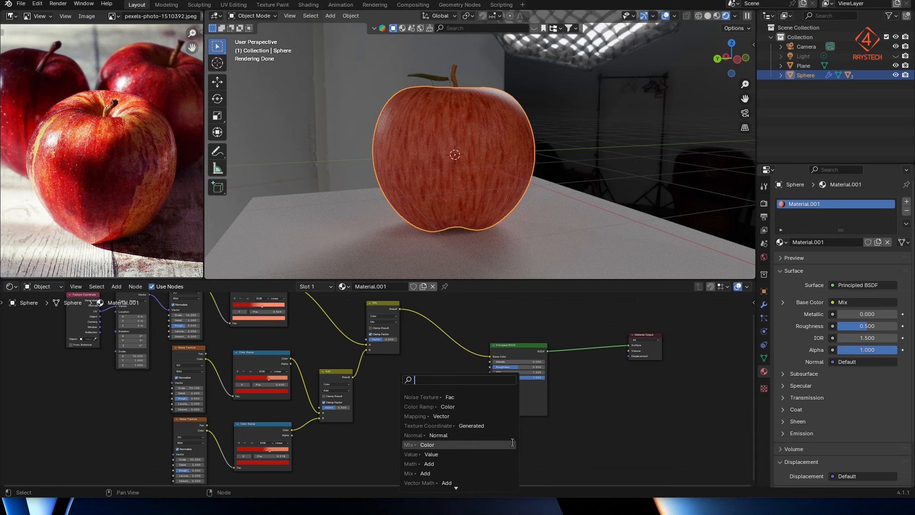
type("displace")
key("Return")
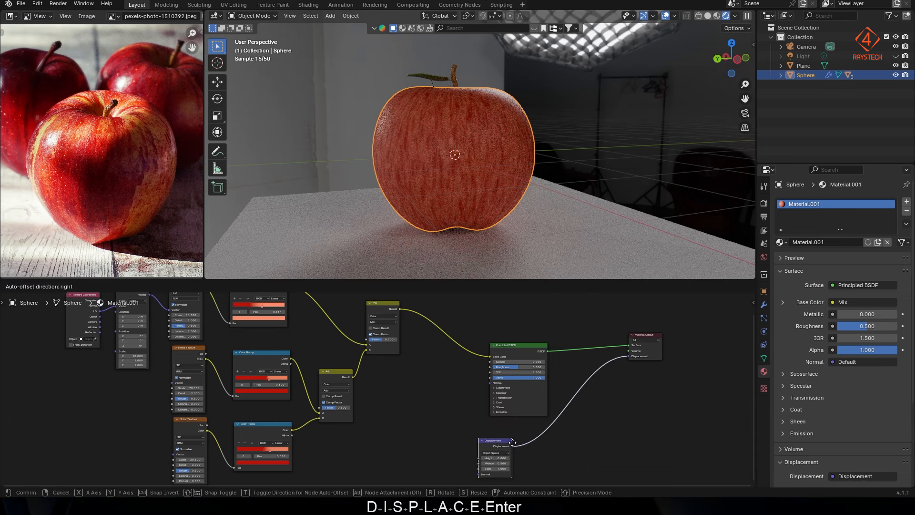
left_click(512, 443)
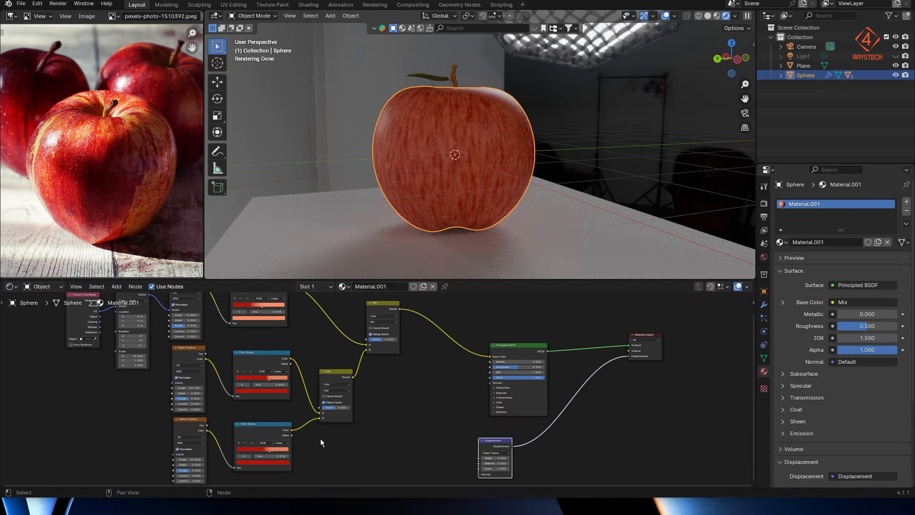
Connect the lowest Color Ramp's colour directly to the Base Color of the apple skin's Principled BSDF
left_click_drag(292, 430, 490, 357)
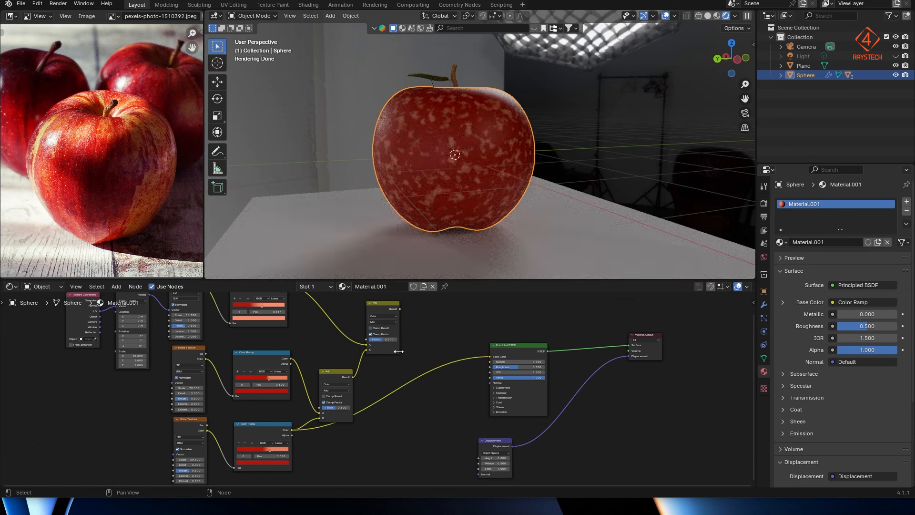
Connect the lowest Color Ramp's colour to the Displacement node's Height and the Mix node's Result back to the Base Color
left_click_drag(291, 358, 485, 356)
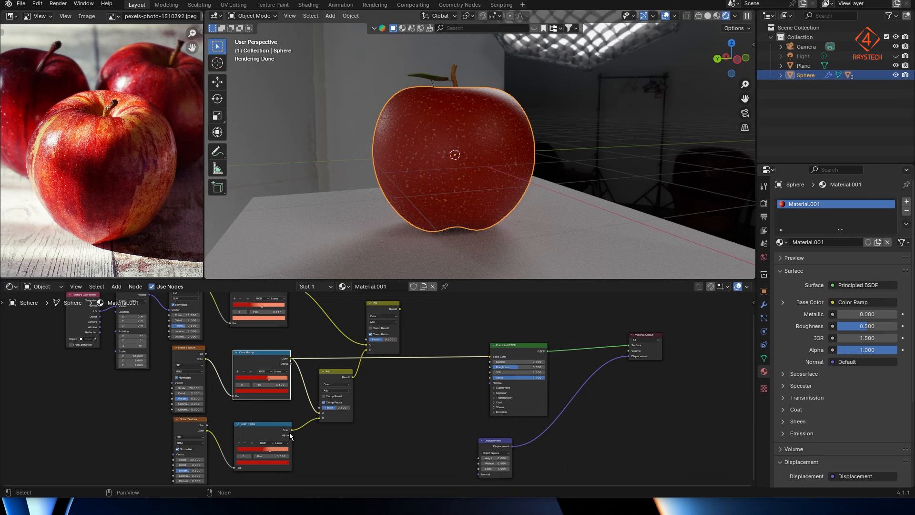
left_click_drag(292, 430, 479, 458)
left_click_drag(400, 309, 492, 361)
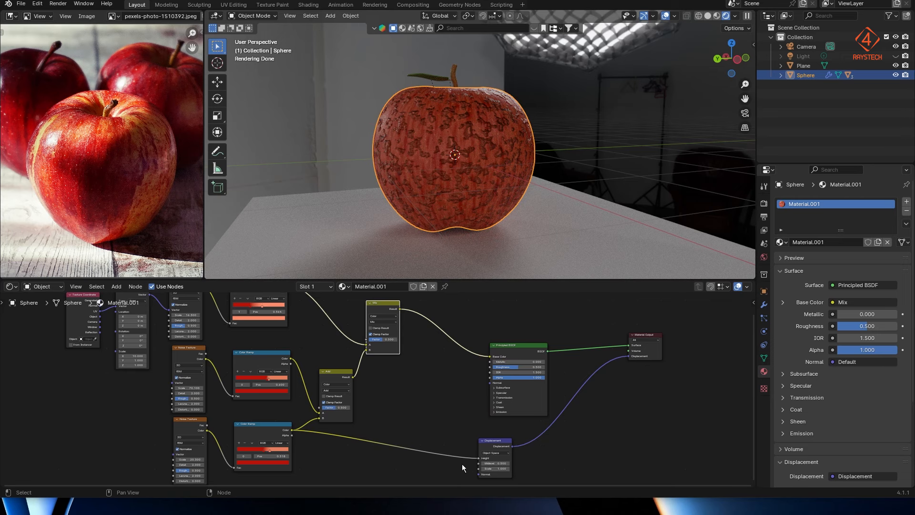
Set the Scale of the apple skin's Displacement node to 0.1
left_click(499, 469)
type("0.1")
key("Return")
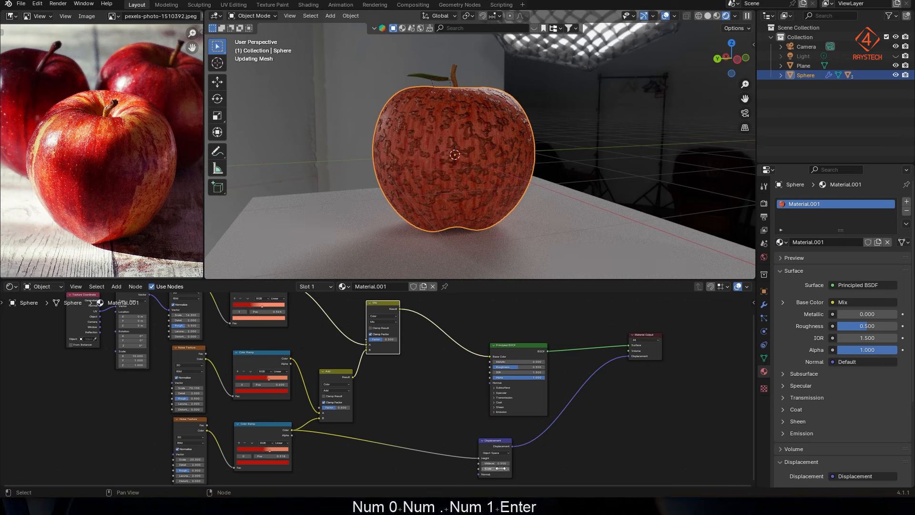
Try inverted displacement on the apple skin with Scale values of -0.1 and -0.05
scroll(475, 125, "up", 4)
middle_click_drag(475, 125, 534, 140, "shift")
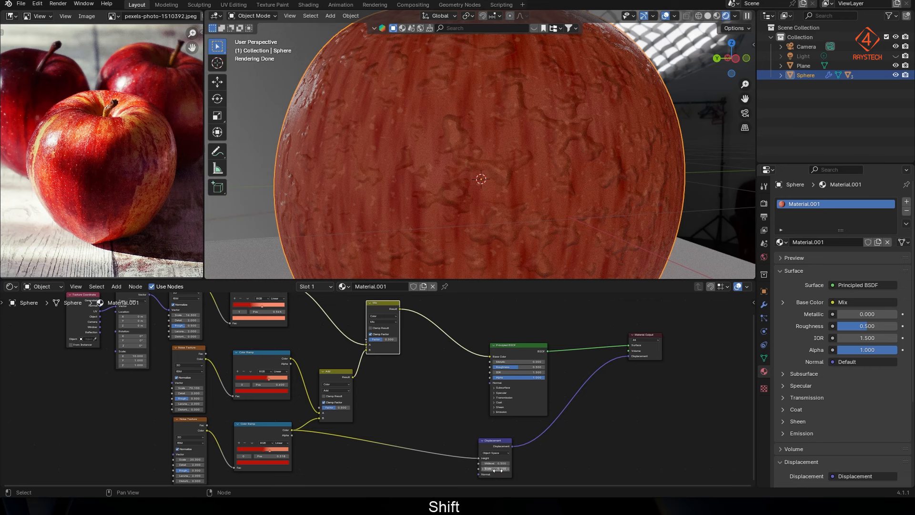
left_click(498, 468)
type("-0.1")
key("Return")
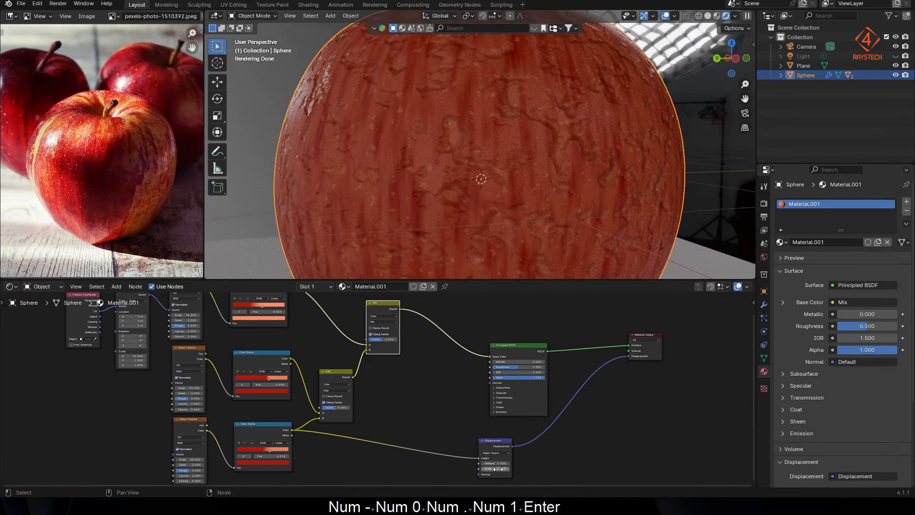
left_click(498, 468)
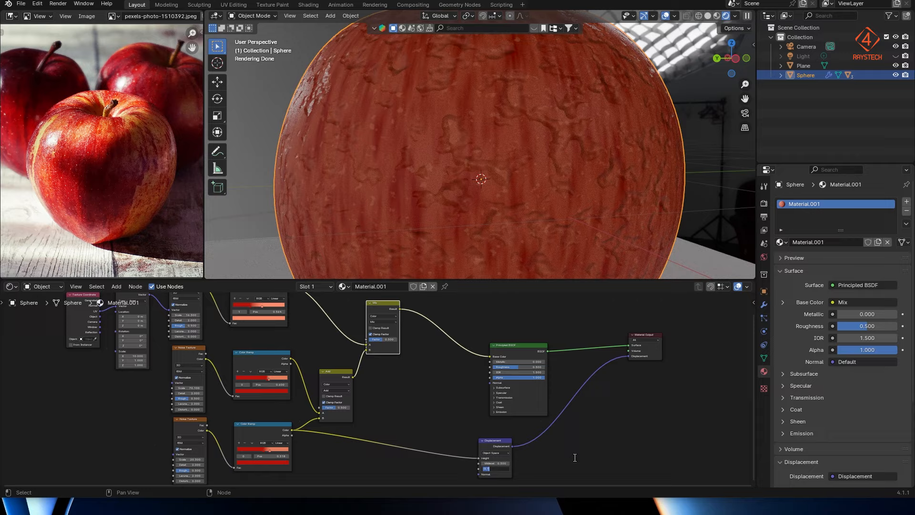
type("-0.05")
key("Return")
Set the Displacement node's Scale to -0.02 and check the whole apple in the rendered view
scroll(519, 455, "up", 3)
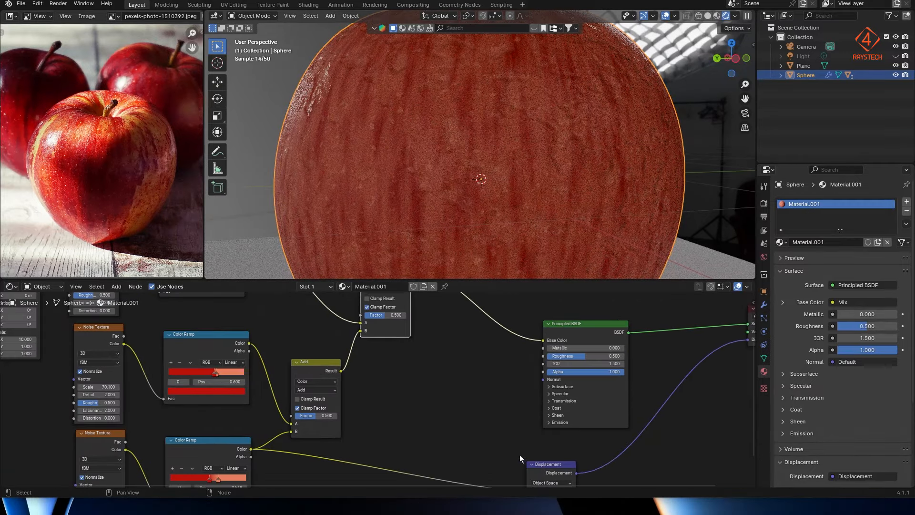
middle_click_drag(519, 455, 448, 353)
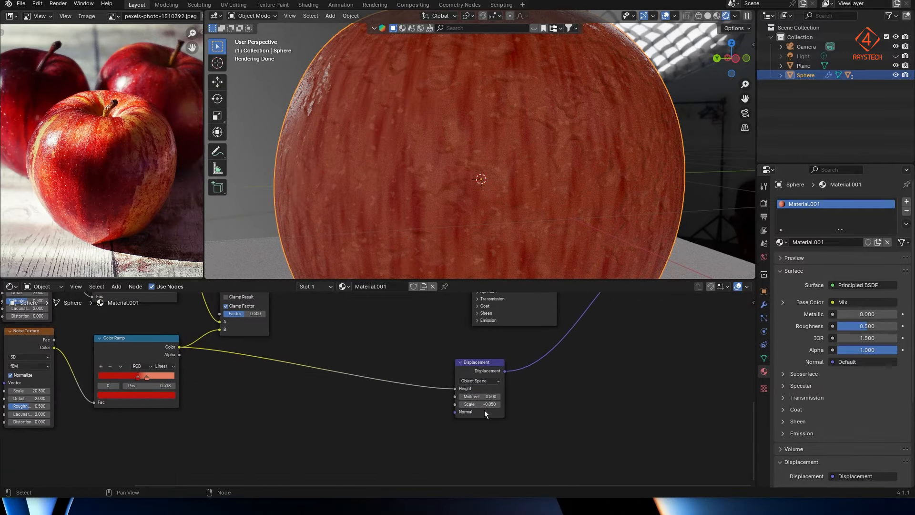
left_click(482, 404)
left_click(471, 404)
type("2")
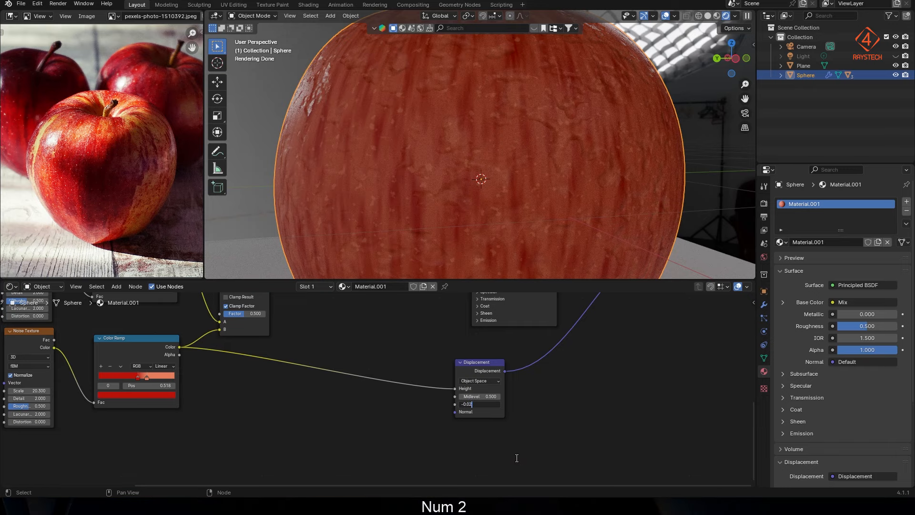
key("Return")
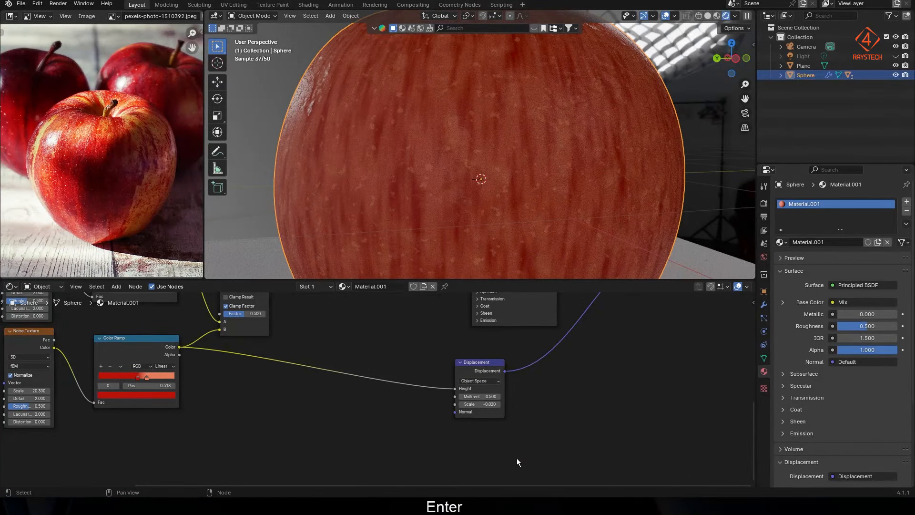
middle_click_drag(331, 103, 516, 162)
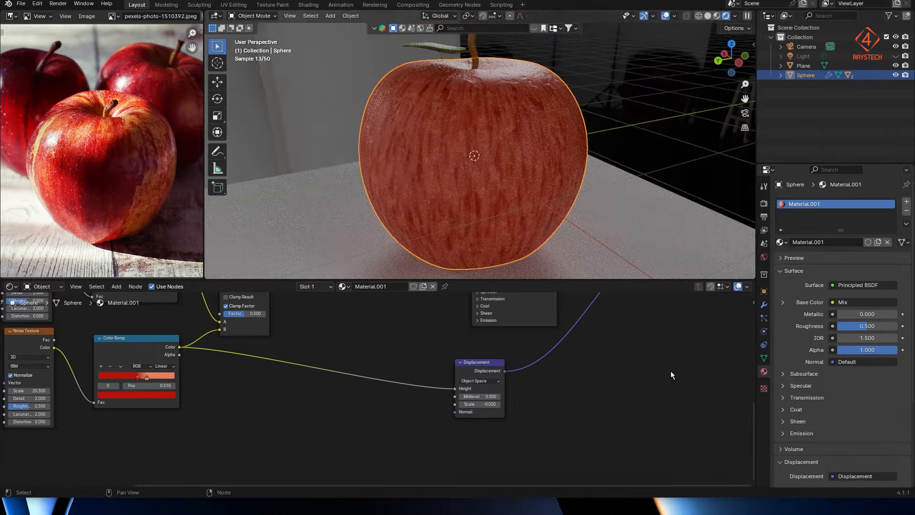
scroll(625, 370, "down", 3)
middle_click_drag(545, 372, 600, 445)
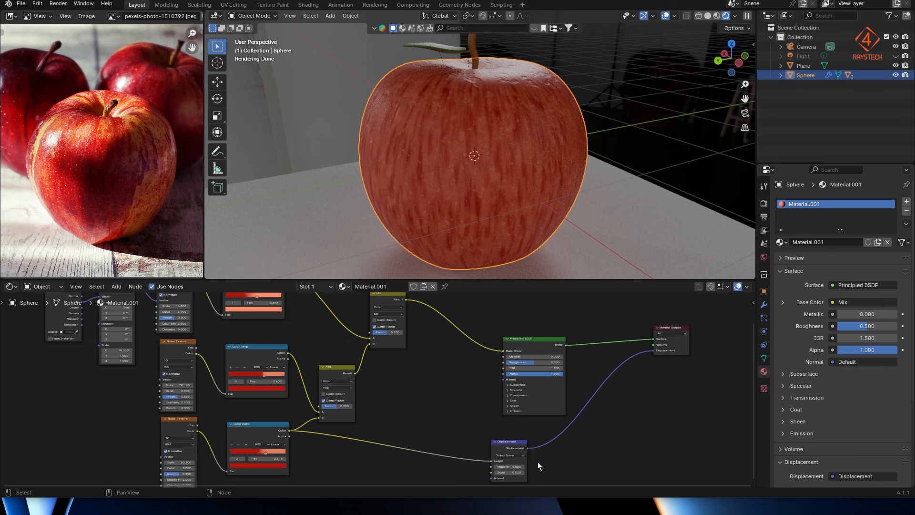
Set the Midlevel of the Displacement node in the apple's material to 0
left_click(510, 466)
type("0")
key("Return")
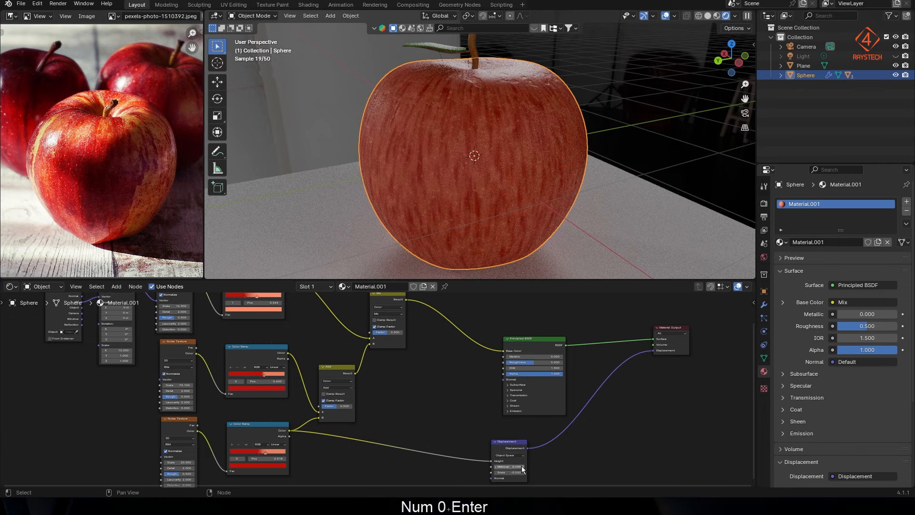
middle_click_drag(472, 186, 517, 194)
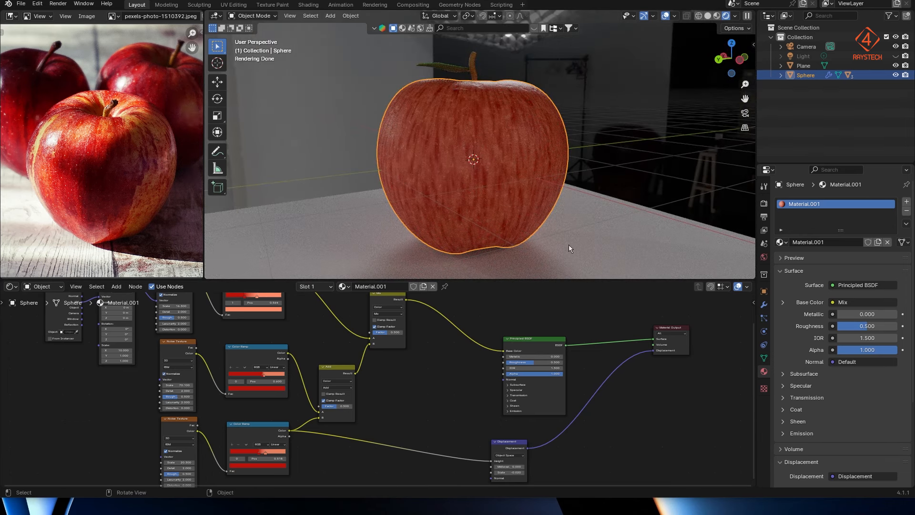
Set the scene's color management Look to Medium High Contrast
left_click(764, 217)
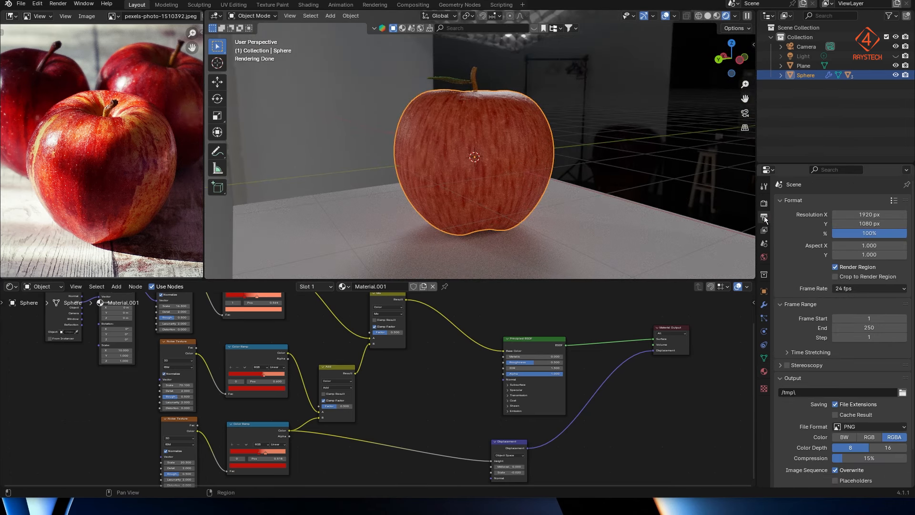
left_click(764, 204)
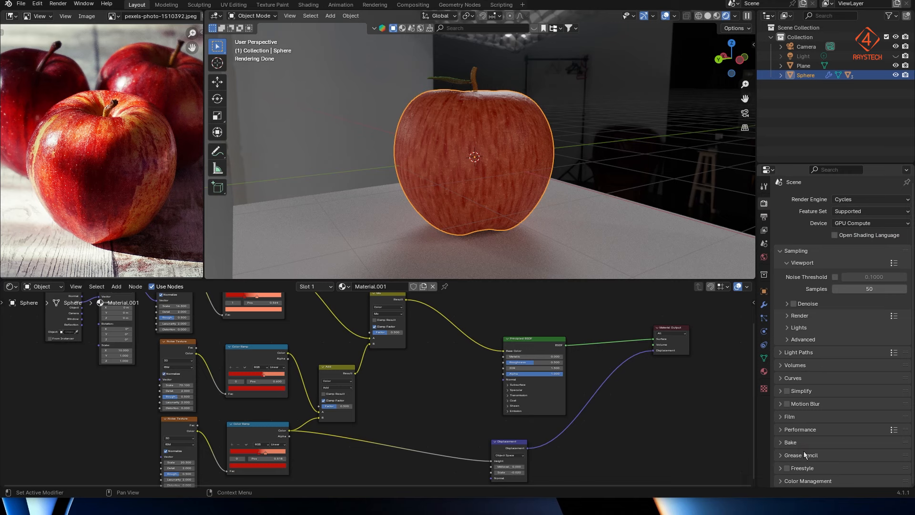
scroll(825, 438, "down", 5)
left_click(837, 425)
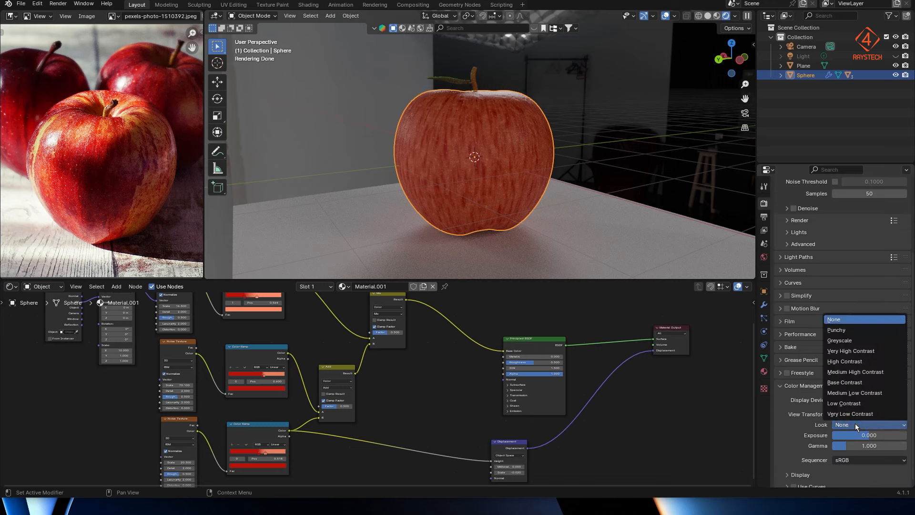
left_click(856, 372)
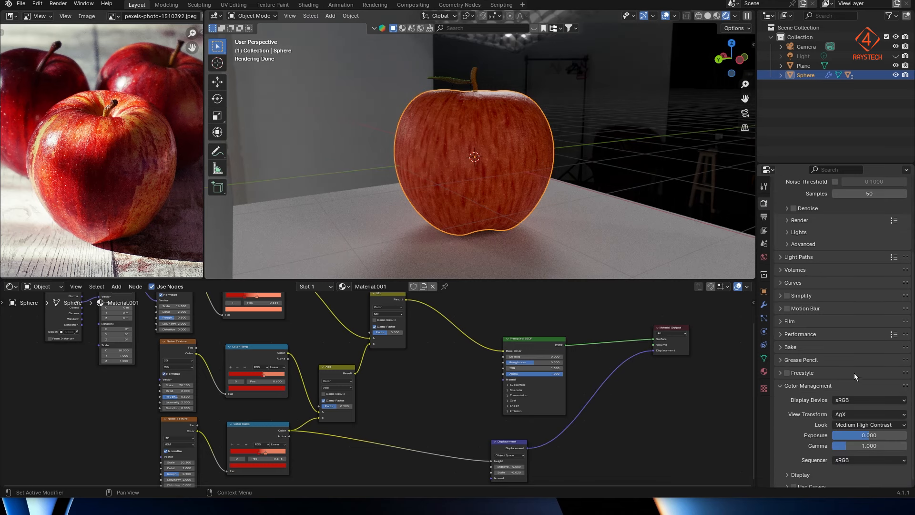
middle_click_drag(527, 159, 542, 153)
left_click(755, 153)
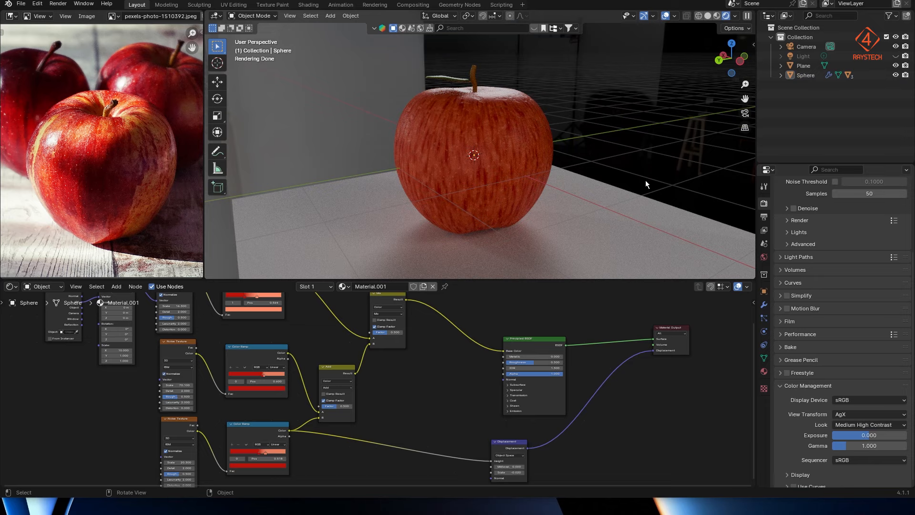
middle_click_drag(645, 184, 634, 157)
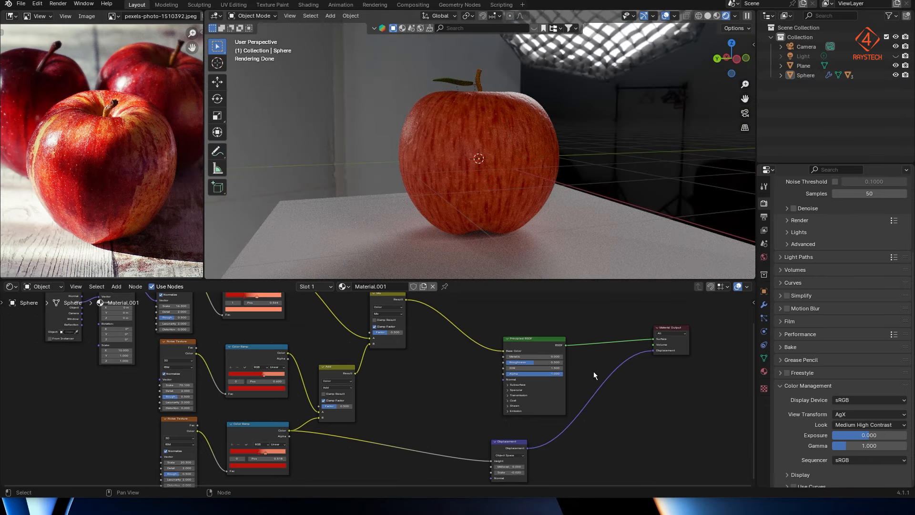
Change the Scale value of the Displacement node in the apple's material
left_click(513, 472)
key("shift+Left")
type("1")
key("Return")
middle_click_drag(519, 203, 512, 189)
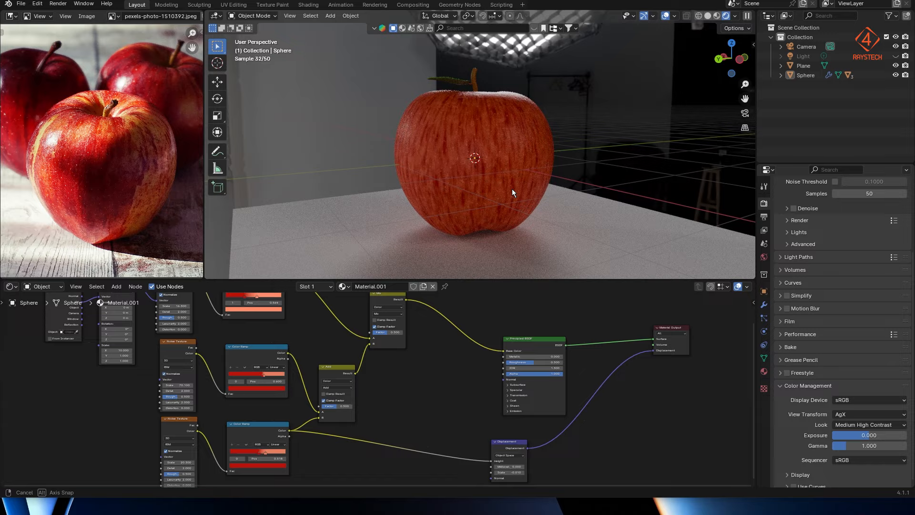
left_click(513, 192)
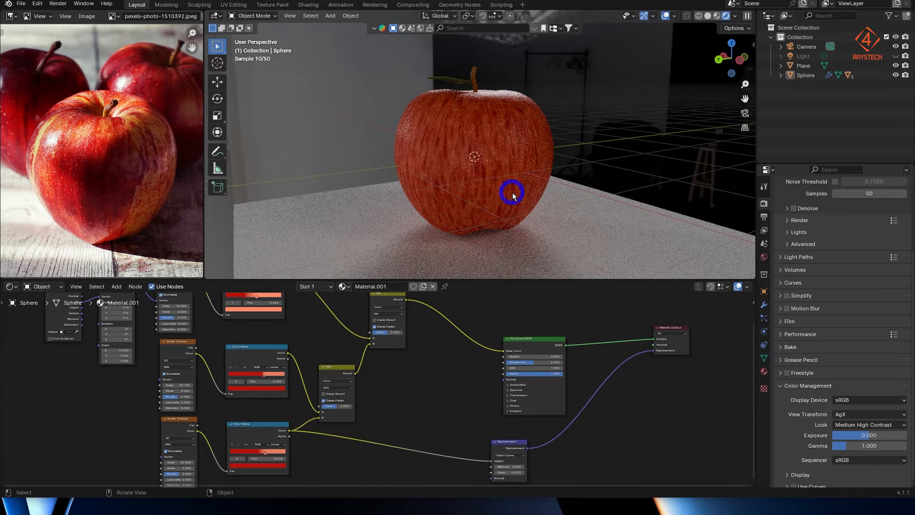
Give the plane a new material with a near-black base color at Value 0.044, and save the file
left_click(764, 371)
left_click(815, 242)
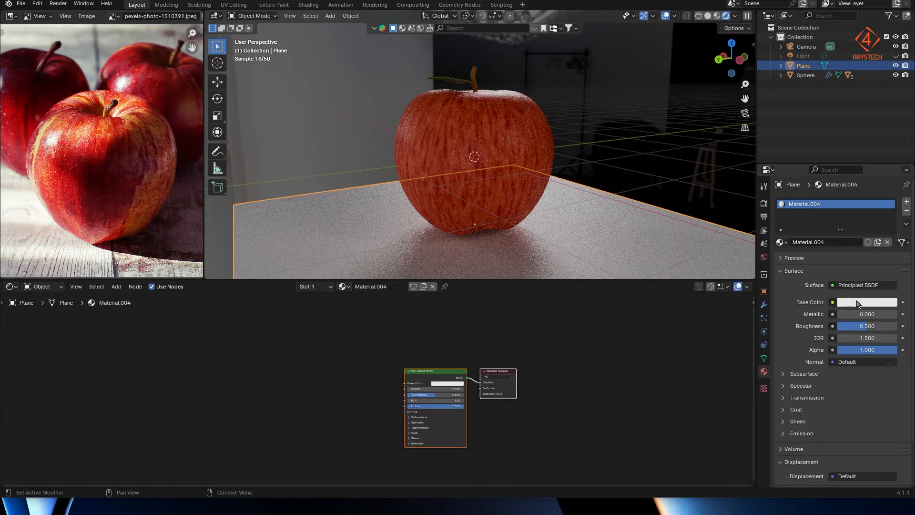
left_click(856, 302)
left_click_drag(889, 157, 890, 181)
left_click_drag(888, 206, 888, 216)
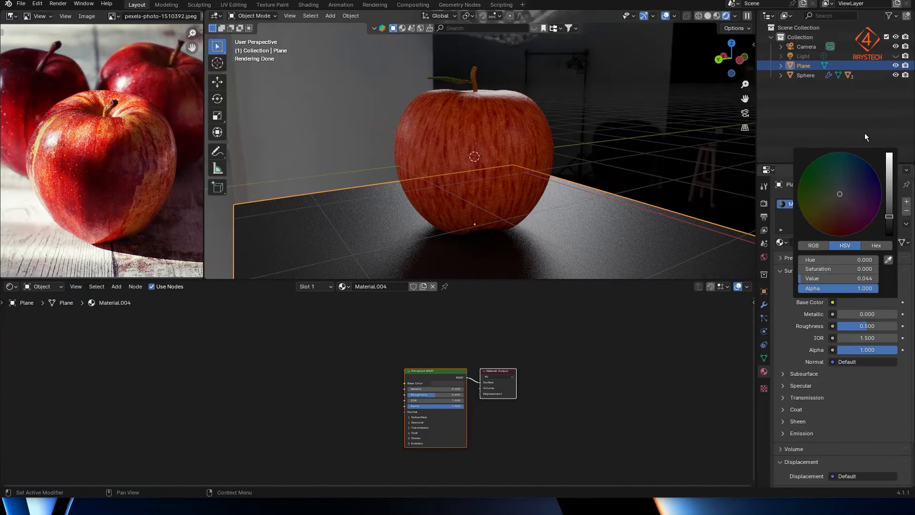
left_click(654, 161)
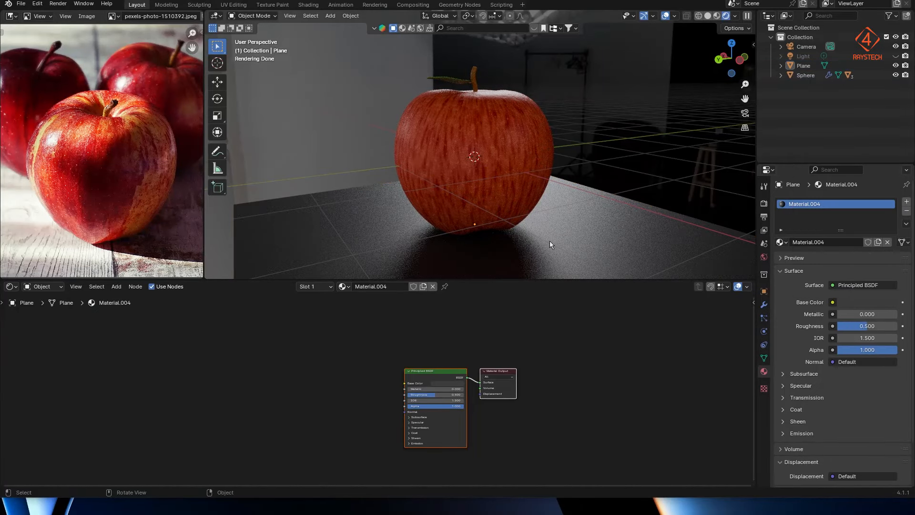
middle_click_drag(550, 242, 548, 224)
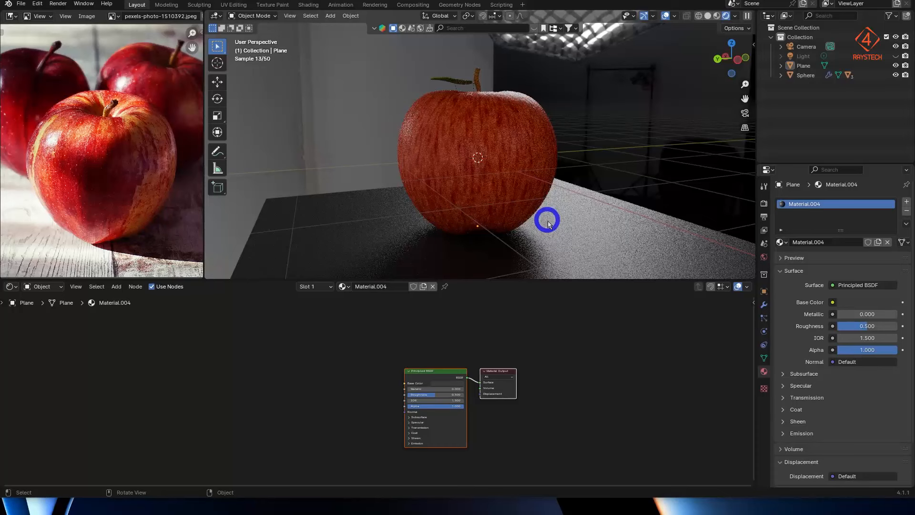
key("ctrl+s")
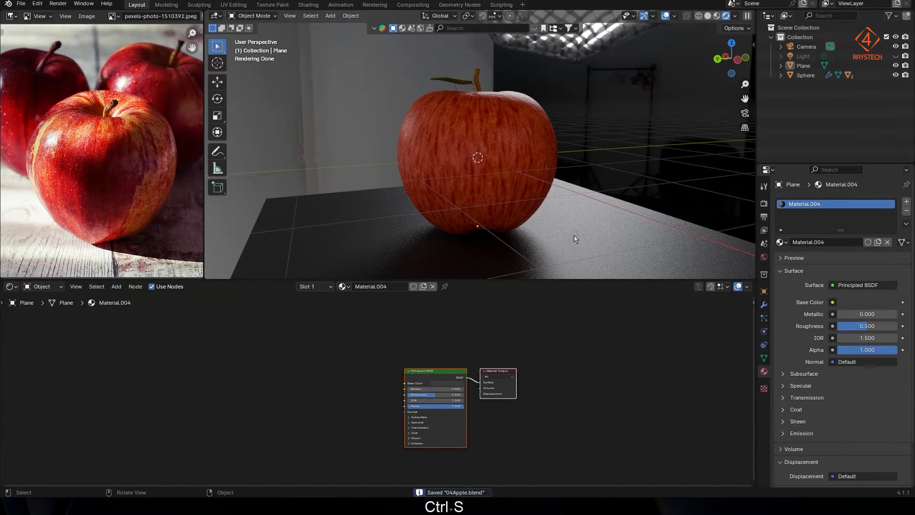
Lower the roughness of the apple's Principled BSDF to about 0.273 and save the file
left_click(526, 166)
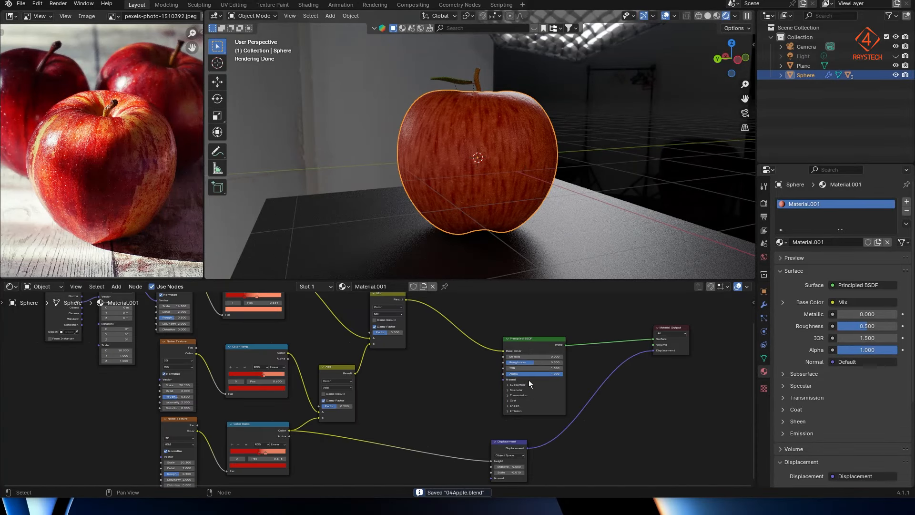
scroll(528, 379, "up", 2)
left_click_drag(591, 352, 576, 354)
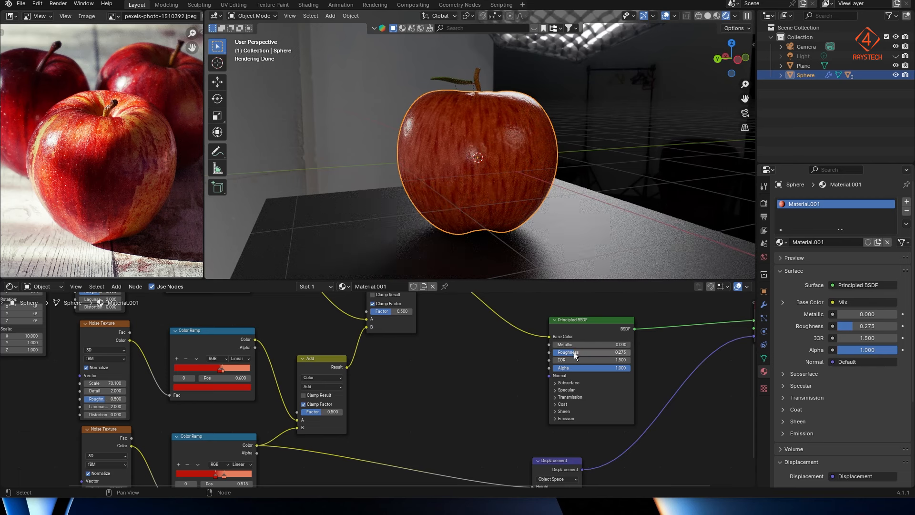
key("ctrl+s")
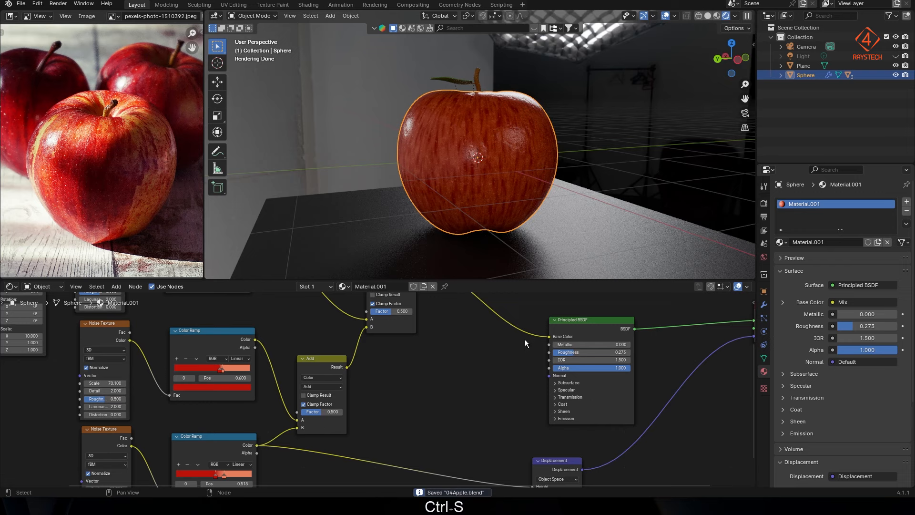
middle_click_drag(499, 213, 488, 219)
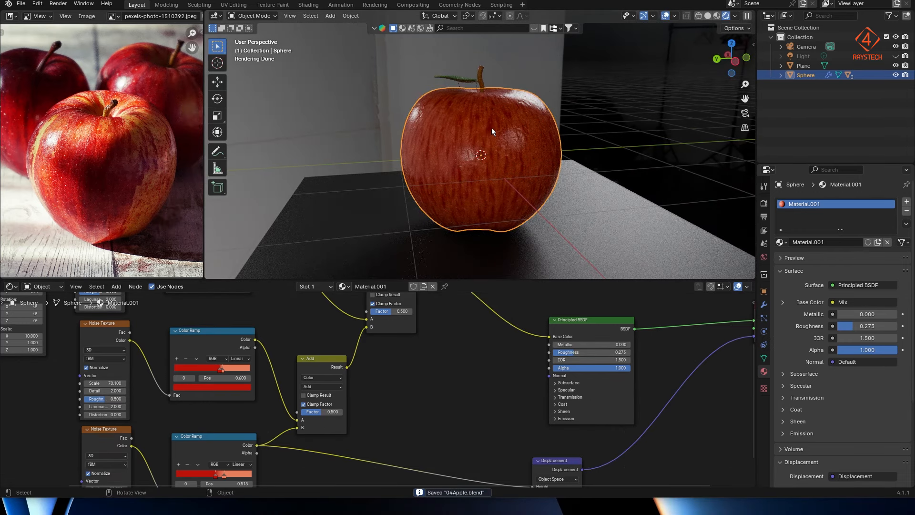
middle_click_drag(645, 160, 576, 174)
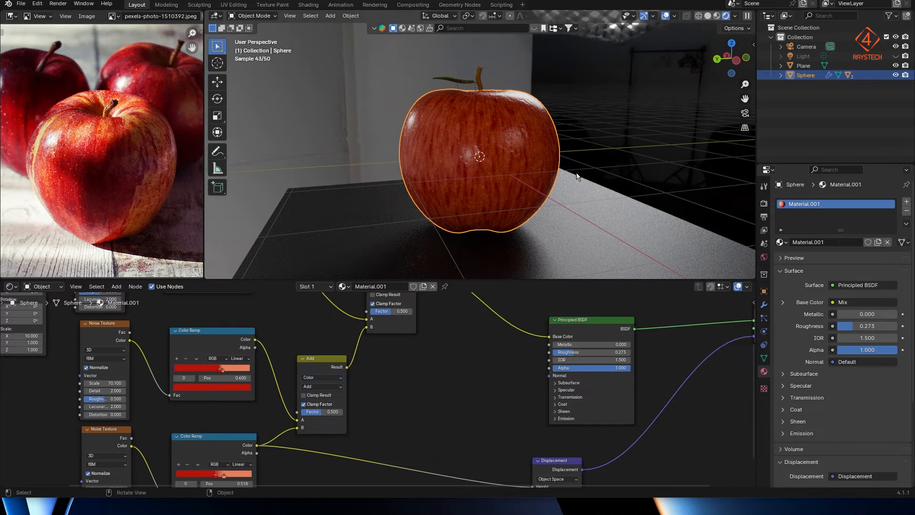
Rotate the apple around the Z axis to turn its leaf to the opposite side, and save the file
left_click(825, 127)
left_click(808, 75)
key("r")
key("z")
key("Return")
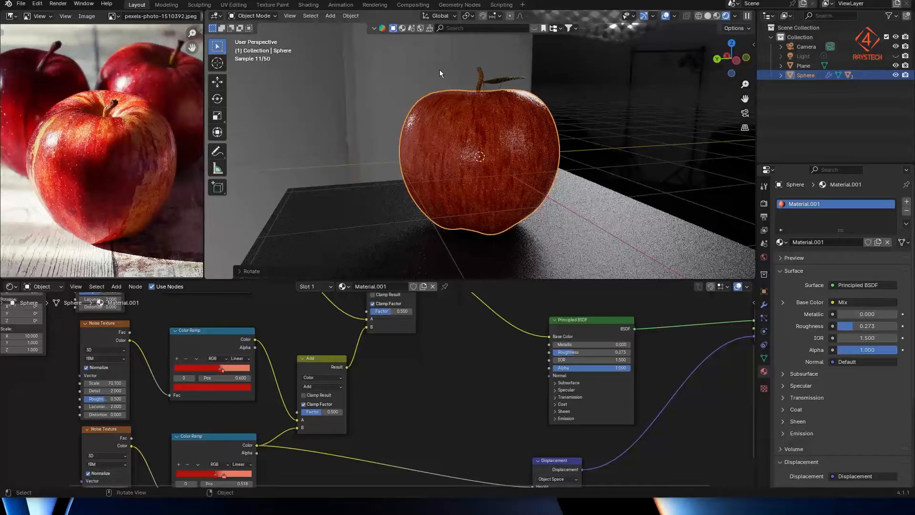
left_click(579, 147)
middle_click_drag(575, 222, 561, 208)
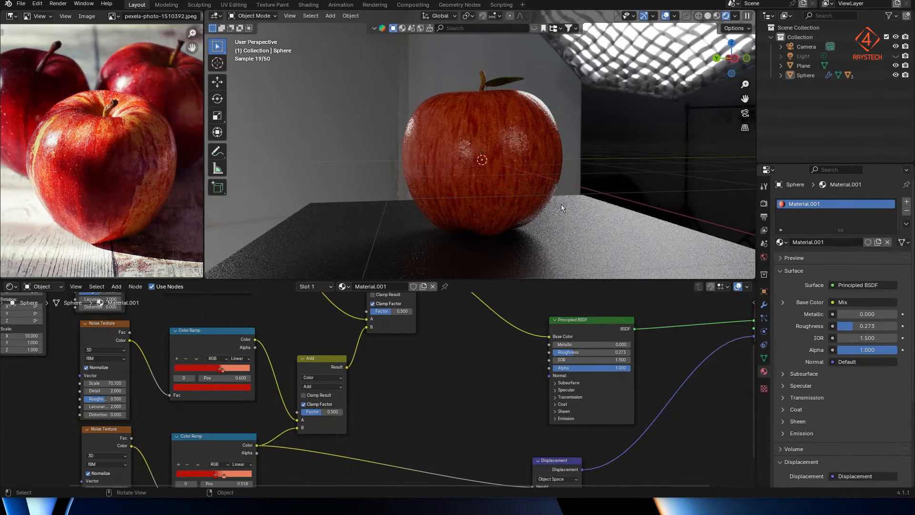
key("ctrl+s")
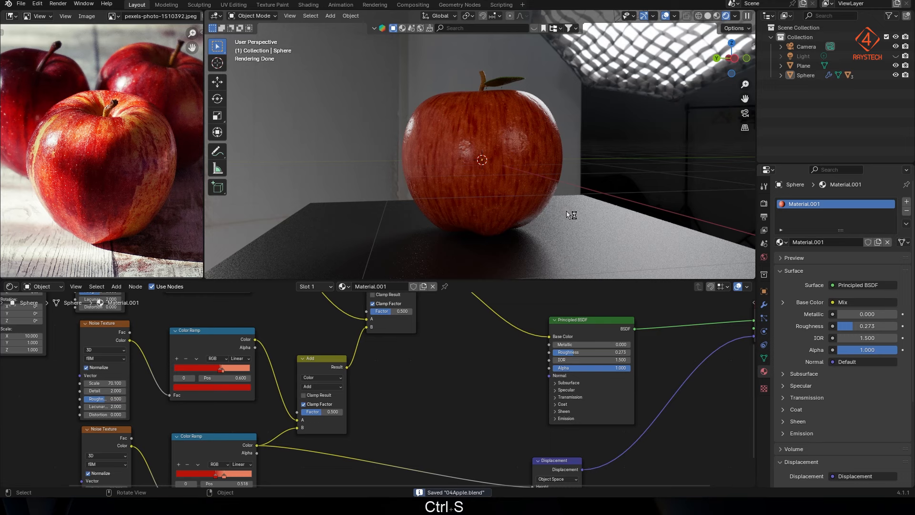
Hide the viewport overlays and set the Cycles viewport samples to 200
left_click(665, 17)
left_click(764, 216)
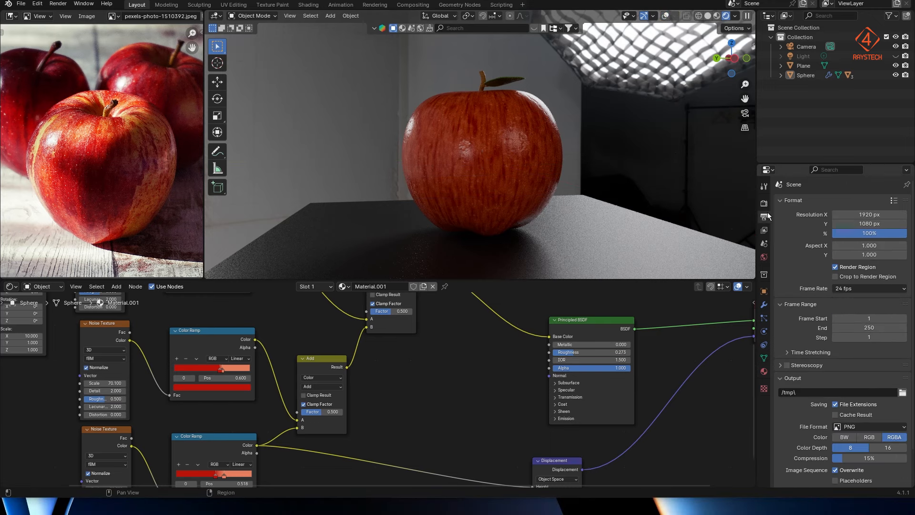
left_click(764, 203)
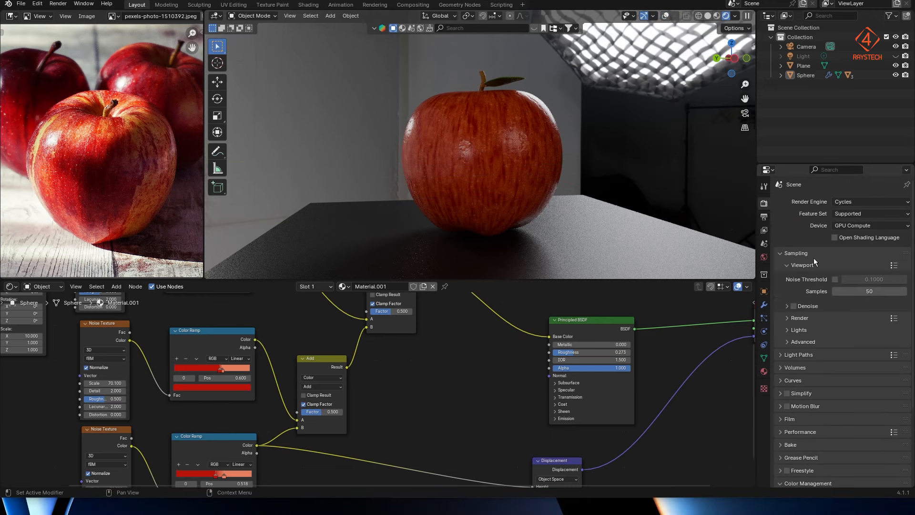
left_click(884, 286)
type("200")
key("Return")
middle_click_drag(503, 170, 514, 185)
middle_click_drag(542, 142, 577, 184)
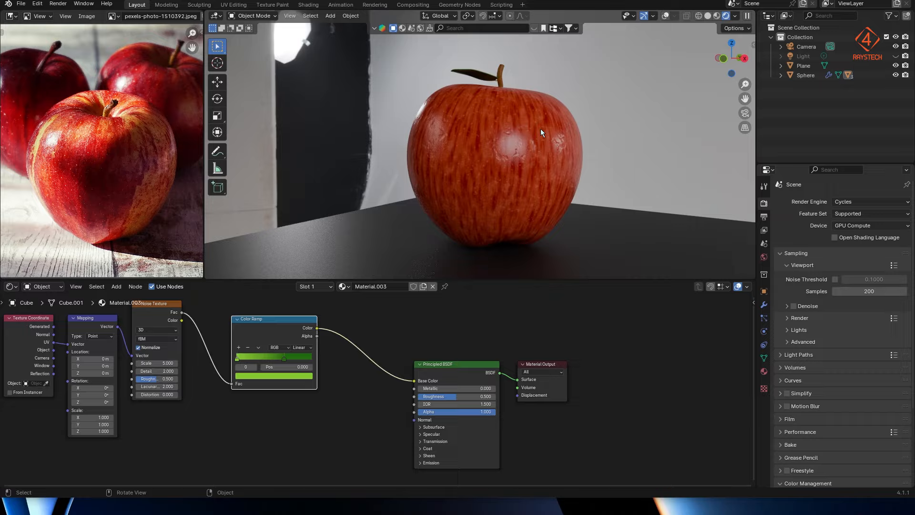
Try to rotate the leaf about the global X axis, and undo the rotation
key("r")
key("x")
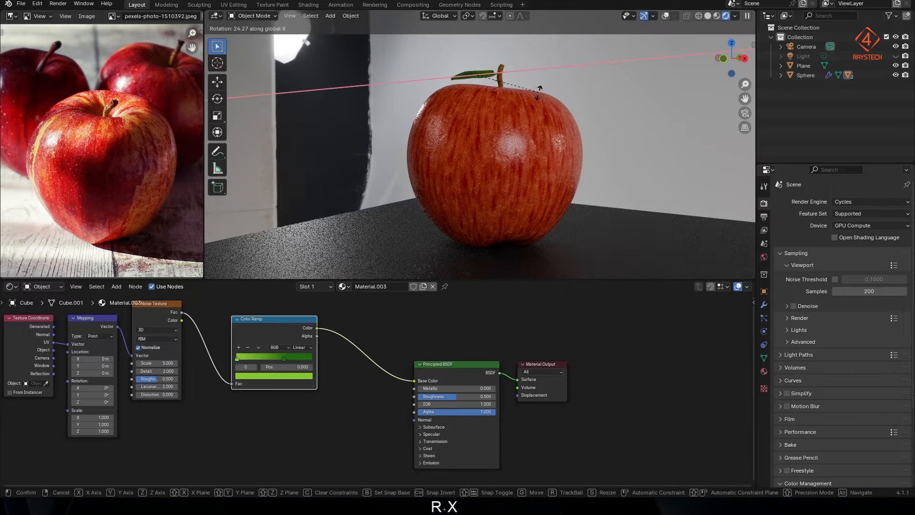
left_click(539, 104)
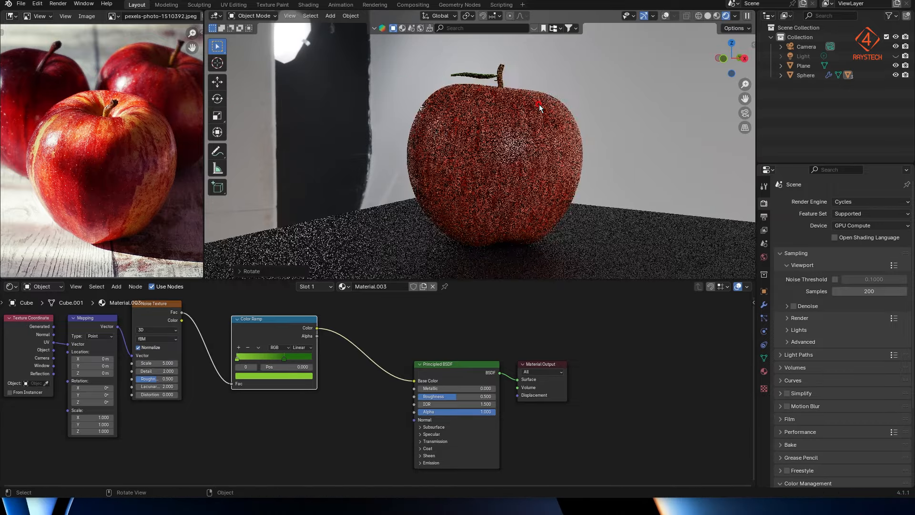
key("ctrl+z")
key("ctrl+z")
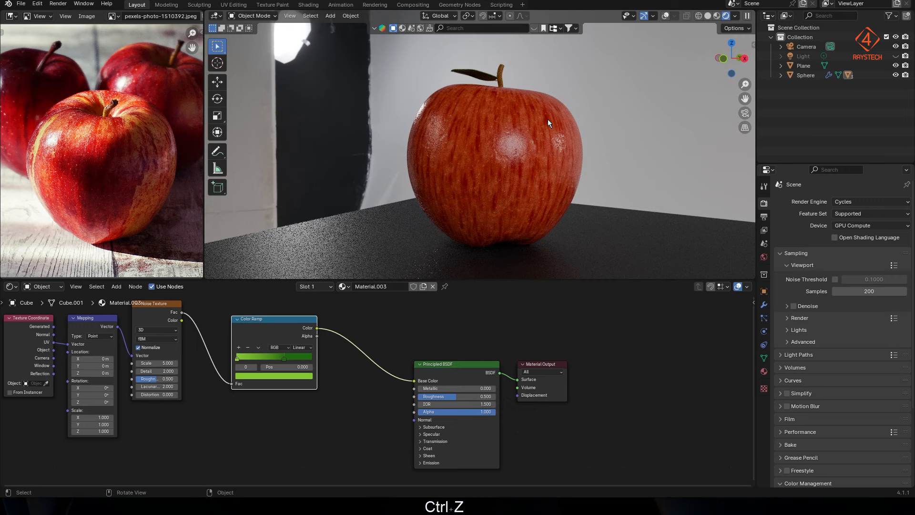
Align the active camera to the current view of the apple
left_click(289, 16)
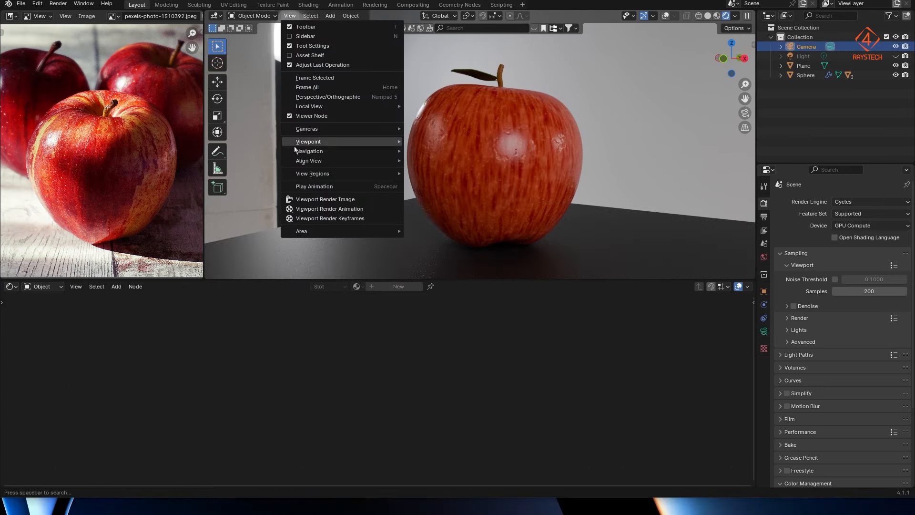
mouse_move(343, 162)
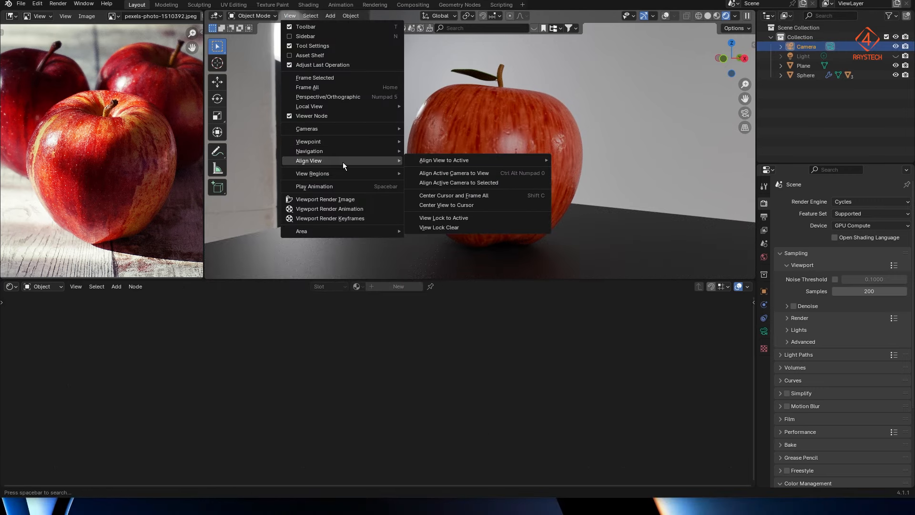
left_click(443, 171)
Move the camera backward in walk navigation to fit the whole apple in frame, fit the camera frame to the viewport, and save the file
key("shift+grave")
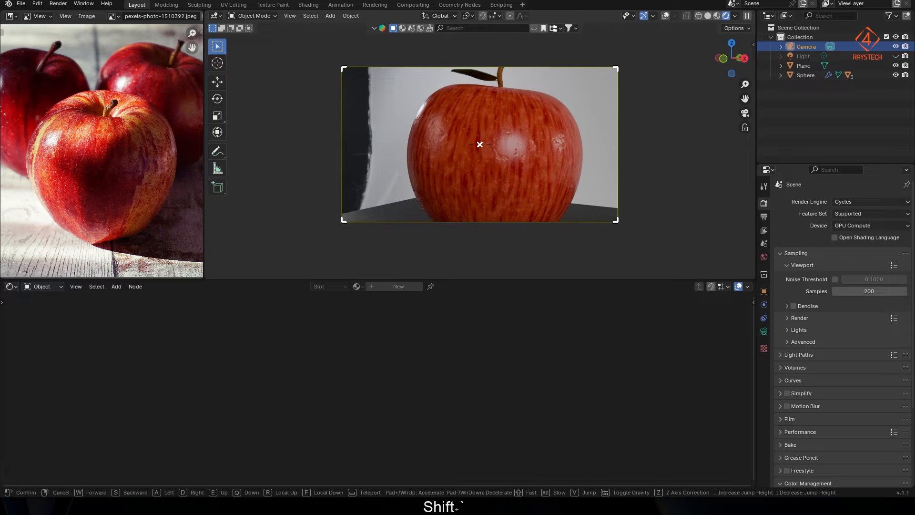
key("s")
key("s")
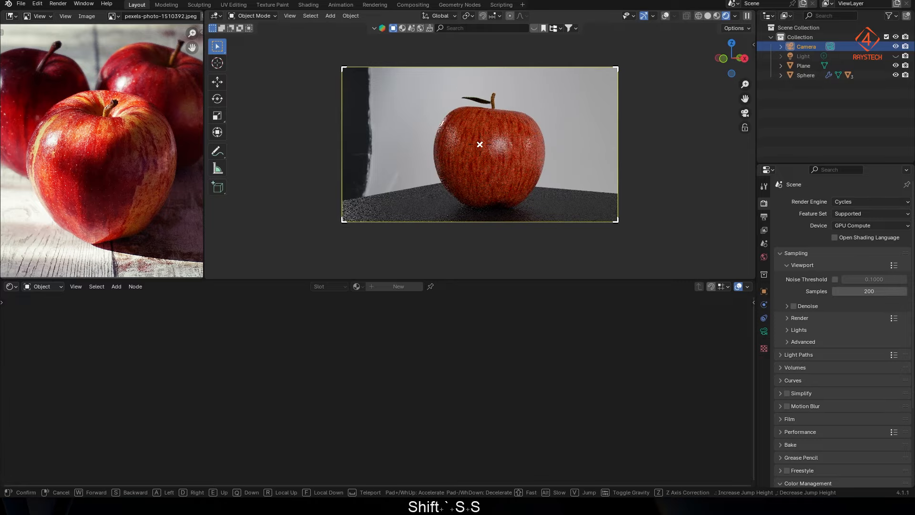
key("s")
left_click(493, 188)
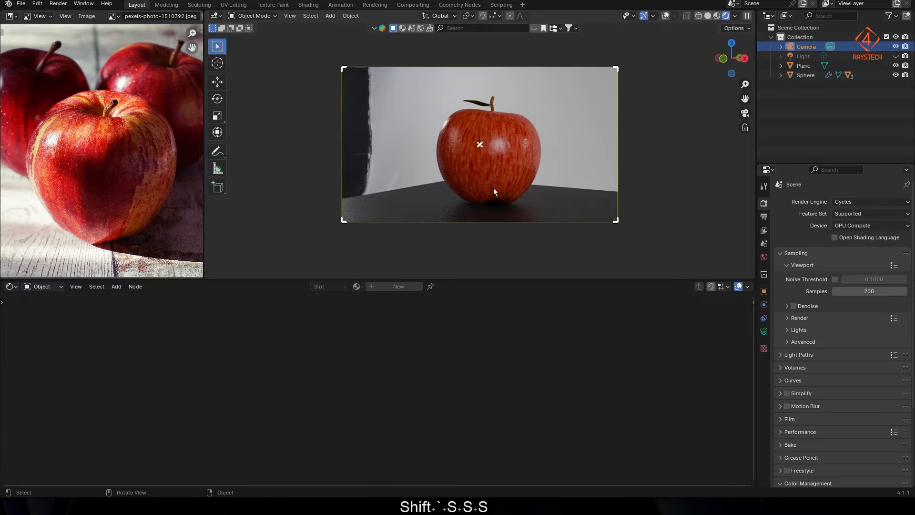
key("Home")
key("ctrl+s")
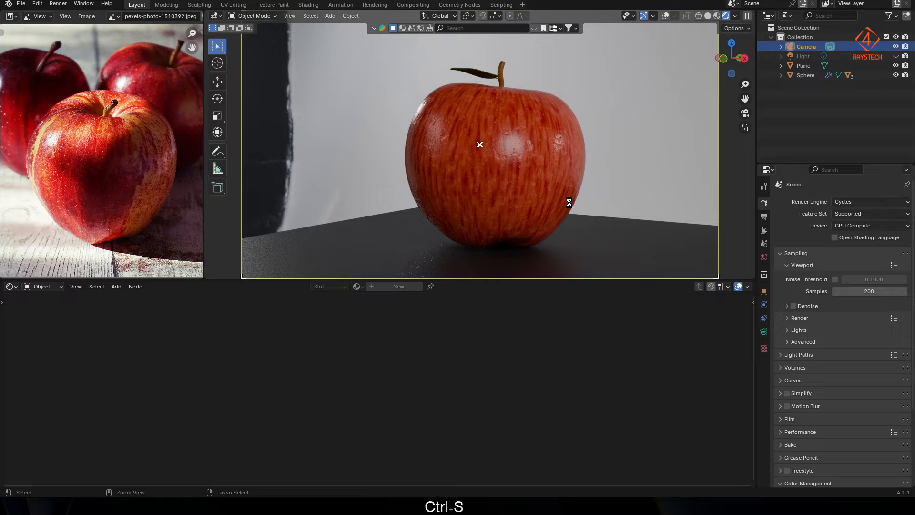
Select the leaf and then the stem, show the viewport overlays, and parent the leaf to the stem
middle_click_drag(567, 200, 519, 147)
scroll(505, 103, "up", 4)
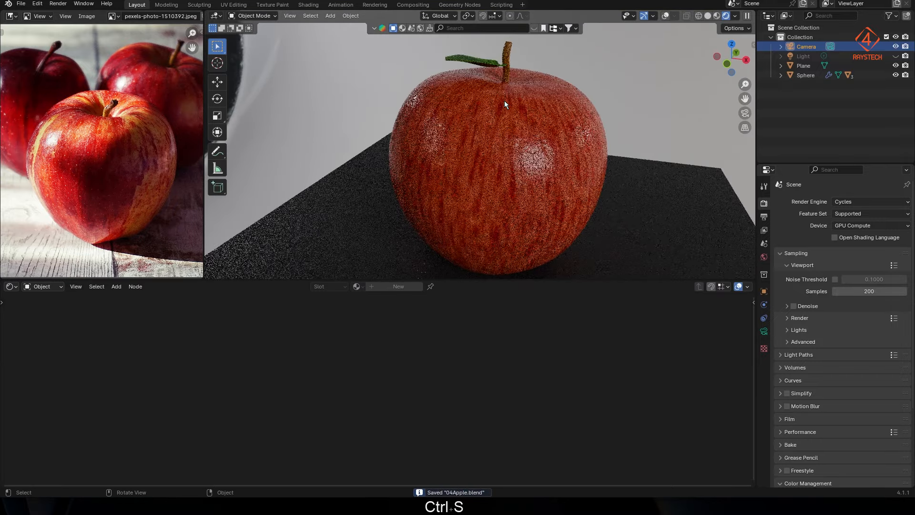
middle_click_drag(504, 101, 481, 213, "shift")
scroll(484, 175, "up", 4)
left_click(463, 227)
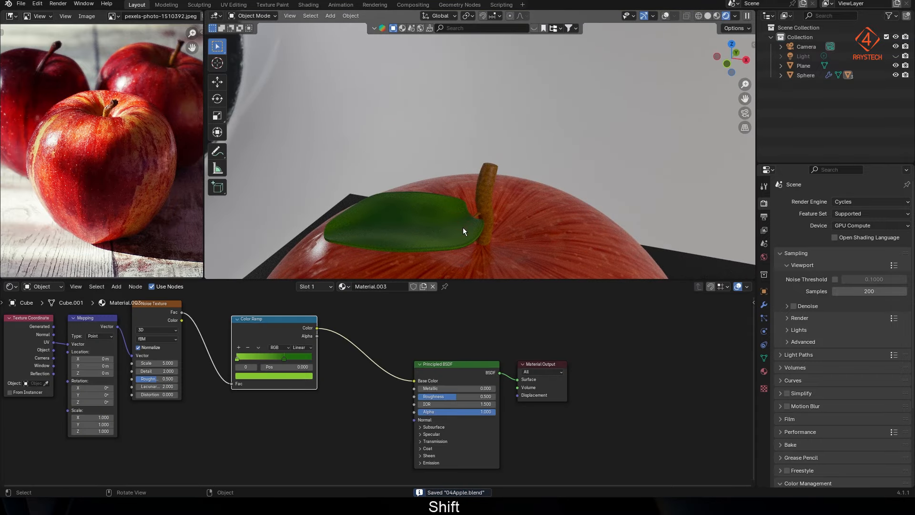
left_click(476, 217, "shift")
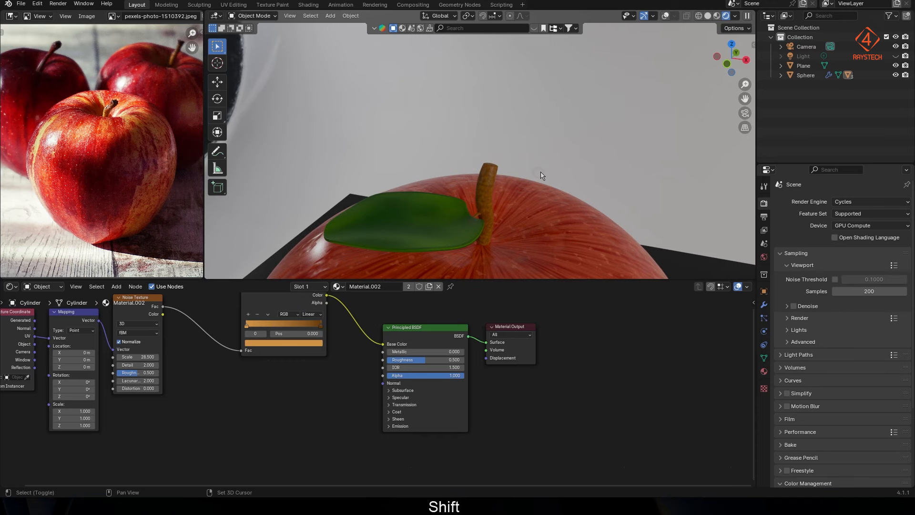
left_click(666, 16)
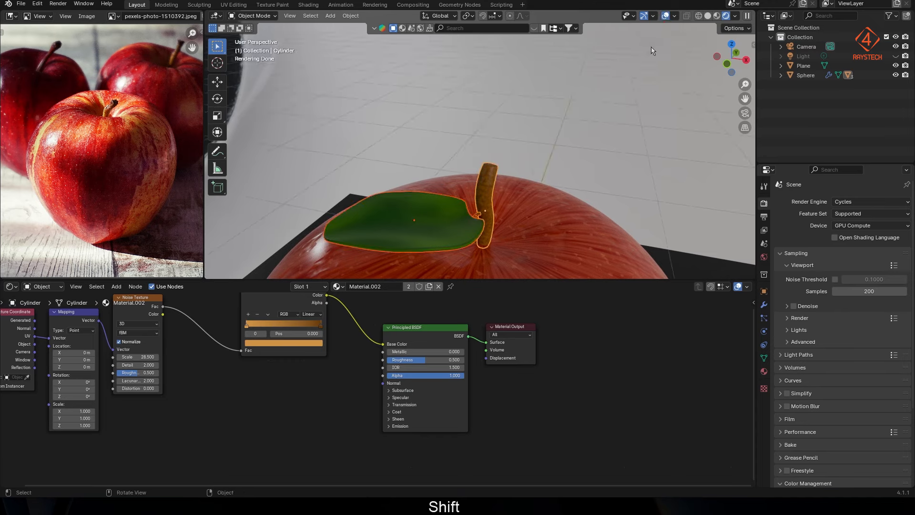
key("ctrl+p")
left_click(590, 161)
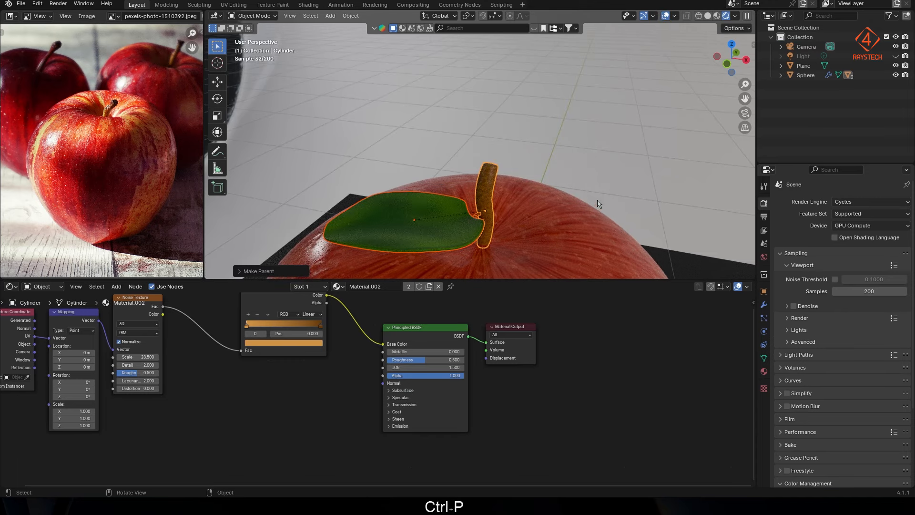
Rotate the stem with its leaf slightly about the global Y axis, and return to the camera view
left_click(602, 153)
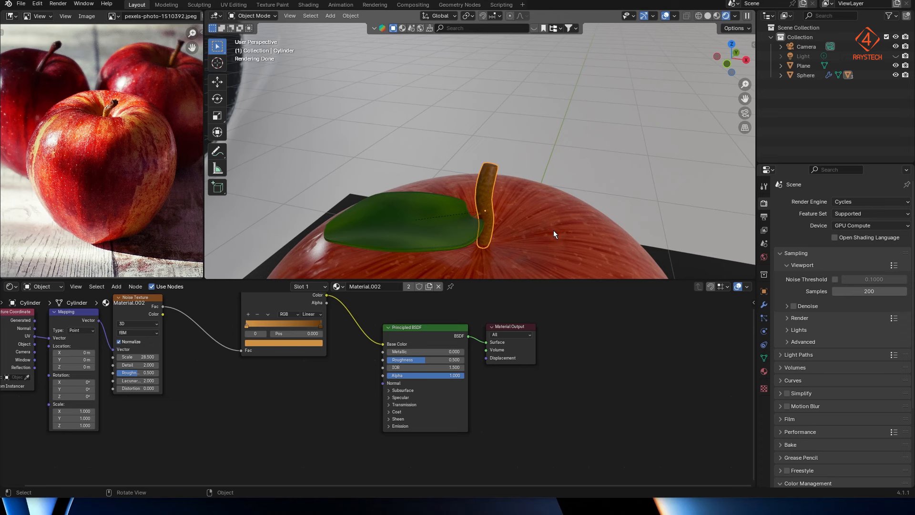
key("r")
key("y")
left_click(537, 248)
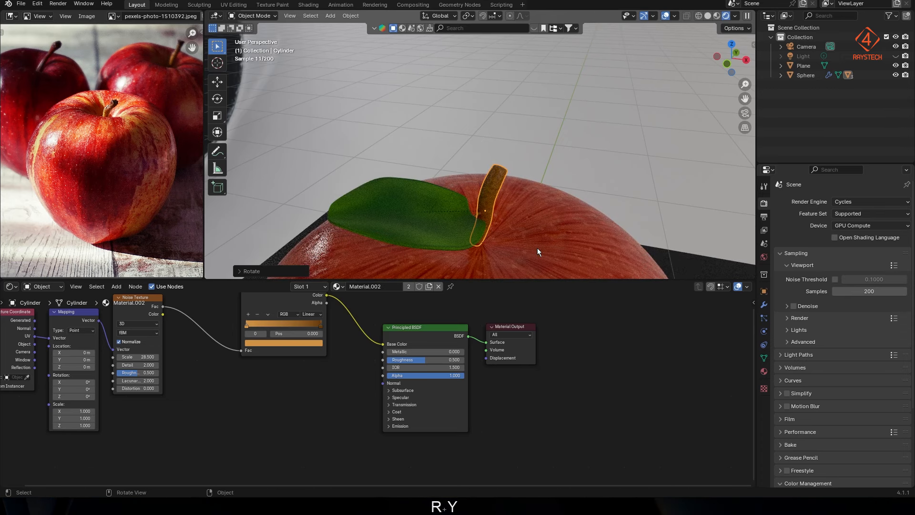
key("Home")
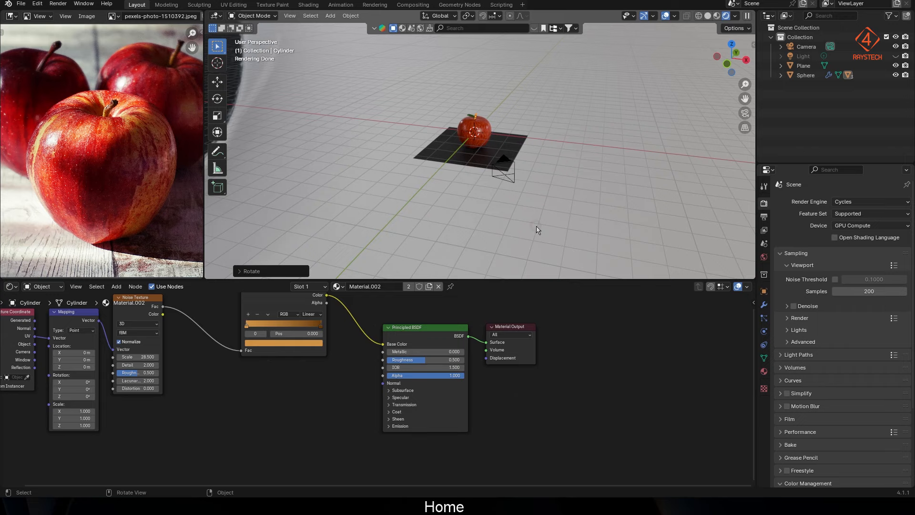
key("KP_0")
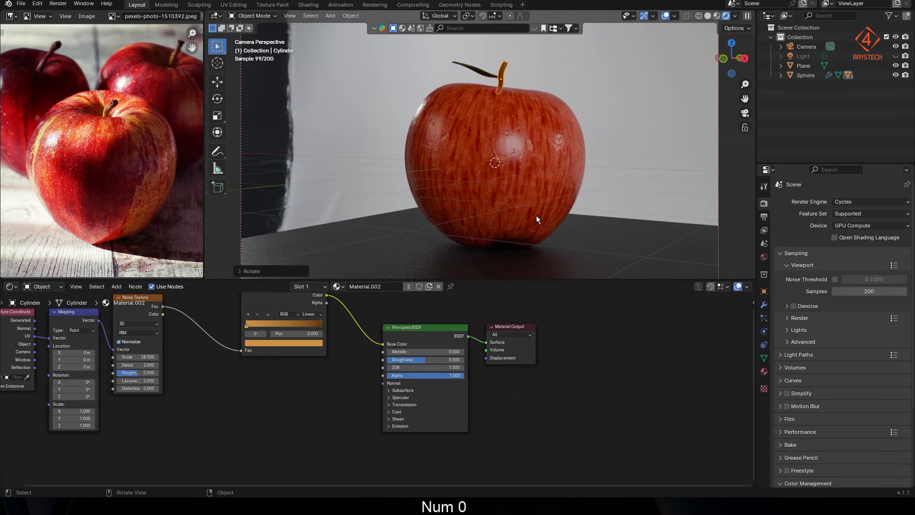
Rotate the stem with its leaf by about -2° about the global X axis
key("r")
key("x")
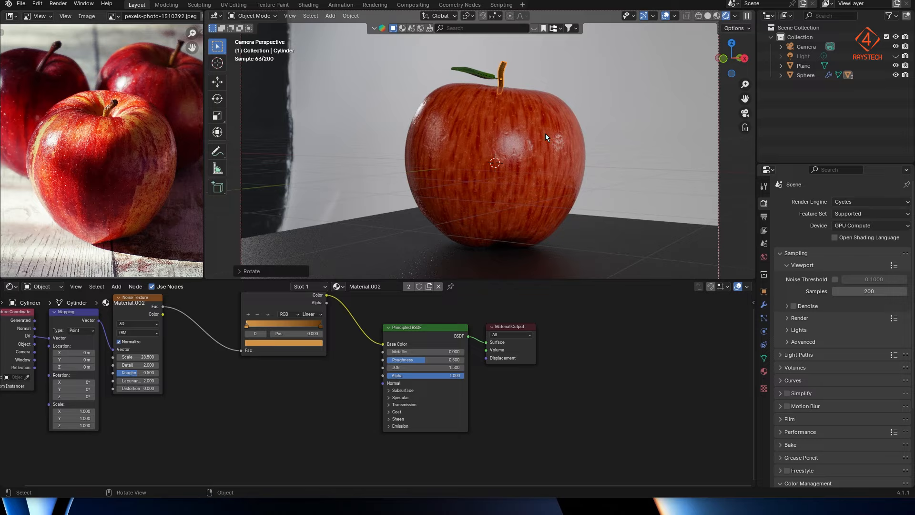
key("y")
key("x")
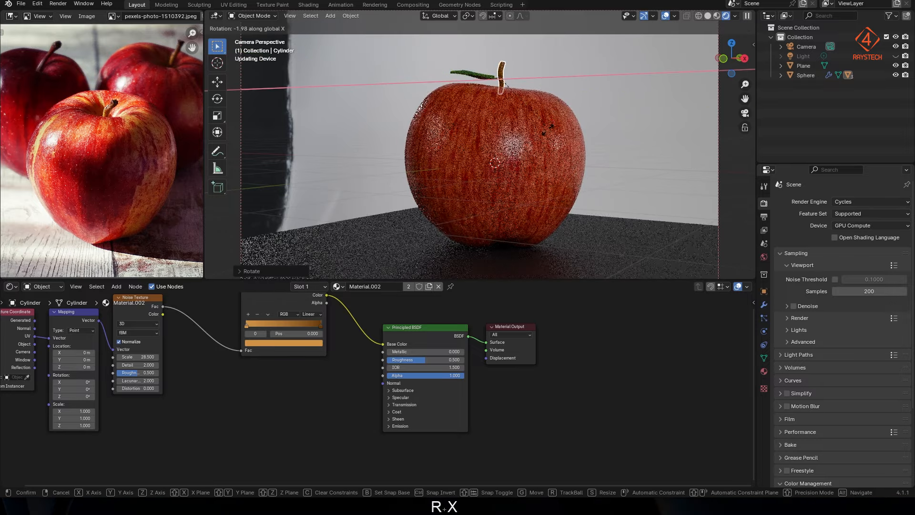
left_click(546, 136)
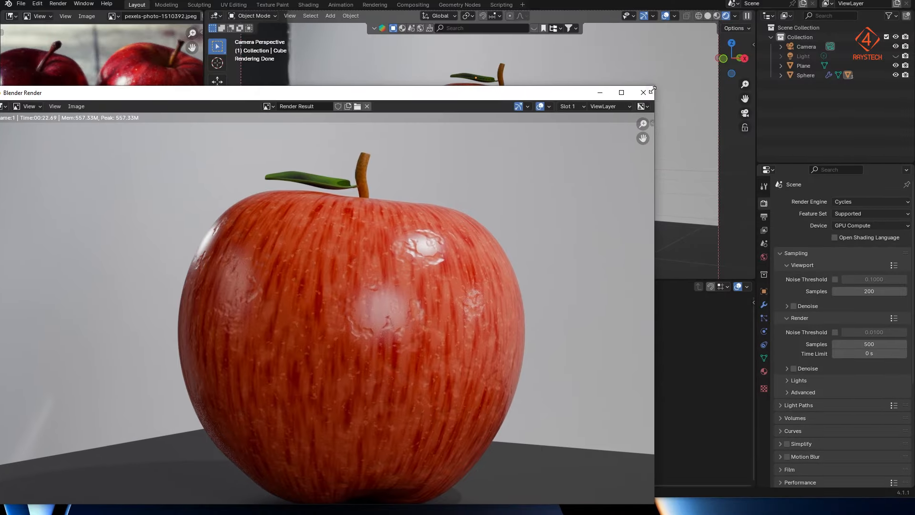
Reposition the render window and examine the full apple render
left_click_drag(542, 102, 661, 54)
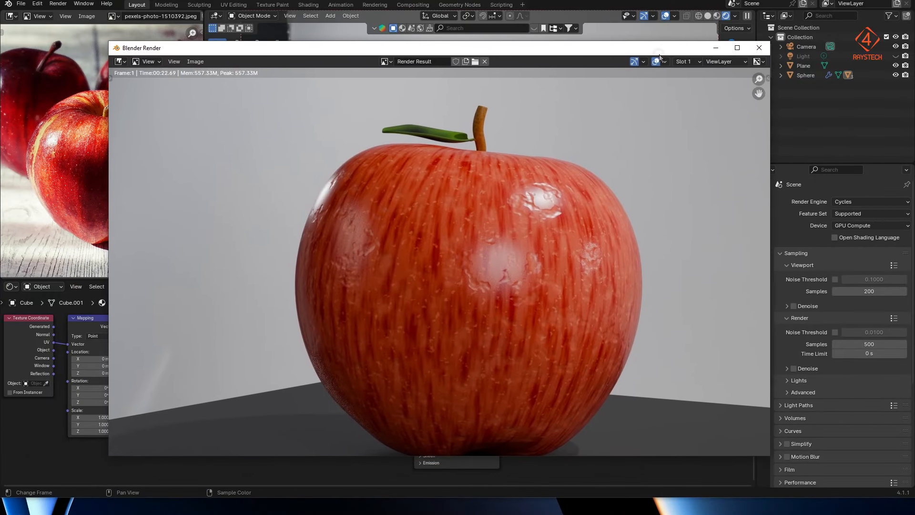
scroll(593, 206, "down", 1)
scroll(593, 210, "down", 1)
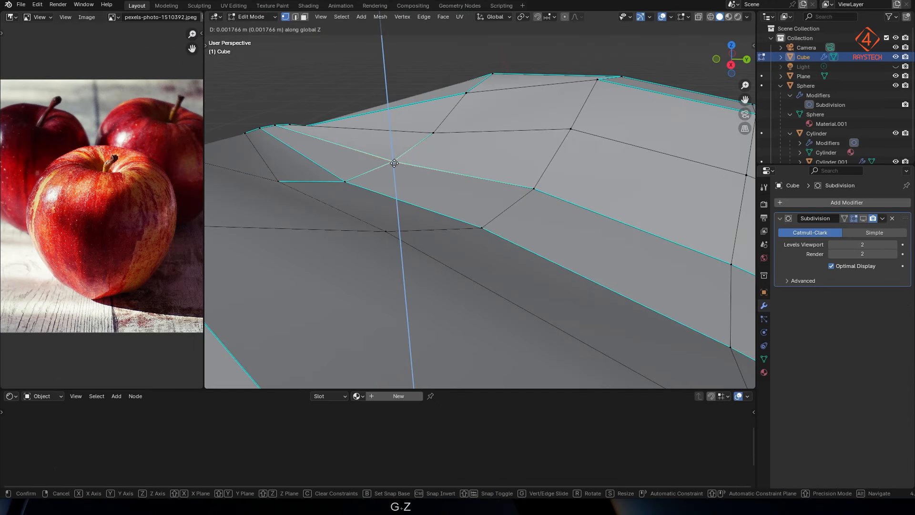
Raise the selected leaf vertex about 0.0018 m, and lift the lengthwise edge loop beside the leaf's crease about 0.0016 m along global Z
left_click(394, 162)
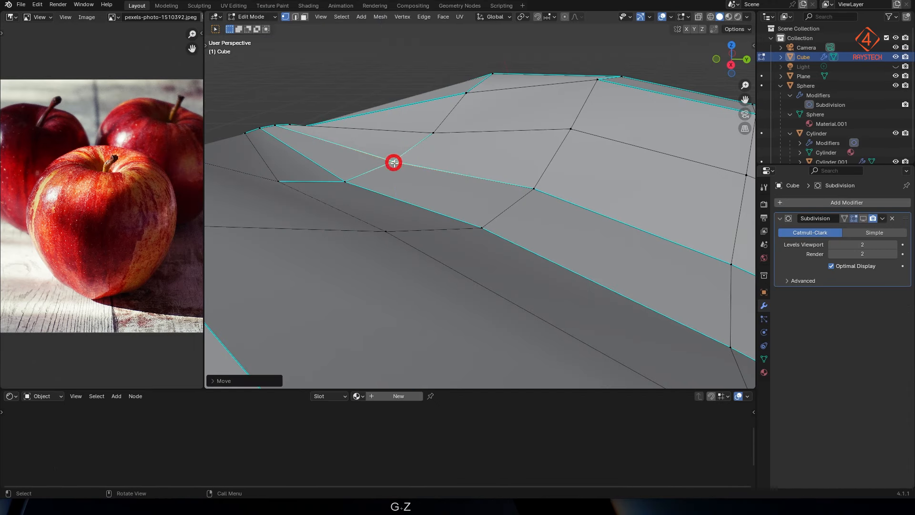
middle_click_drag(594, 234, 455, 192, "shift")
scroll(455, 191, "down", 5)
middle_click_drag(630, 279, 586, 283)
scroll(628, 286, "up", 4)
scroll(629, 290, "up", 1)
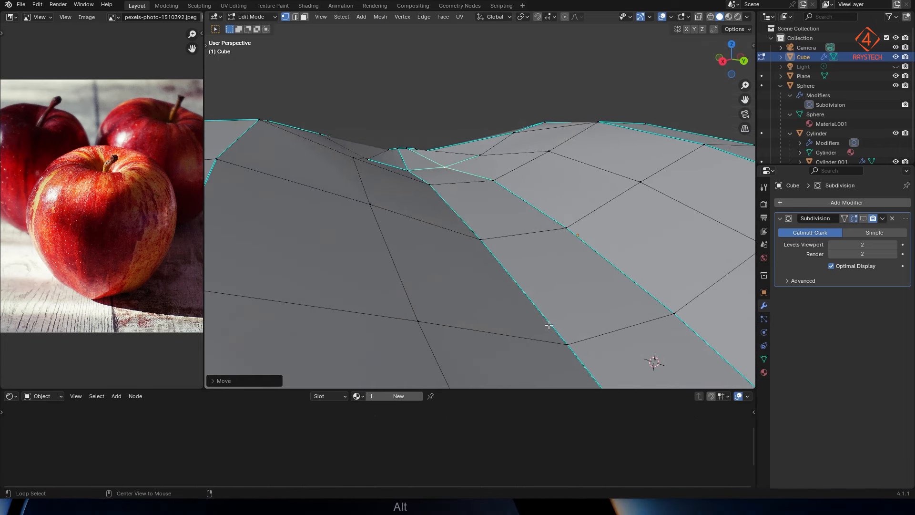
left_click(678, 310, "alt")
left_click(662, 308, "alt")
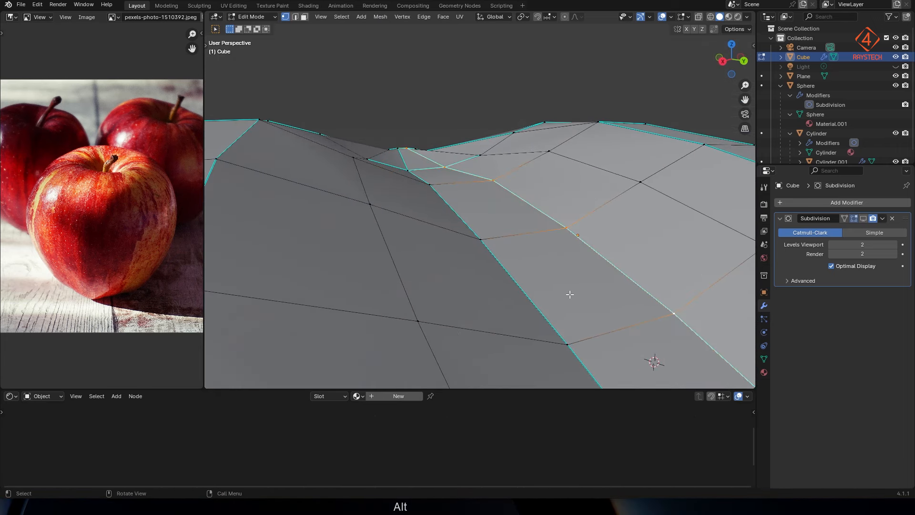
key("g")
key("z")
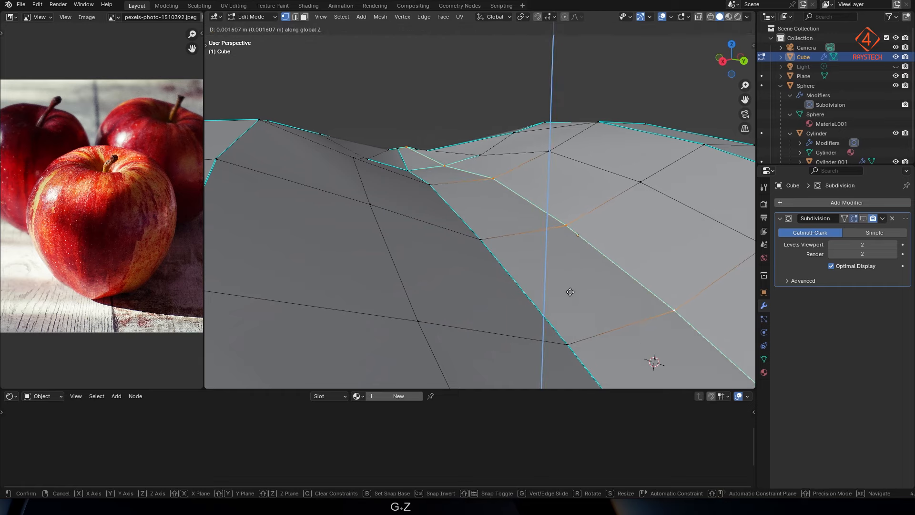
left_click(571, 291)
Leave mesh editing and enable the leaf's Subdivision modifier in the viewport
key("Tab")
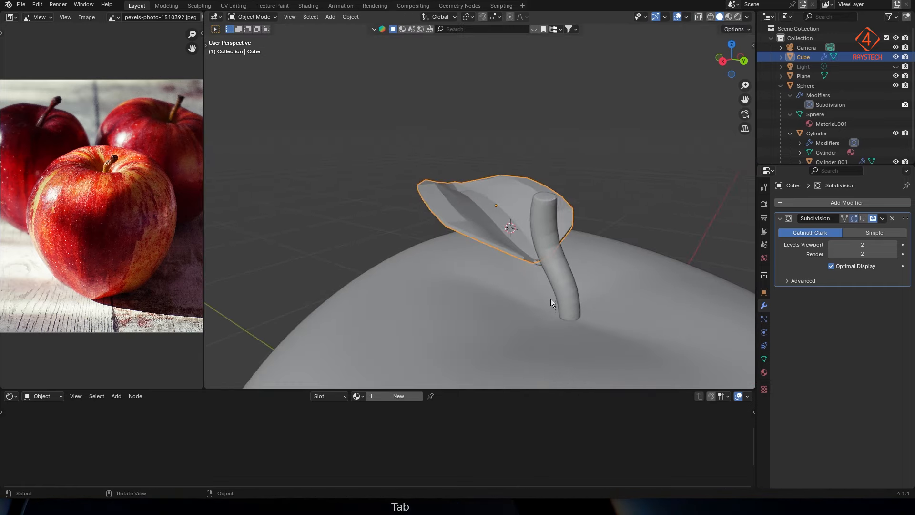
left_click(863, 219)
middle_click_drag(562, 238, 597, 239)
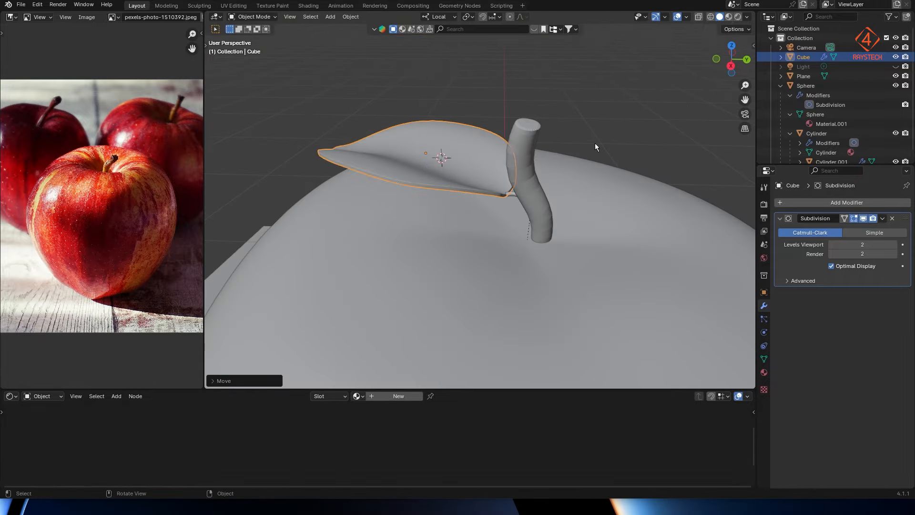
scroll(594, 143, "down", 10)
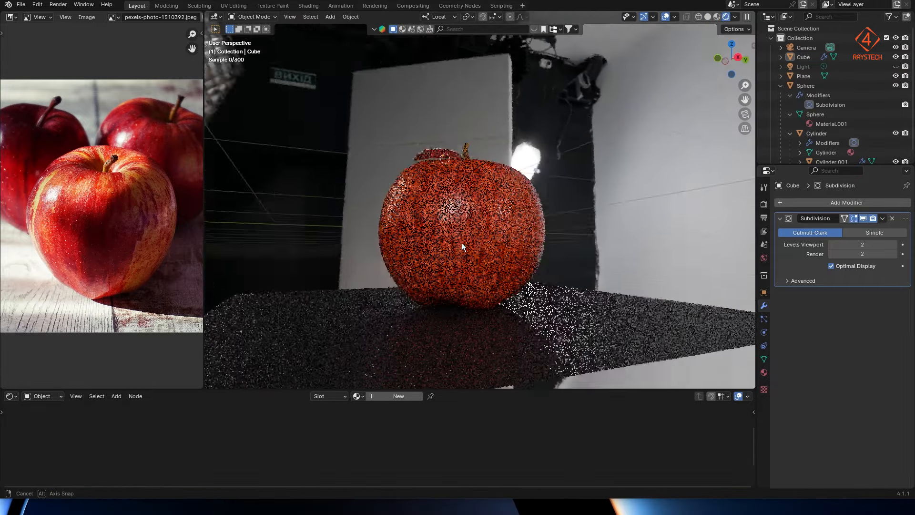
Select the leaf, collapse the apple's hierarchy, and move the leaf along its local Z axis in rendered shading
key("z")
left_click(803, 57)
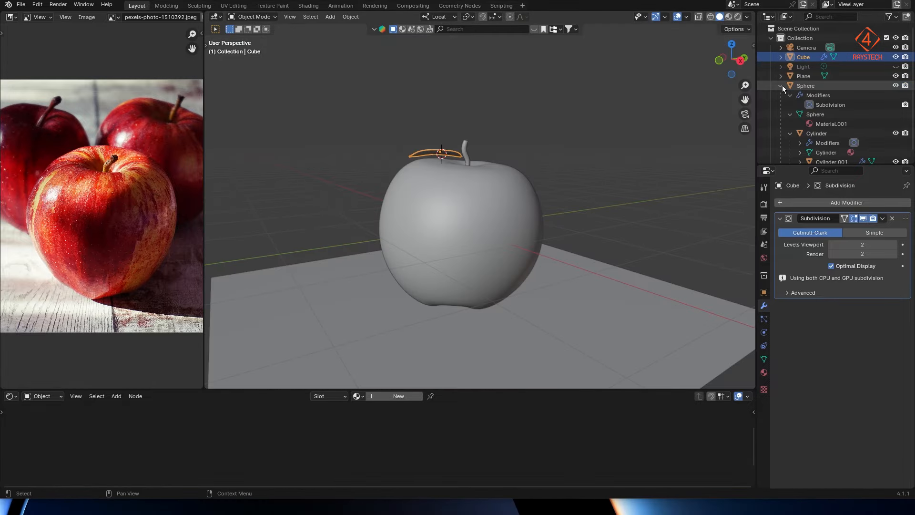
left_click(781, 85)
key("z")
key("KP_Decimal")
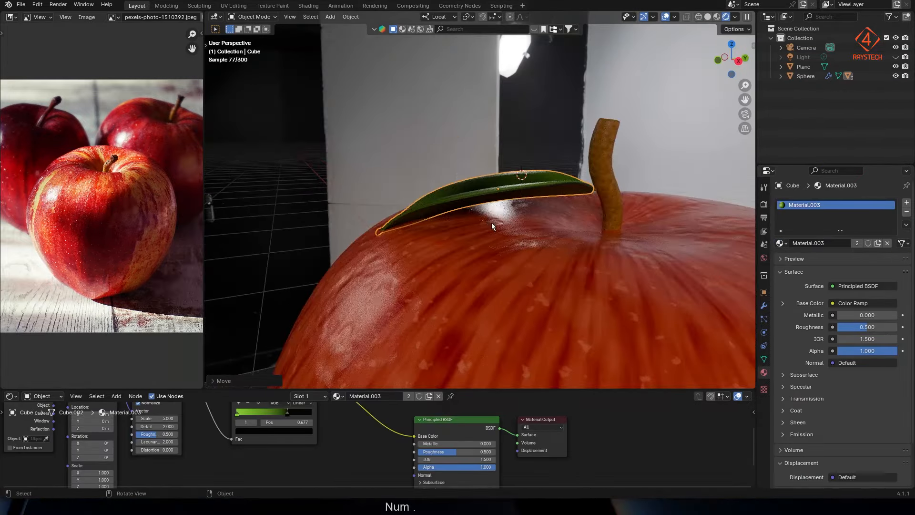
key("g")
key("z")
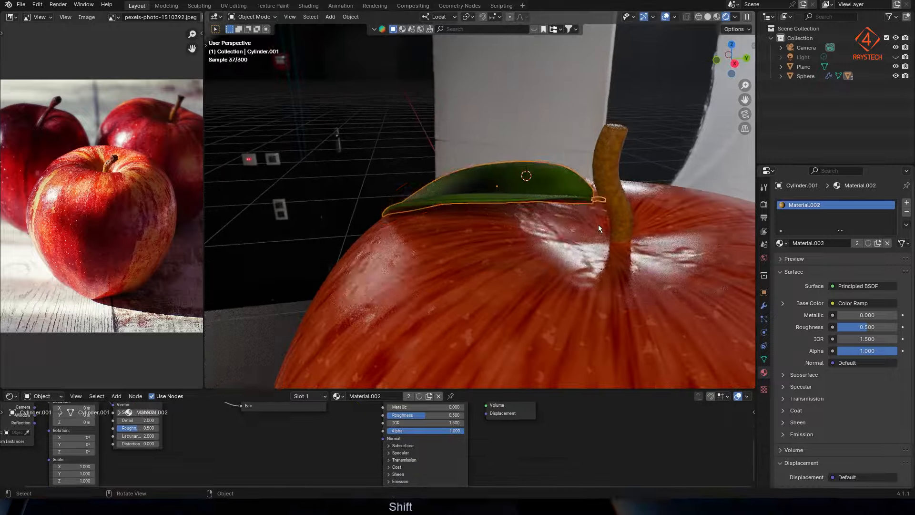
Set the transform orientation to Global
left_click(438, 16)
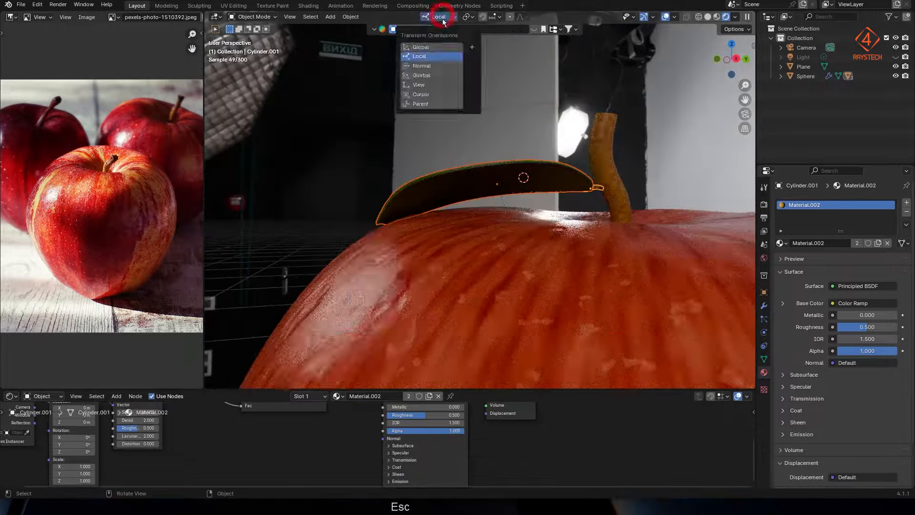
key("Escape")
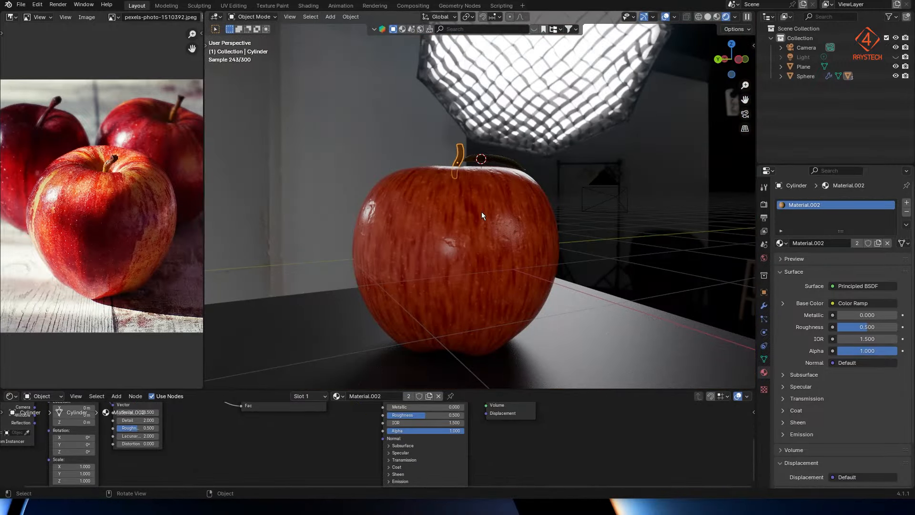
key("Escape")
Parent the Cube leaf object to the main stem, Cylinder
left_click(822, 152)
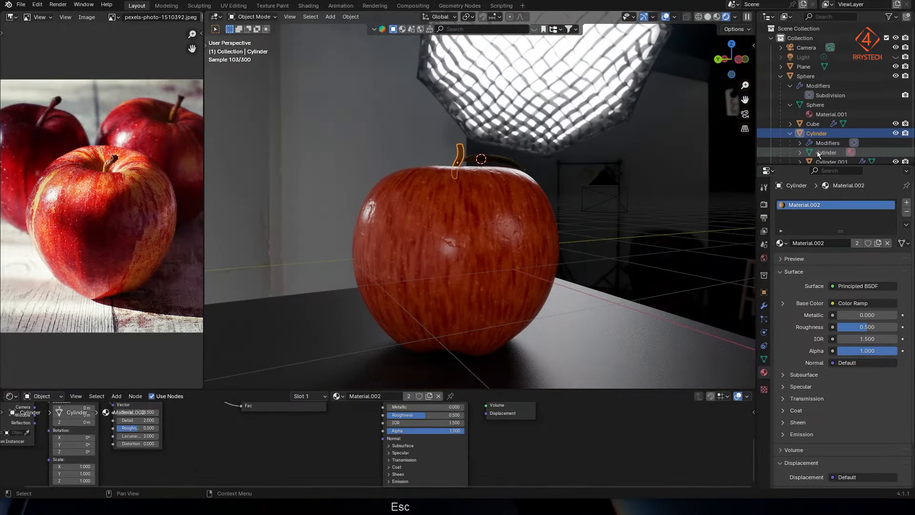
left_click(817, 124, "ctrl")
key("ctrl+p")
left_click(603, 168)
key("Escape")
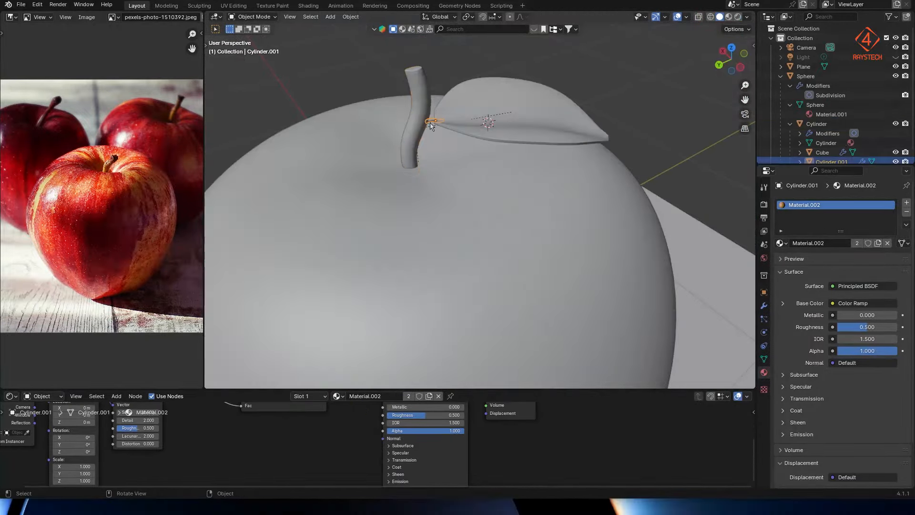
Return to the camera view, examine the new render of the apple with its repositioned leaf, and close the render window
key("KP_0")
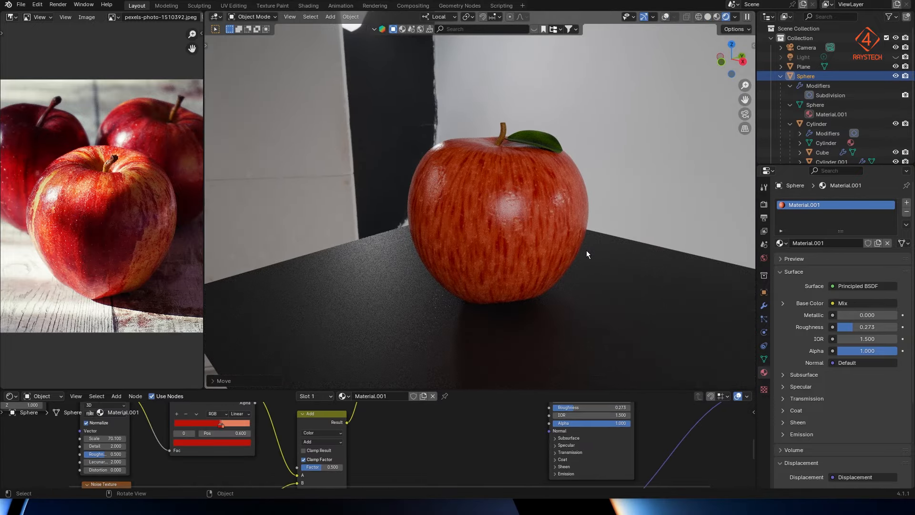
key("ctrl+alt+space")
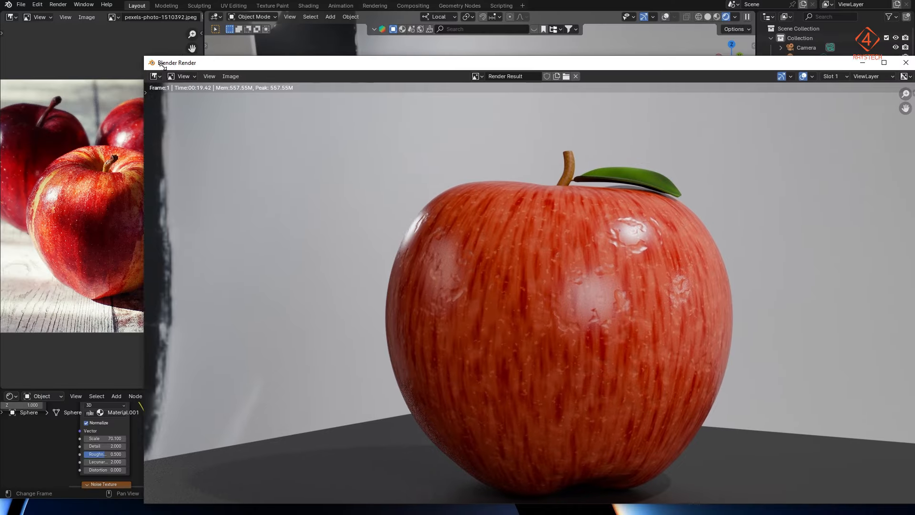
left_click_drag(317, 66, 245, 24)
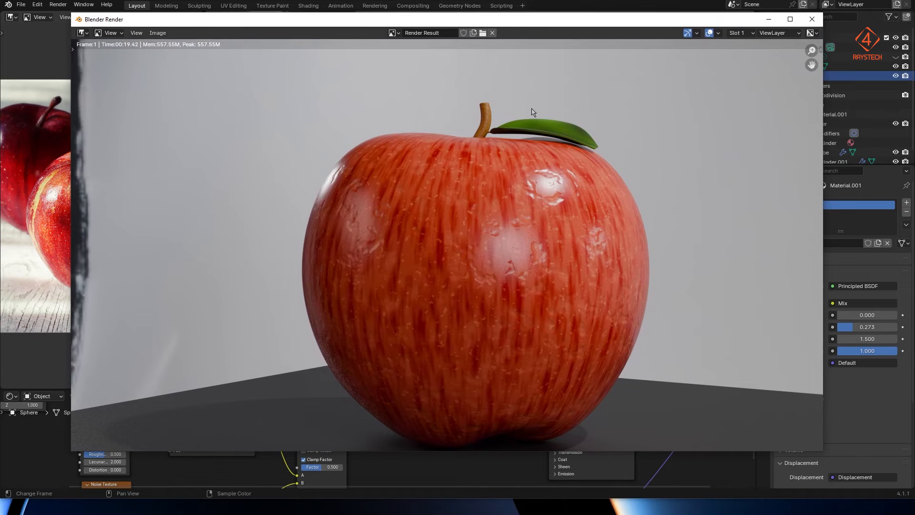
key("Escape")
Add a plane mesh to the scene and show it in solid shading through the camera
key("shift+a")
mouse_move(505, 224)
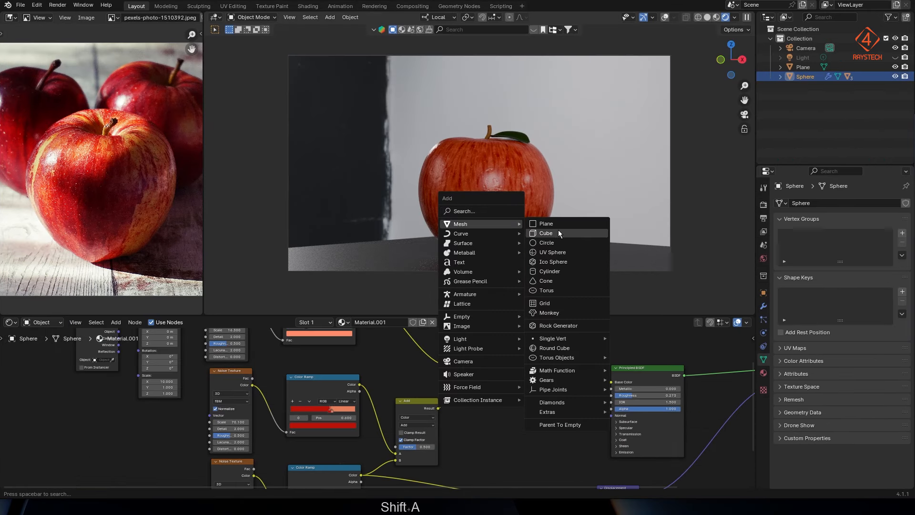
left_click(556, 223)
mouse_move(480, 213)
middle_mouse_down()
mouse_move(489, 204)
mouse_move(507, 210)
mouse_move(485, 206)
middle_mouse_up()
key("z")
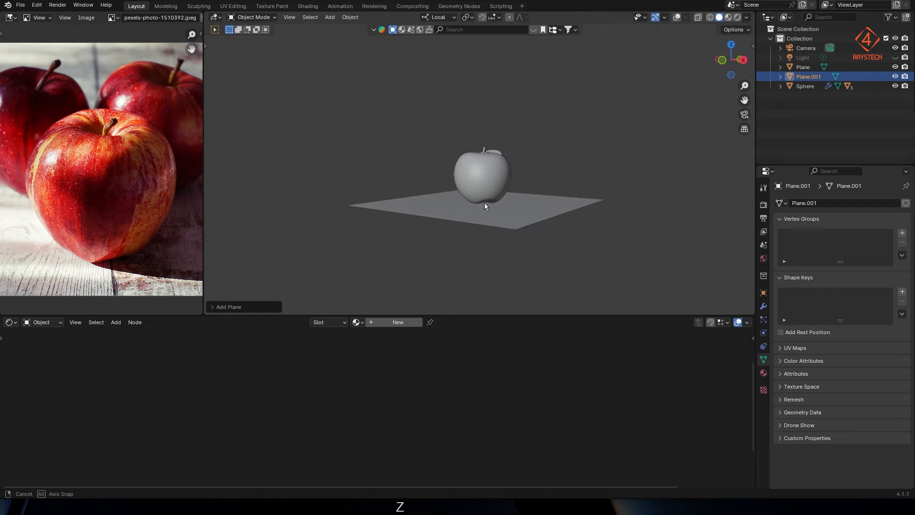
key("KP_0")
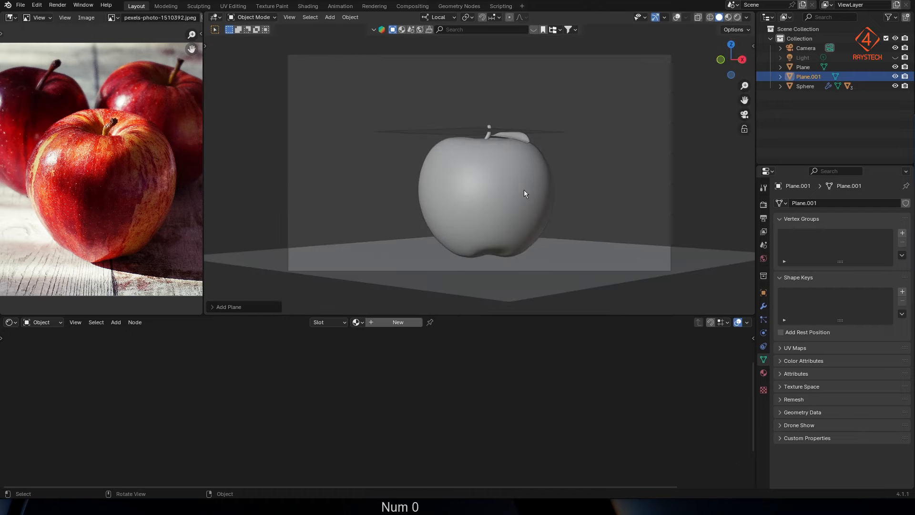
Turn the viewport overlays back on and view the whole scene from outside the camera
left_click(805, 47)
middle_click_drag(651, 102, 448, 191)
scroll(591, 205, "down", 3)
left_click(447, 178)
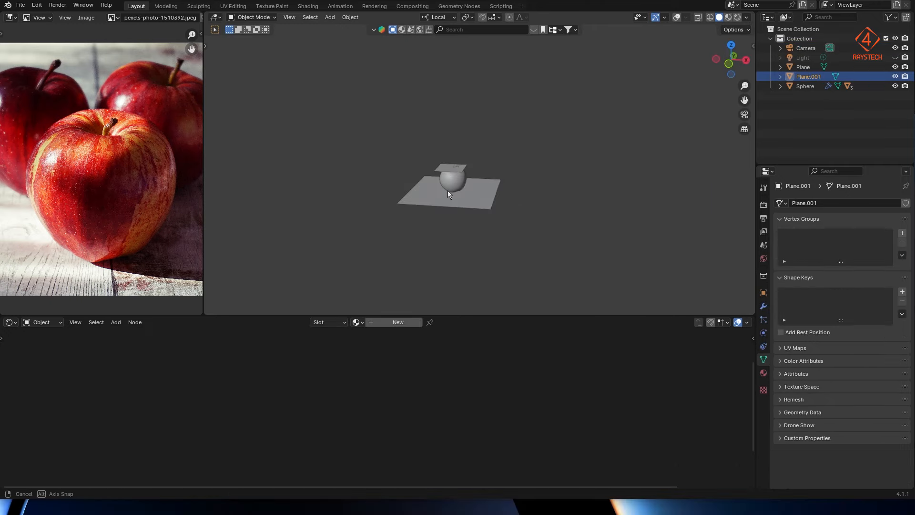
left_click(676, 18)
scroll(477, 136, "up", 4)
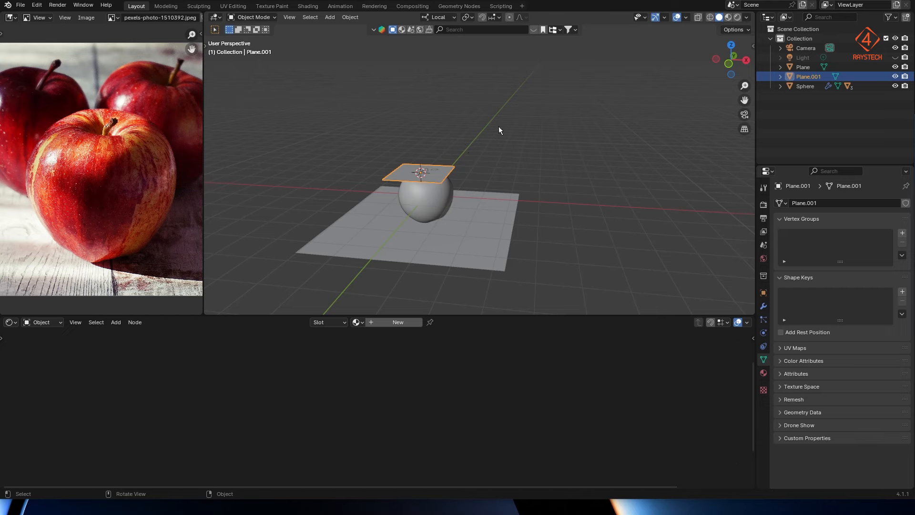
Rotate the new plane 90° about the Y axis and scale it up into a large upright backdrop
left_click(686, 18)
left_click(628, 151)
left_click(628, 151)
key("r")
key("y")
key("KP_9")
key("KP_0")
key("Return")
middle_click_drag(476, 190, 496, 207)
key("s")
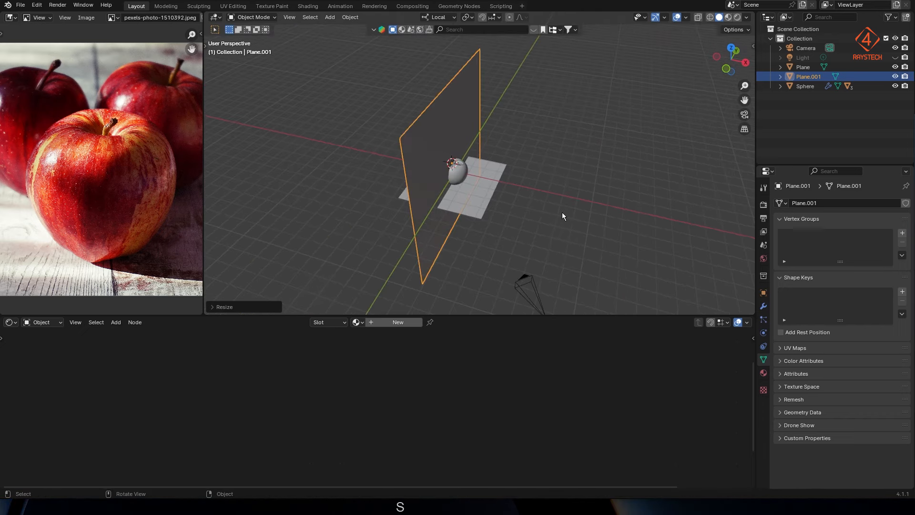
key("g")
key("x")
key("Escape")
key("g")
key("x")
key("Escape")
left_click(507, 195)
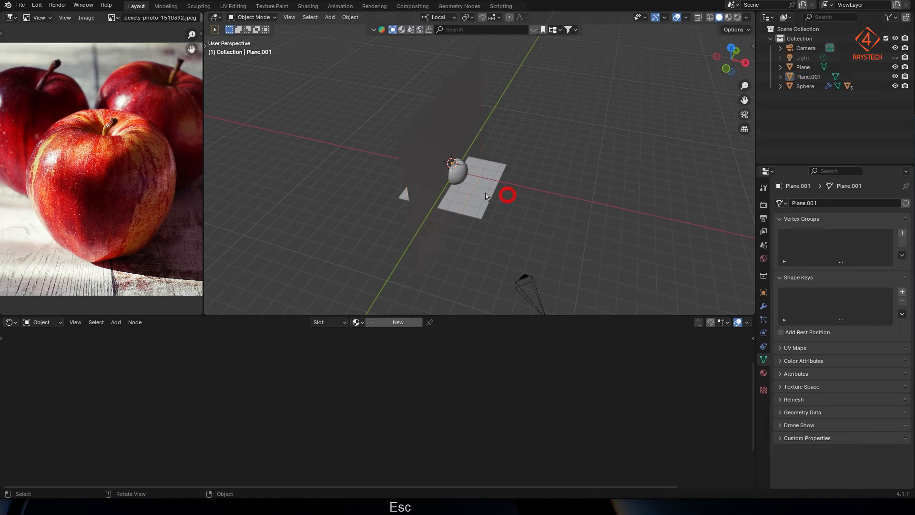
left_click(439, 171)
key("g")
key("x")
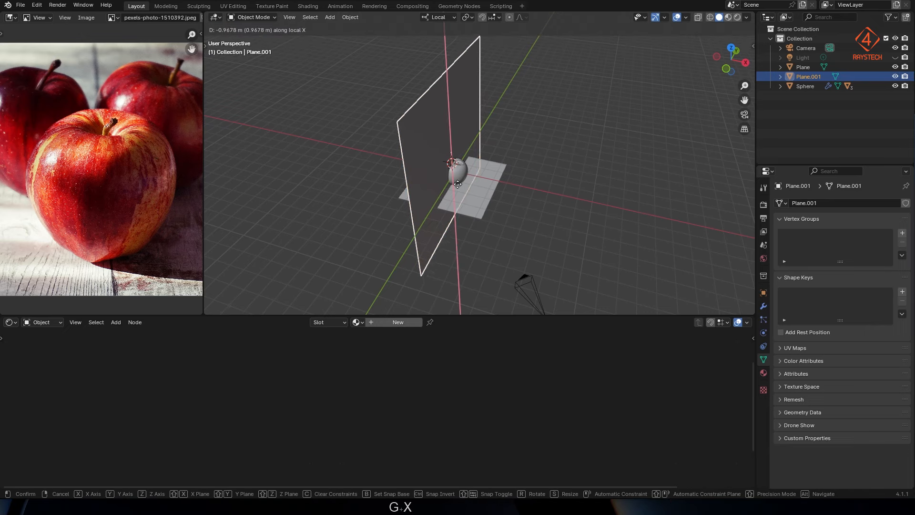
key("Escape")
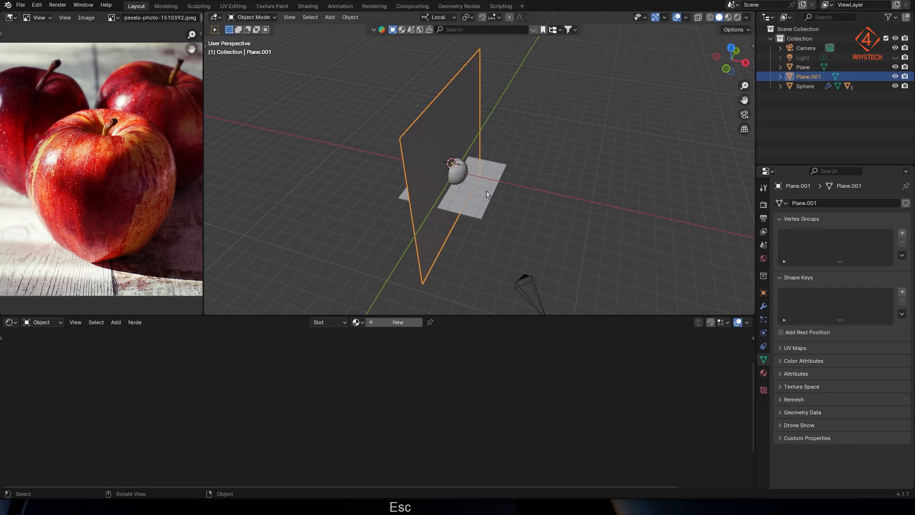
Set the transform orientation to Global and move the upright plane along X, well away from the apple on the negative side
left_click(451, 18)
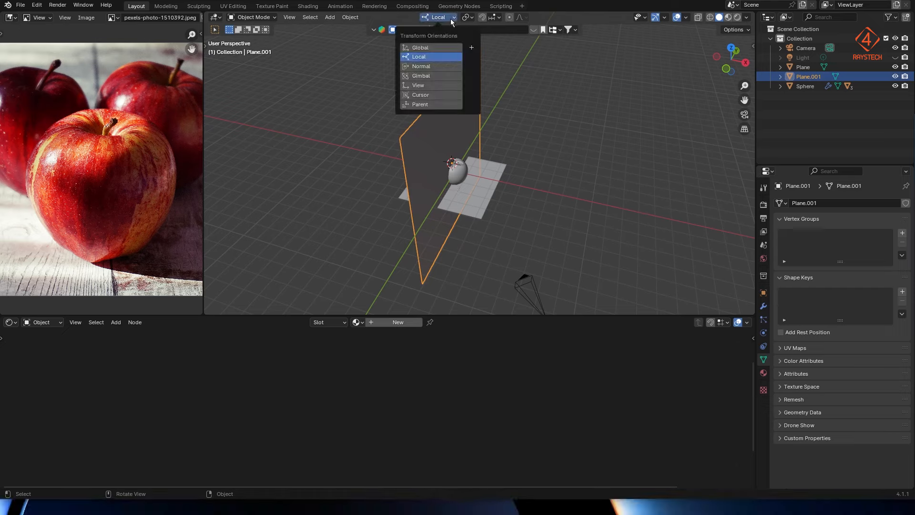
left_click(428, 48)
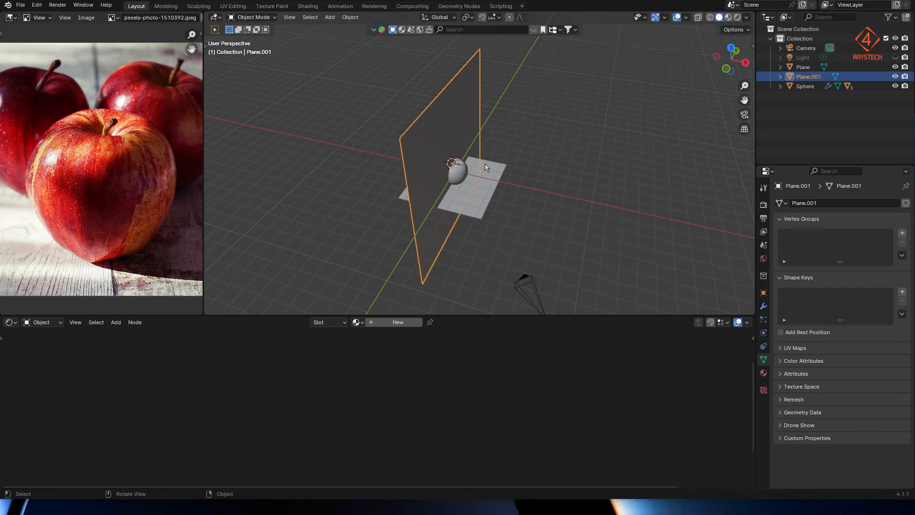
key("g")
key("x")
left_click(443, 158)
scroll(564, 251, "down", 1)
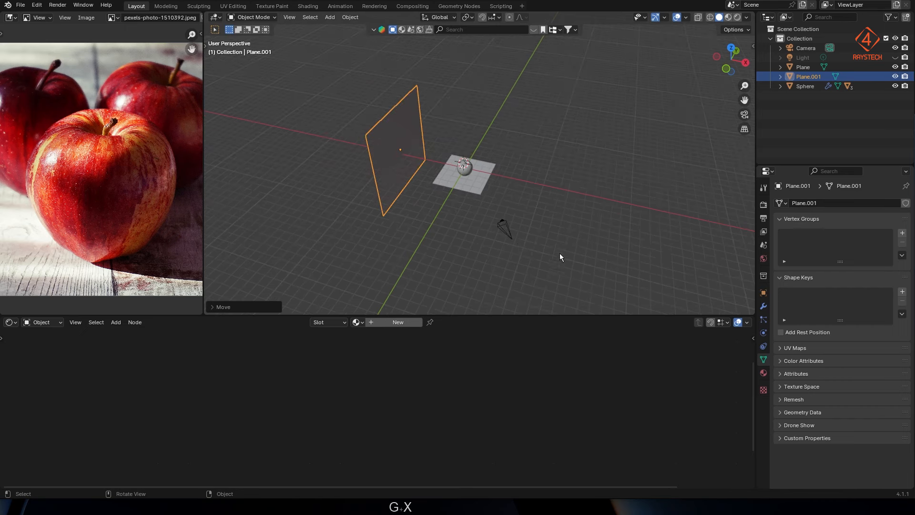
Reset the camera's location and rotation to 0 on all axes
left_click(504, 229)
left_click(763, 293)
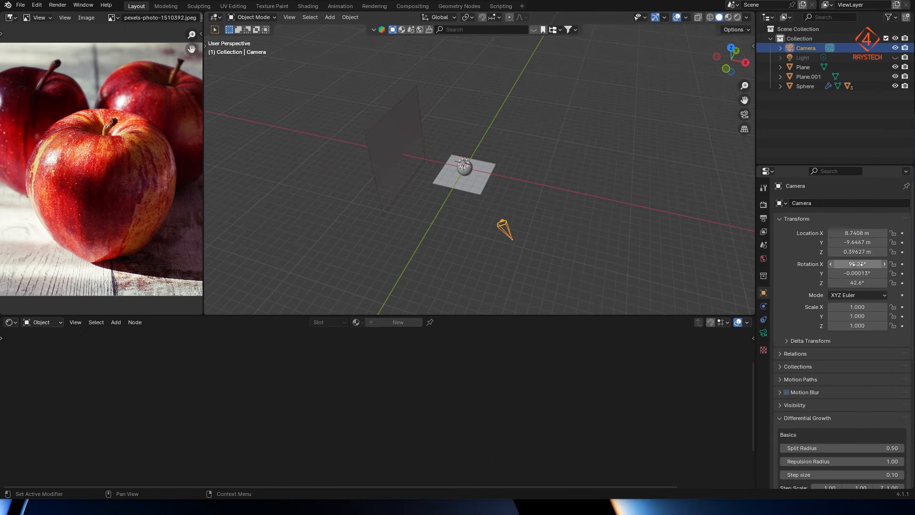
left_click_drag(858, 232, 854, 283)
type("0")
key("Return")
type("0")
key("Return")
left_click(501, 193)
left_click(460, 168)
scroll(470, 177, "up", 3)
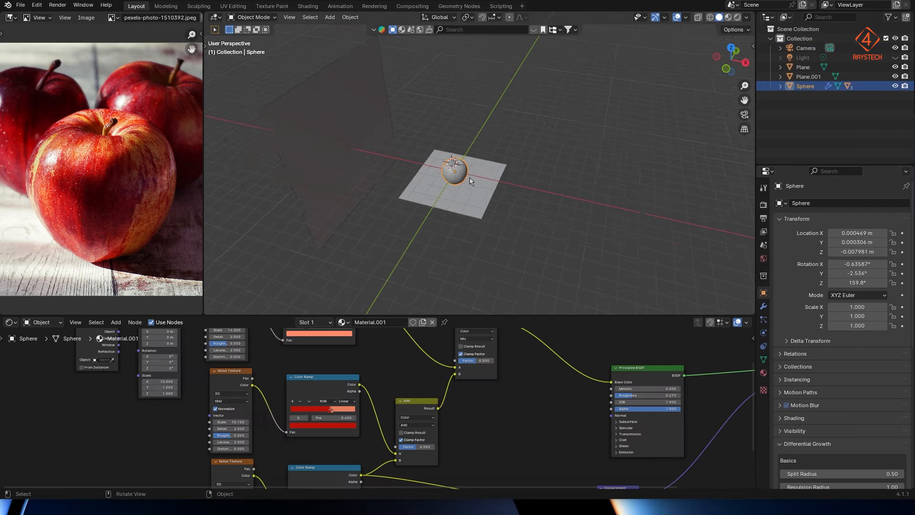
left_click(806, 48)
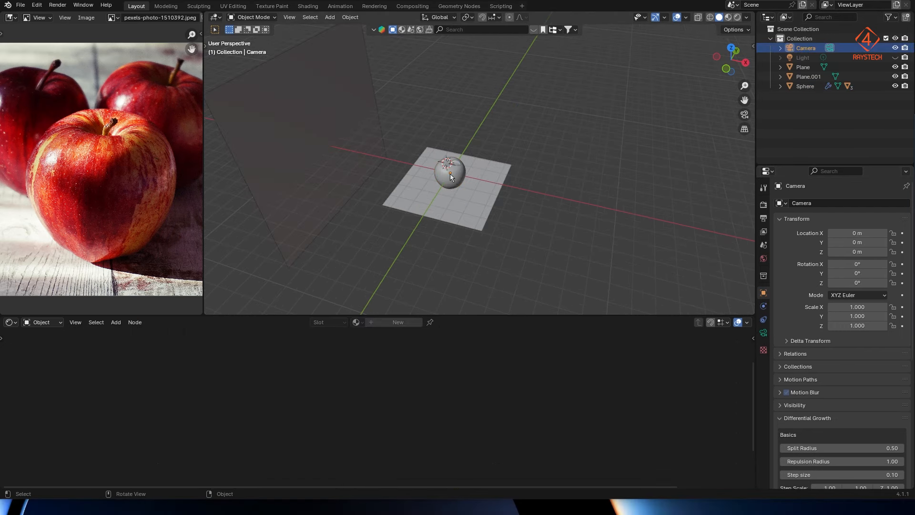
key("g")
key("x")
key("Escape")
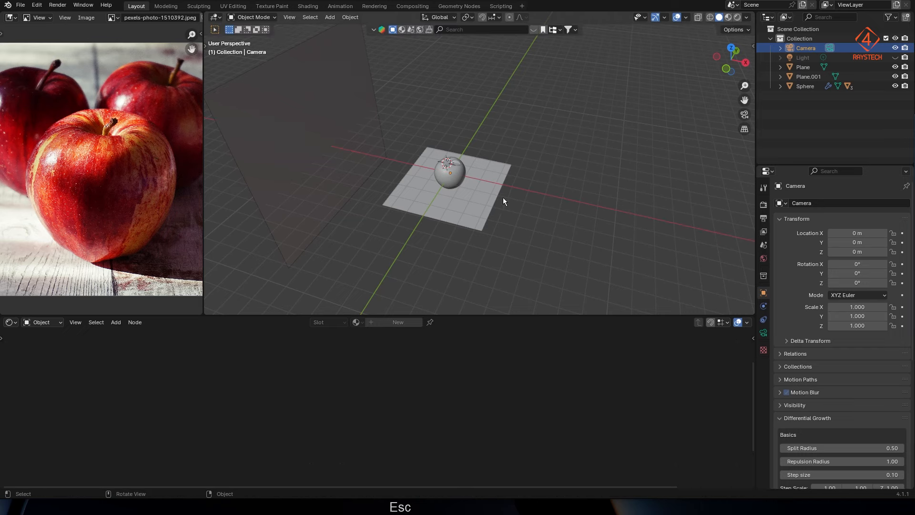
Switch to wireframe shading and raise the camera along Z to about 3.97 m, above the apple
key("z")
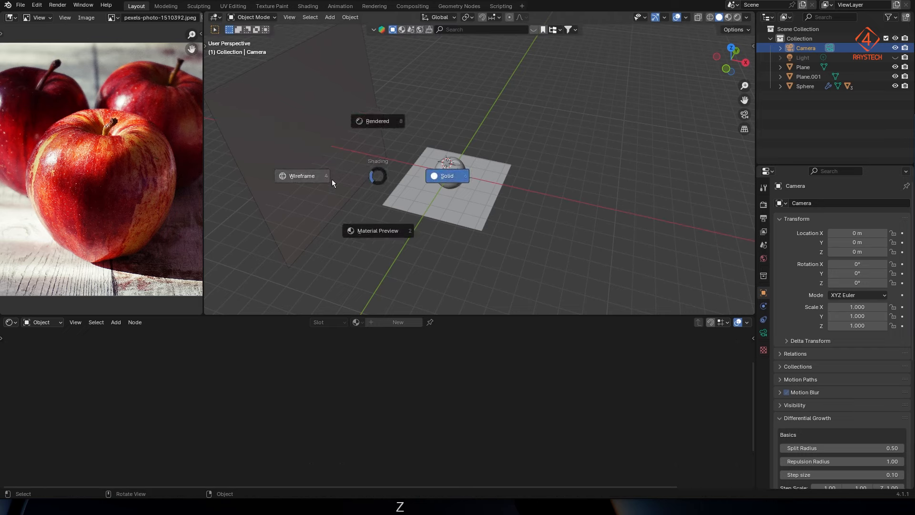
left_click(245, 184)
left_click(477, 205)
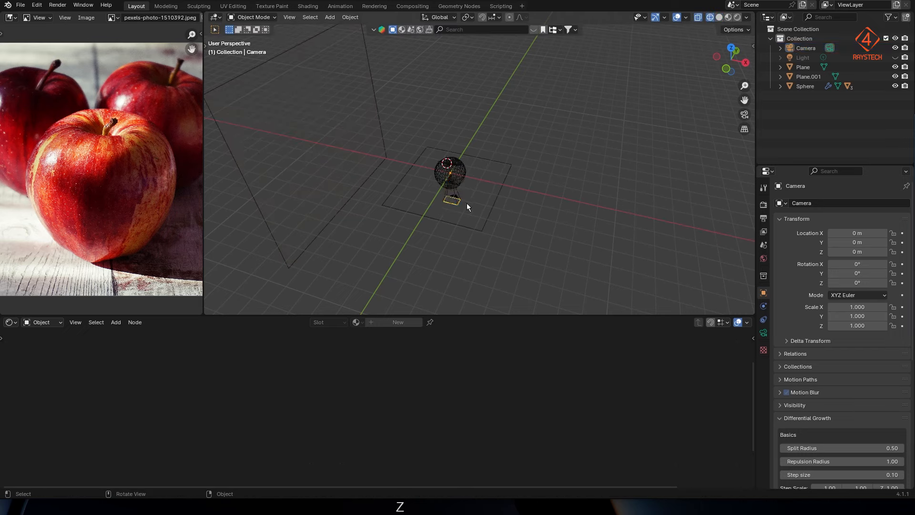
left_click(461, 199)
key("g")
key("z")
left_click(467, 151)
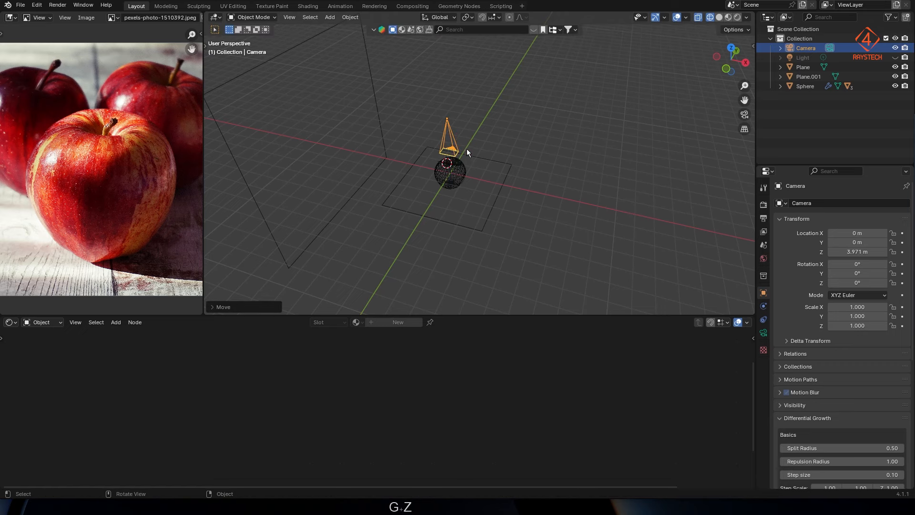
Rotate the camera 90° about the global Y axis
key("r")
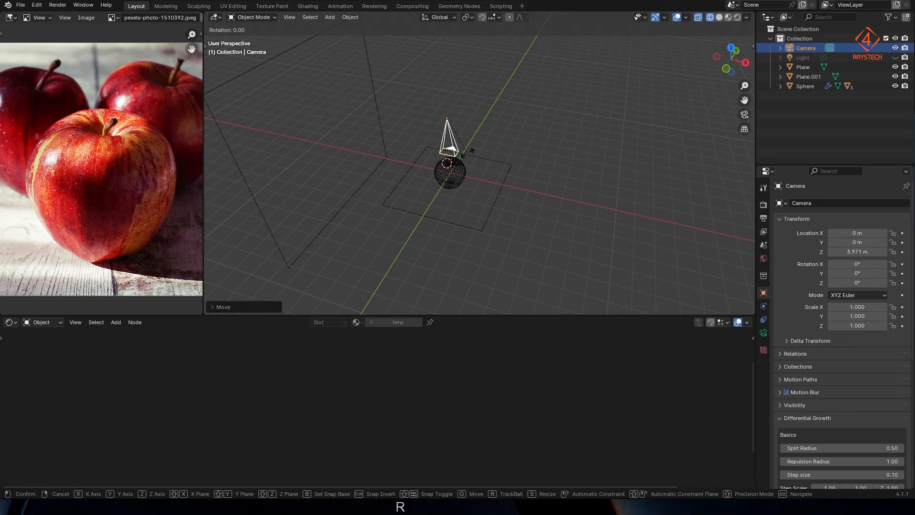
key("y")
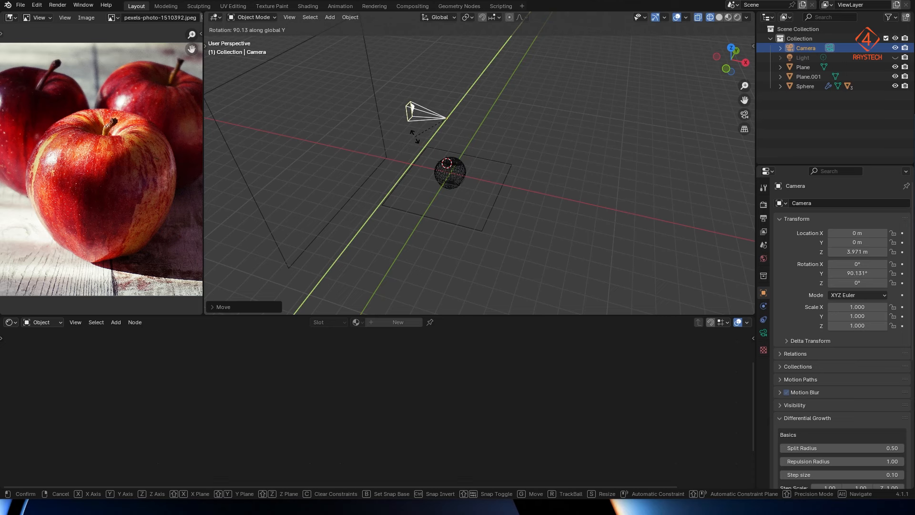
key("KP_9")
key("KP_0")
key("Return")
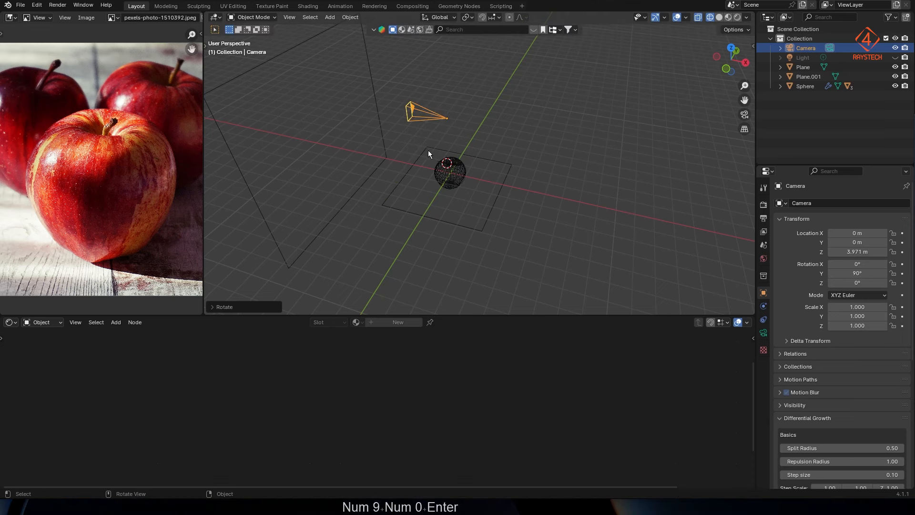
Widen the reference image area, turn it into a second 3D viewport and show the camera view there
left_click_drag(204, 115, 365, 117)
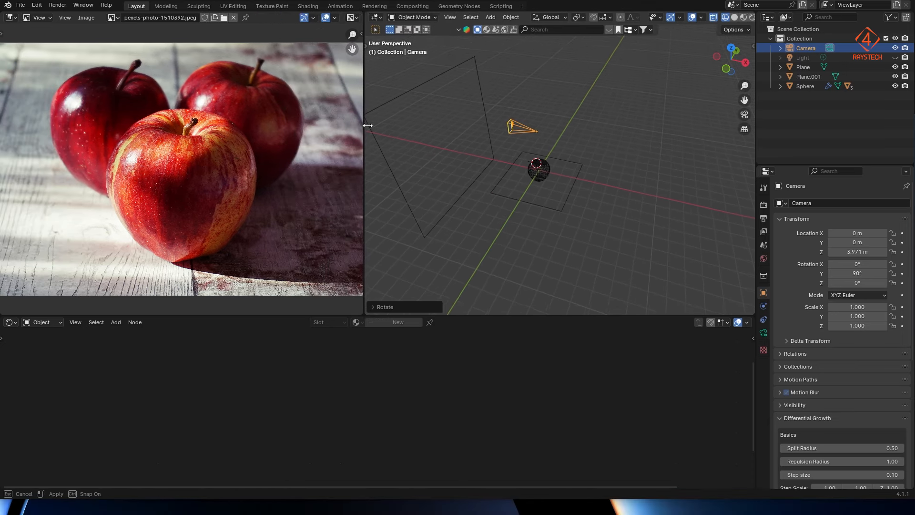
left_click(14, 18)
left_click(52, 43)
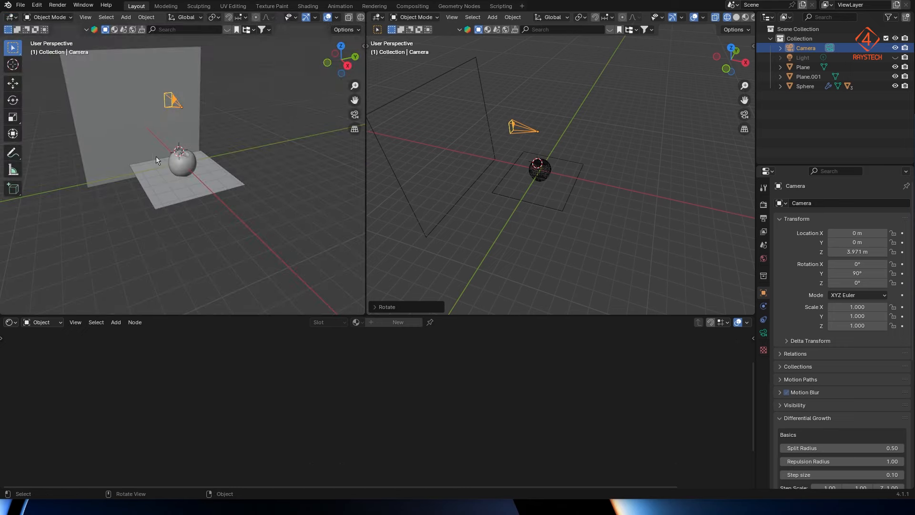
key("KP_0")
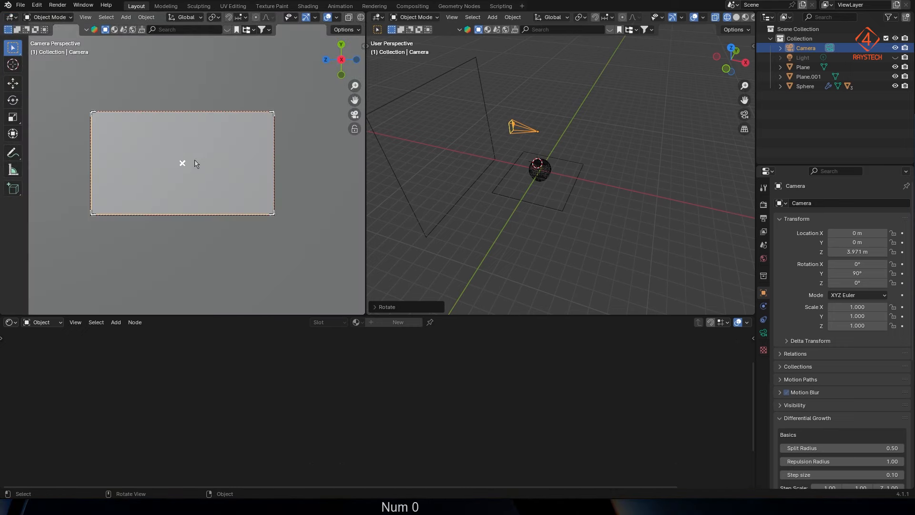
Try other camera rotation values, including 20° on X, and undo them
double_click(857, 263)
type("20")
key("Return")
key("ctrl+z")
key("ctrl+z")
key("ctrl+z")
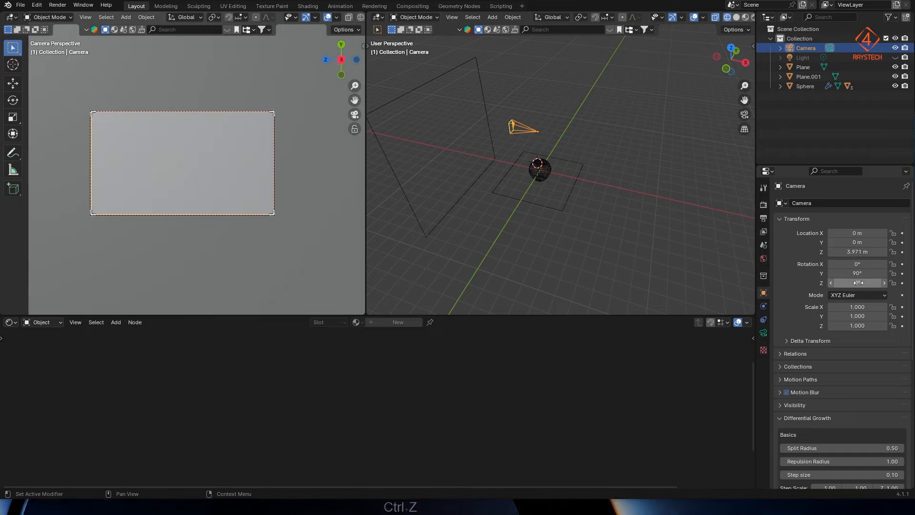
key("ctrl+z")
key("ctrl+z")
key("ctrl+z")
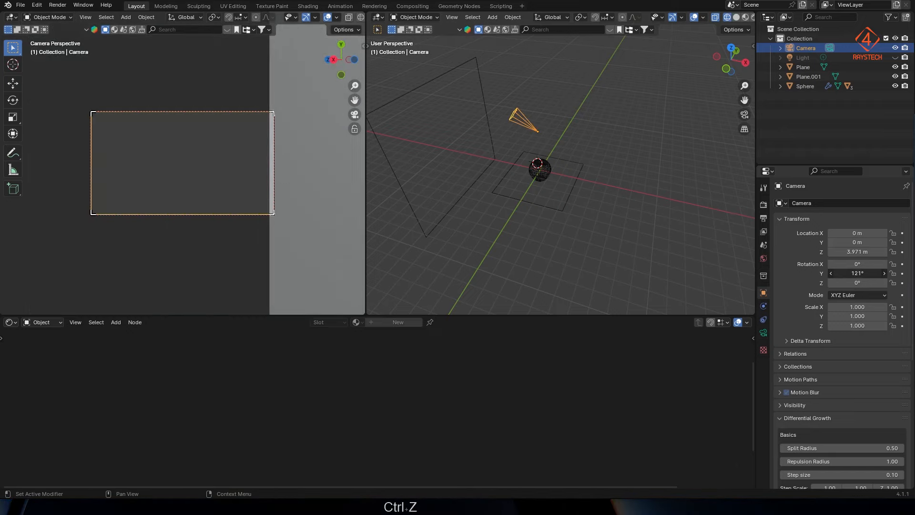
key("ctrl+z")
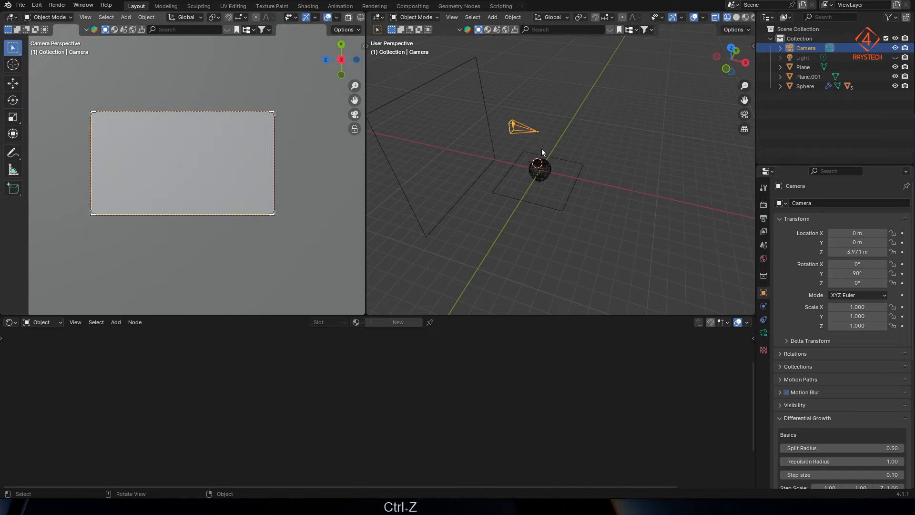
Rotate the camera 90° about the global X axis
key("r")
key("x")
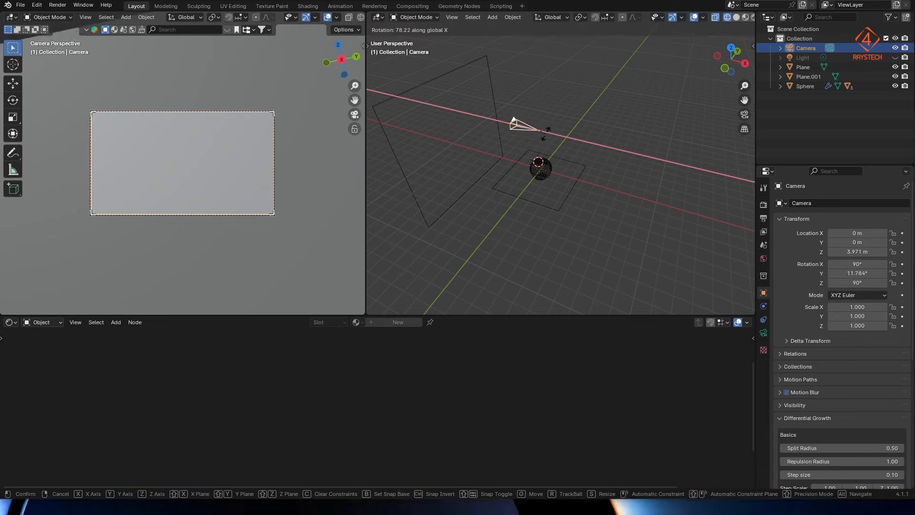
type("90")
key("Return")
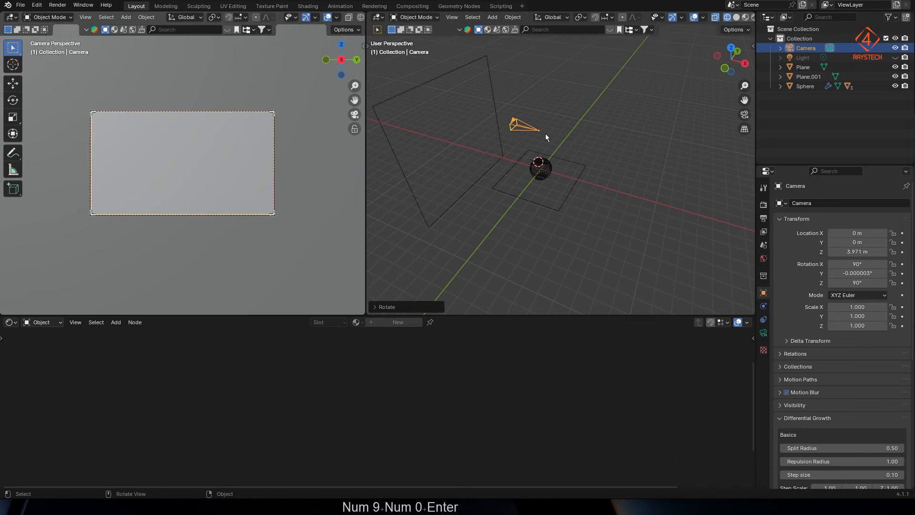
Lower the camera along Z to about 0.05 m, level with the apple, using the front orthographic view
key("g")
key("z")
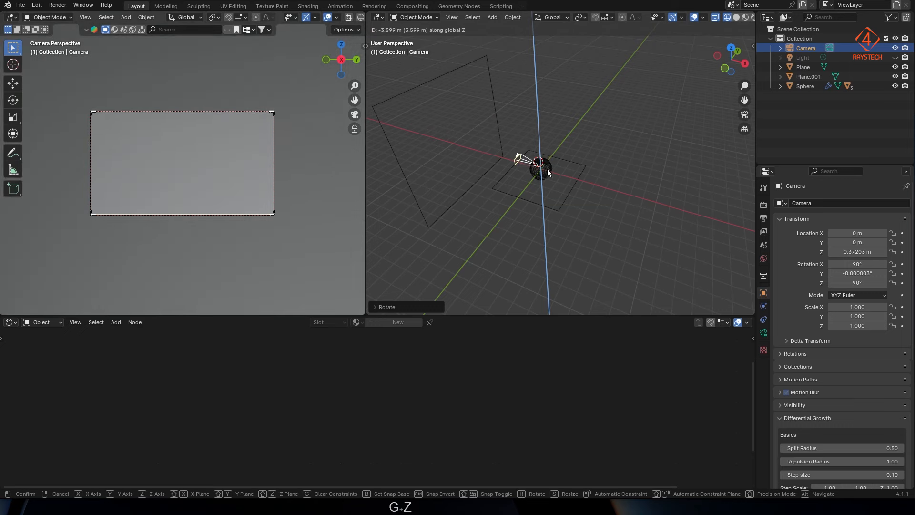
middle_click_drag(552, 155, 570, 139, "alt")
key("g")
key("x")
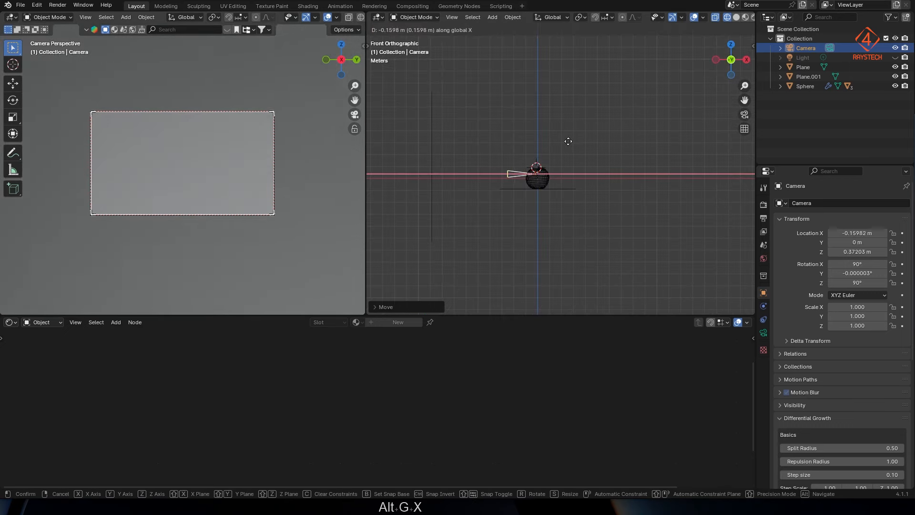
key("Escape")
key("g")
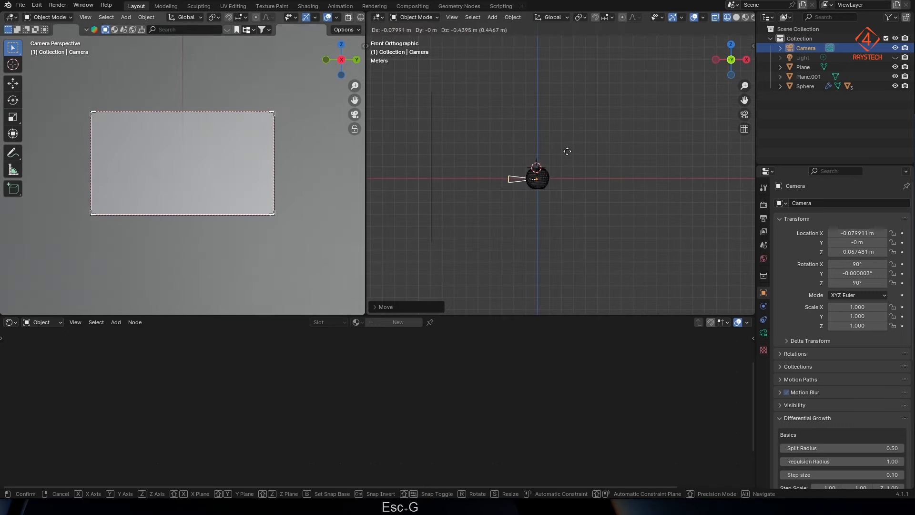
key("z")
left_click(570, 154)
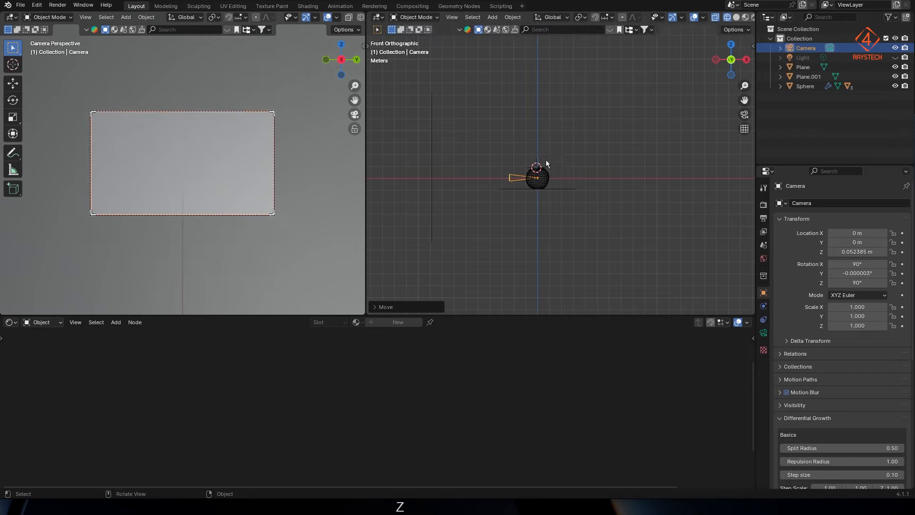
Move the camera along X to about 12.19 m so that the whole apple fits in its frame
key("g")
key("x")
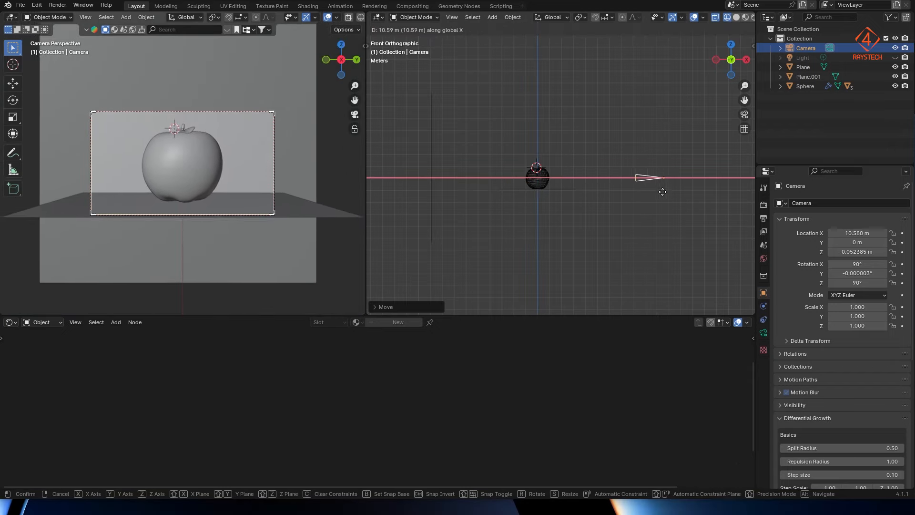
left_click(681, 196)
Hide the ground plane in both the viewport and renders, and select the camera again
left_click(574, 189)
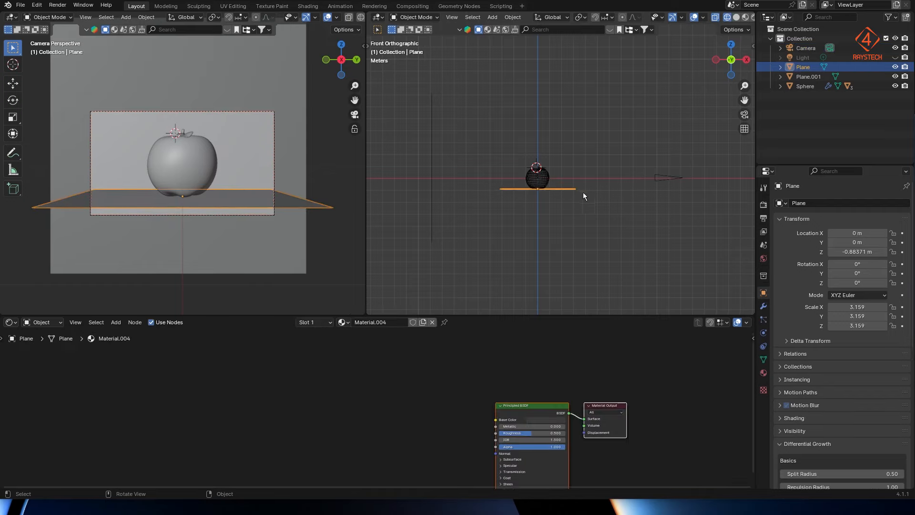
left_click(895, 67)
left_click(904, 67)
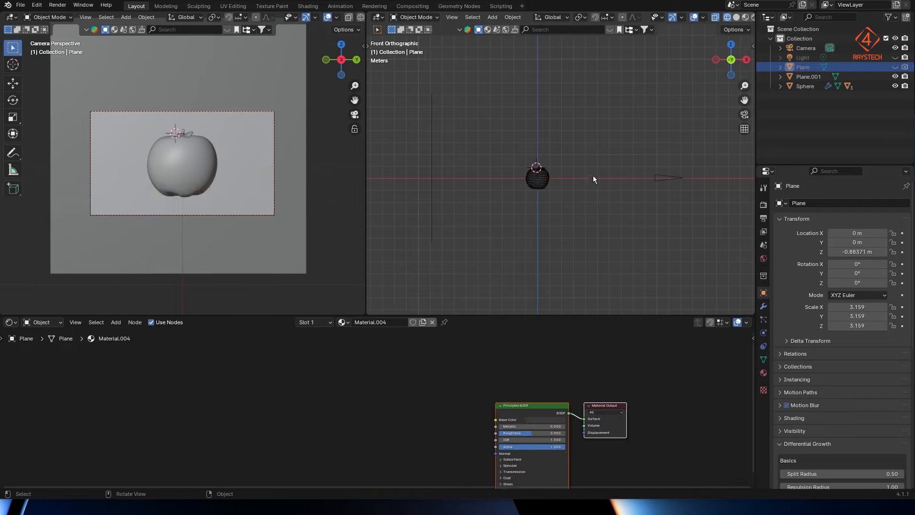
left_click(666, 181)
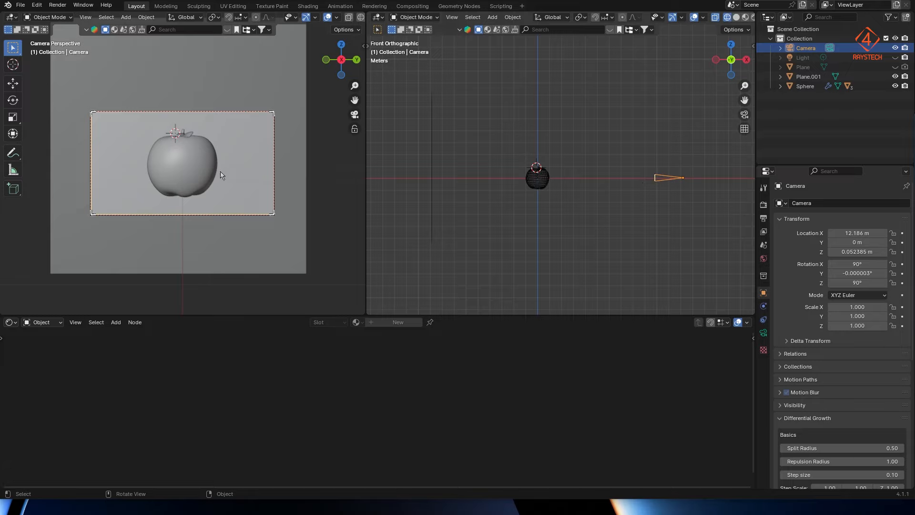
Show the camera viewport in rendered shading, fit the camera frame to it, and hide its toolbar
scroll(338, 21, "right", 3)
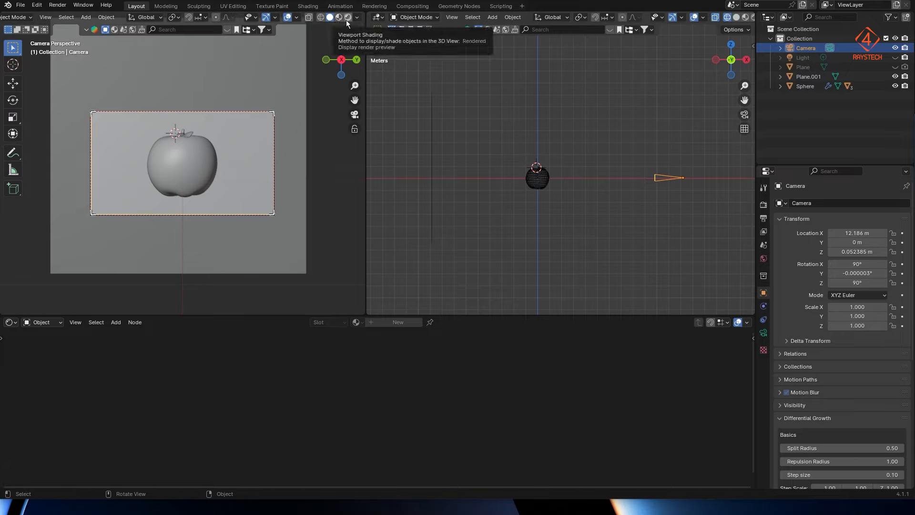
left_click(347, 18)
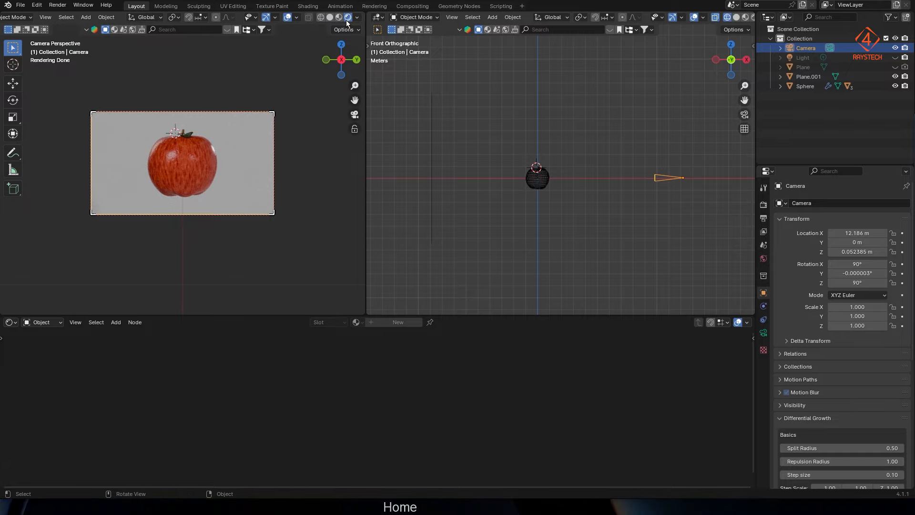
key("Home")
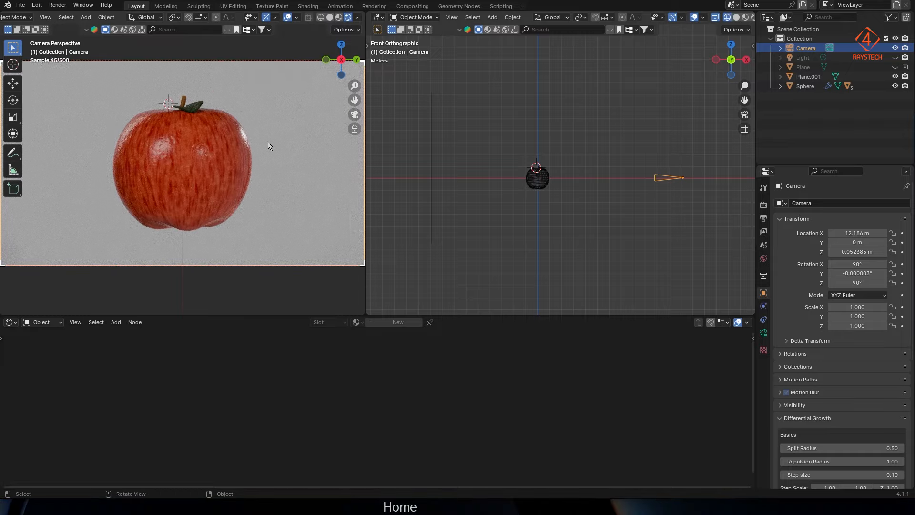
key("t")
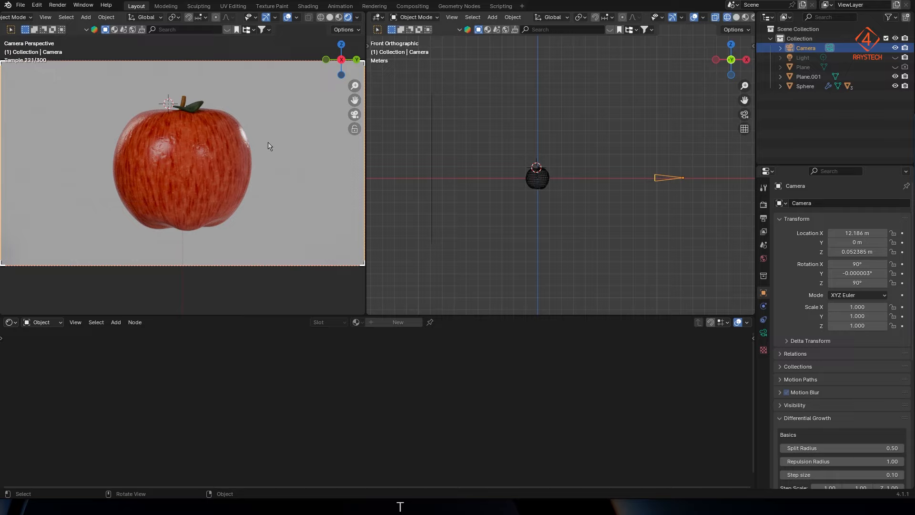
key("n")
key("n")
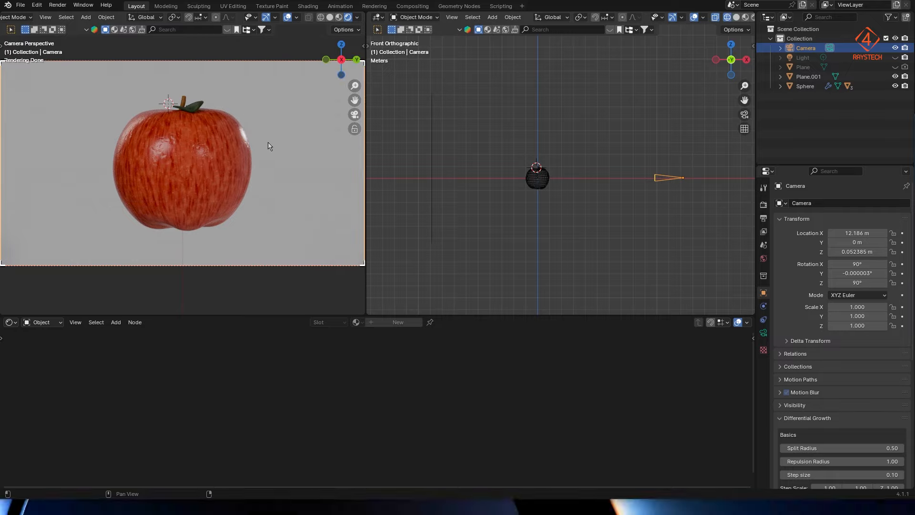
Set the camera's focal length to 50 mm
left_click(764, 333)
left_click(859, 248)
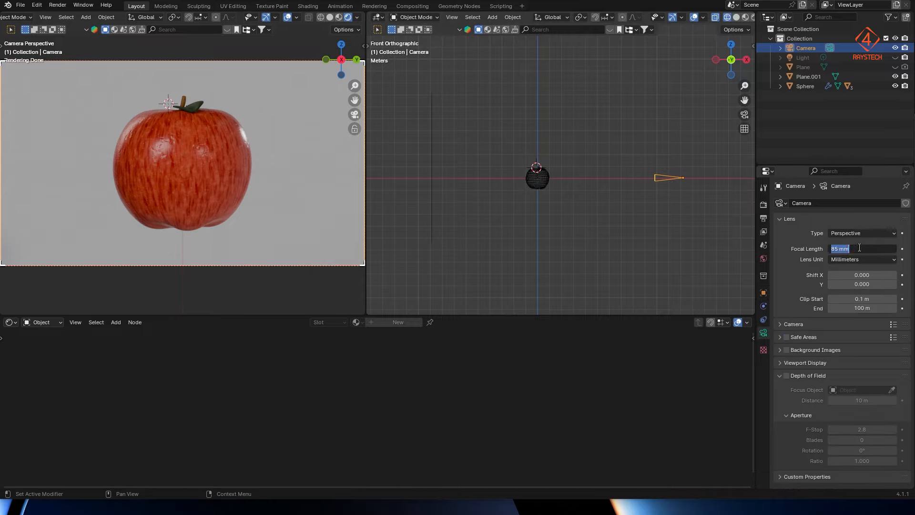
type("50")
key("Return")
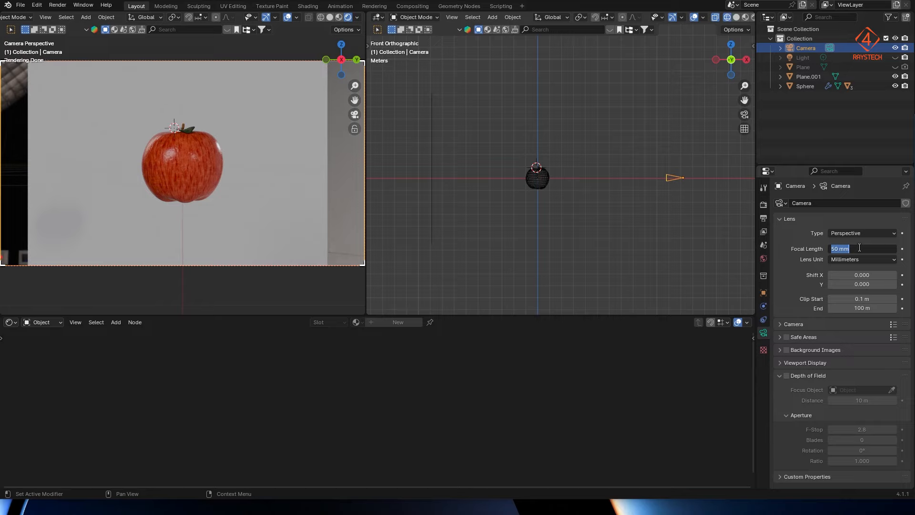
left_click(807, 277)
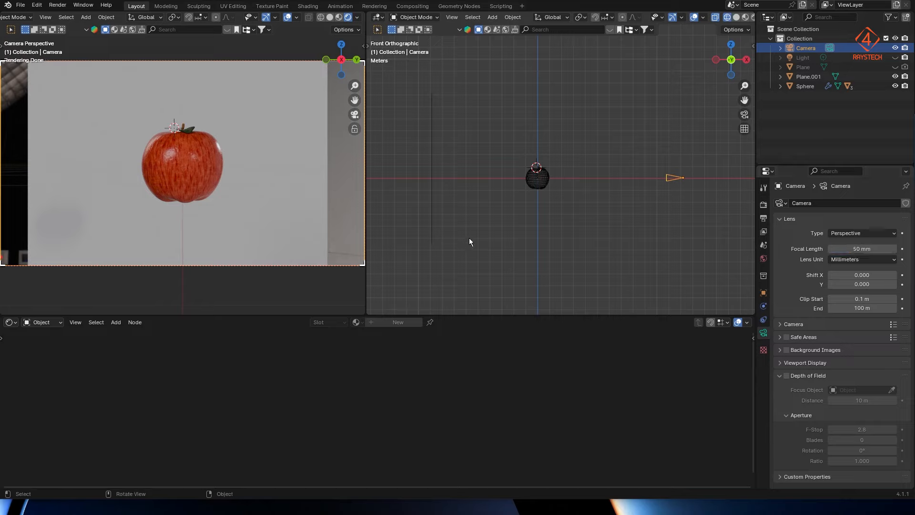
Create a new material on the backdrop plane with a black base color and a roughness of 1.000
left_click(274, 210)
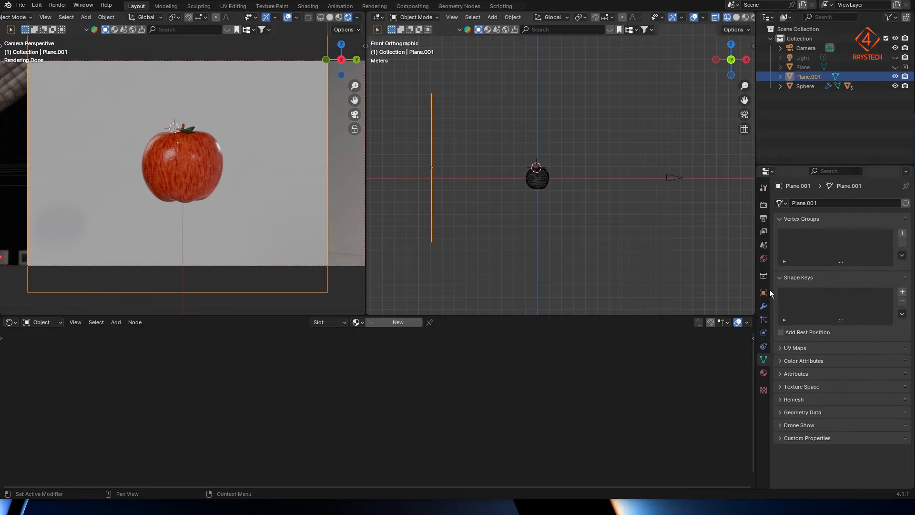
left_click(764, 373)
left_click(829, 245)
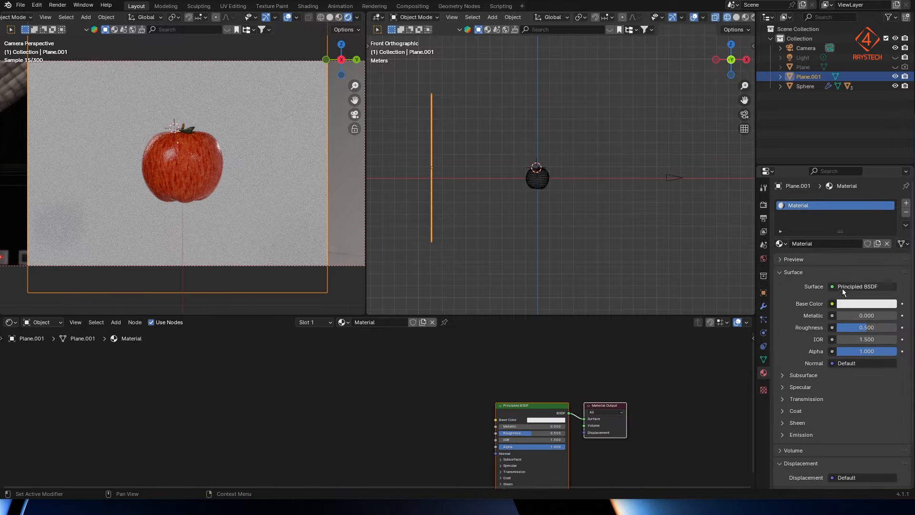
left_click(865, 304)
left_click_drag(888, 178, 888, 237)
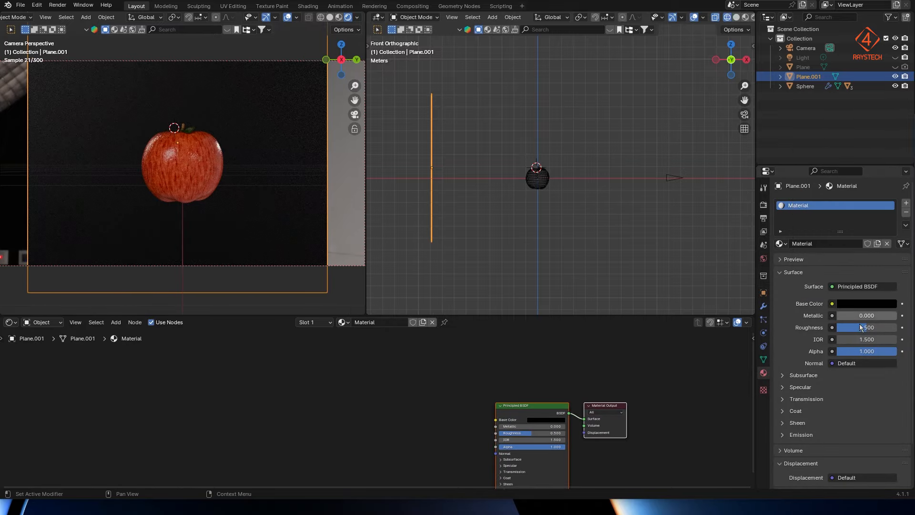
left_click_drag(863, 328, 896, 328)
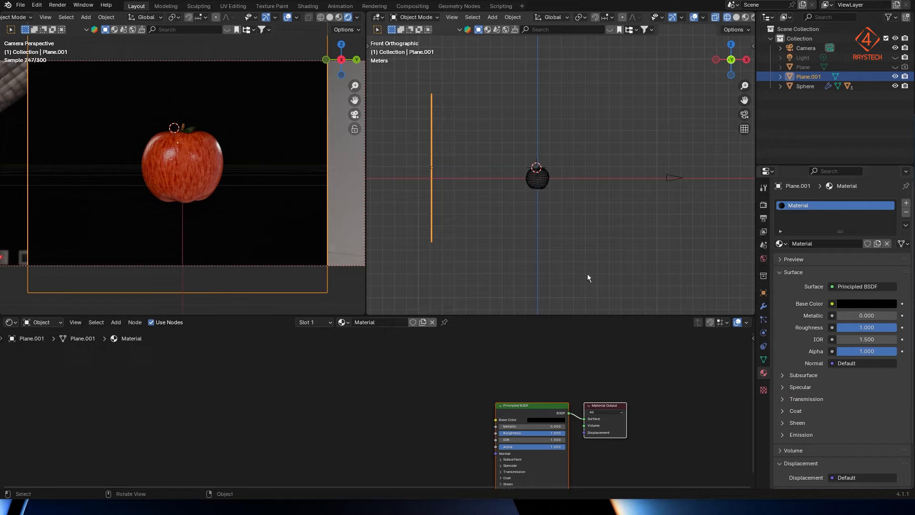
Lighten the backdrop material's base color slightly to a value of 0.006 and expand its coat settings
left_click(865, 304)
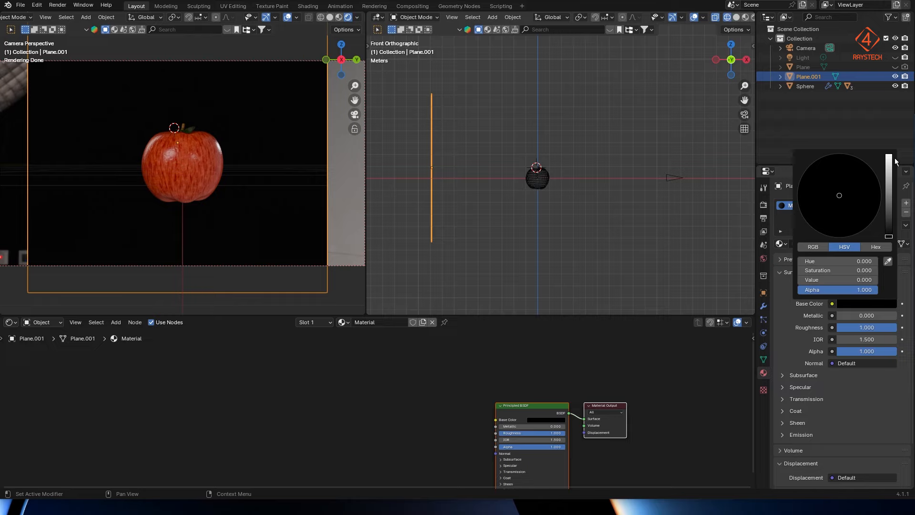
mouse_move(890, 237)
left_mouse_down()
mouse_move(889, 213)
mouse_move(889, 231)
left_mouse_up()
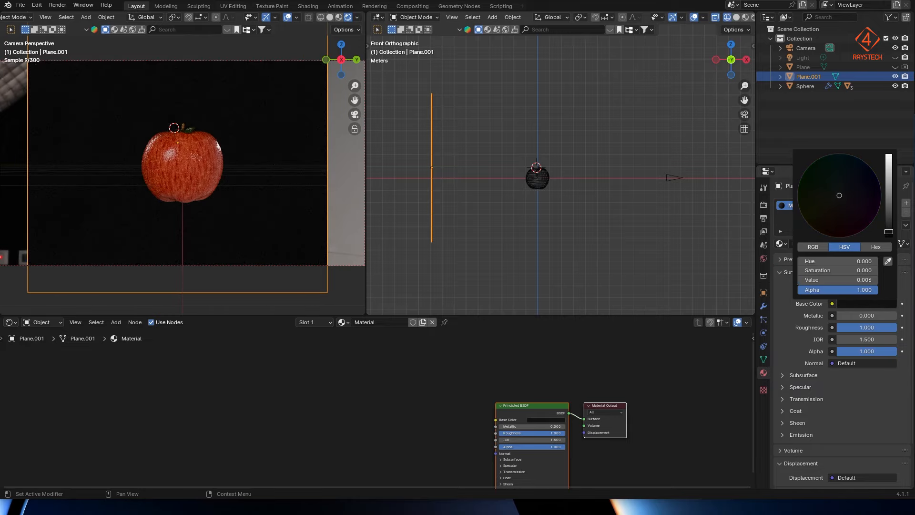
left_click(810, 411)
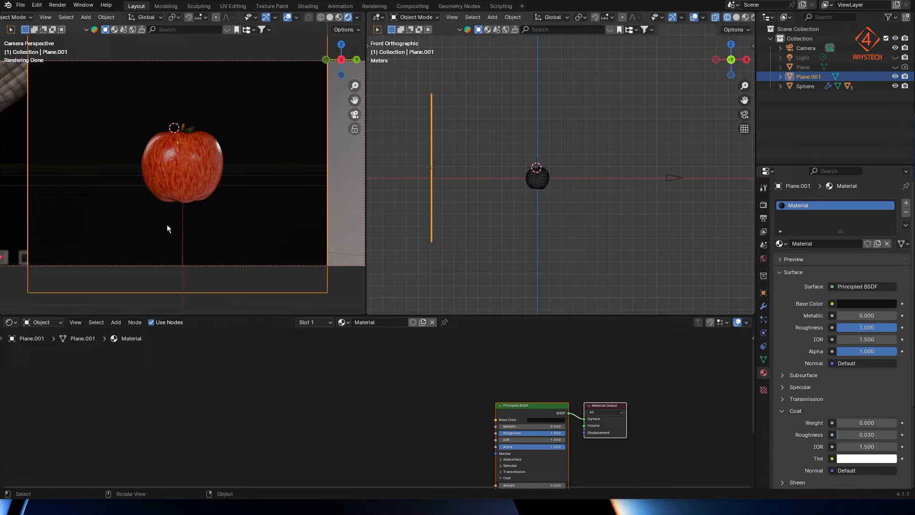
Add an area light and raise it along Z to just above the apple
left_click(560, 196)
middle_click_drag(560, 196, 553, 202)
key("shift+a")
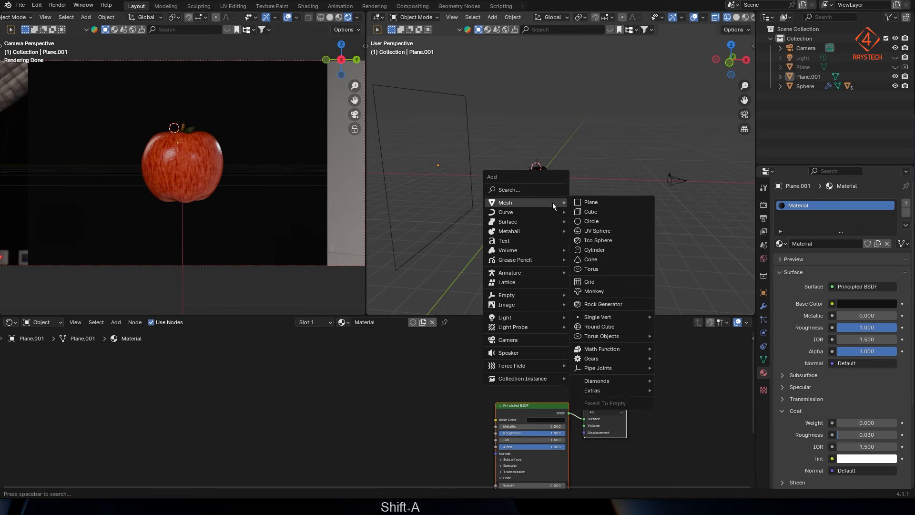
mouse_move(546, 315)
left_click(605, 349)
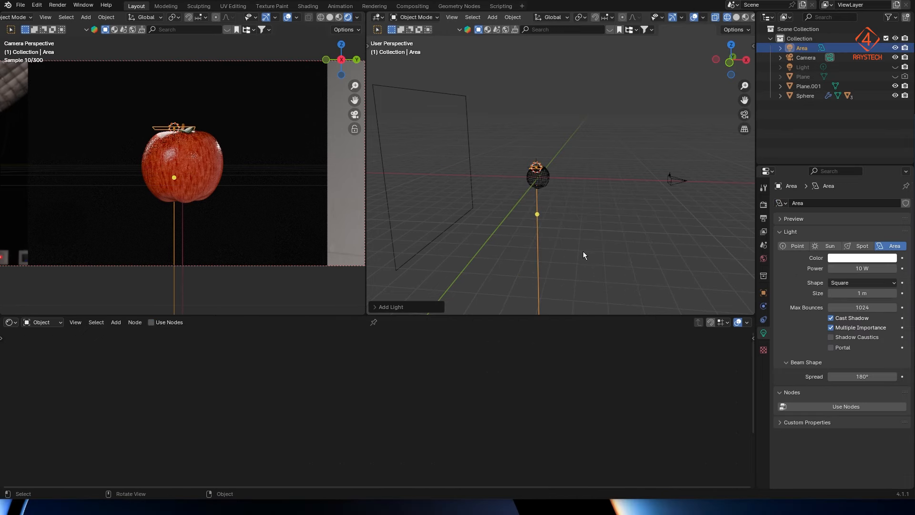
key("g")
key("z")
left_click(565, 173)
key("s")
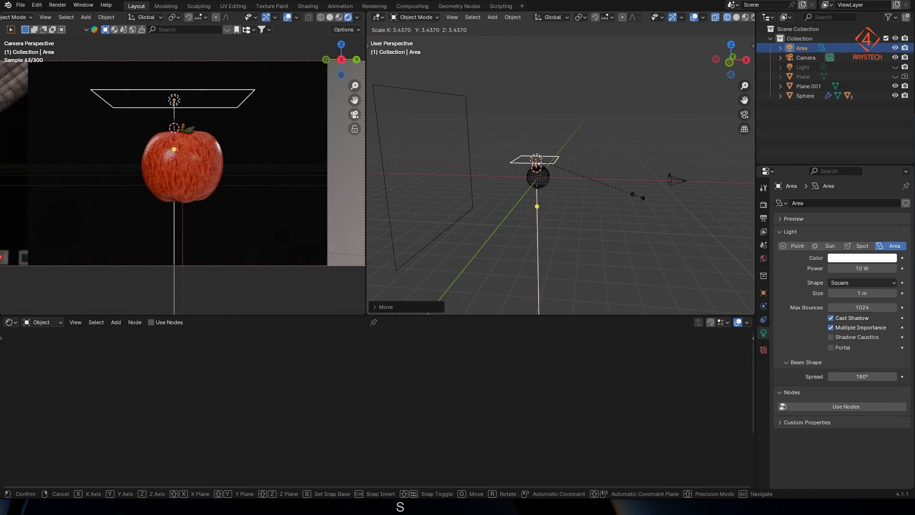
key("Escape")
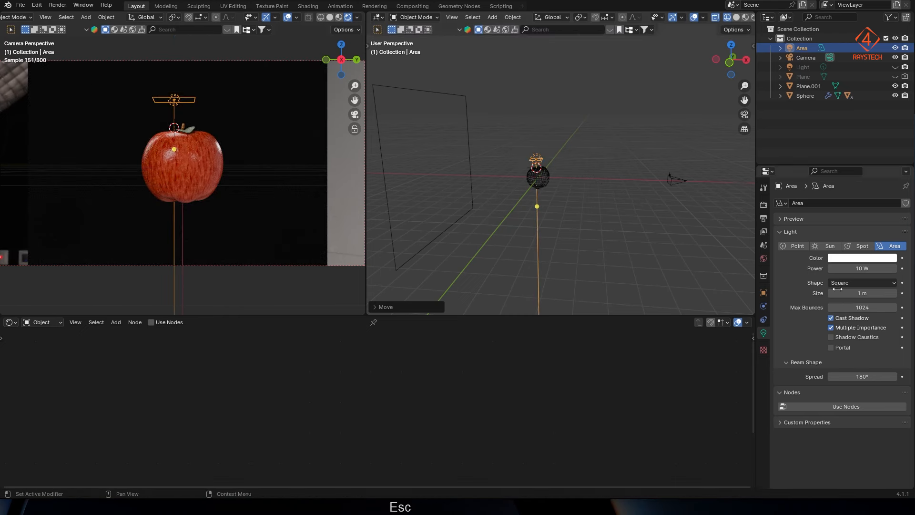
Enlarge the area light to a size of 4.21 m and set its power to 50 W
left_click_drag(853, 293, 898, 293)
left_click(856, 268)
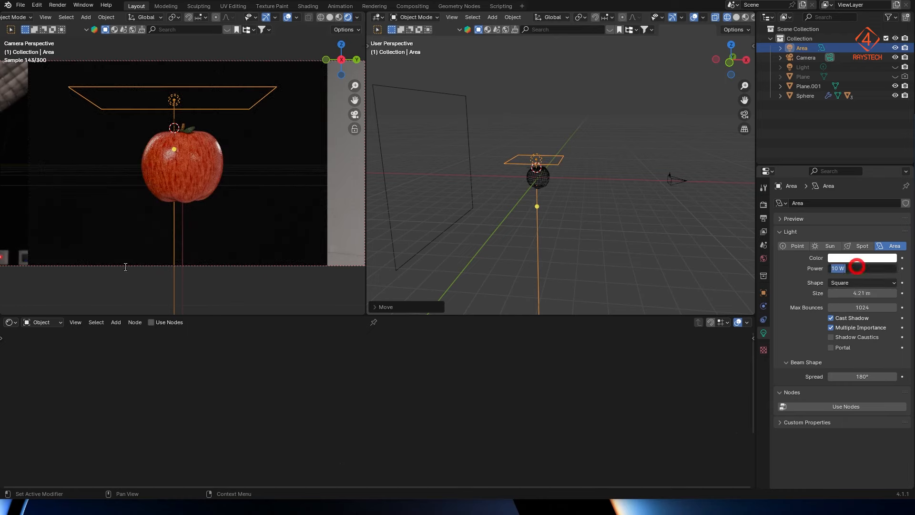
type("50")
key("Return")
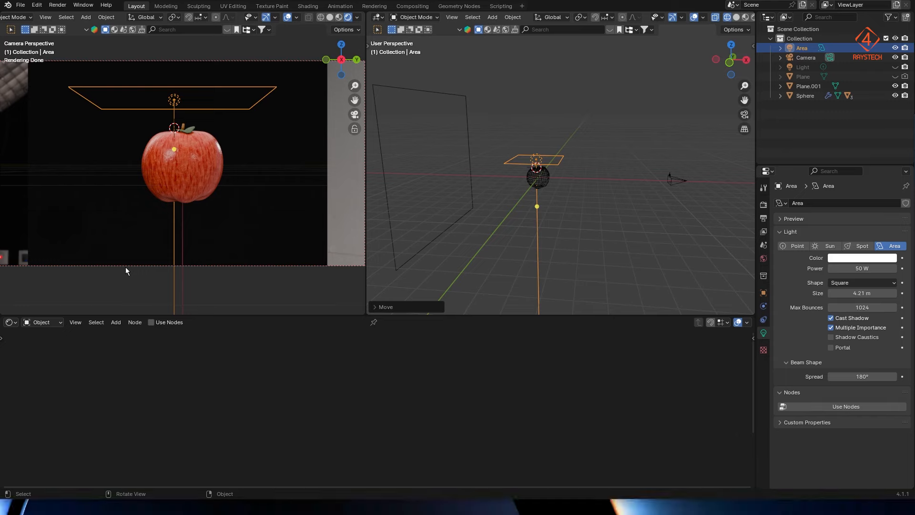
left_click(125, 266)
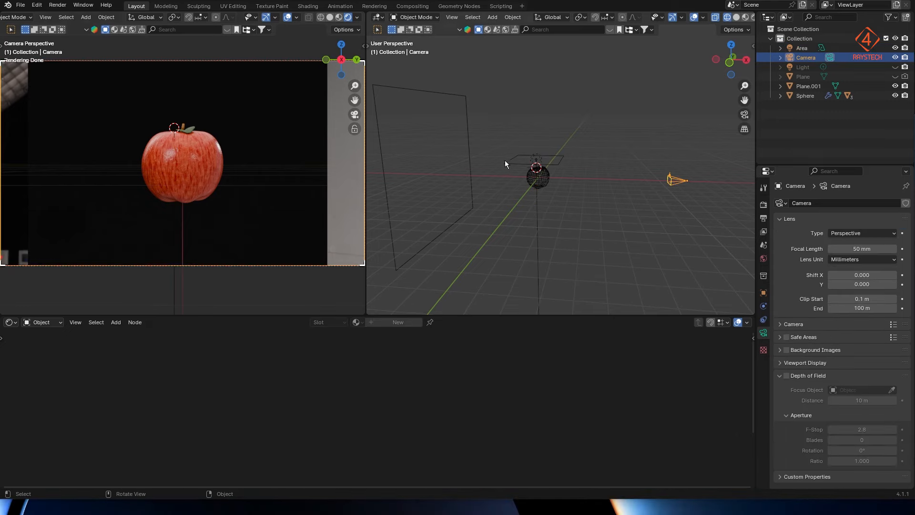
Raise the area light above the apple by about 0.96 m along Z
left_click(533, 161)
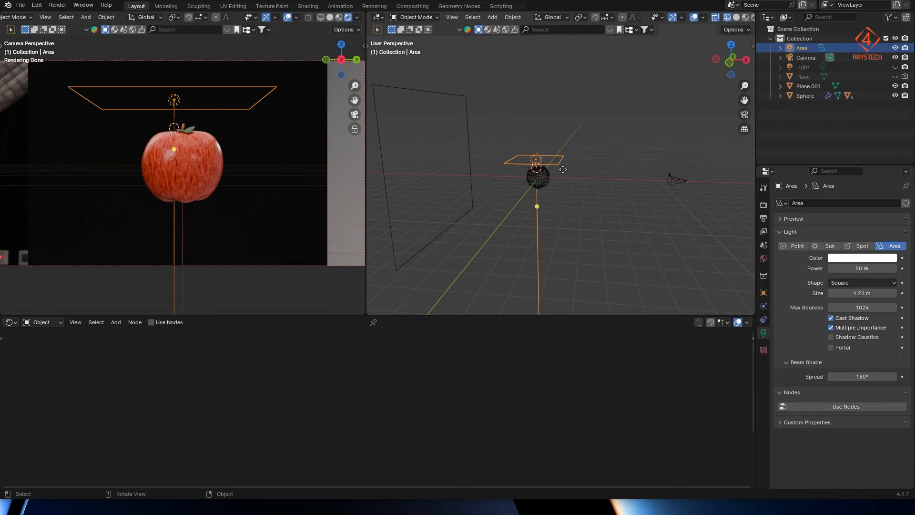
key("g")
key("z")
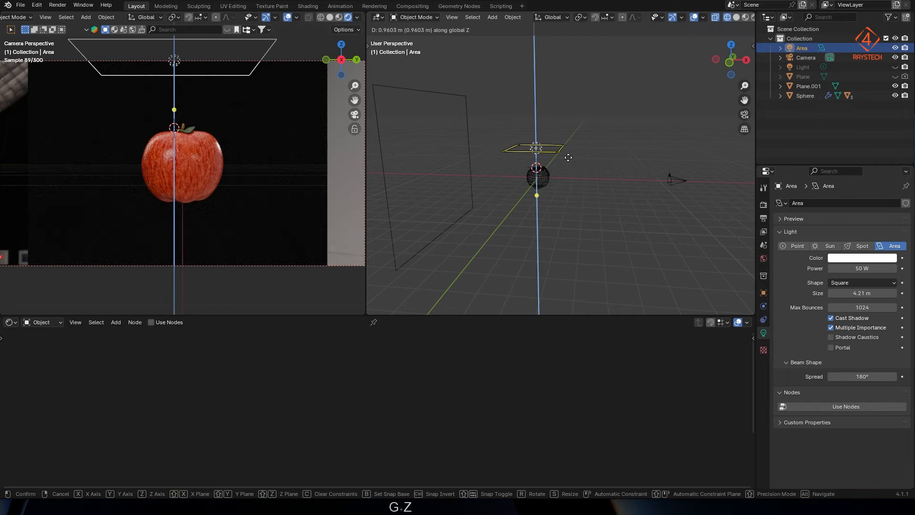
left_click(568, 158)
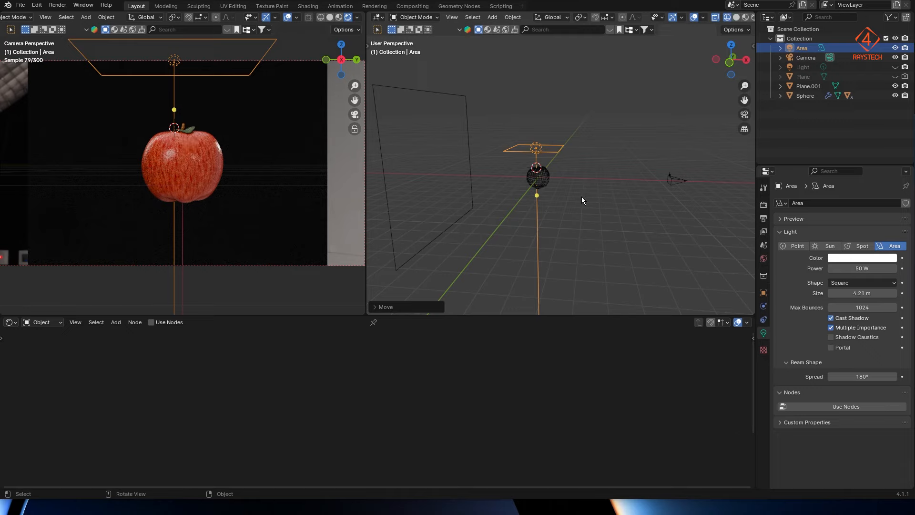
Duplicate the area light along X toward the camera and tilt the copy about Y to aim at the apple
key("shift+d")
key("x")
left_click(636, 210)
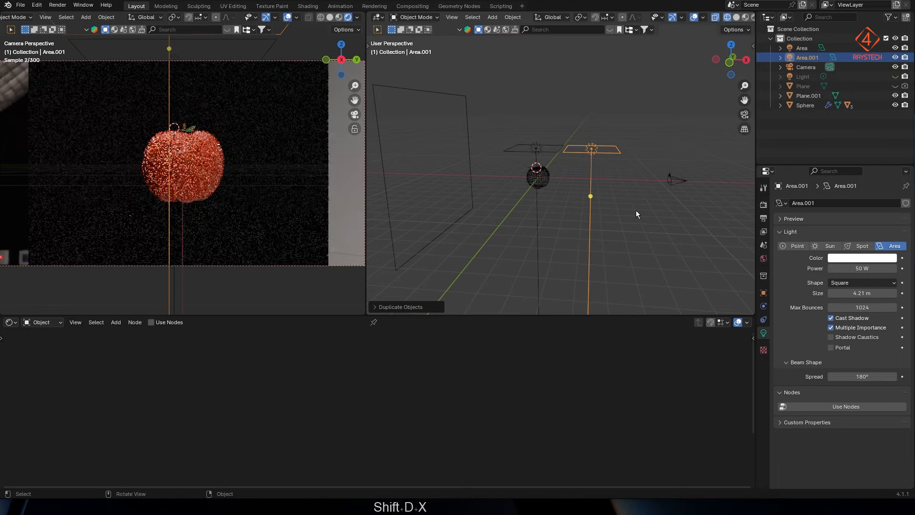
key("r")
key("y")
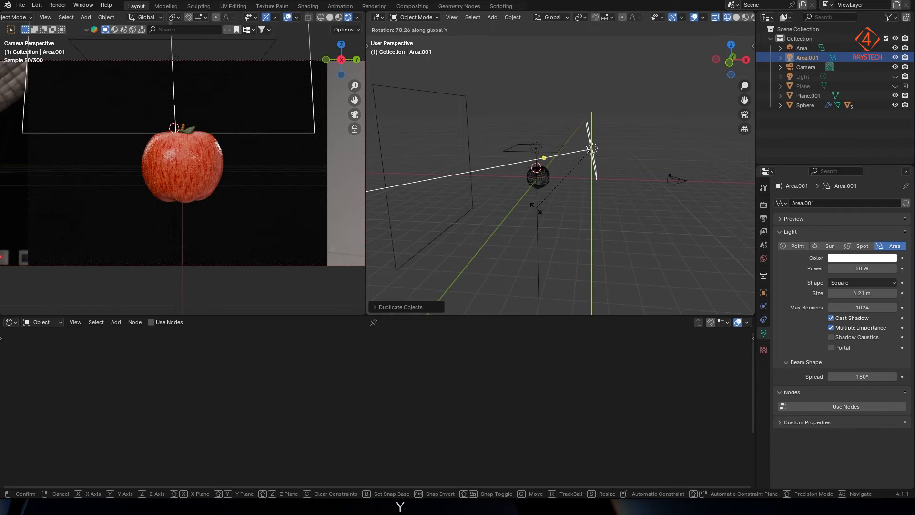
left_click(550, 211)
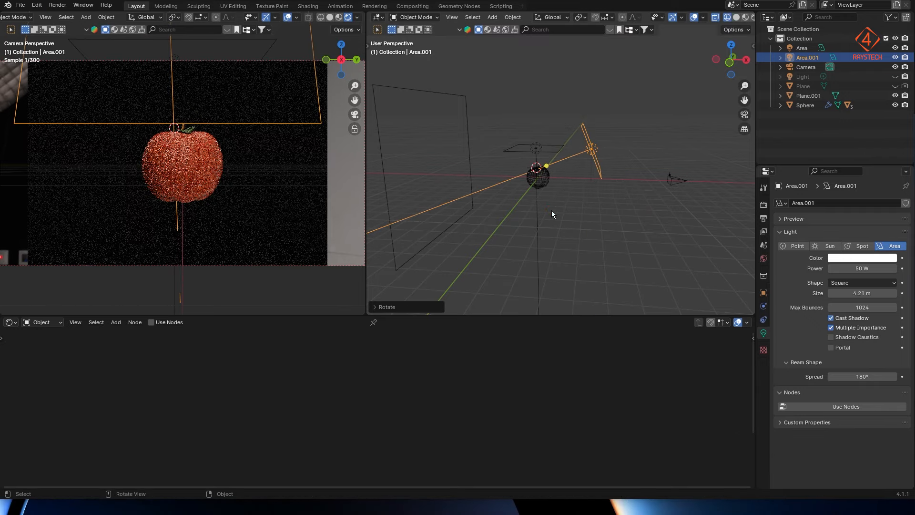
Move the duplicated light about -3.57 m along Y and rotate it about Z to face the apple
middle_click_drag(613, 180, 614, 208)
key("g")
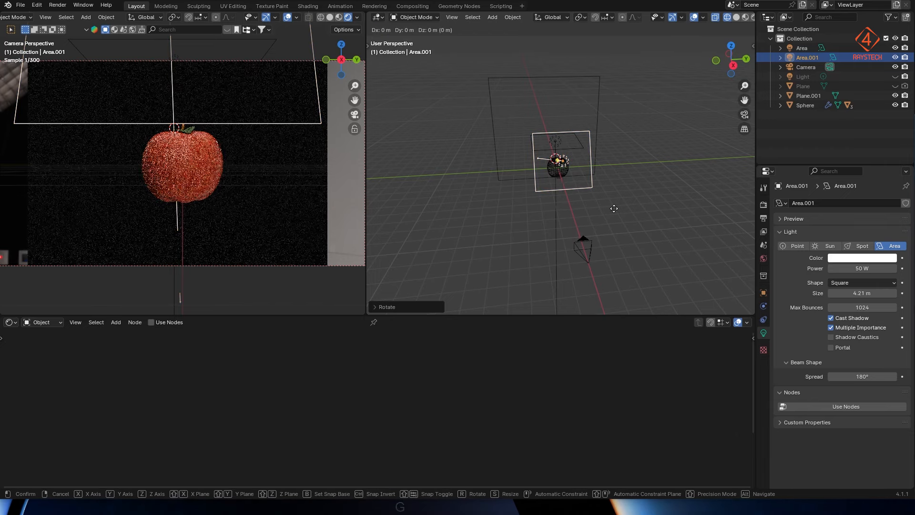
key("y")
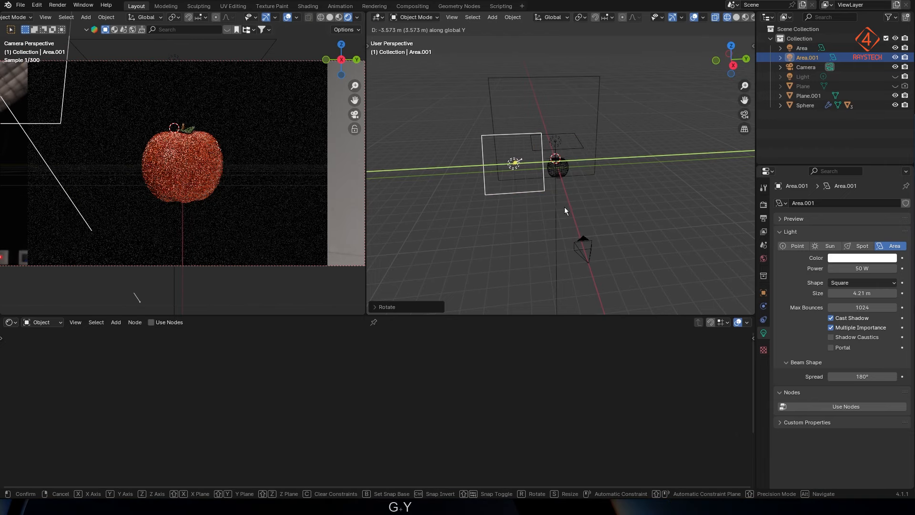
left_click(564, 207)
middle_click_drag(556, 188, 574, 223)
key("r")
key("z")
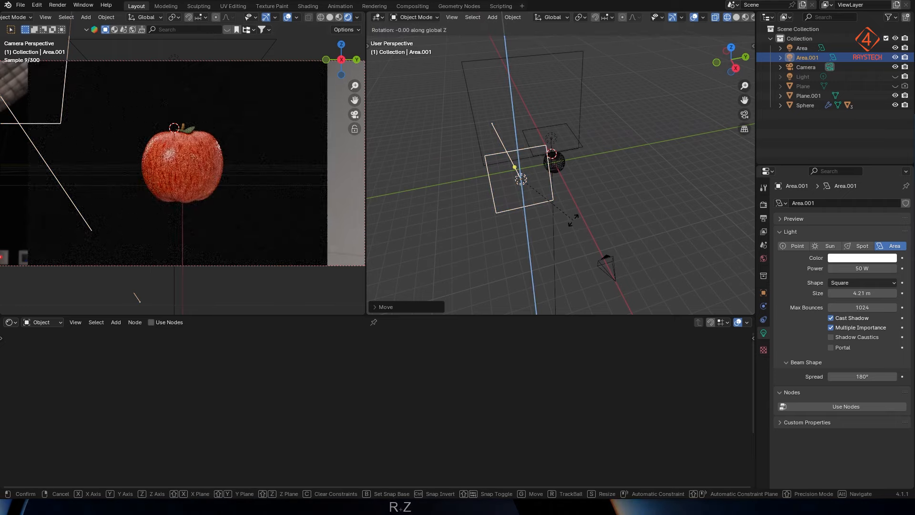
left_click(545, 227)
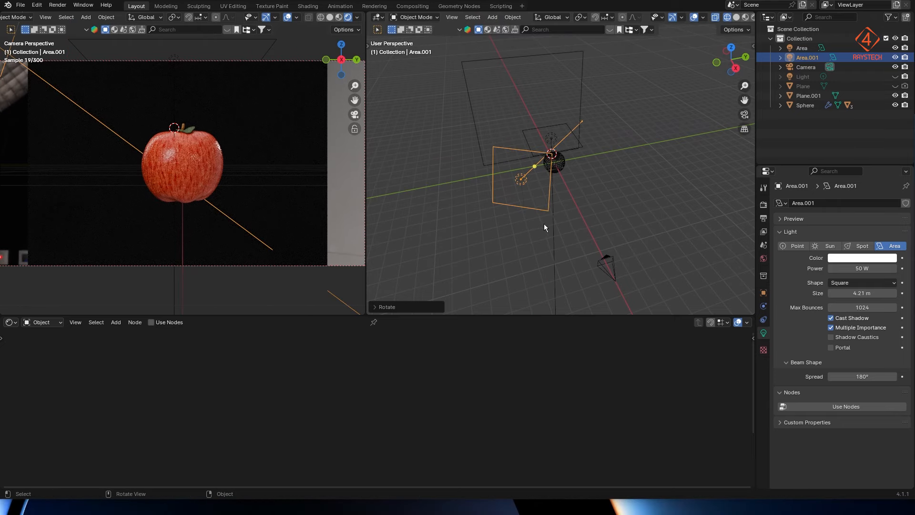
Move the duplicated light farther from the apple using the top view, and set its power to 200 W
middle_click_drag(542, 225, 544, 248)
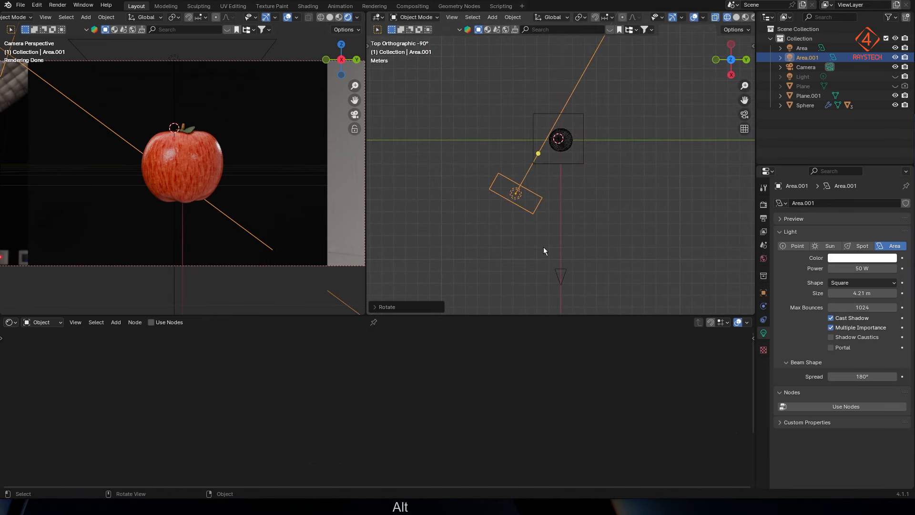
key("g")
left_click(549, 231)
mouse_move(860, 269)
left_mouse_down()
mouse_move(882, 269)
mouse_move(858, 268)
left_mouse_up()
left_click(857, 269)
type("200")
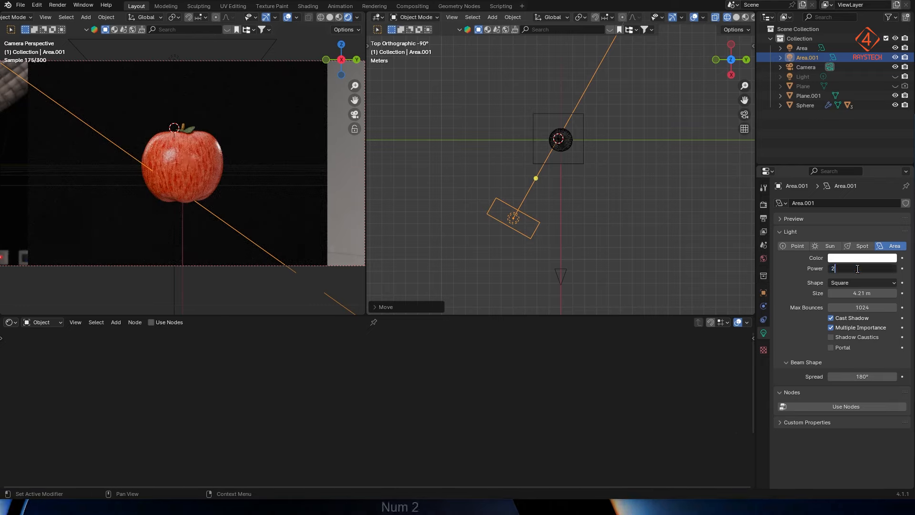
key("Return")
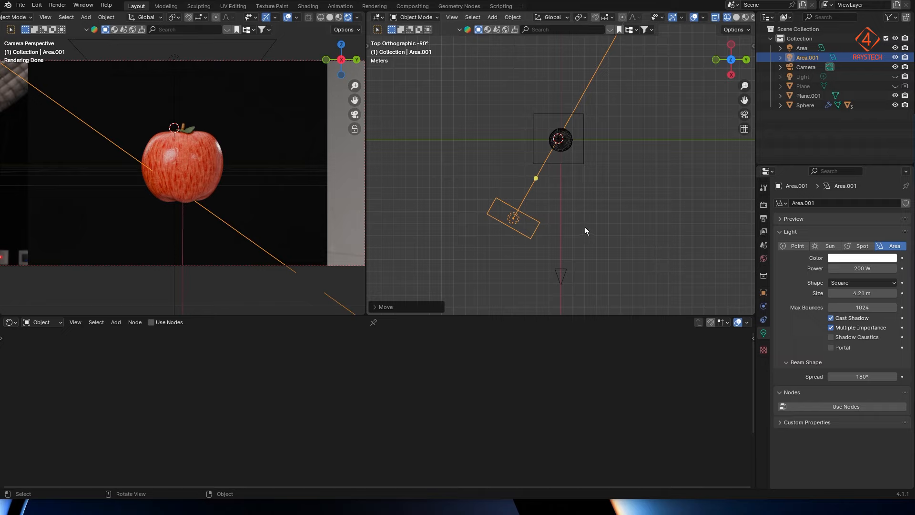
Set the world background's strength to 0 and hide the original area light above the apple
left_click(895, 57)
left_click(895, 57)
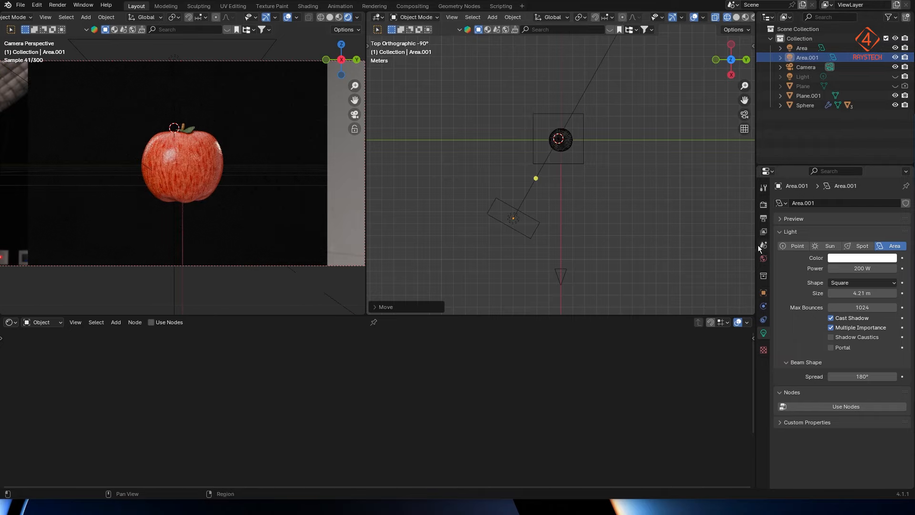
left_click(763, 258)
left_click(861, 358)
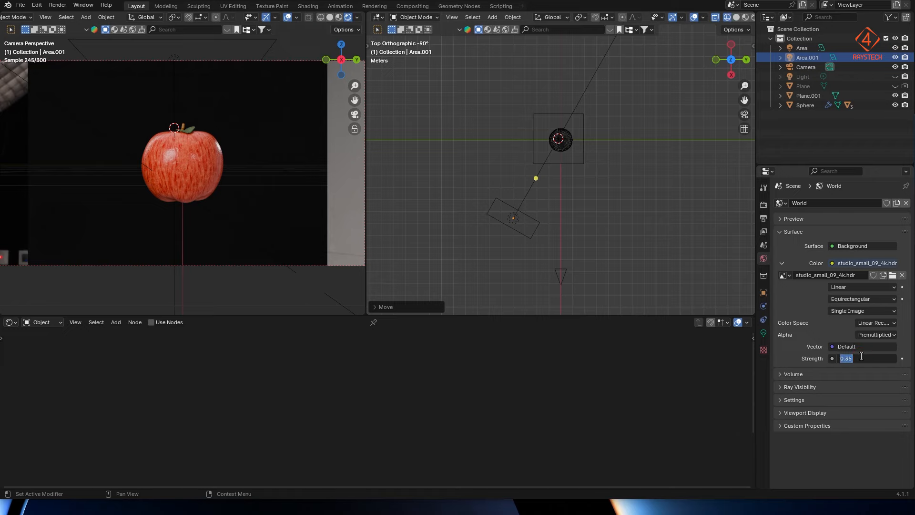
type("0")
key("Return")
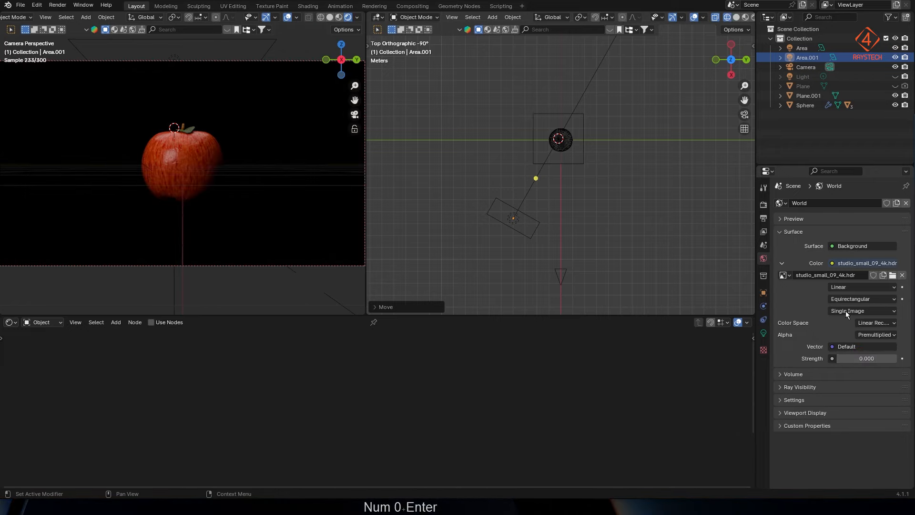
left_click(895, 48)
Duplicate the front area light beside itself and rotate the copy about Z to face away from the backdrop
scroll(593, 196, "down", 2)
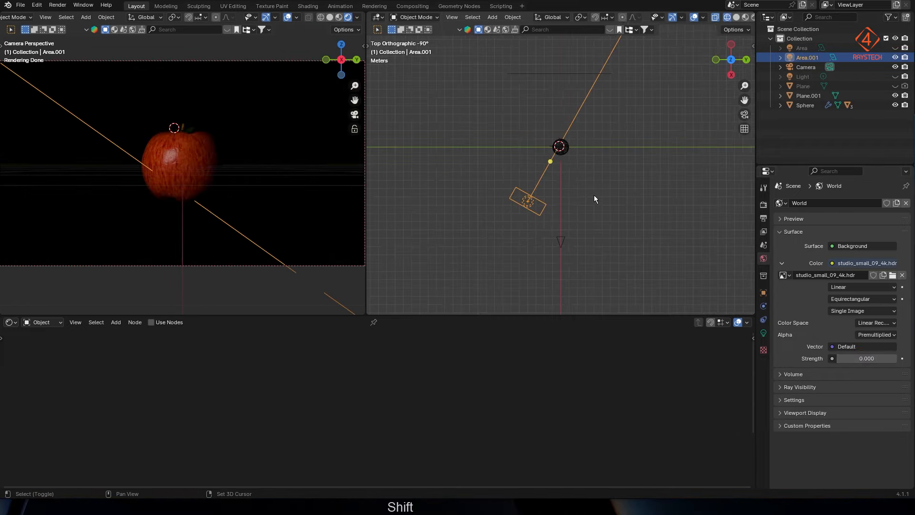
key("shift+d")
left_click(634, 200)
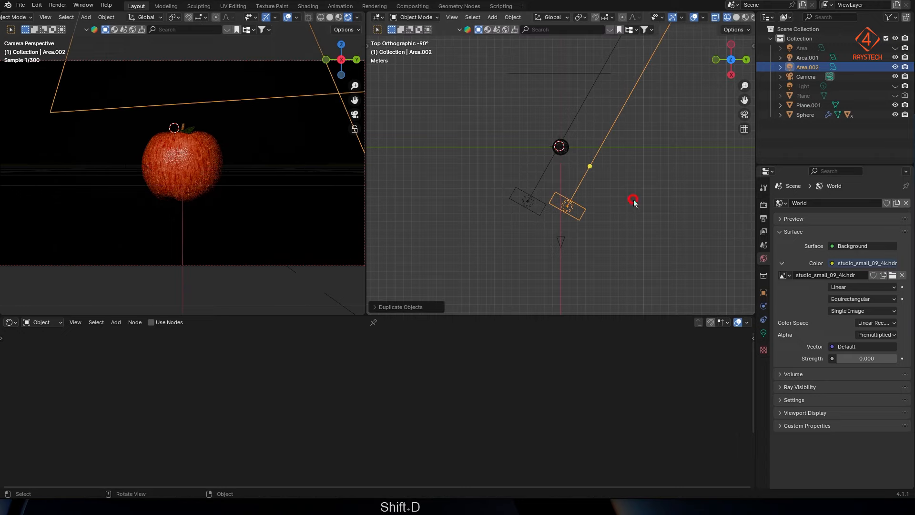
key("r")
key("z")
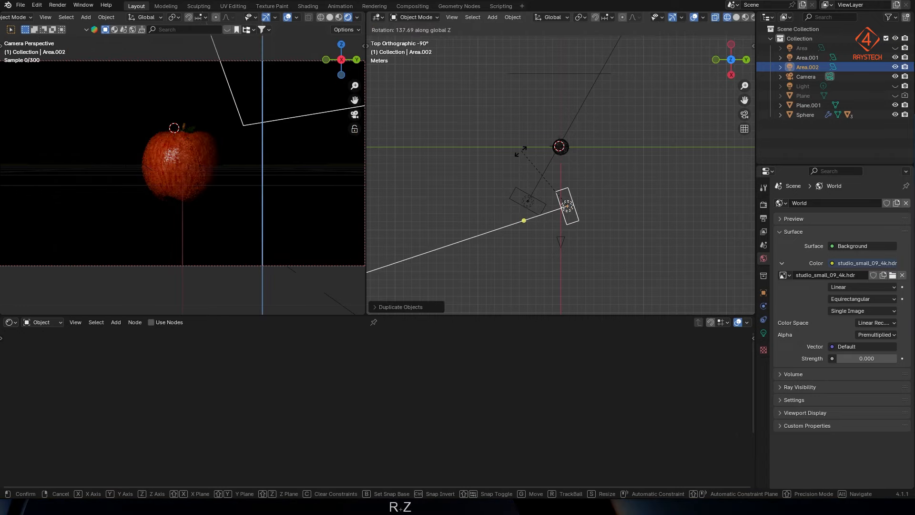
left_click(510, 189)
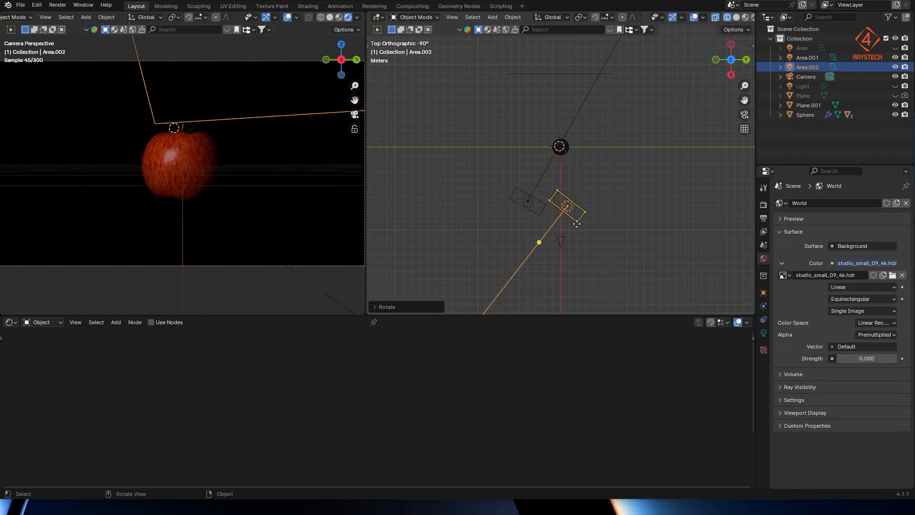
Move the duplicated light behind the apple, about -12.2 m along X and 4.5 m along Y, and rotate it about -24° around X
key("g")
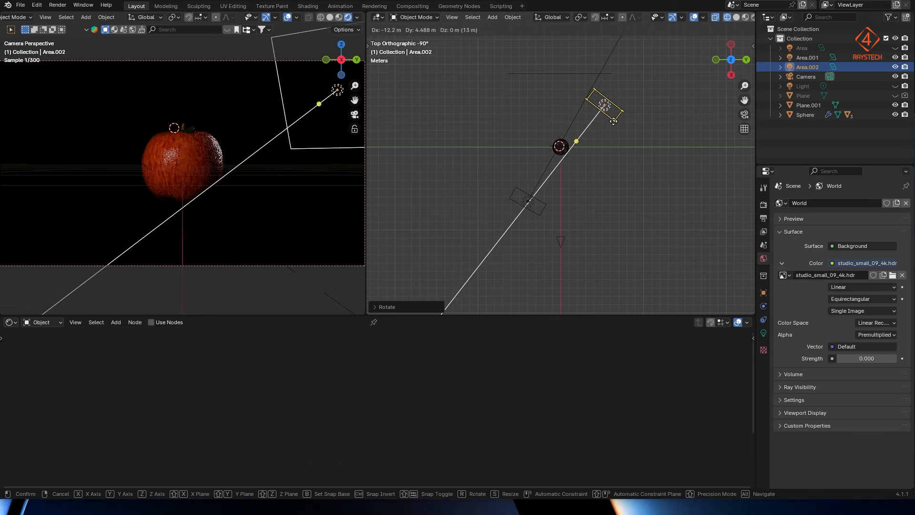
left_click(614, 121)
middle_click_drag(615, 121, 621, 88)
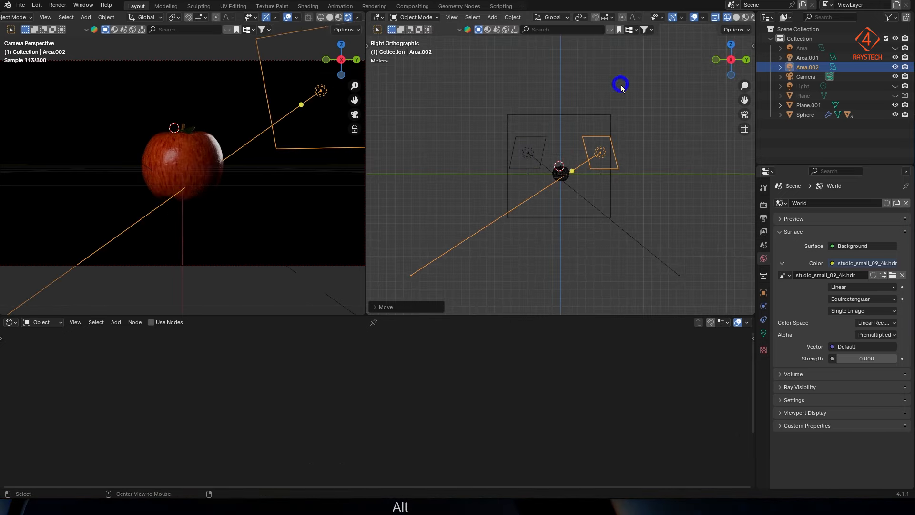
key("r")
key("x")
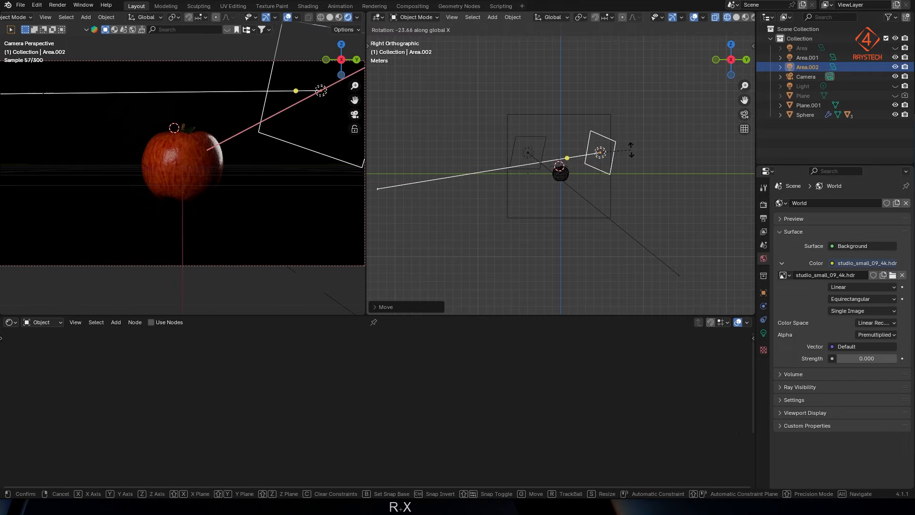
left_click(630, 150)
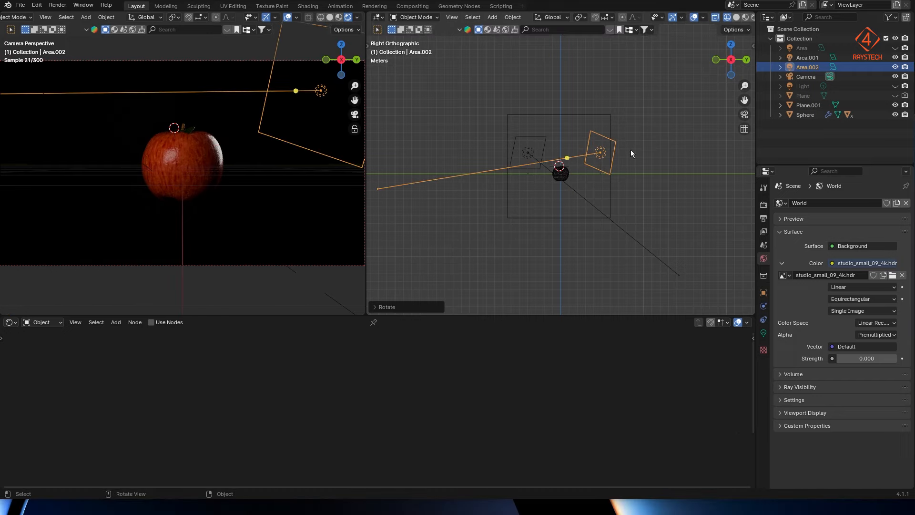
Reset the duplicated light's X, Y and Z rotation to 0°
left_click(764, 293)
left_click_drag(858, 283, 865, 264)
type("0")
key("Return")
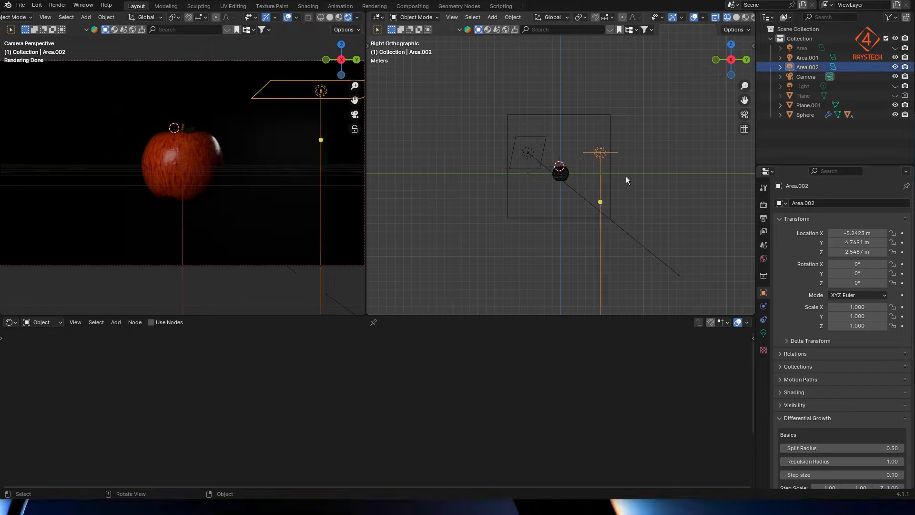
Tilt the duplicated light around X to about -56° so it aims down toward the apple
middle_click_drag(625, 176, 620, 223)
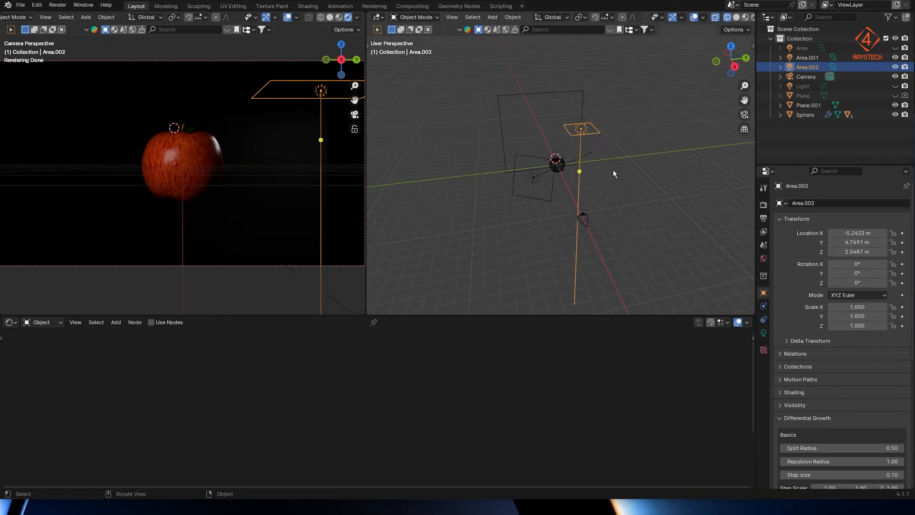
key("r")
key("x")
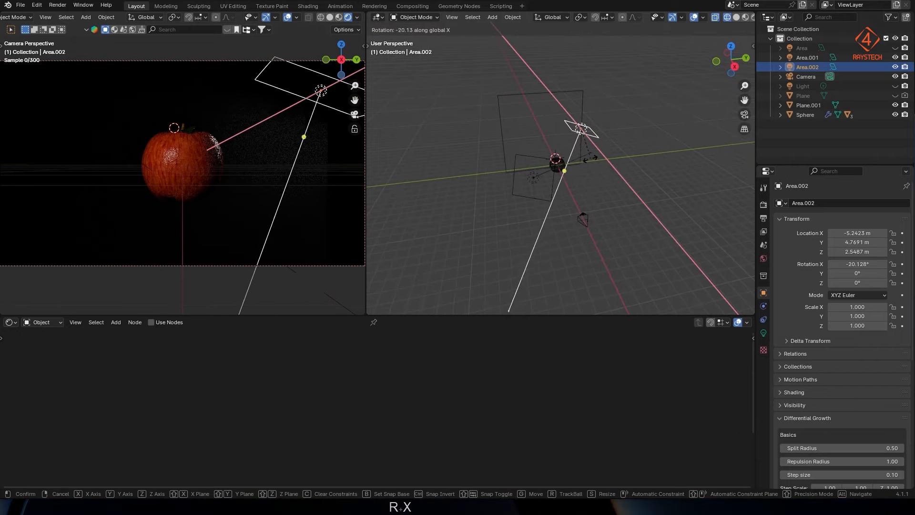
left_click(578, 146)
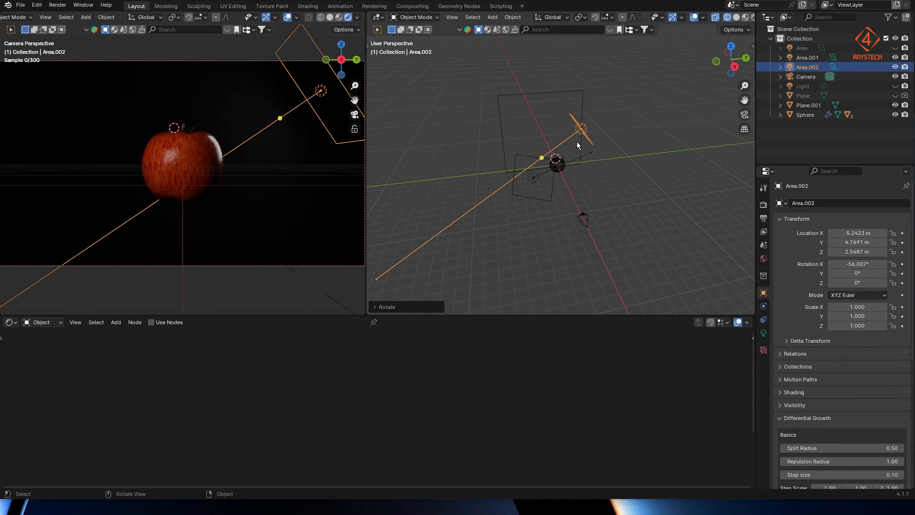
Shift the duplicated light slightly along X to about -5.12 m
middle_click_drag(632, 181, 597, 213)
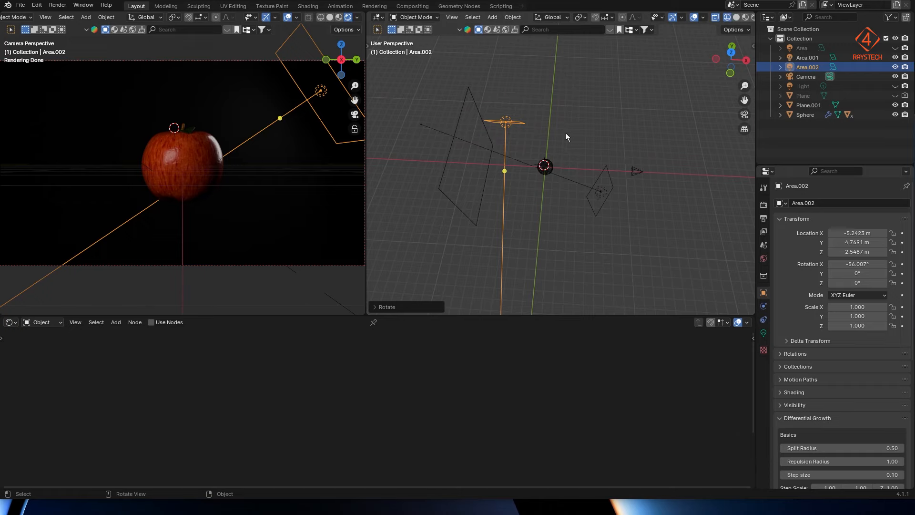
key("g")
key("x")
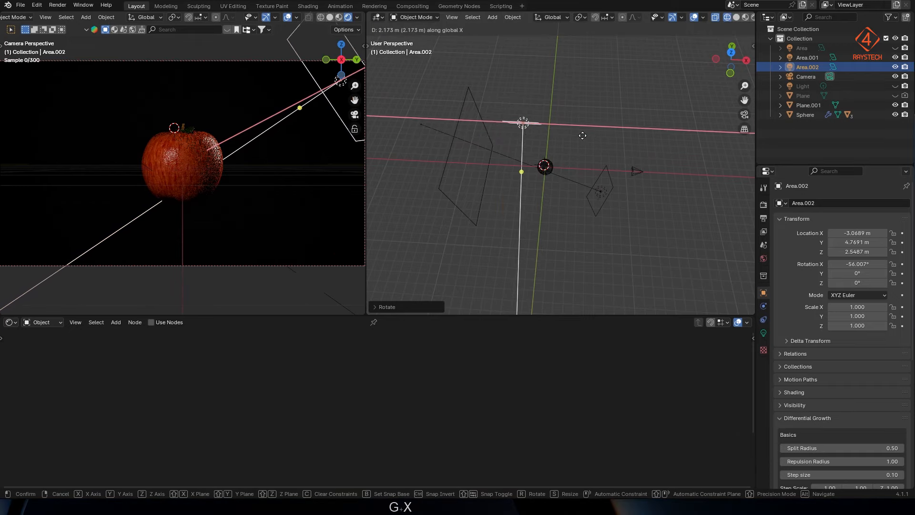
left_click(567, 134)
middle_click_drag(568, 133, 517, 118)
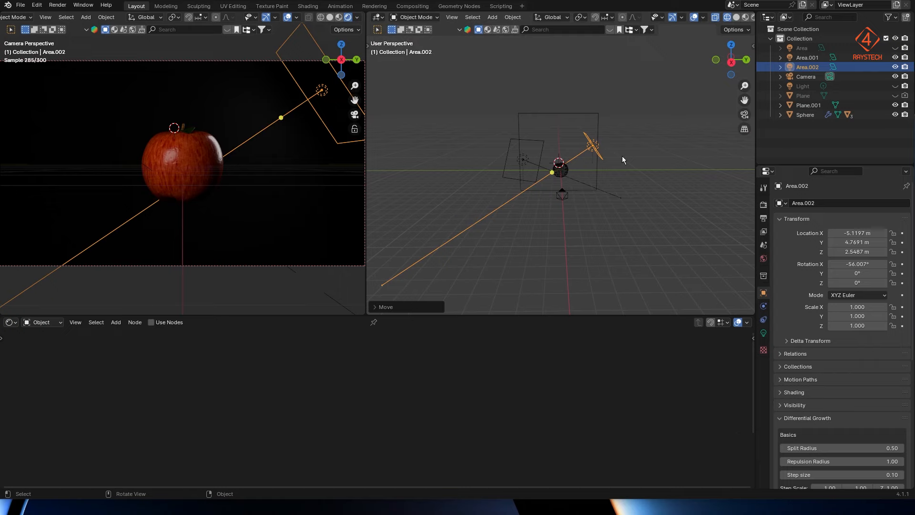
Tilt the duplicated light around X to about -28° and move it closer to the apple, to about X -3.19 m and Y 2.49 m
key("r")
key("x")
left_click(605, 169)
middle_click_drag(606, 169, 622, 215, "alt")
key("g")
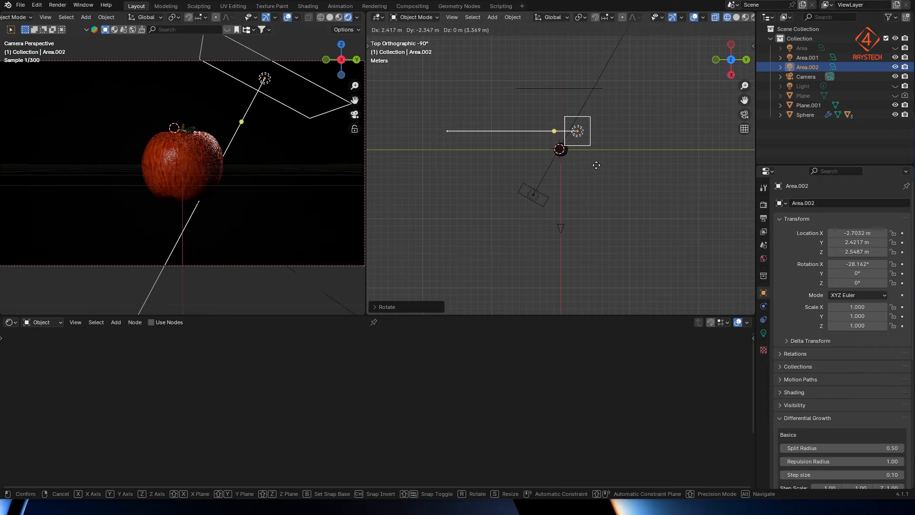
left_click(597, 162)
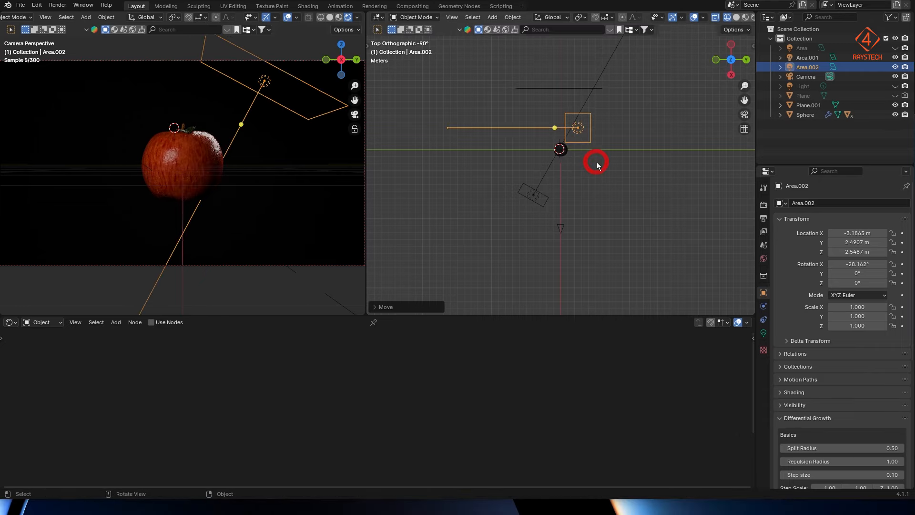
Set the duplicated light's power to 30 W
left_click(763, 333)
left_click(892, 268)
left_click_drag(862, 268, 909, 269)
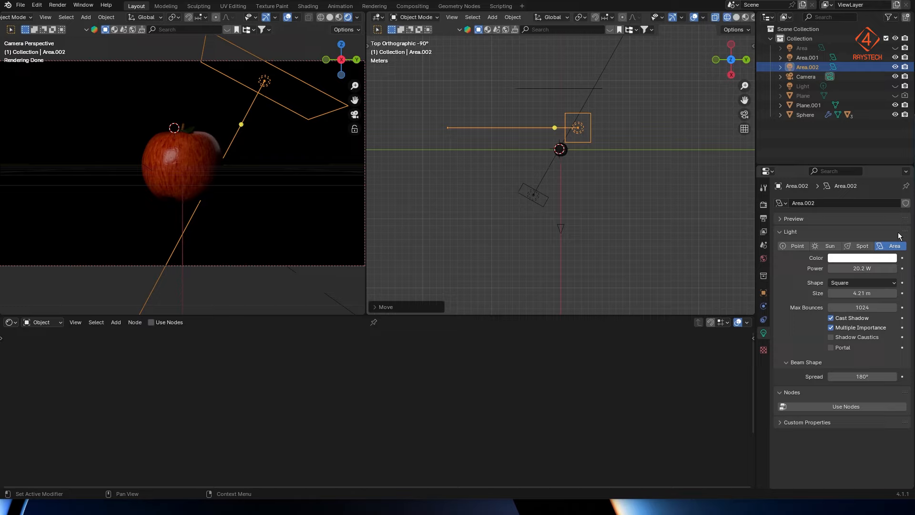
key("ctrl+v")
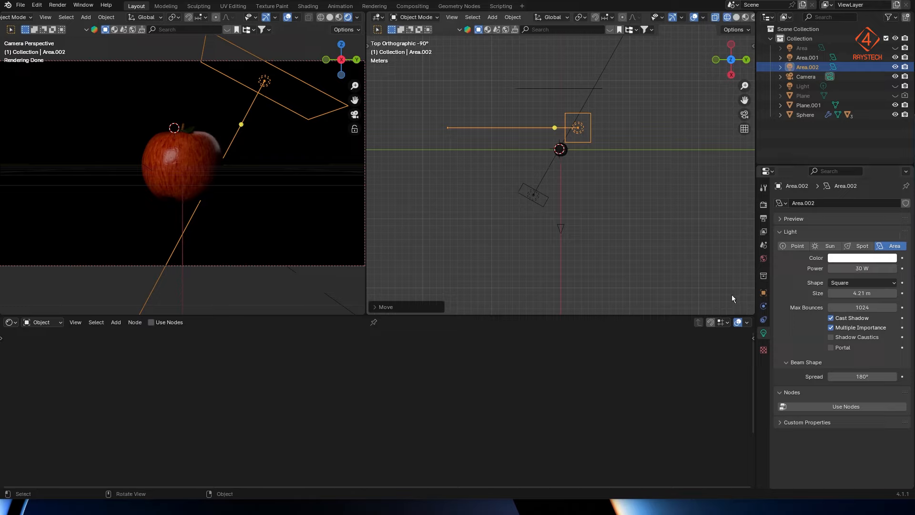
Enlarge the duplicated light to about 12.2 m and set its power to 100 W
left_click_drag(841, 293, 810, 299)
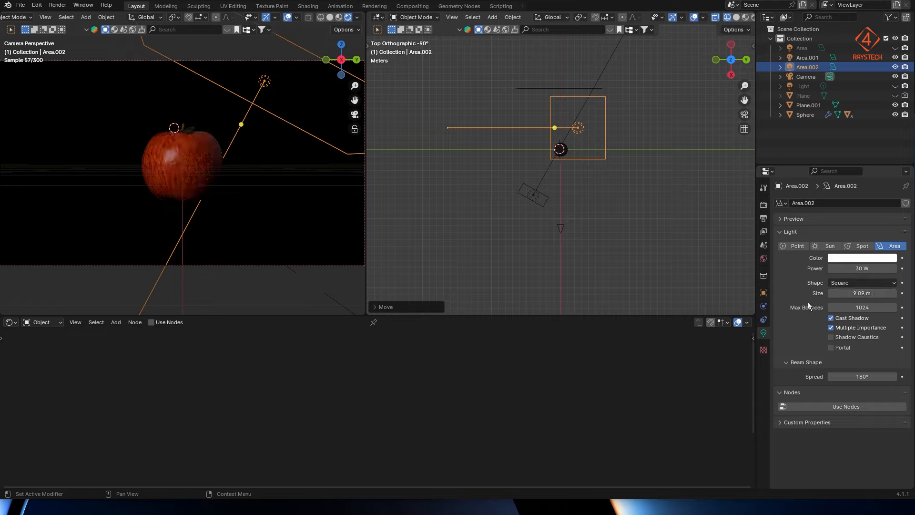
type("100")
key("Return")
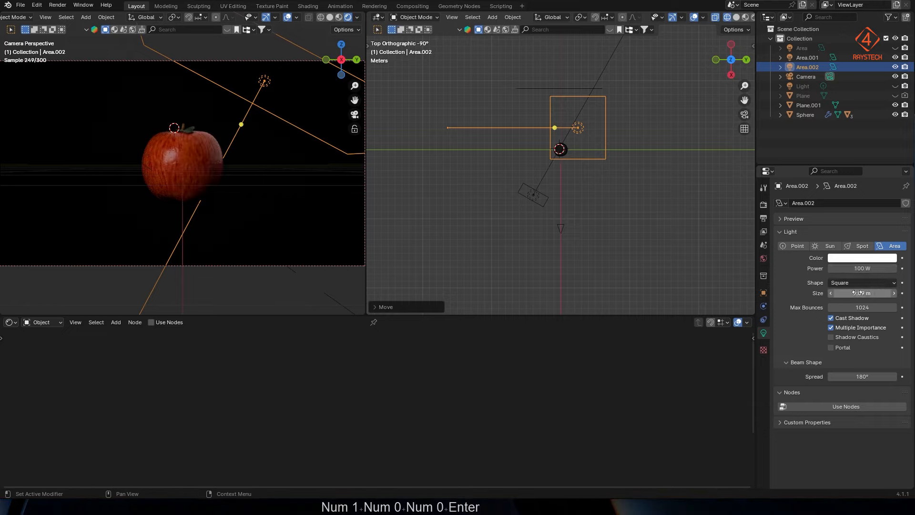
mouse_move(853, 294)
left_mouse_down()
mouse_move(870, 293)
mouse_move(856, 293)
left_mouse_up()
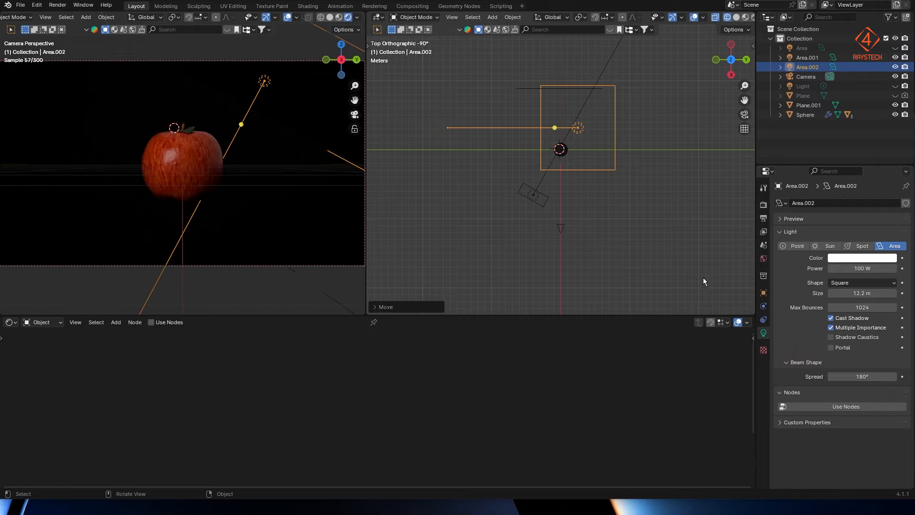
Rotate the enlarged light about -33° around X to light the apple from the side
middle_click_drag(603, 189, 584, 111)
key("r")
key("x")
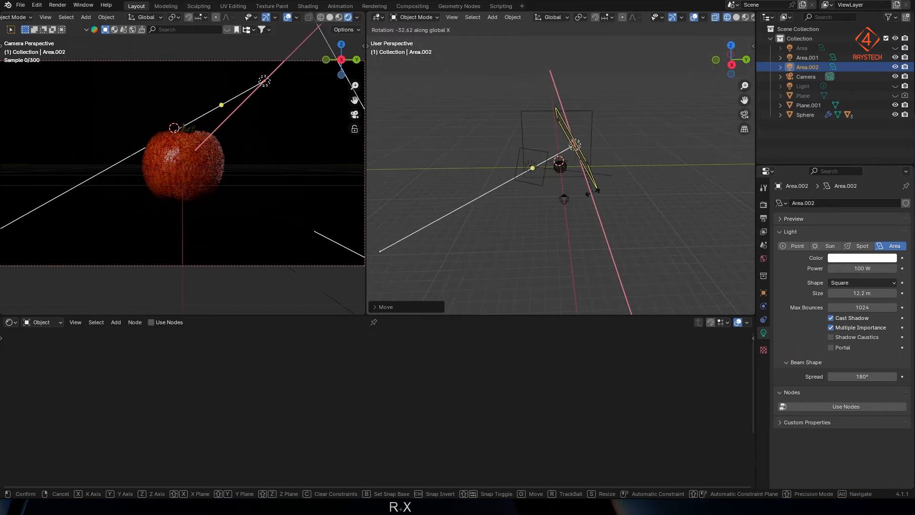
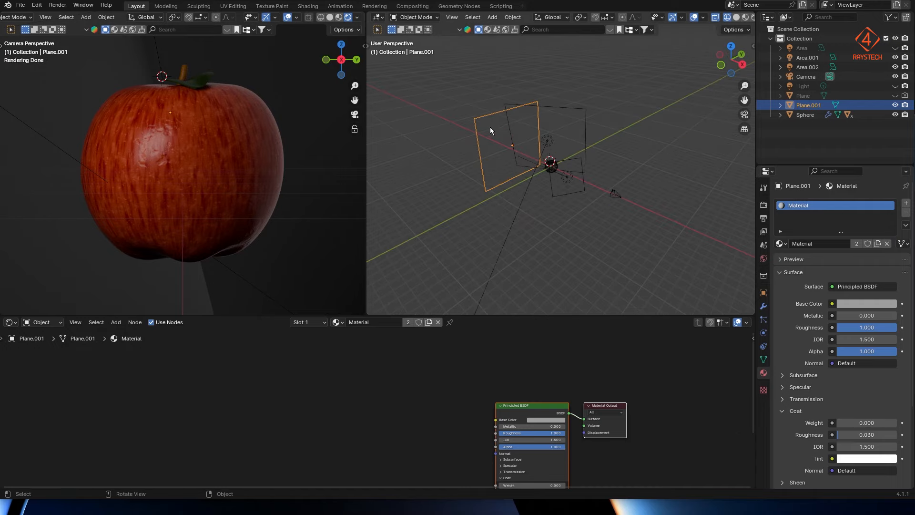
Scale up the backdrop plane and move it about -28.7 m along X, away from the apple
key("s")
left_click(602, 239)
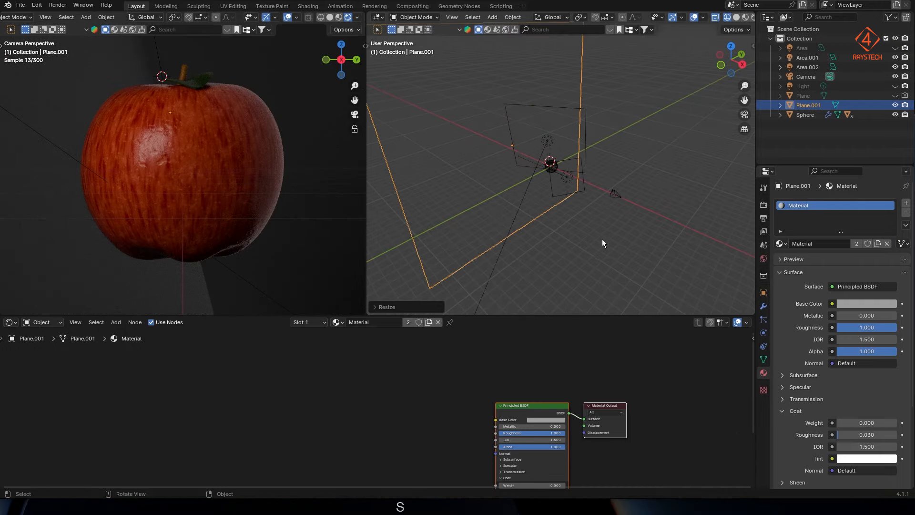
key("g")
key("x")
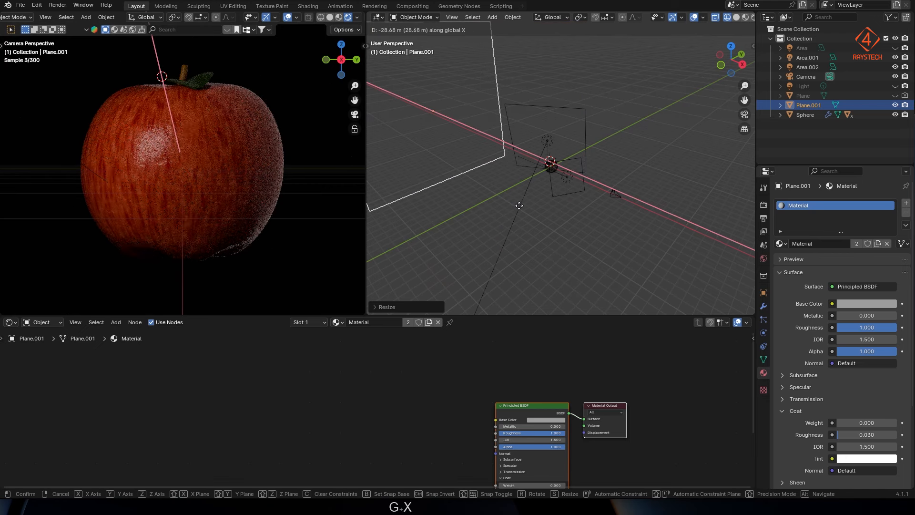
left_click(520, 208)
Change the backdrop plane's base color to white
left_click(871, 304)
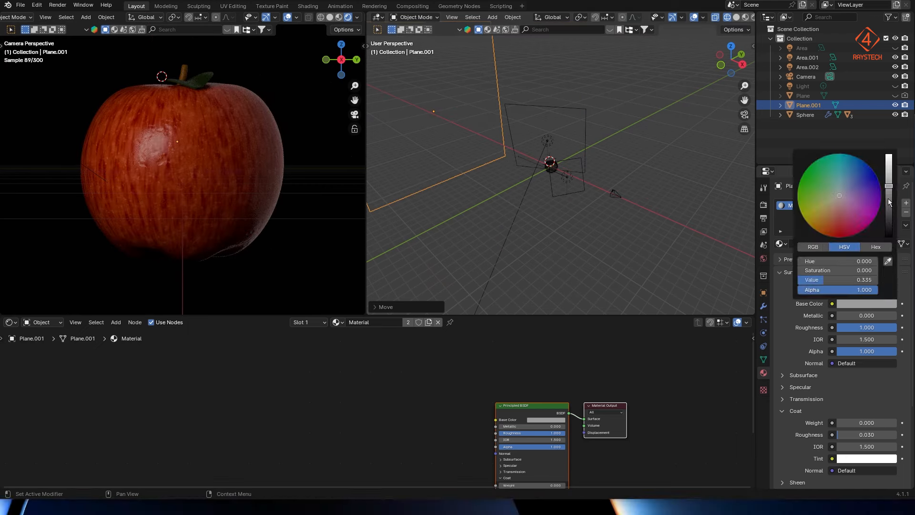
left_click_drag(888, 199, 889, 154)
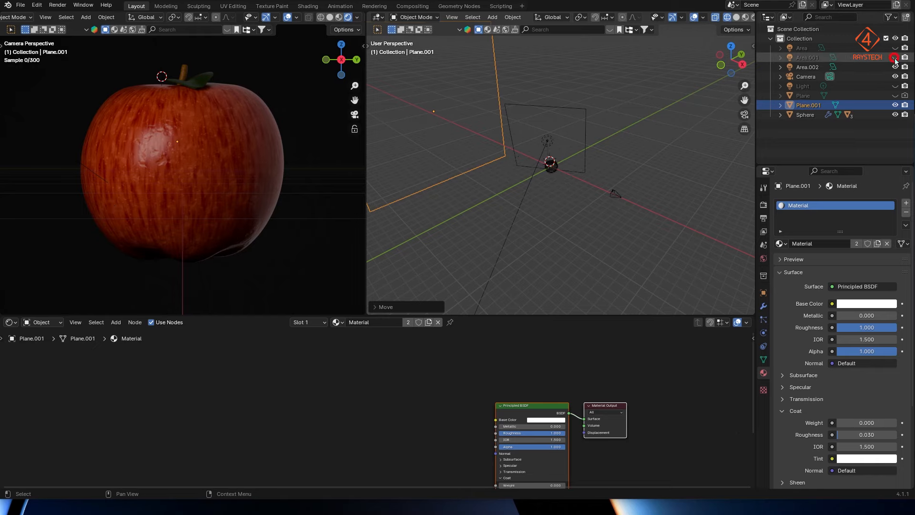
Adjust the front area light's size to about 3.04 m and its power to about 335 W
left_click(807, 58)
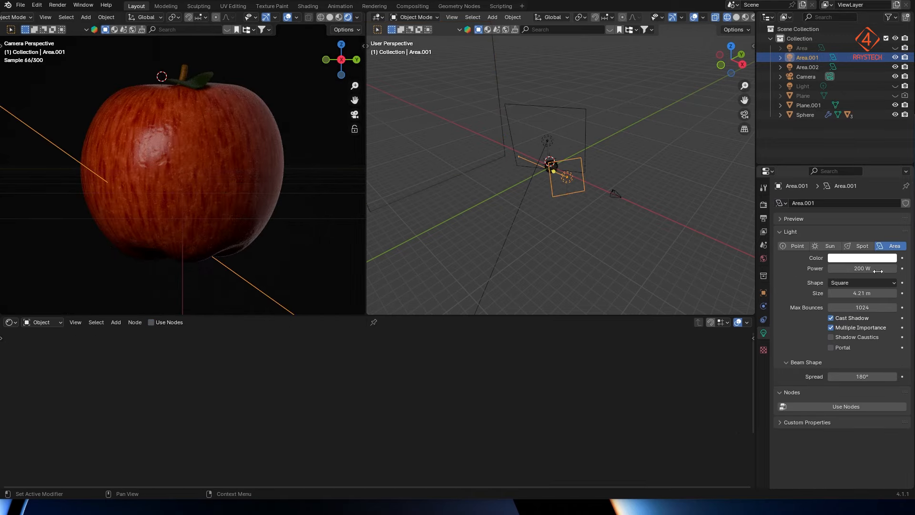
left_click_drag(866, 293, 833, 293)
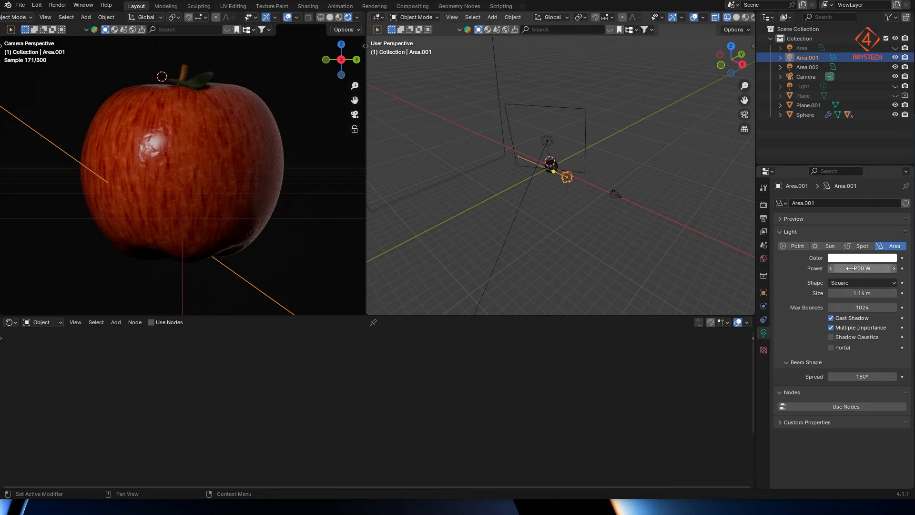
left_click_drag(862, 268, 872, 269)
Rotate and reposition the front area light so it faces the apple diagonally, and enlarge it to about 5.34 m
left_click(804, 115)
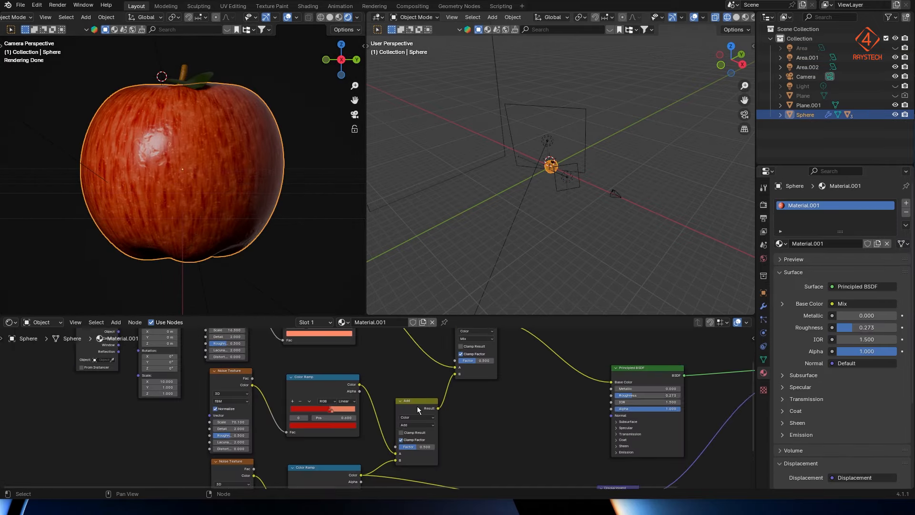
left_click(807, 57)
middle_click_drag(572, 181, 586, 176, "alt")
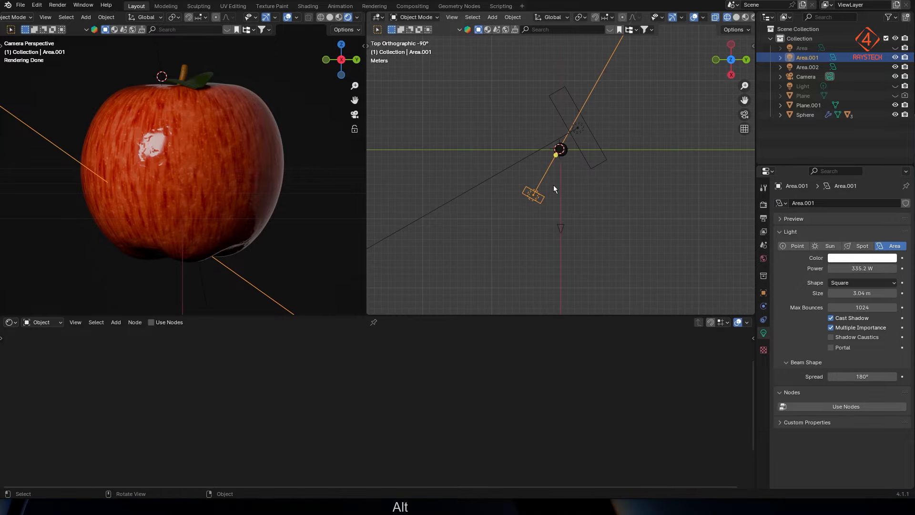
key("r")
left_click(584, 190)
key("ctrl+z")
key("ctrl+z")
key("ctrl+z")
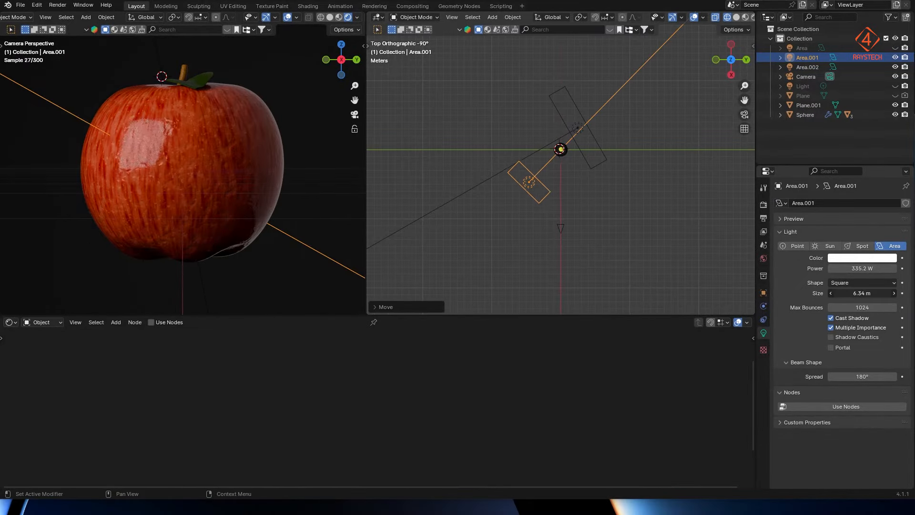
key("ctrl+z")
key("ctrl+z")
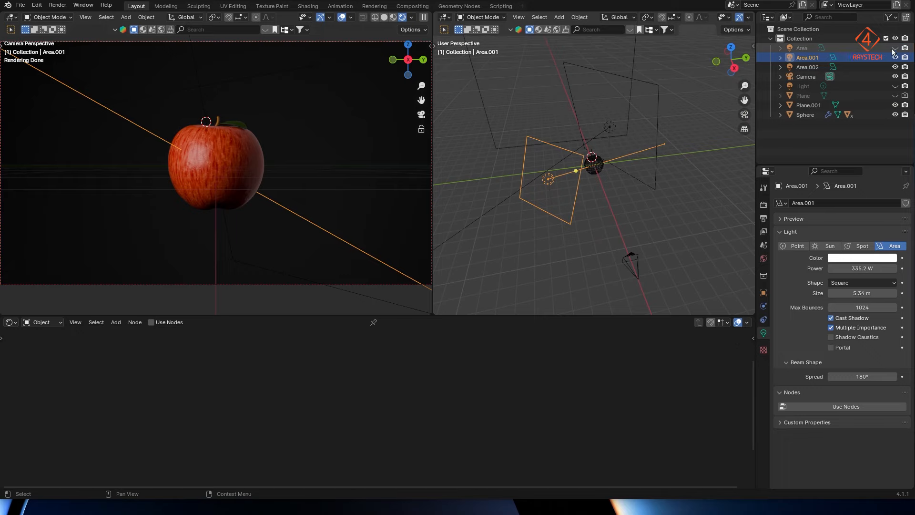
Unhide the overhead area light, toggling its visibility to compare its effect on the apple
left_click(894, 48)
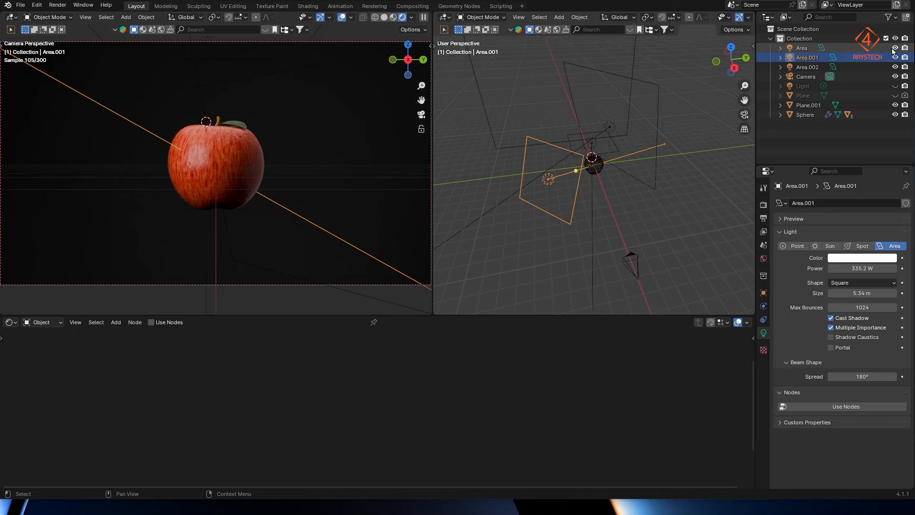
left_click(893, 49)
left_click(893, 49)
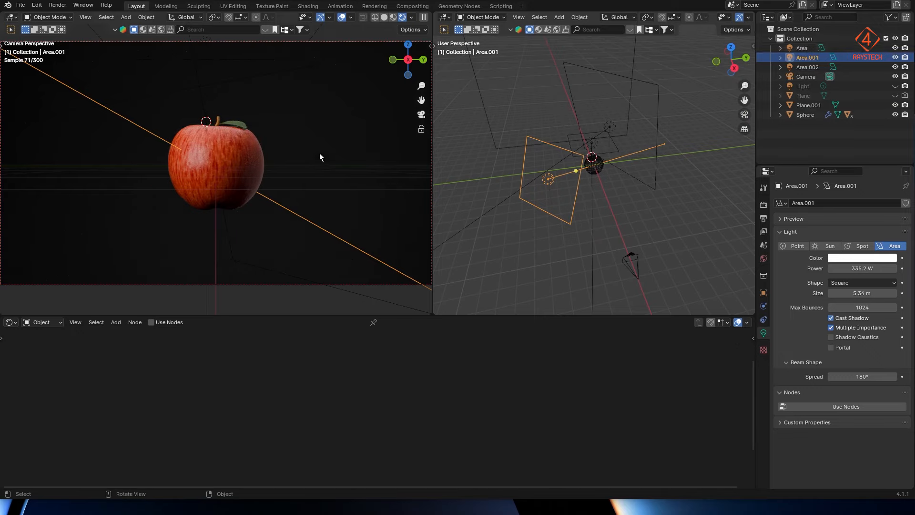
Duplicate the overhead area light, place the copy below the apple and rotate it 180° to face upward
scroll(636, 167, "up", 3)
middle_click_drag(617, 182, 600, 95)
left_click(598, 93)
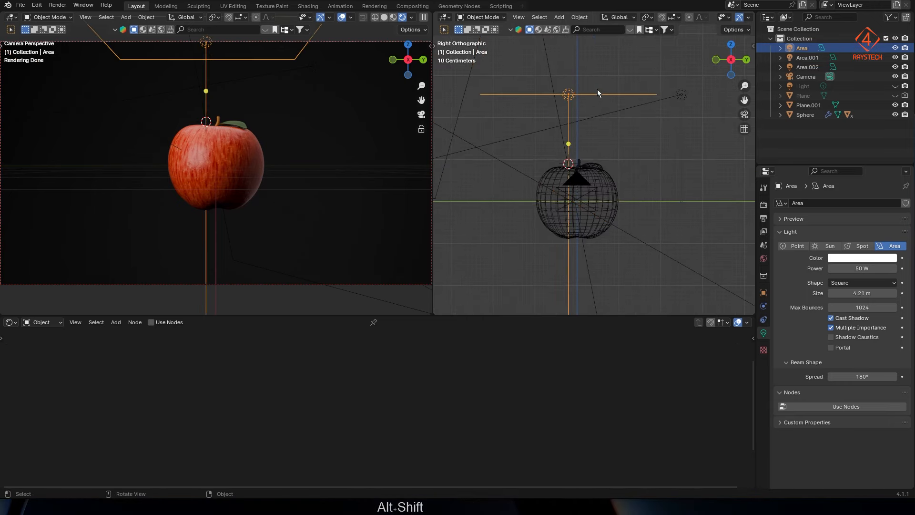
scroll(597, 89, "down", 4)
scroll(598, 163, "down", 2, "shift")
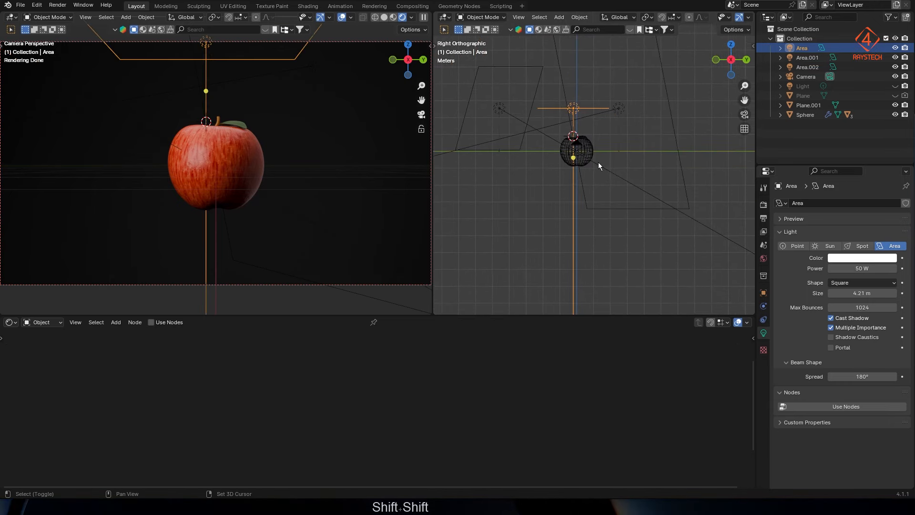
key("shift+d")
left_click(598, 244)
type("r")
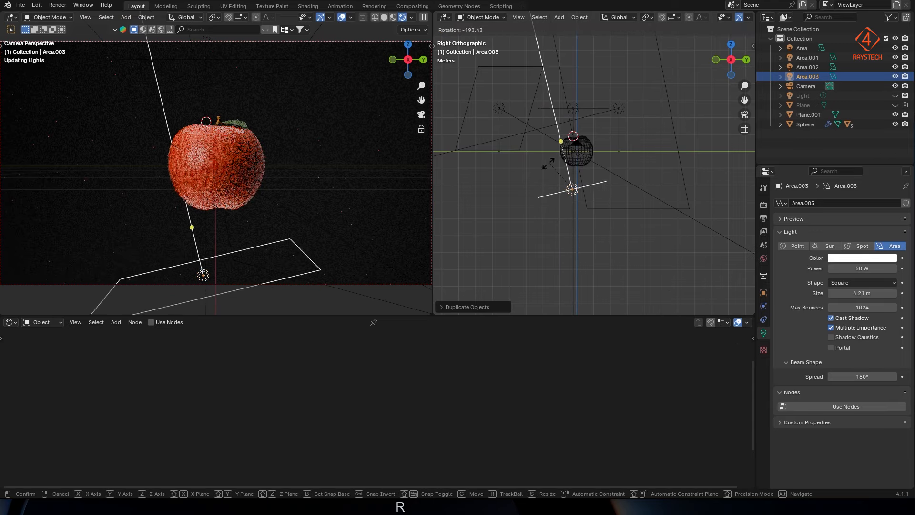
type("180")
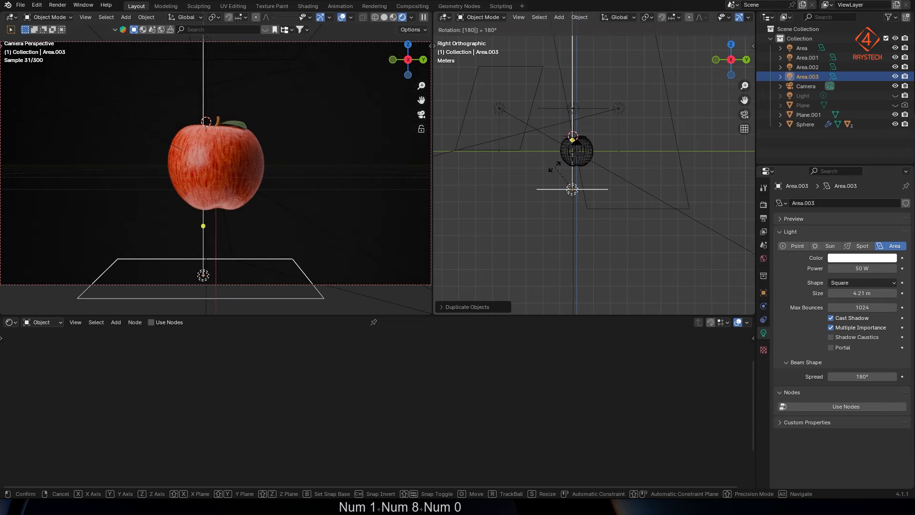
key("Return")
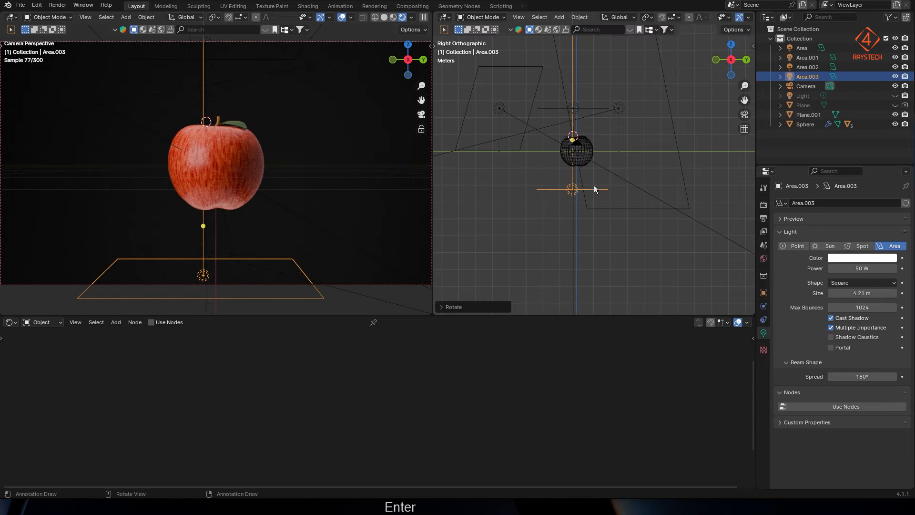
Lower the bottom area light by about 2.9 m and raise the overhead area light about 3.56 m along Z
key("g")
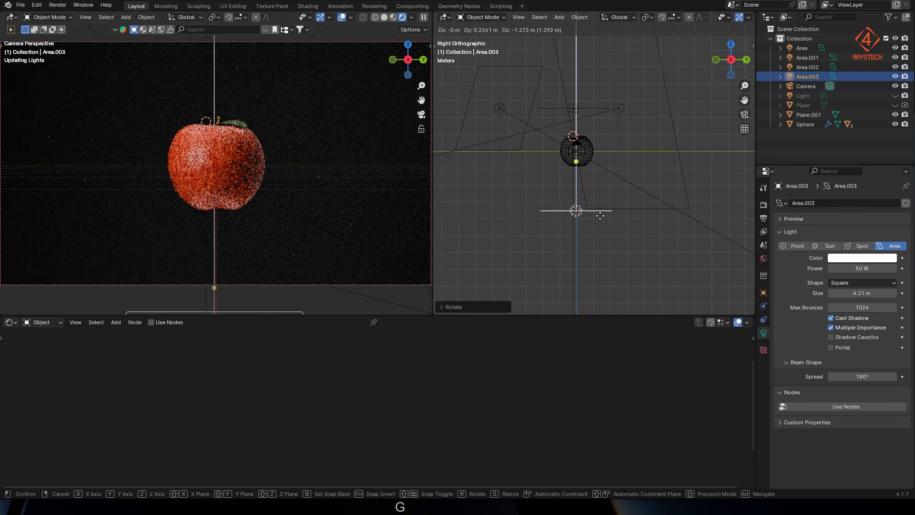
left_click(602, 238)
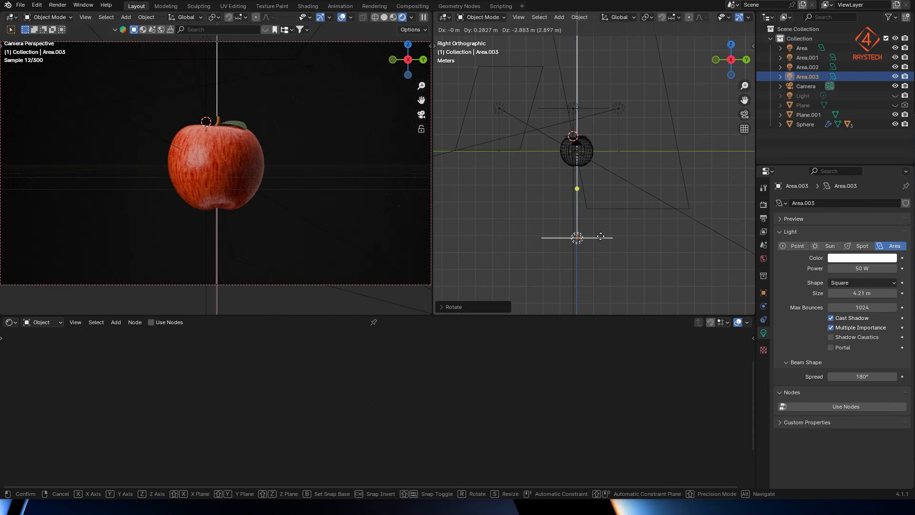
left_click(587, 110)
key("g")
key("z")
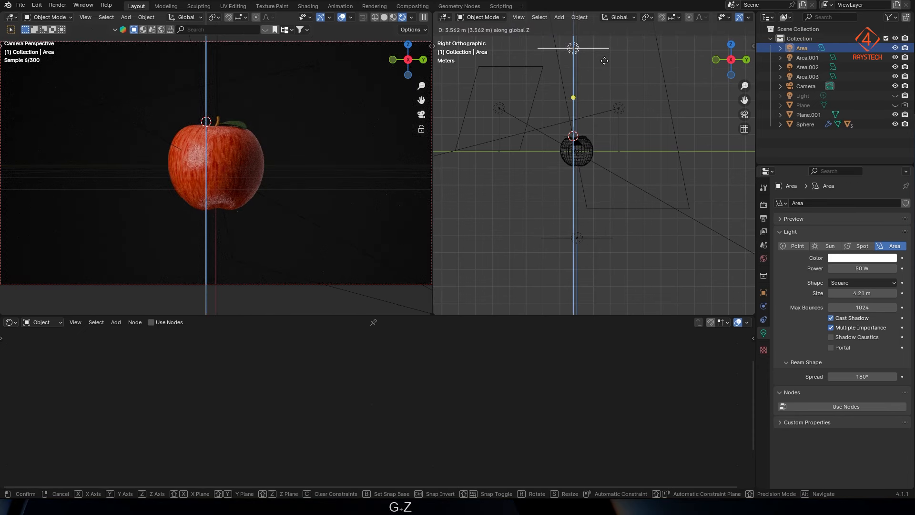
left_click(604, 61)
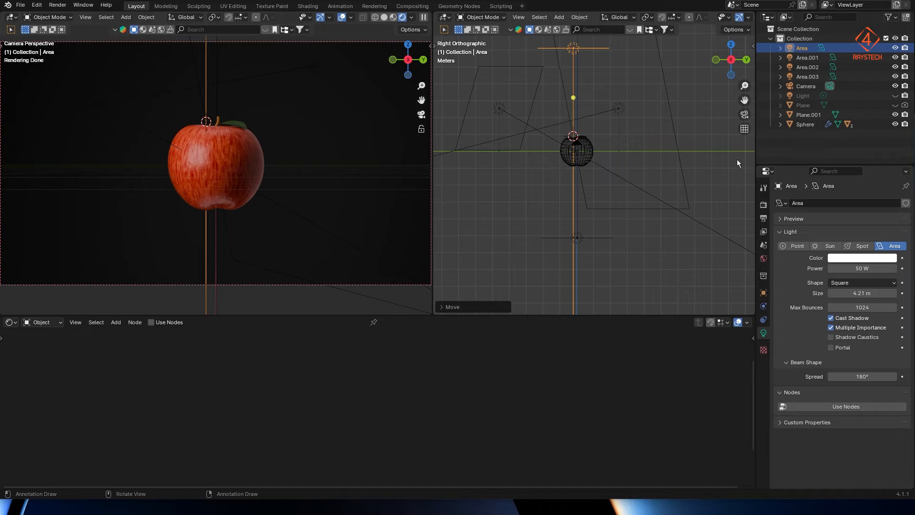
Try a smaller size for the front area light Area.001
left_click(819, 68)
left_click(813, 58)
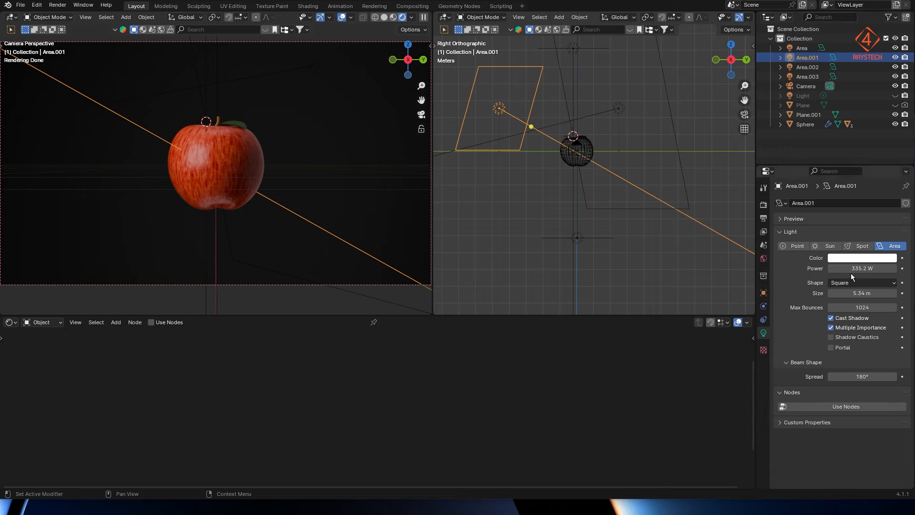
mouse_move(856, 293)
left_mouse_down()
mouse_move(898, 293)
mouse_move(858, 293)
left_mouse_up()
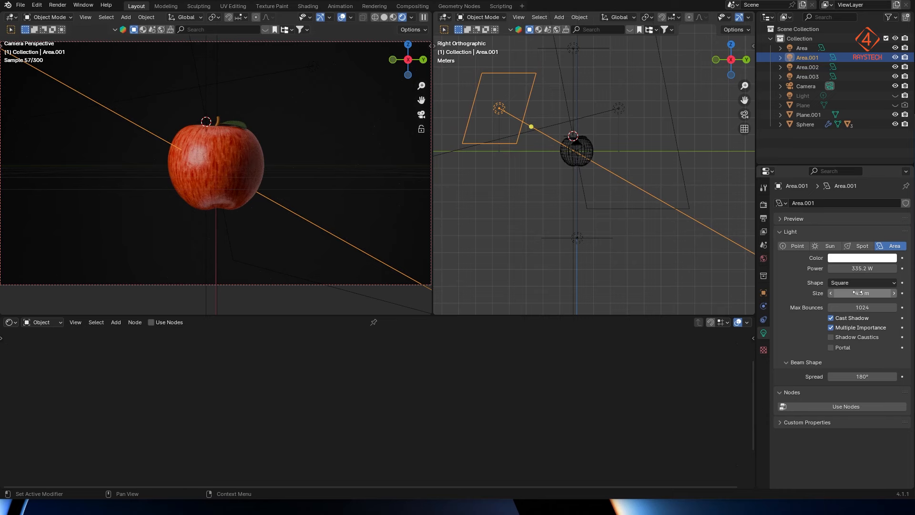
key("ctrl+z")
key("ctrl+z")
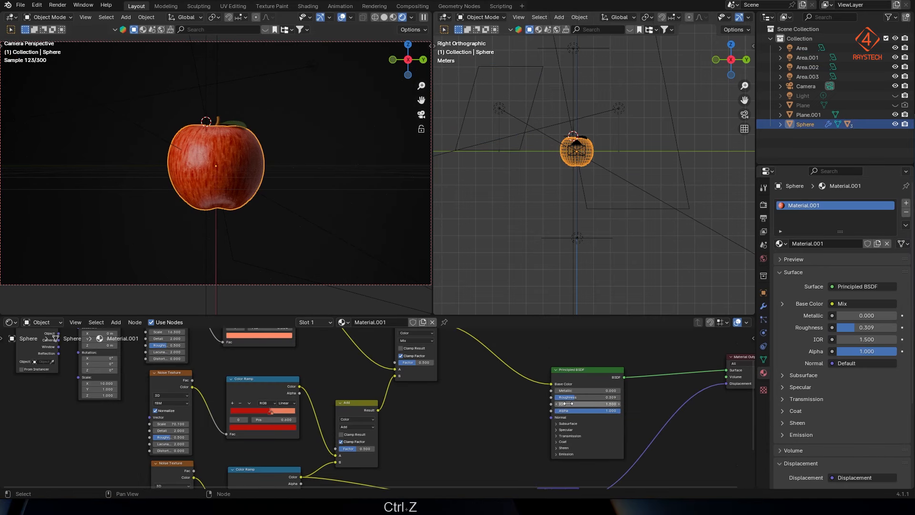
Adjust the roughness of the apple material's Principled BSDF
key("ctrl+z")
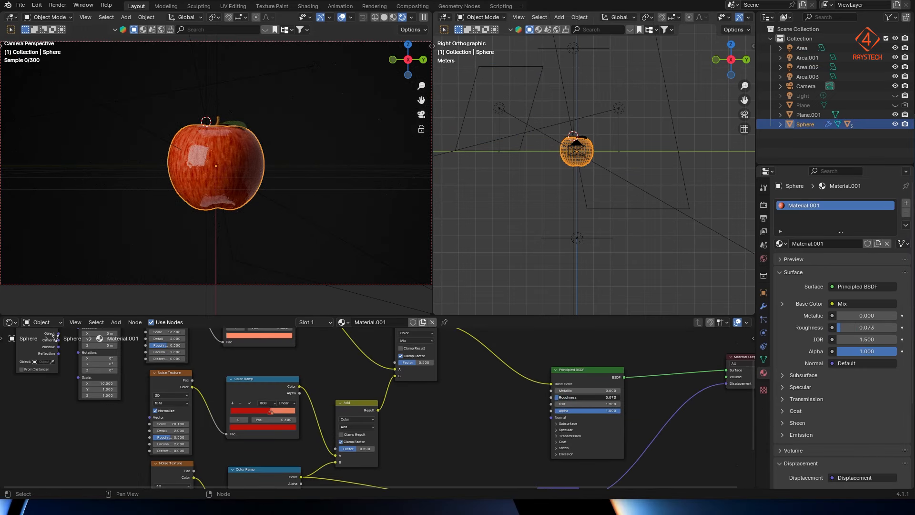
left_click_drag(559, 397, 582, 397)
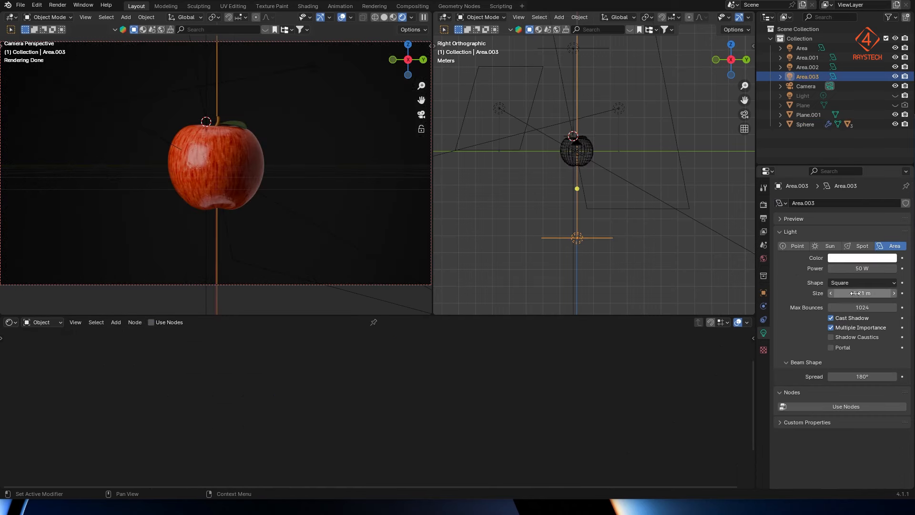
Enlarge the area light below the apple to about 7.77 m and save the file
left_click_drag(889, 293, 904, 293)
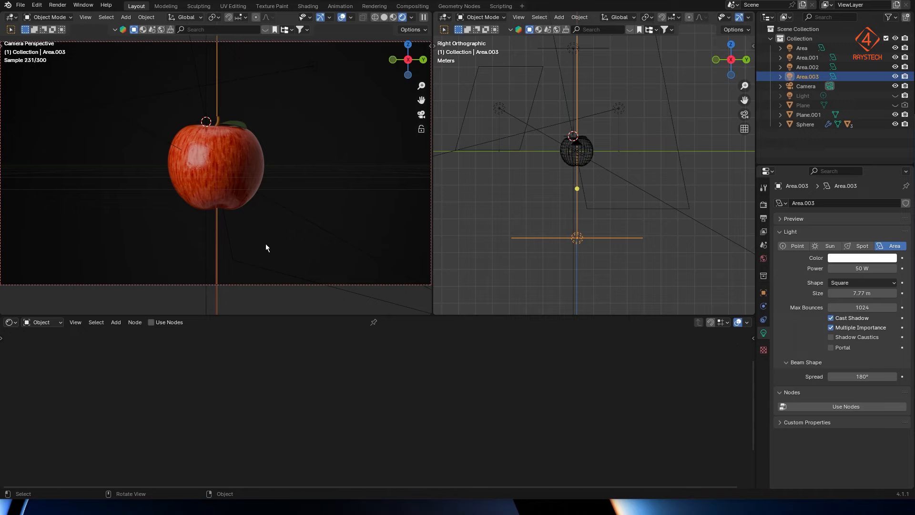
scroll(269, 175, "up", 4)
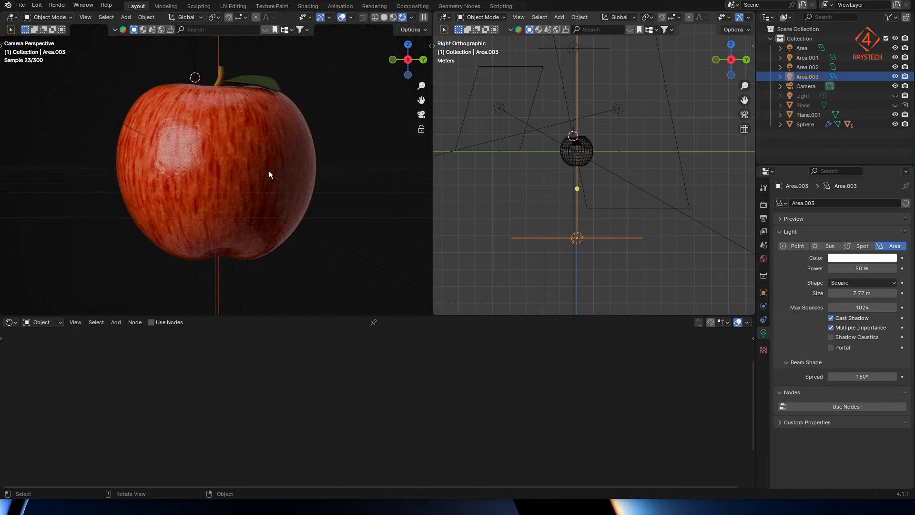
scroll(269, 174, "down", 4)
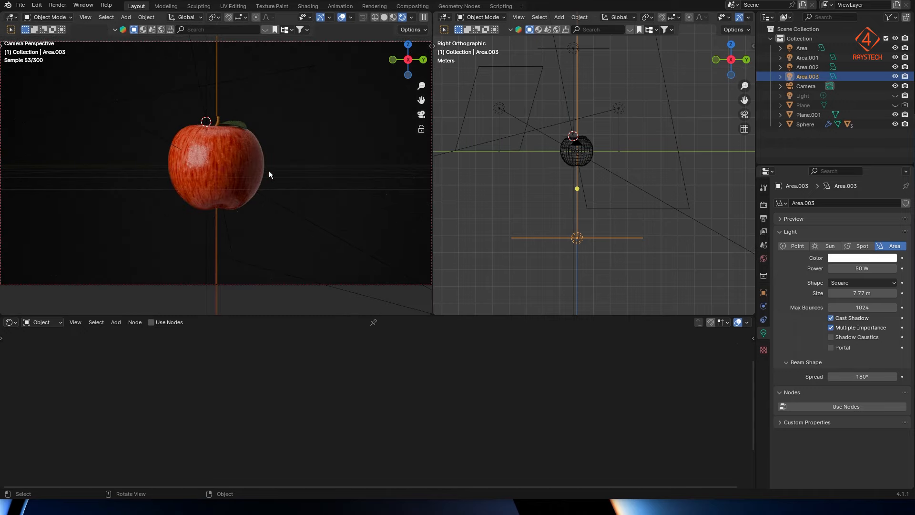
key("ctrl+s")
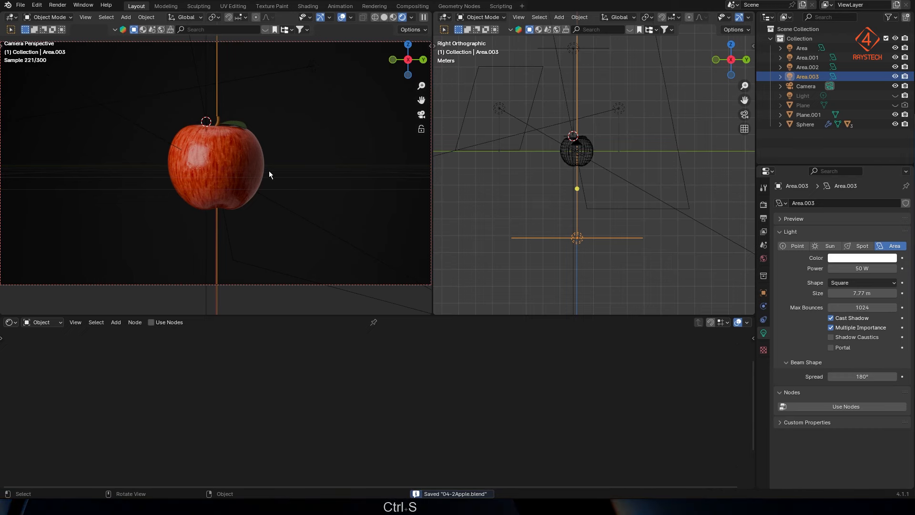
Keyframe the apple's rotation at 0° on frame 1 and at 360° around Z on frame 80
key("ctrl+z")
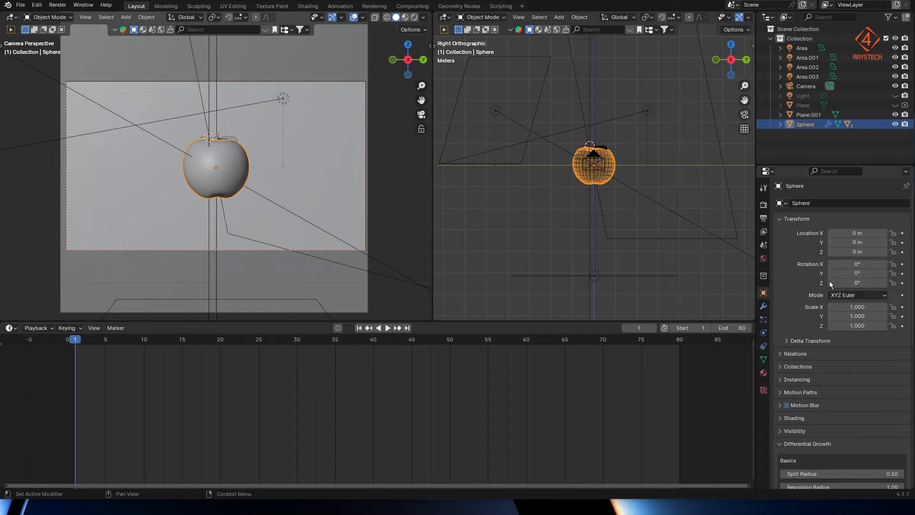
key("i")
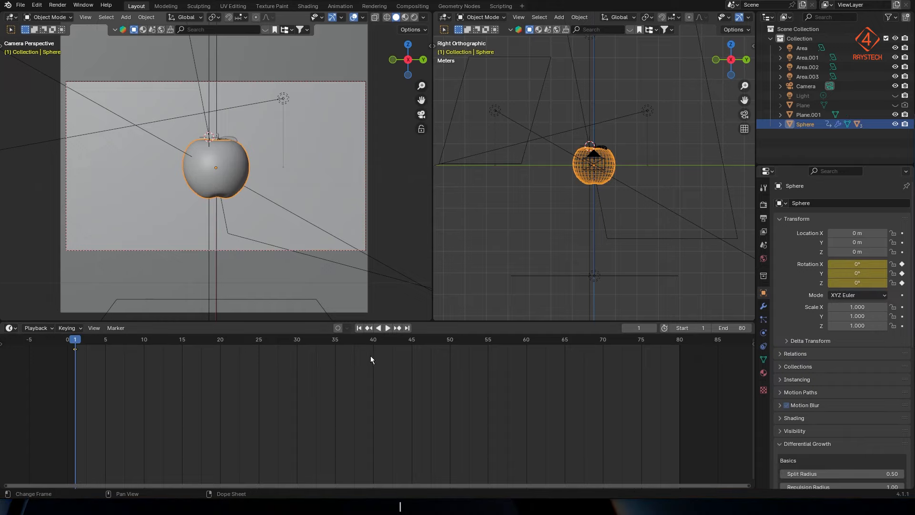
left_click_drag(374, 343, 526, 355)
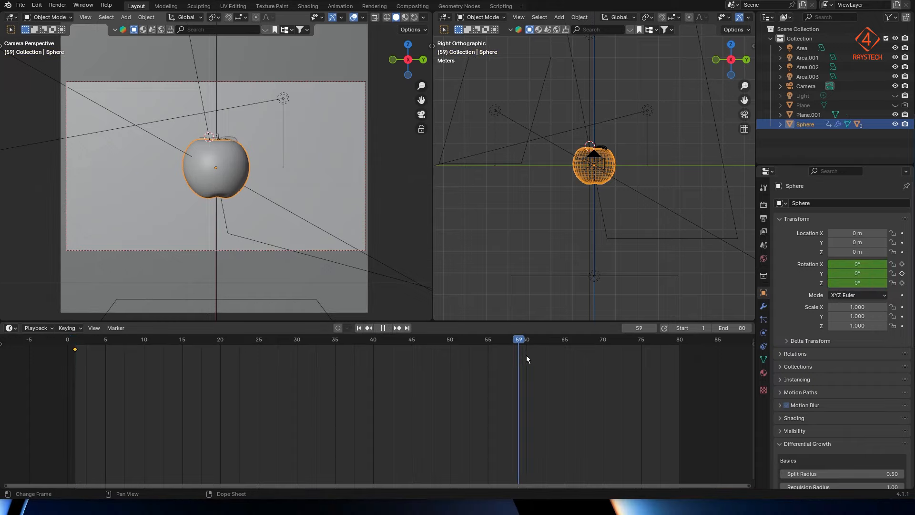
left_click_drag(852, 273, 885, 282)
key("ctrl+z")
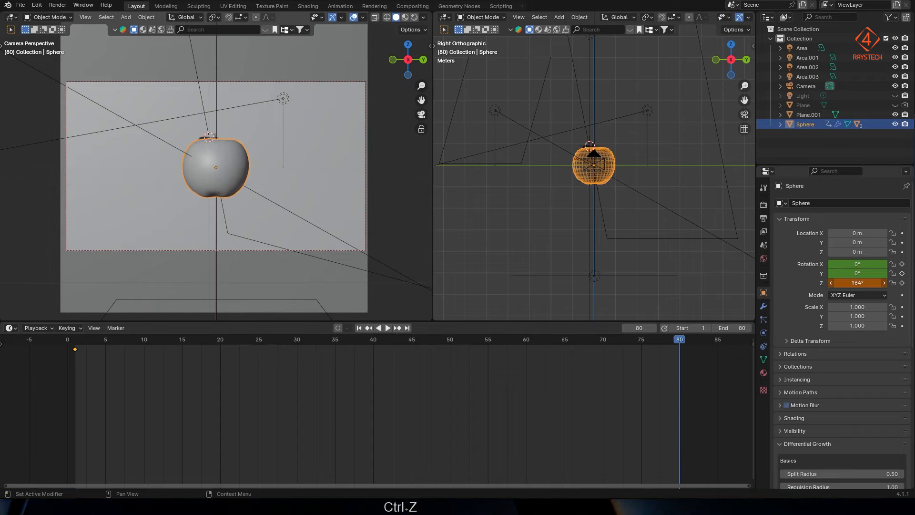
type("360")
key("Return")
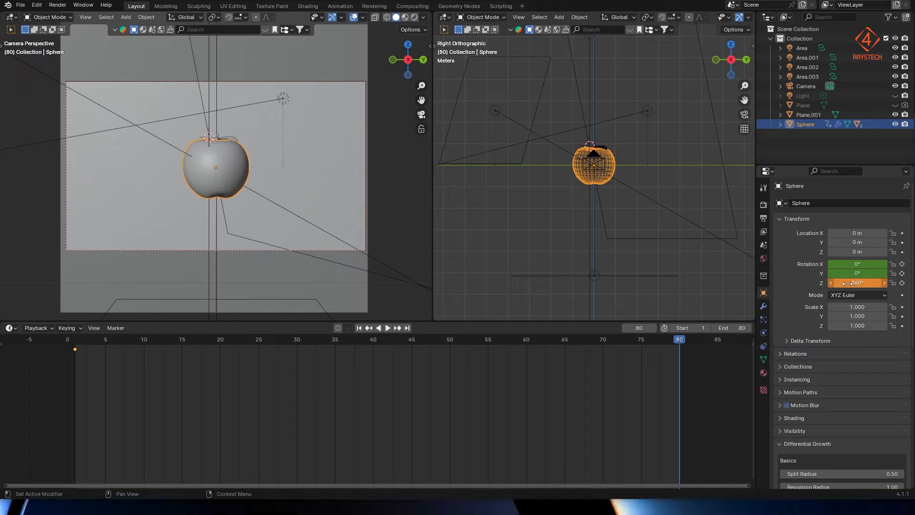
key("i")
Play back the apple's rotation animation from the start to check its motion
key("space")
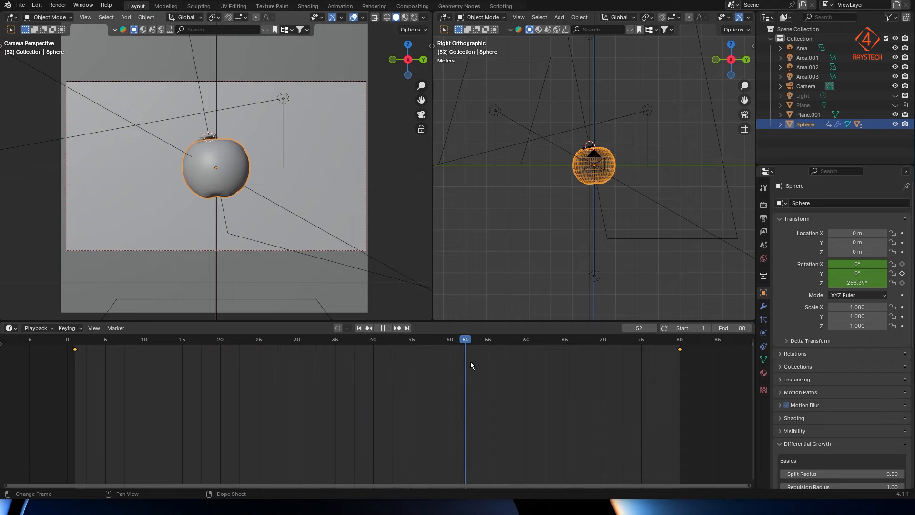
key("space")
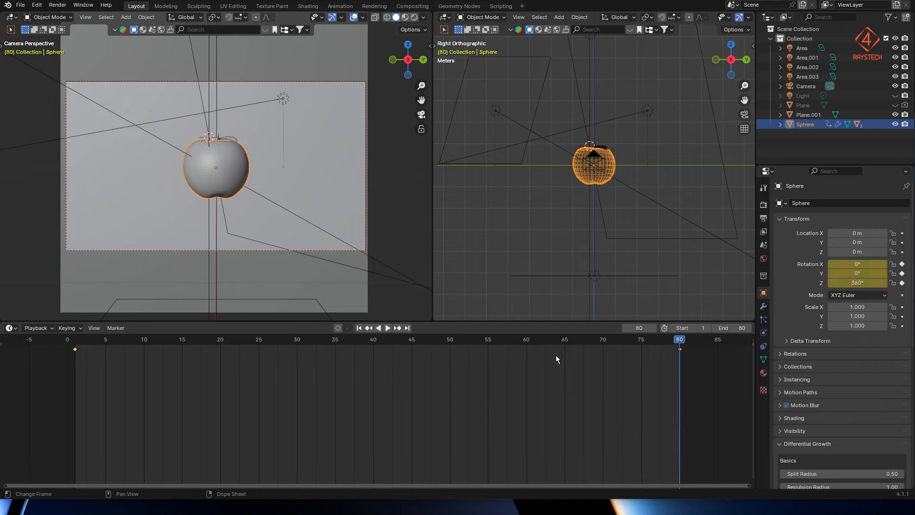
key("shift+Left")
key("space")
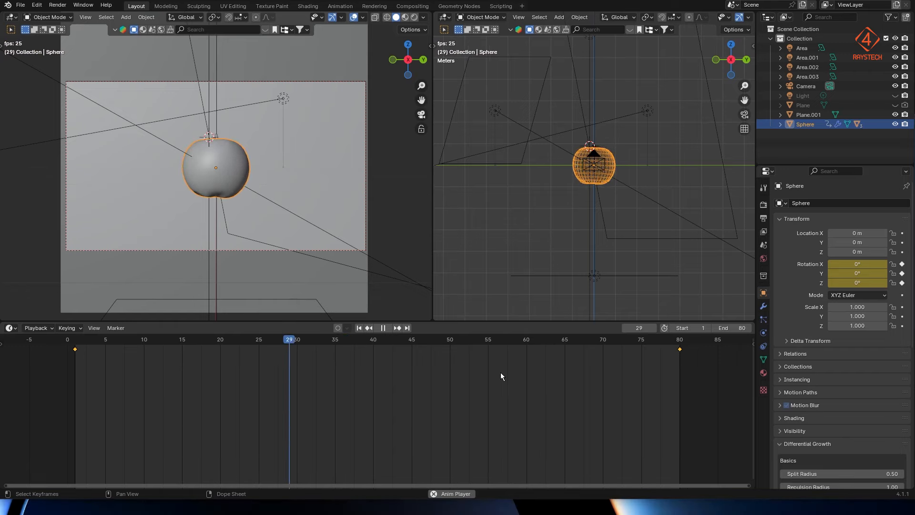
key("space")
Set the interpolation of all the apple's rotation keyframes to Linear and replay the animation from the first frame
key("a")
key("t")
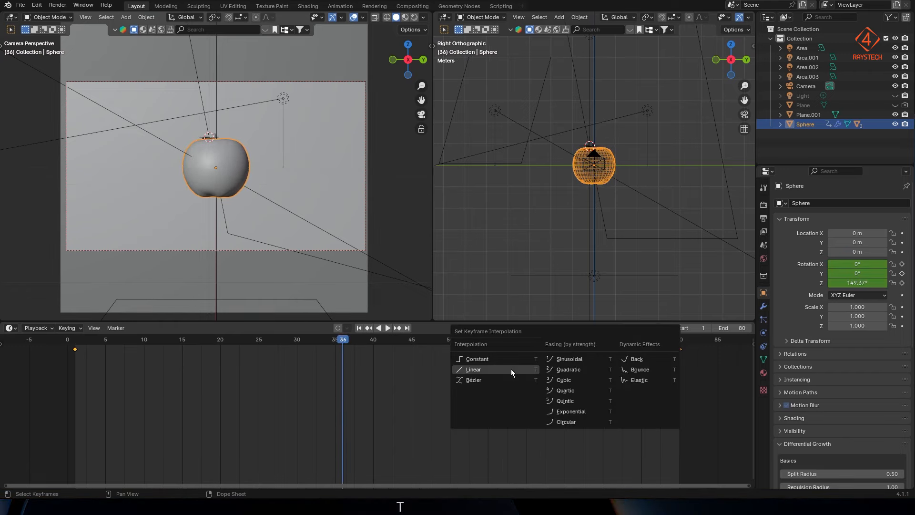
left_click(510, 372)
key("shift+Left")
key("space")
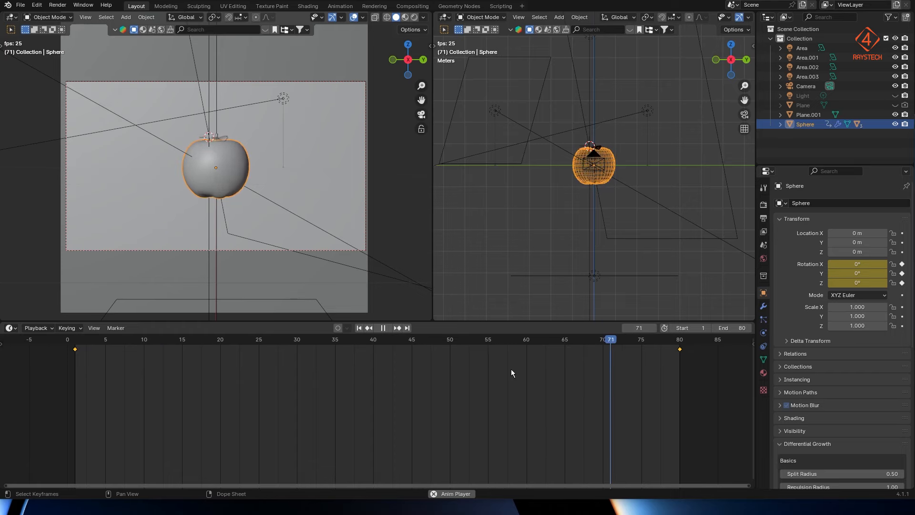
key("space")
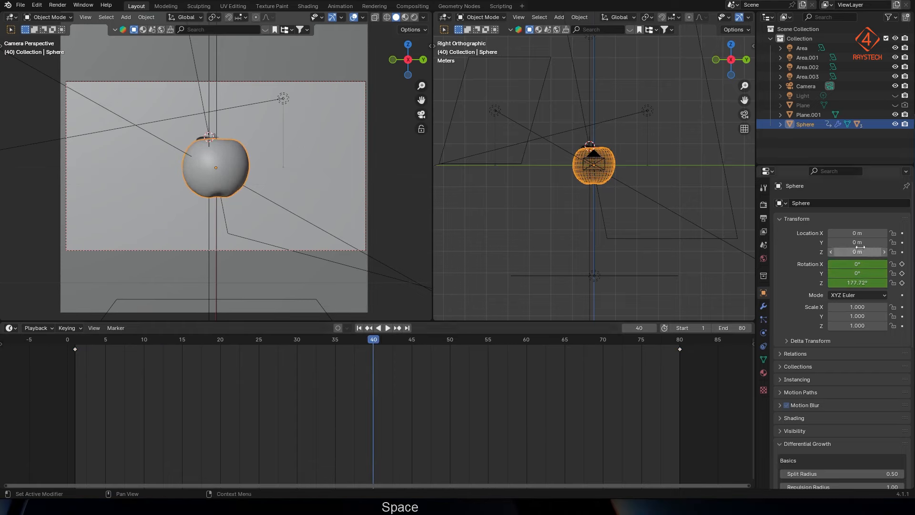
Keyframe the apple's location at 0 m on frame 40 and at about -3.52 m on Z on frame 1
key("i")
left_click(359, 328)
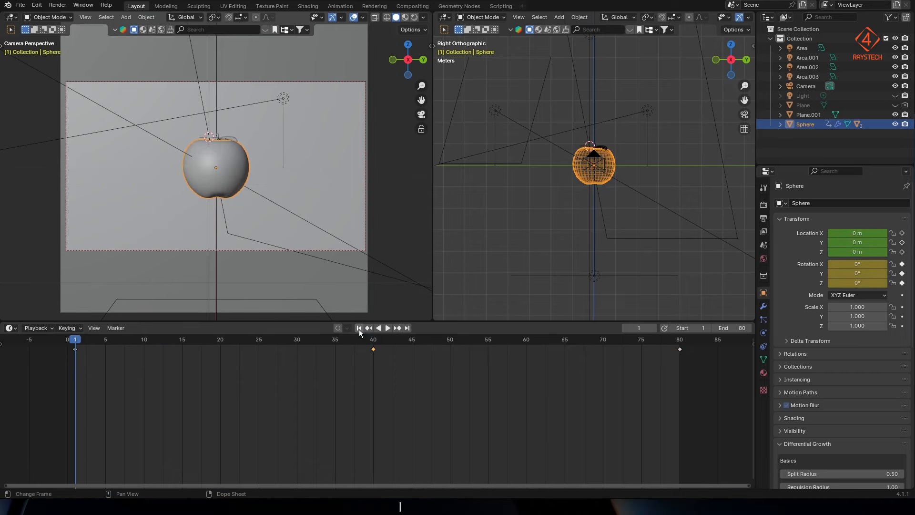
key("g")
key("z")
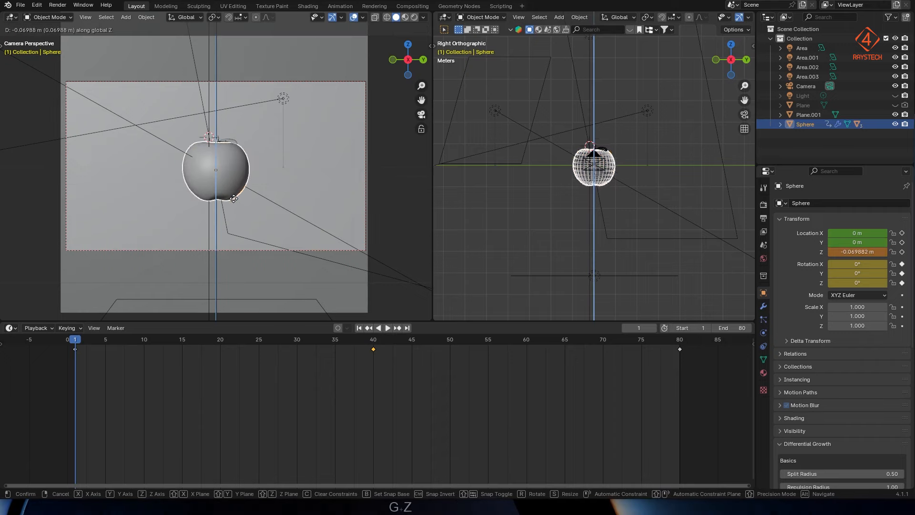
left_click(232, 314)
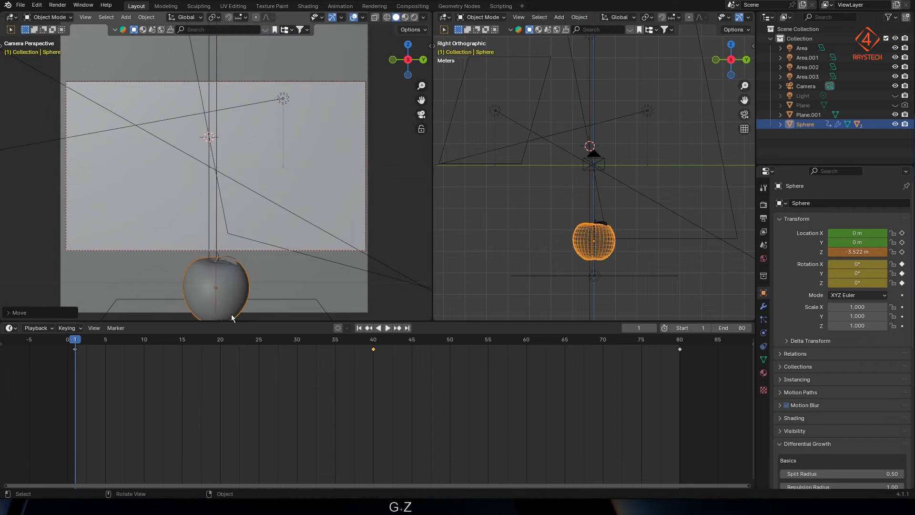
key("i")
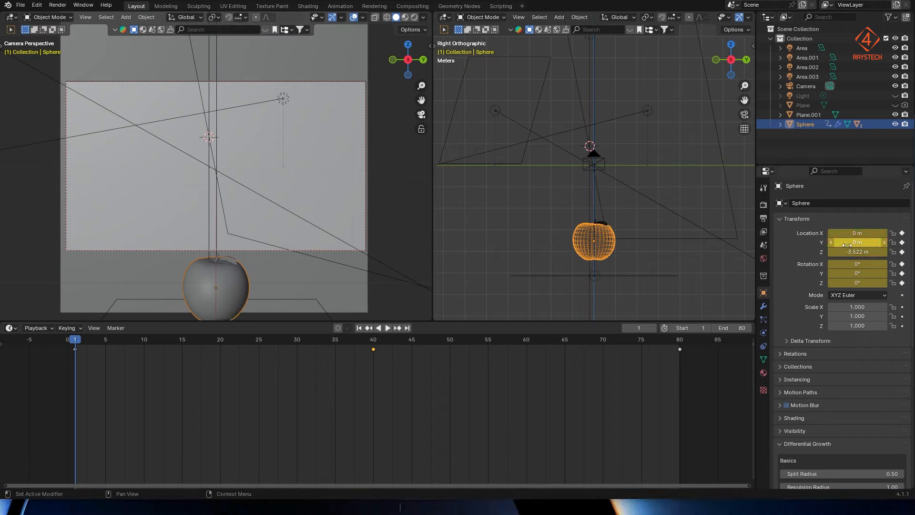
Lower the apple to about -3.47 m on Z on frame 80, keyframe its location and play back the animation
left_click(407, 328)
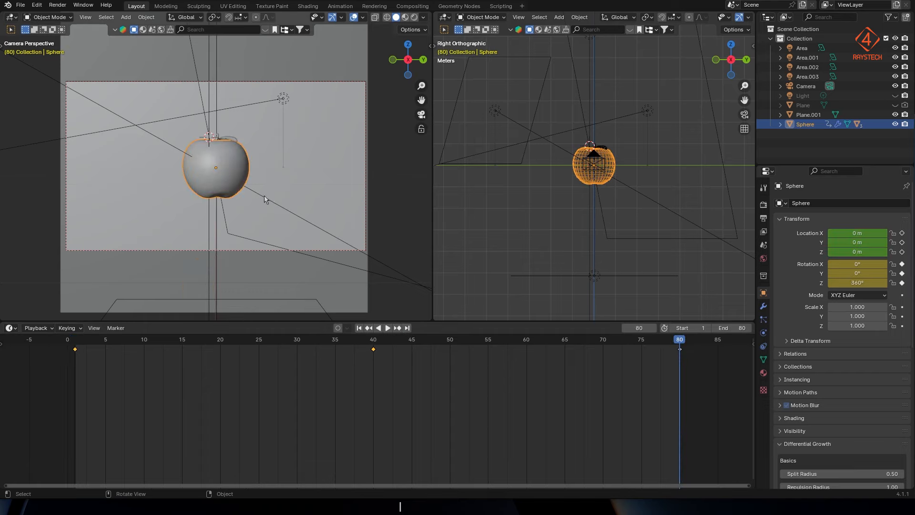
key("g")
key("z")
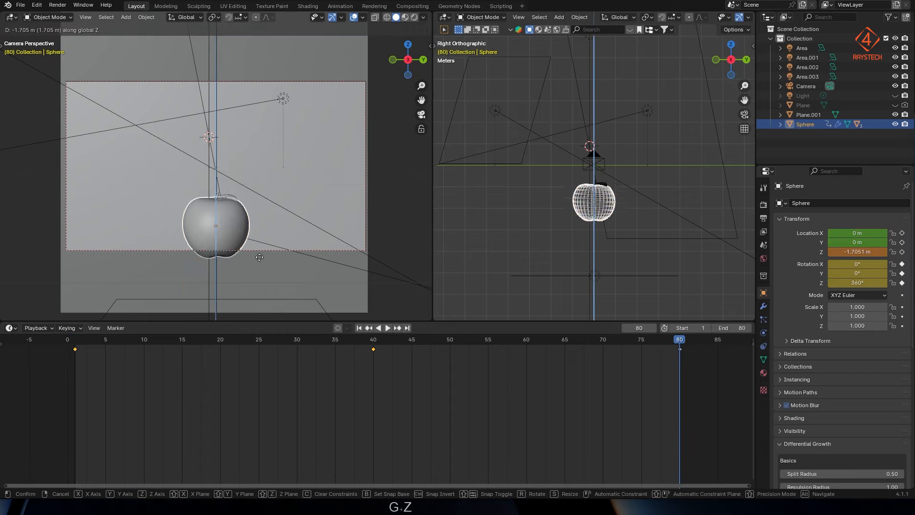
left_click(259, 315)
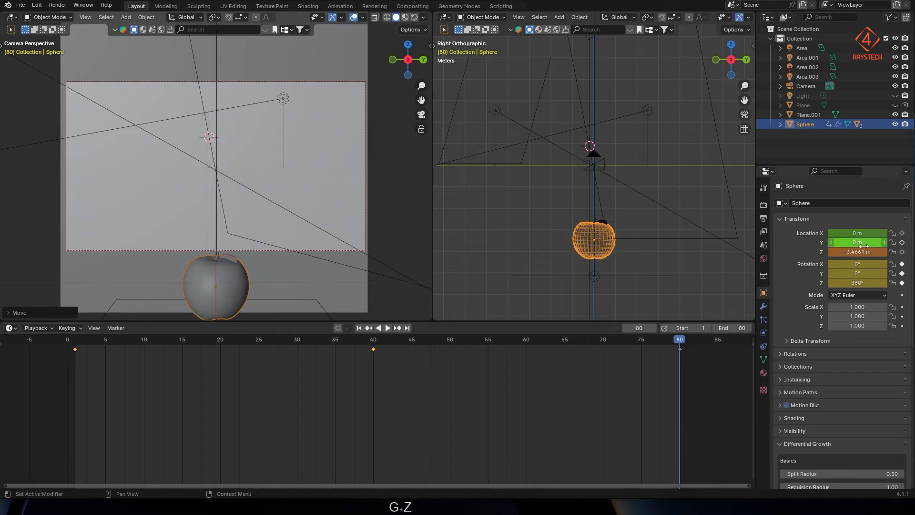
key("i")
left_click(386, 328)
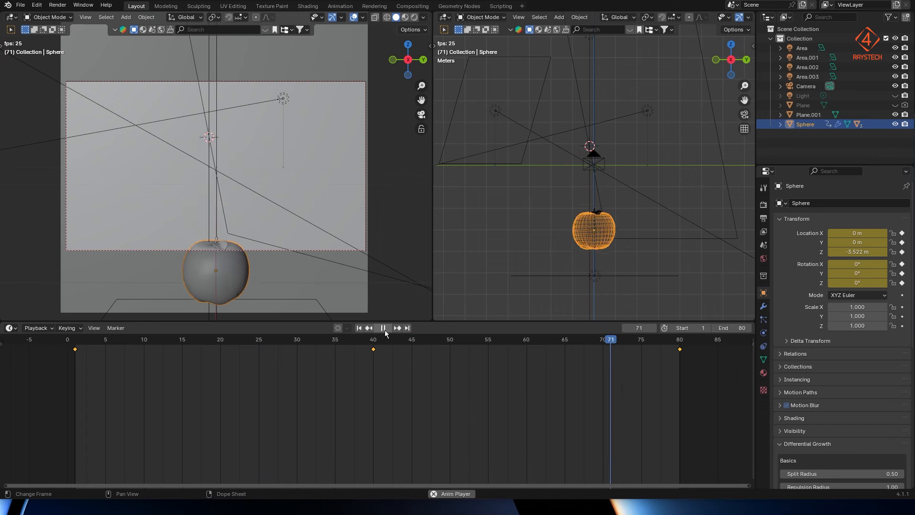
key("Escape")
Show the apple's animation in the Graph Editor with only the Z Location curve visible and fitted to the view
left_click(10, 327)
left_click(138, 375)
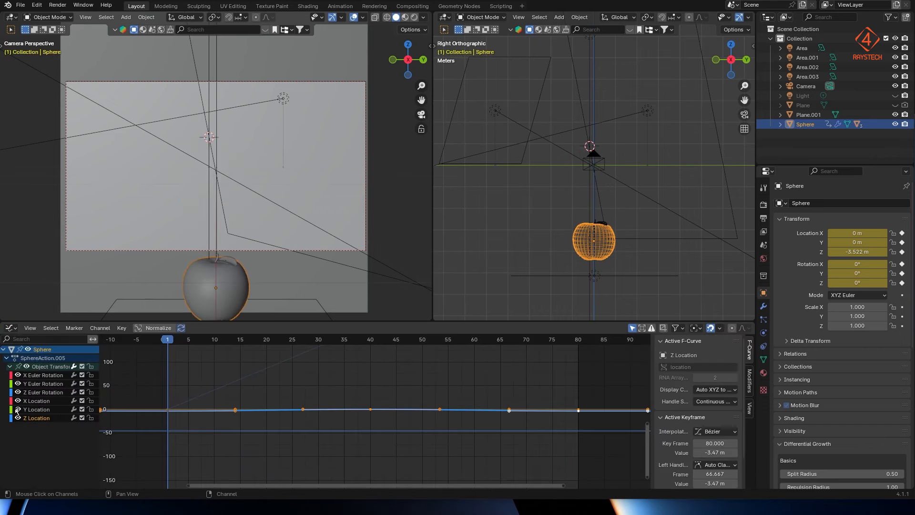
key("shift+h")
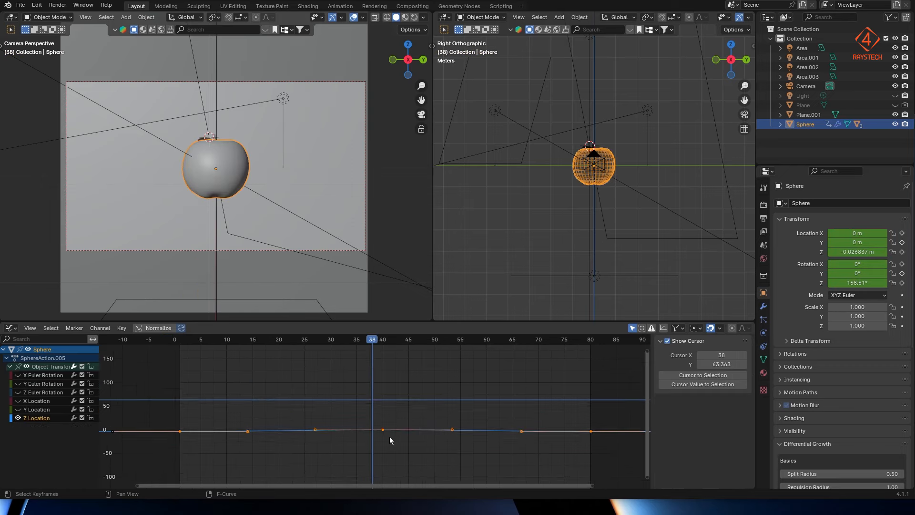
key("Home")
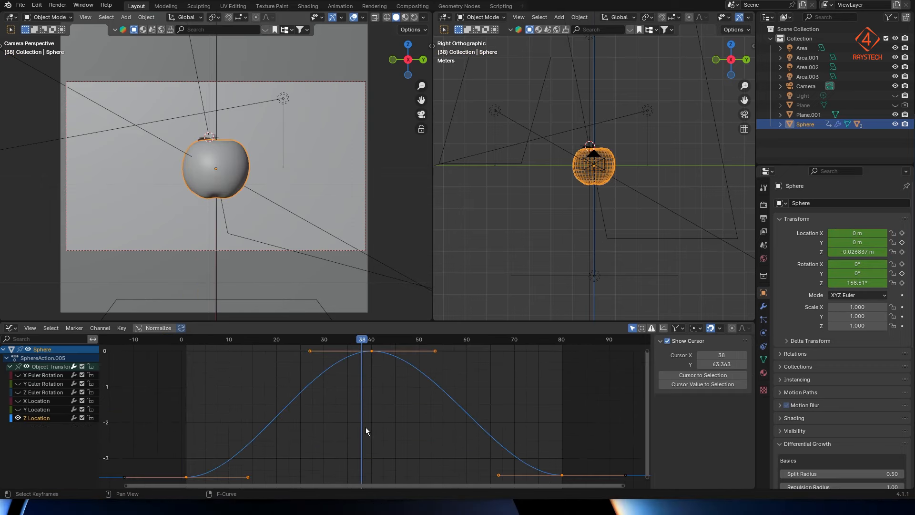
Widen the Z Location curve's peak by scaling the frame 40 keyframe's handles to span about frames 16 to 65, and replay
key("ctrl+z")
key("ctrl+z")
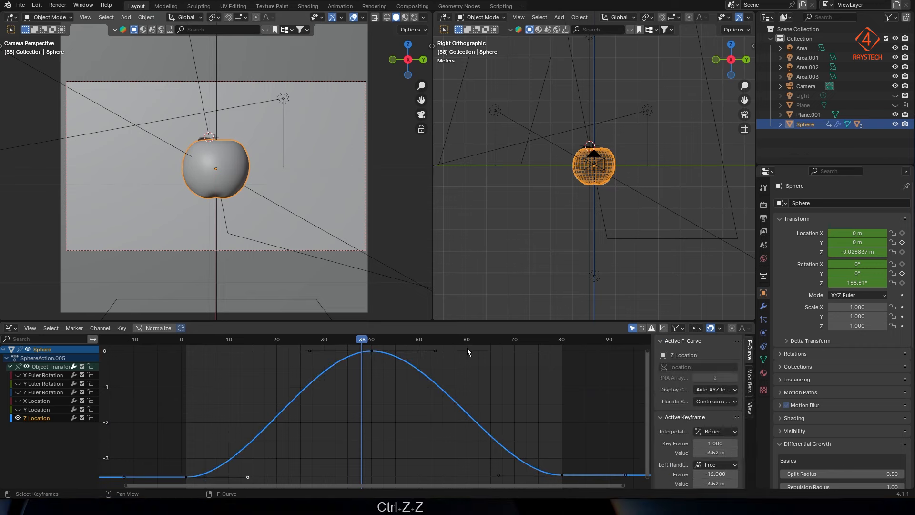
left_click_drag(467, 352, 257, 371)
key("s")
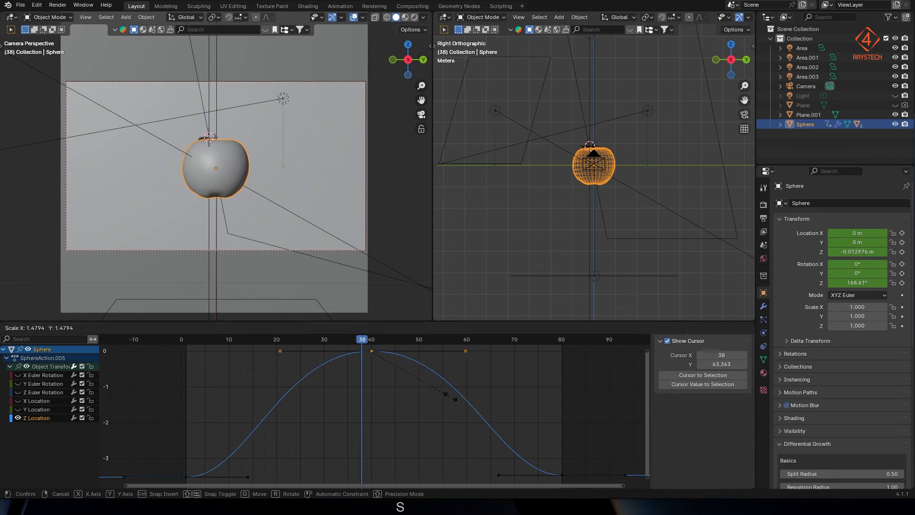
left_click(474, 399)
key("shift+Left")
key("space")
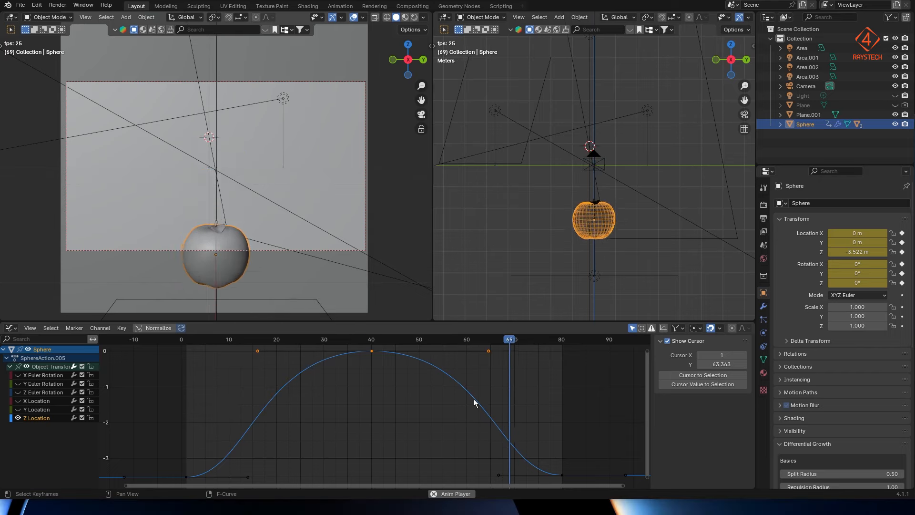
key("space")
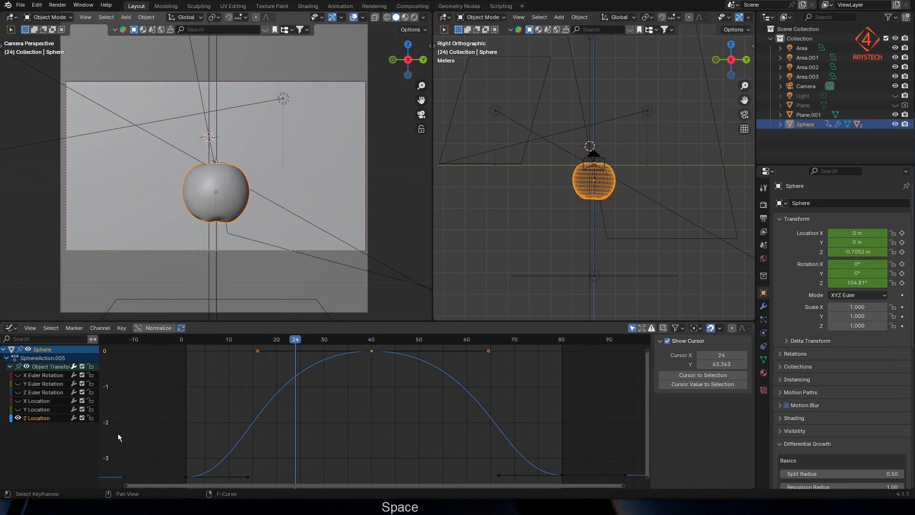
Raise the outgoing handle of the Z Location keyframe on frame 1 to about frame 12, -2.9 m, and replay
left_click_drag(248, 477, 237, 456)
key("shift+Left")
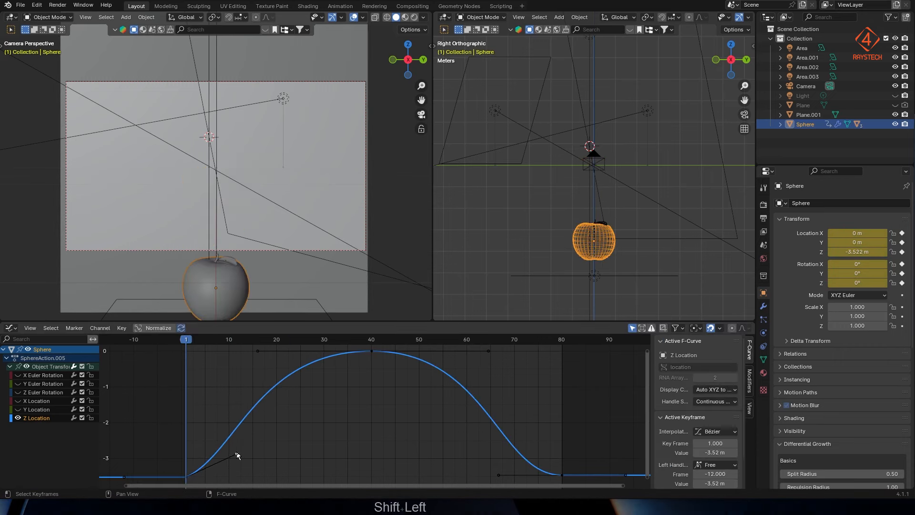
key("space")
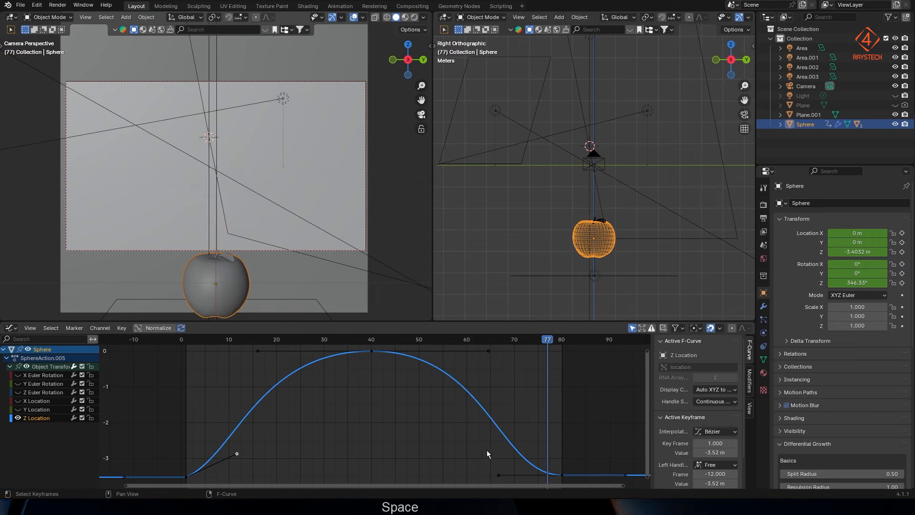
Steepen the end of the Z Location curve by moving frame 80's incoming handle to about frame 76.5, -2.17 m; replay and save
left_click_drag(498, 476, 518, 439)
key("shift+Left")
key("space")
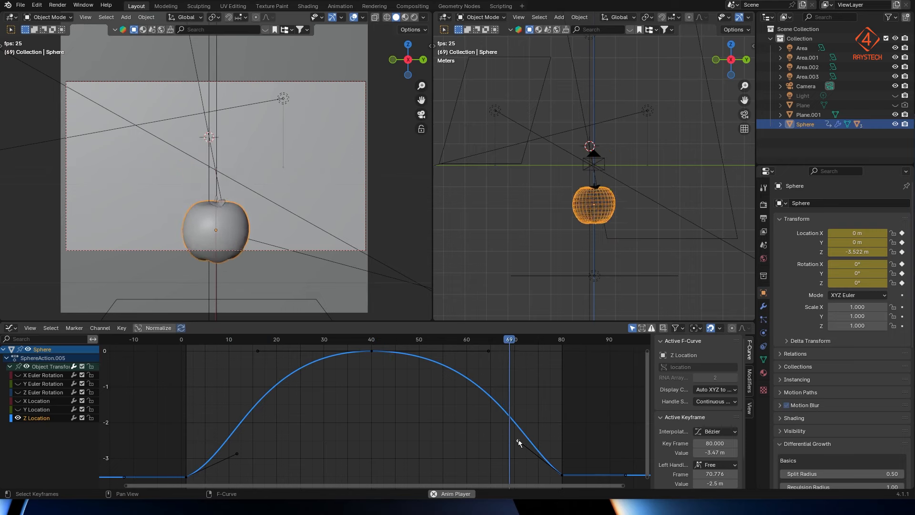
key("space")
left_click_drag(518, 439, 547, 428)
key("shift+Left")
key("space")
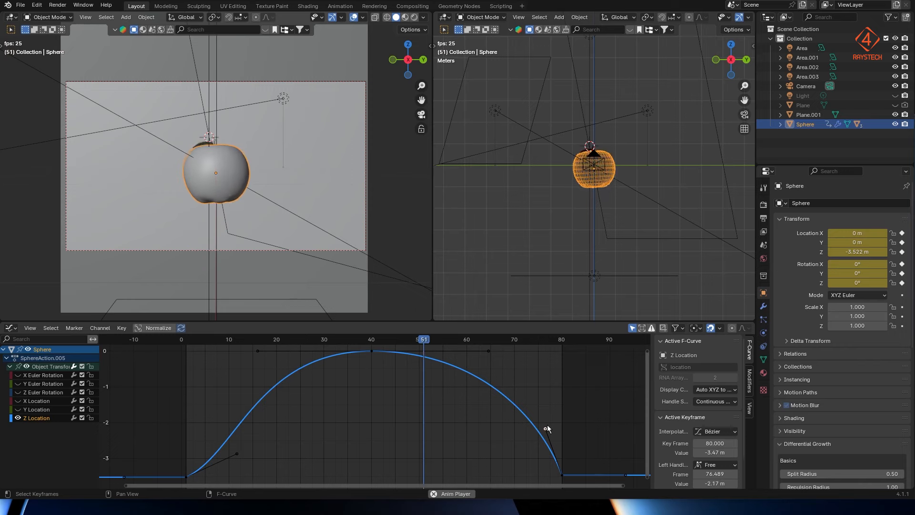
key("ctrl+s")
Return to the Timeline, keyframe the apple's rotation at -13° on X and -40° on Y on frame 40, and replay
left_click(11, 327)
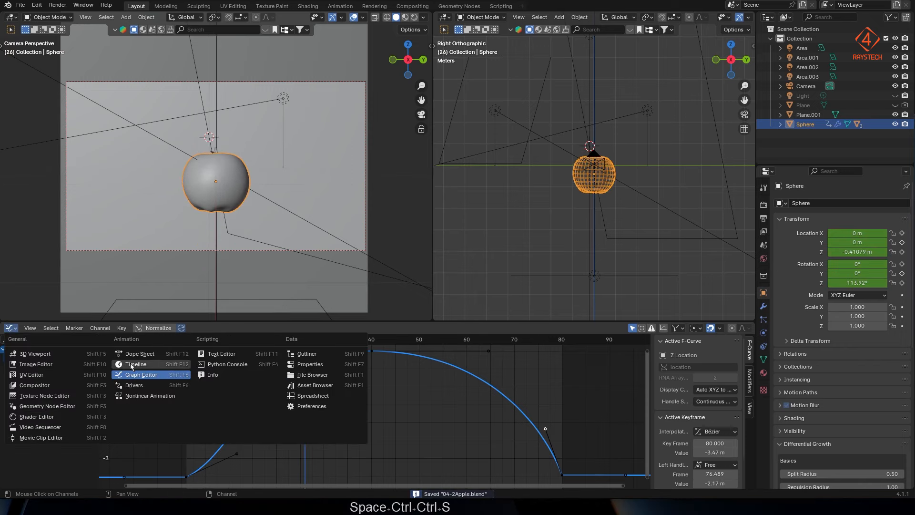
left_click(136, 363)
left_click_drag(320, 341, 376, 345)
key("space")
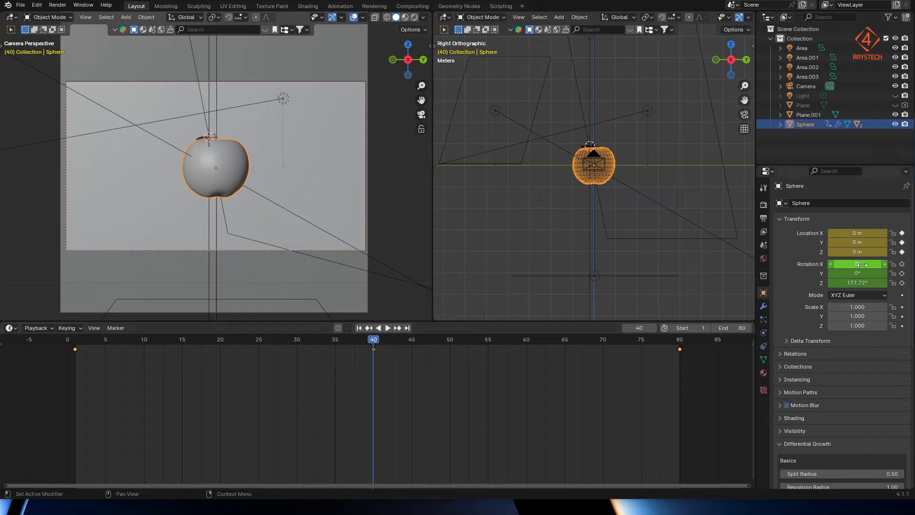
mouse_move(857, 264)
left_mouse_down()
mouse_move(839, 264)
mouse_move(865, 273)
mouse_move(818, 273)
mouse_move(872, 264)
left_mouse_up()
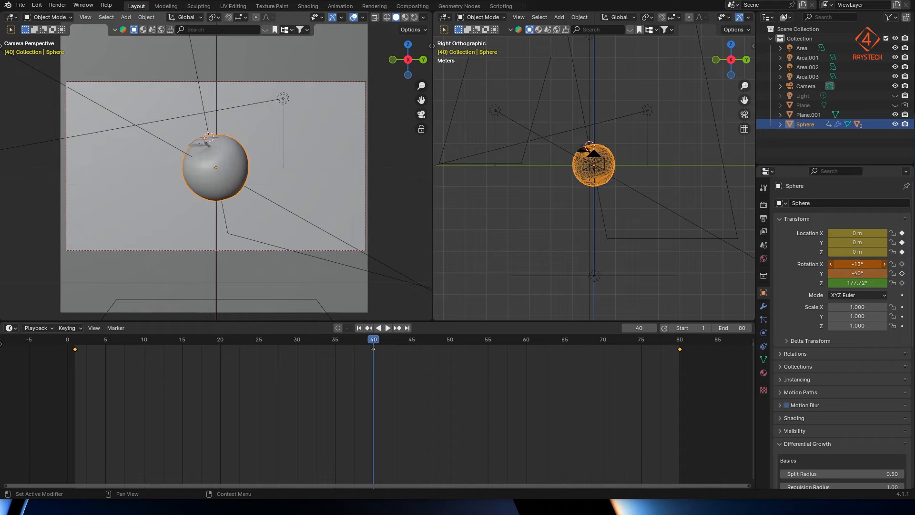
key("i")
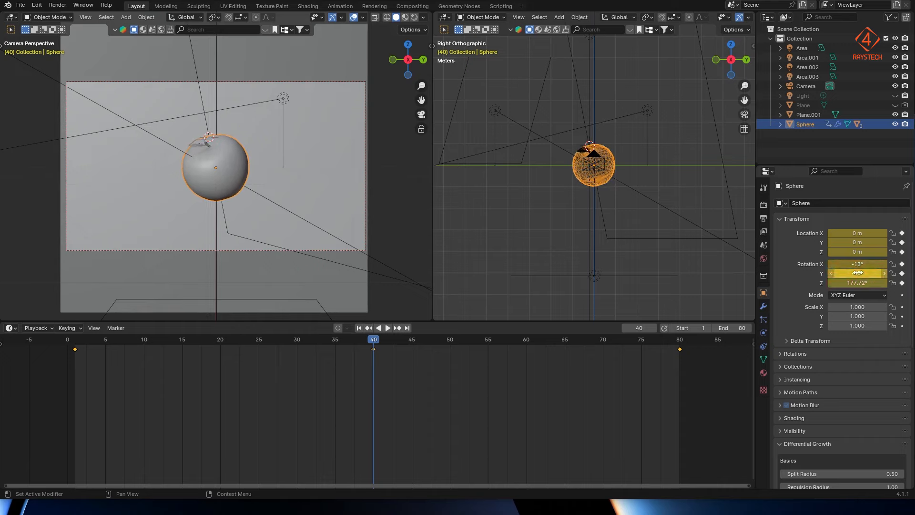
key("shift+Left")
key("space")
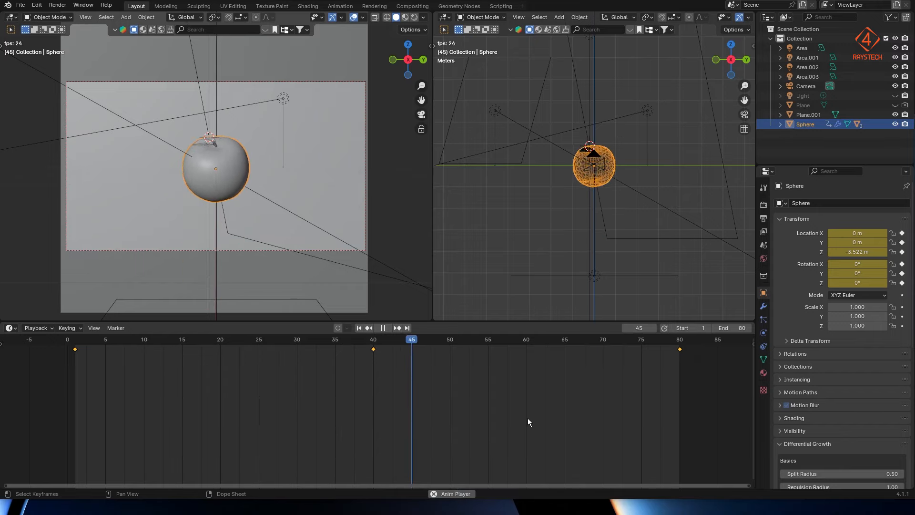
key("space")
Open the Graph Editor again and isolate the apple's Y Euler Rotation curve, fitted to the view
left_click(16, 328)
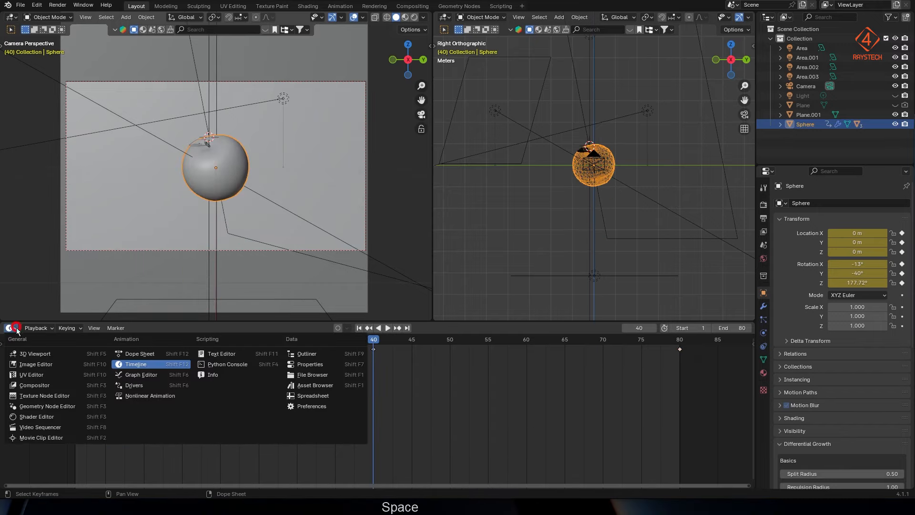
left_click(128, 375)
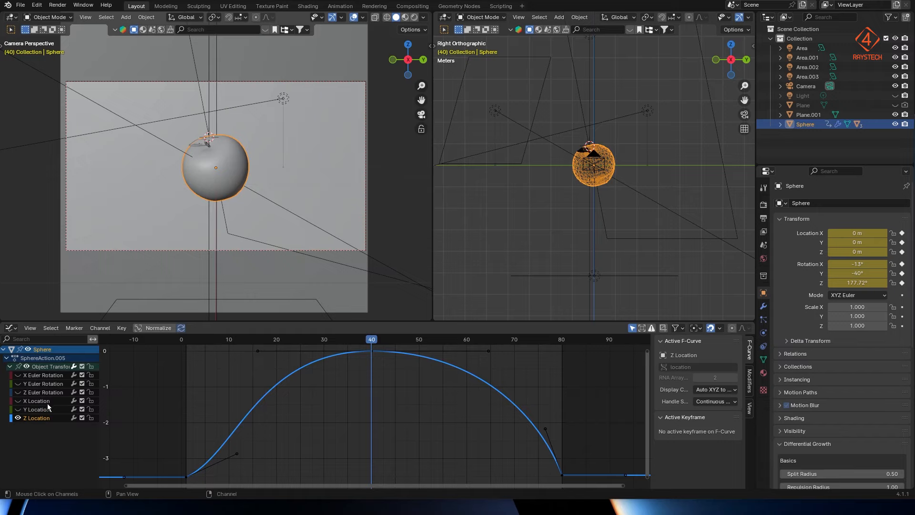
left_click(19, 417)
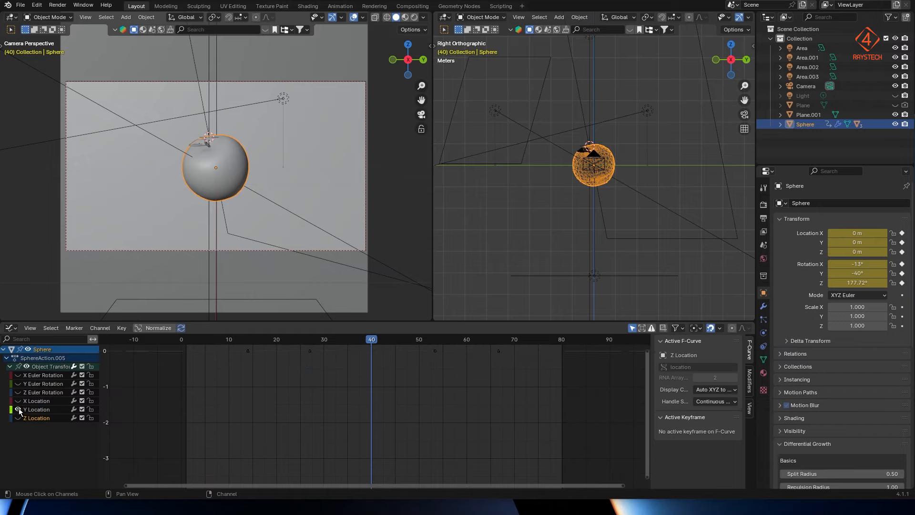
left_click(19, 410)
left_click(19, 392)
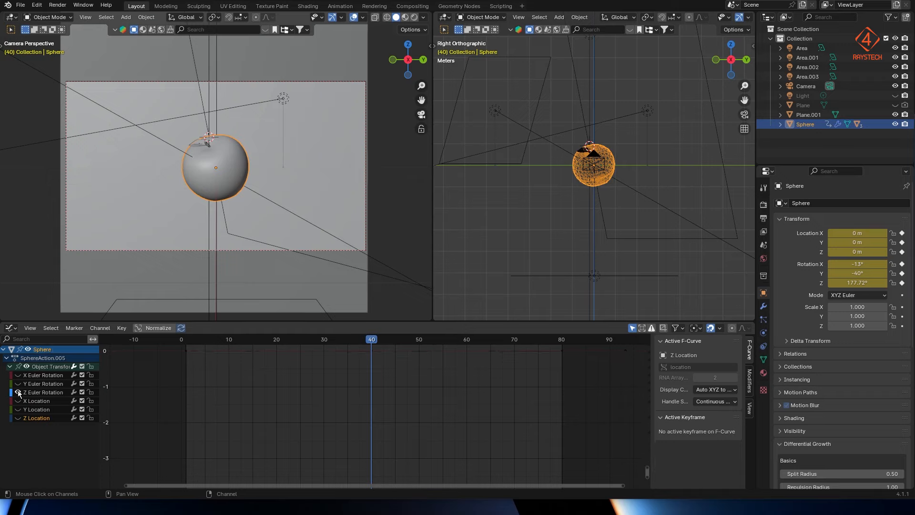
left_click(18, 383)
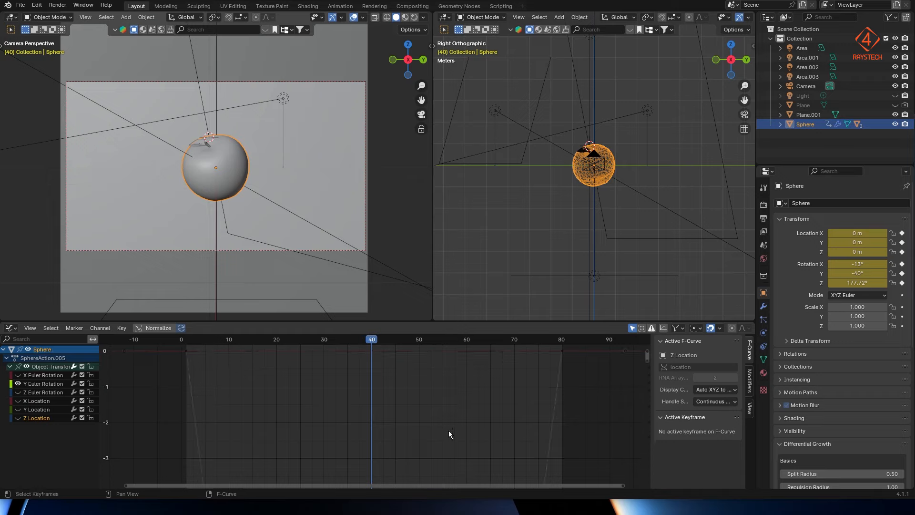
key("Home")
Set the interpolation of all Y Euler Rotation keyframes to Bézier
left_click_drag(419, 462, 341, 480)
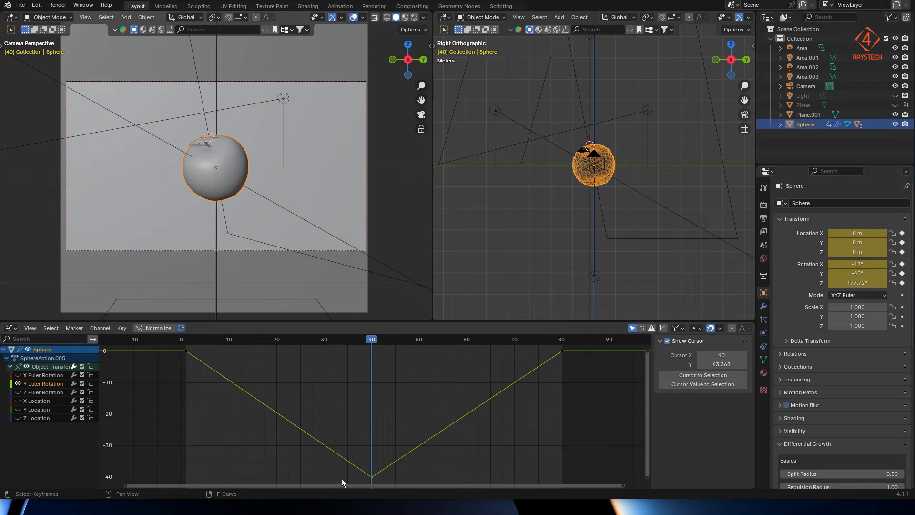
key("a")
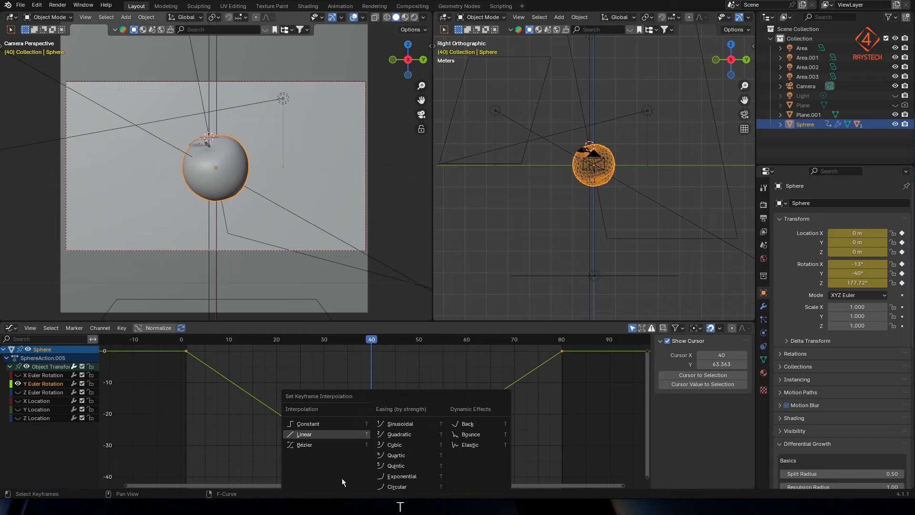
key("t")
left_click(336, 444)
Replay the animation from the first frame, check the rendered apple at frame 53 in the Timeline and save the file
key("shift+Left")
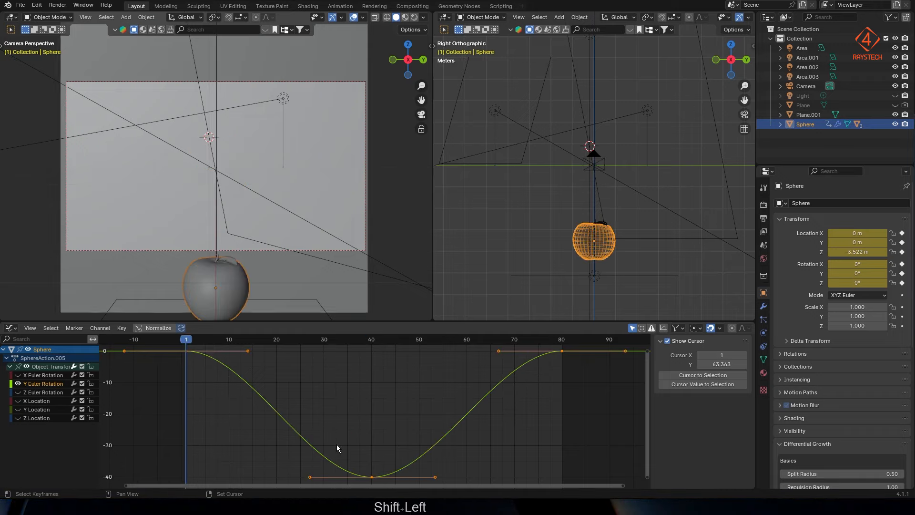
key("space")
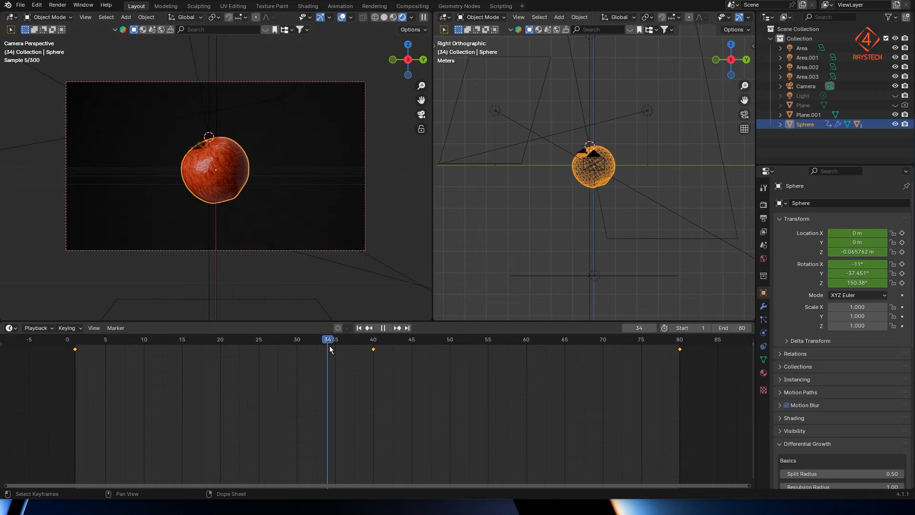
left_click_drag(330, 345, 473, 362)
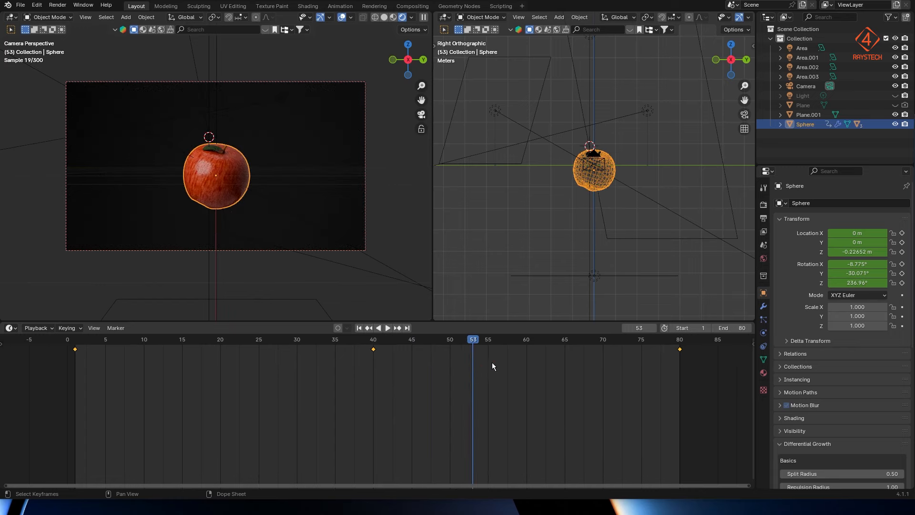
key("ctrl+s")
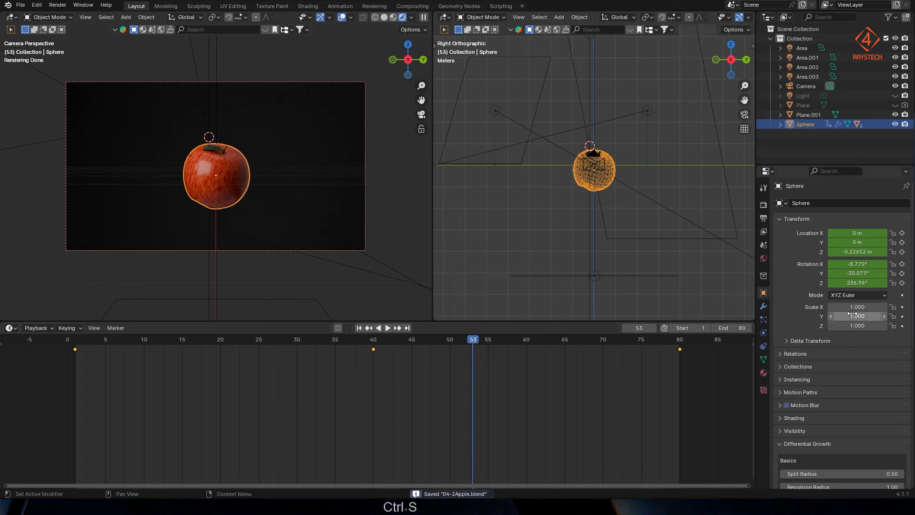
Fit the camera frame to the viewport, hide its overlays and scrub through the rendered animation
key("Home")
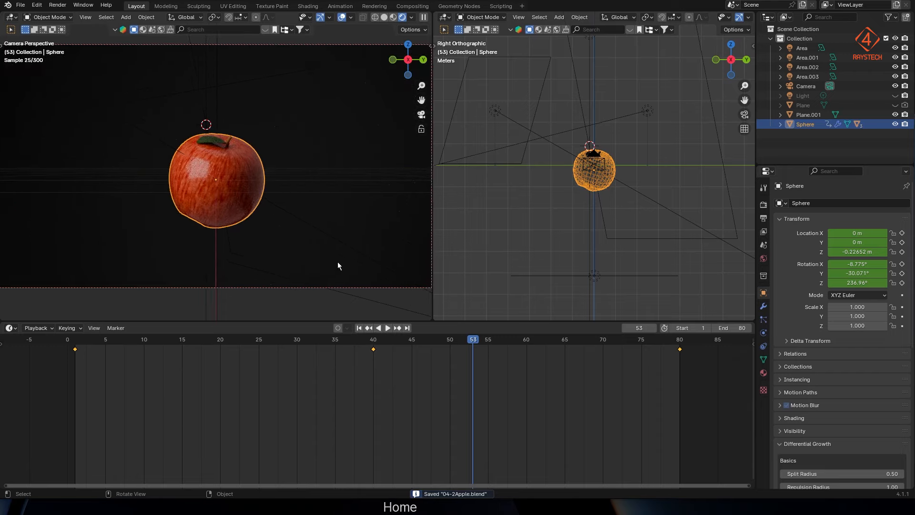
left_click(342, 17)
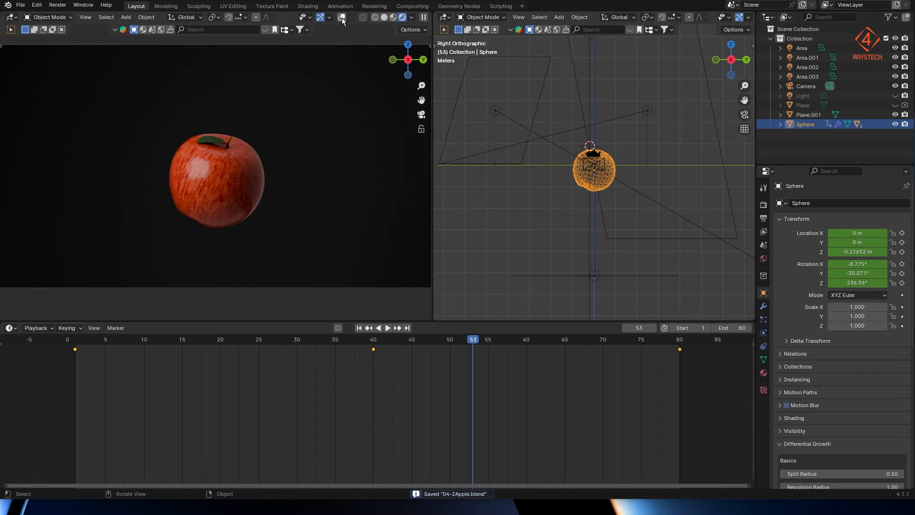
left_click_drag(470, 338, 497, 353)
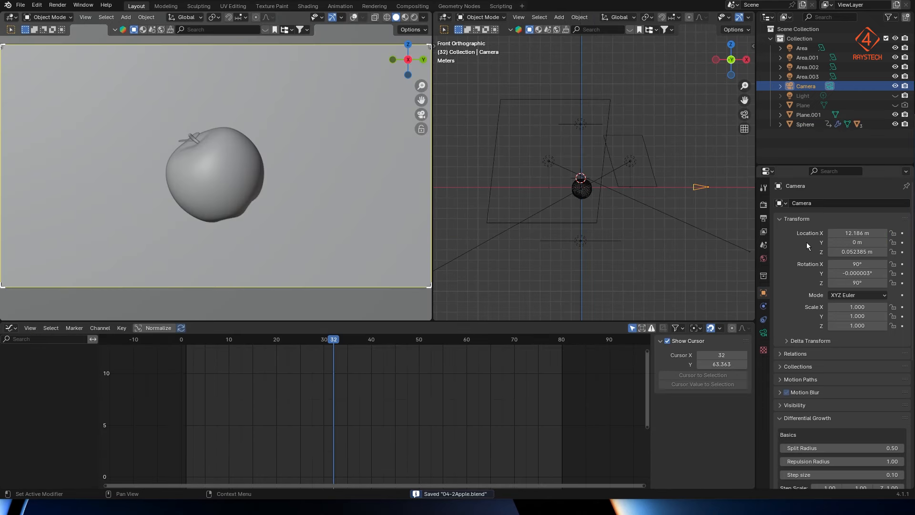
Set the final render samples to 300 in the Cycles sampling settings
left_click(764, 188)
left_click(764, 204)
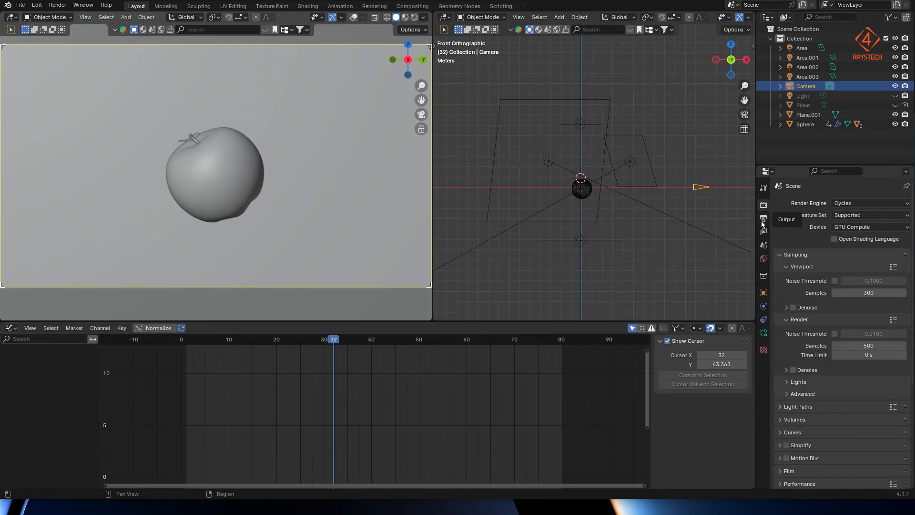
left_click(864, 345)
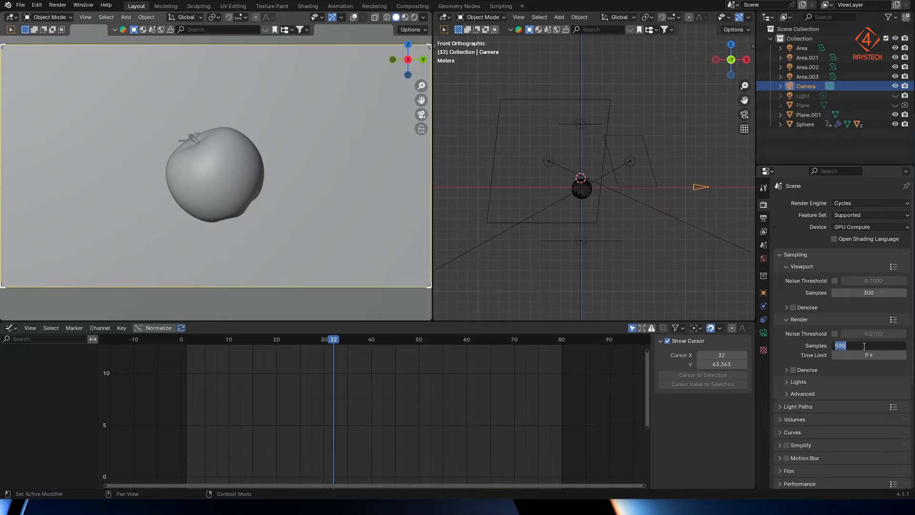
type("300")
key("KP_Enter")
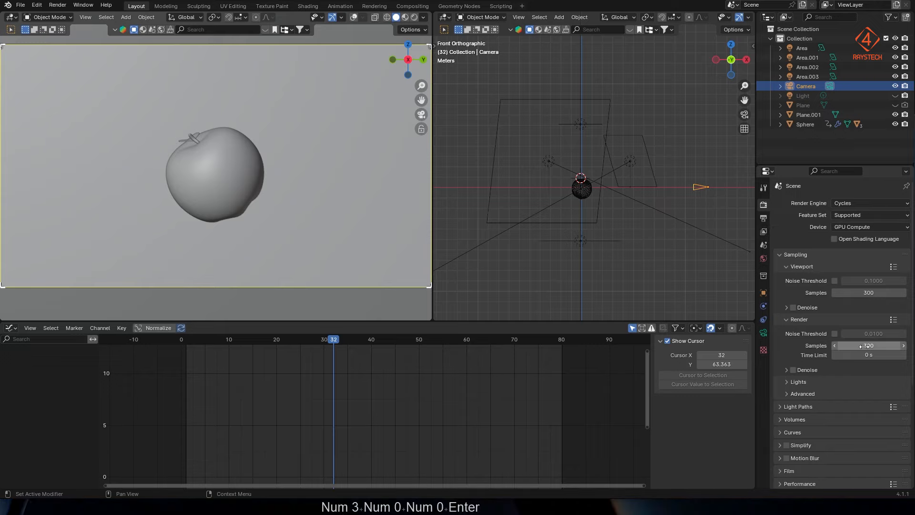
Show the apple close up in rendered shading and enable final render denoising with the OptiX denoiser
left_click(787, 370)
key("z")
left_click(278, 165)
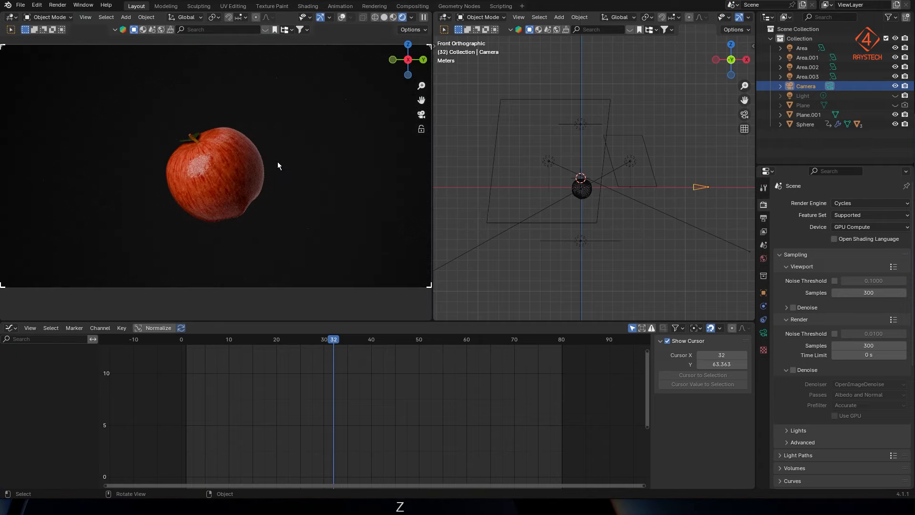
scroll(219, 169, "up", 4)
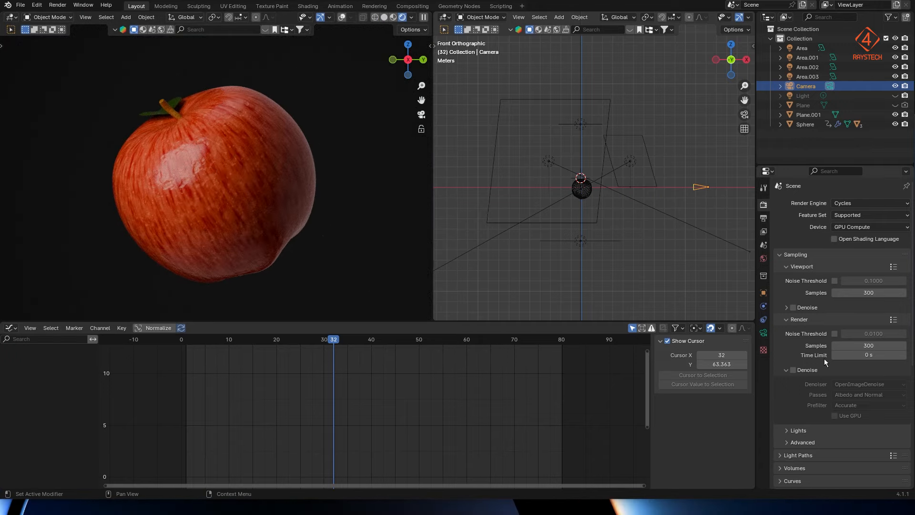
left_click(793, 370)
left_click(857, 385)
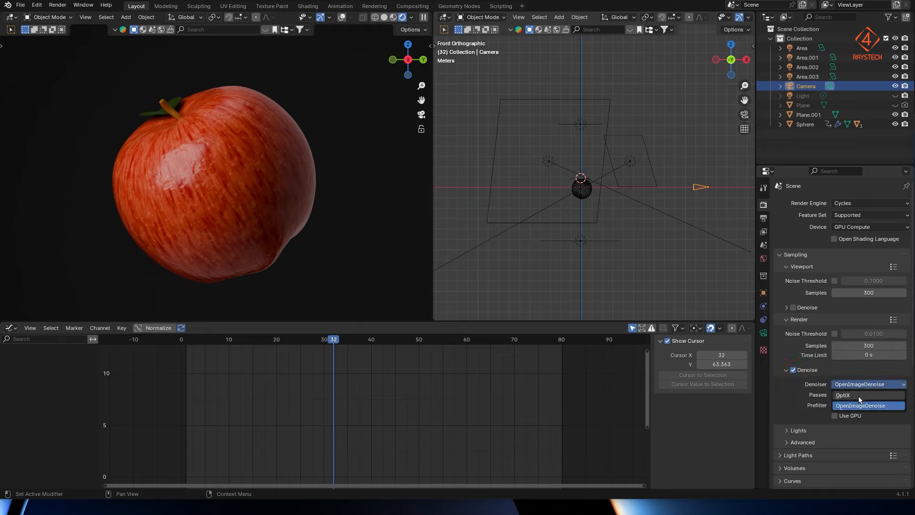
left_click(859, 396)
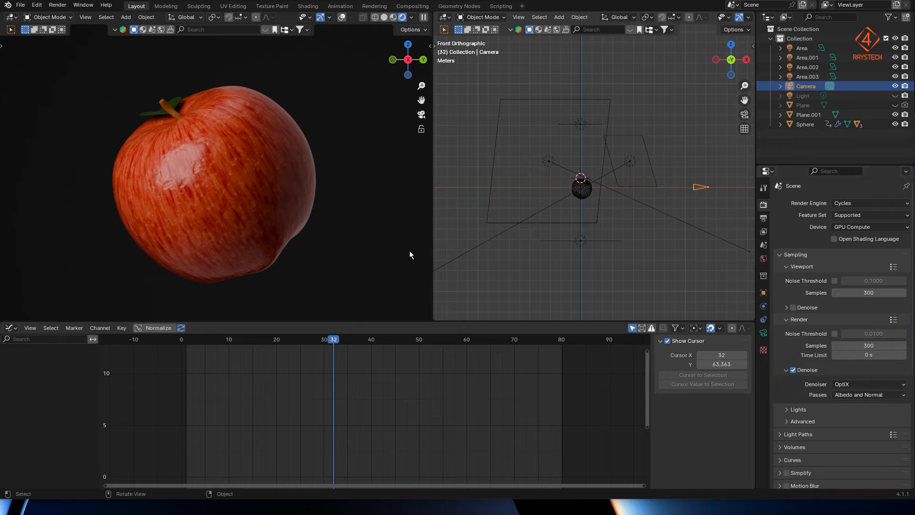
Disable denoising for the final render and inspect the apple's surface detail up close
scroll(219, 196, "up", 2)
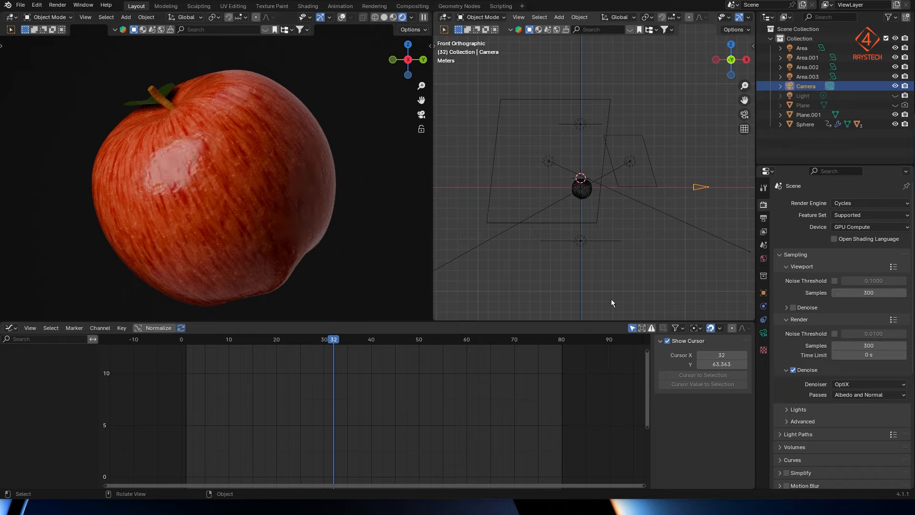
left_click(793, 370)
scroll(265, 221, "down", 1)
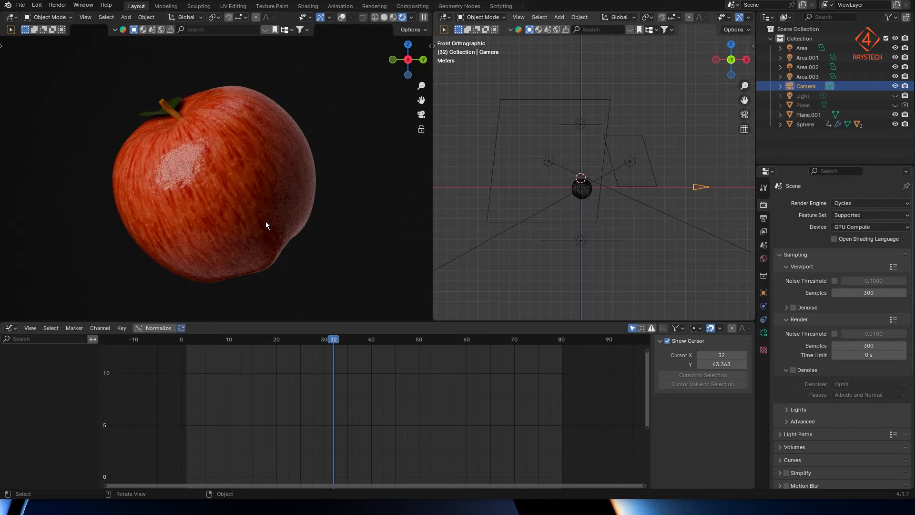
scroll(266, 222, "up", 1)
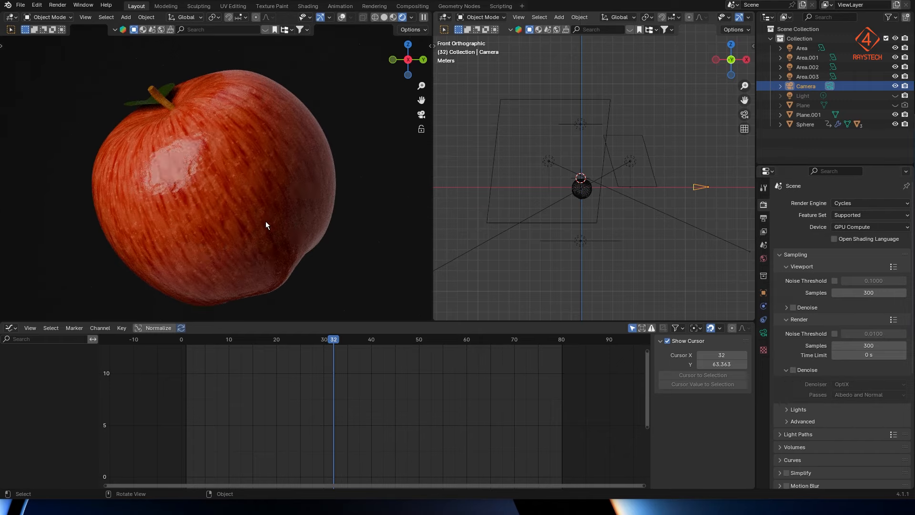
Set the render output to the Blender Tutorials\Apple folder with the file name Render-Apple
left_click(764, 218)
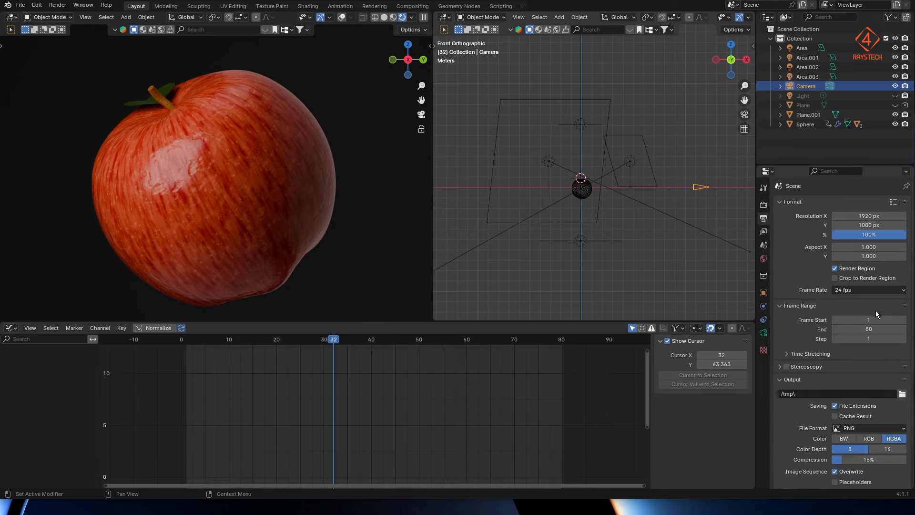
left_click(902, 394)
type("Render-Apple")
key("Return")
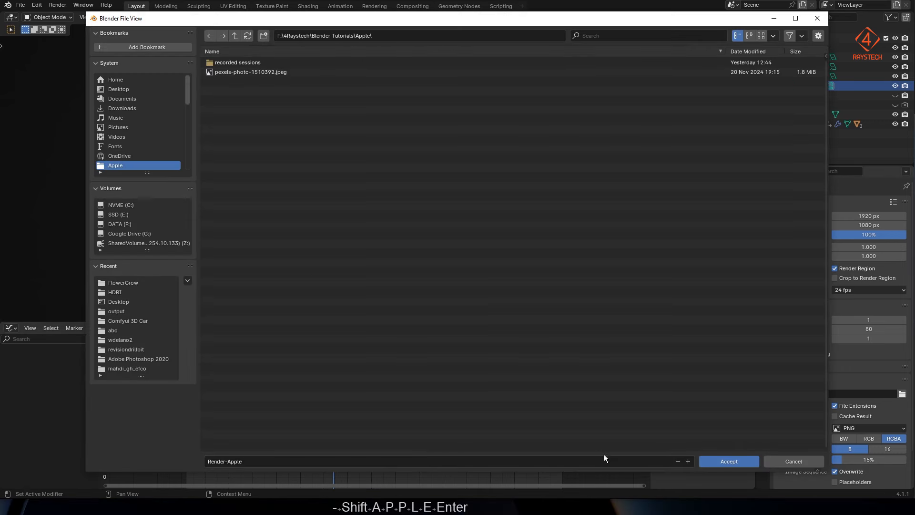
left_click(729, 461)
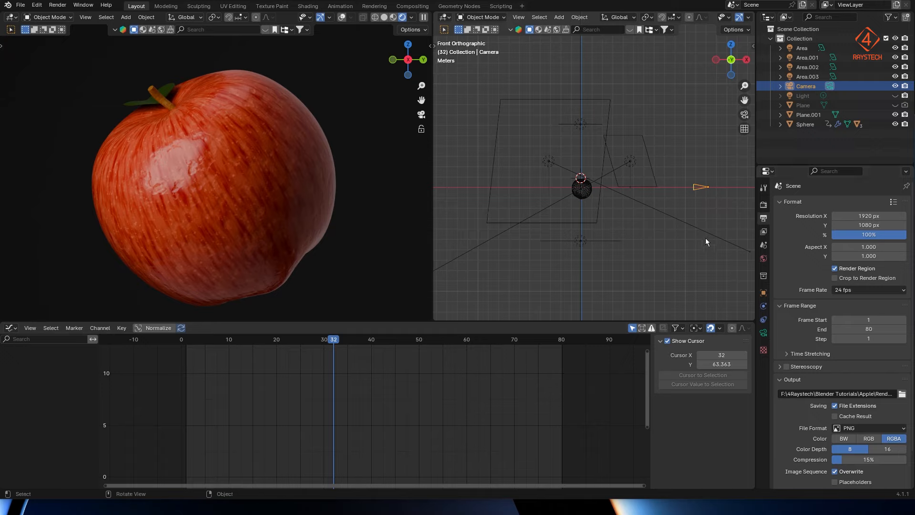
Open the render settings and hide the backdrop Plane.001 in the viewport
left_click(764, 189)
left_click(763, 205)
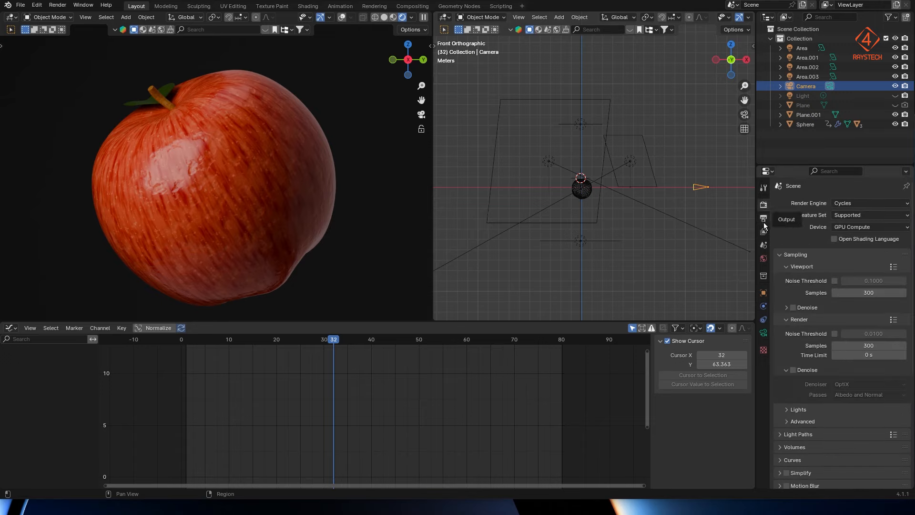
scroll(817, 374, "down", 4)
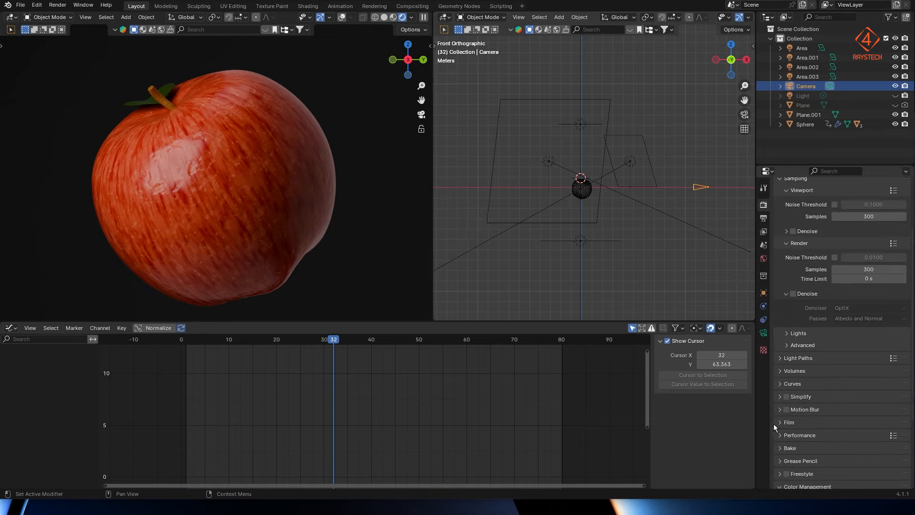
left_click(380, 257)
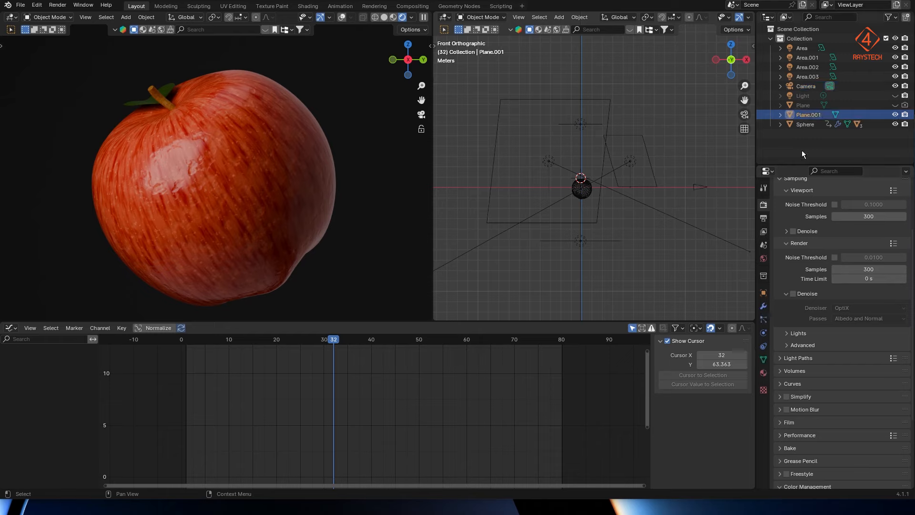
left_click(895, 114)
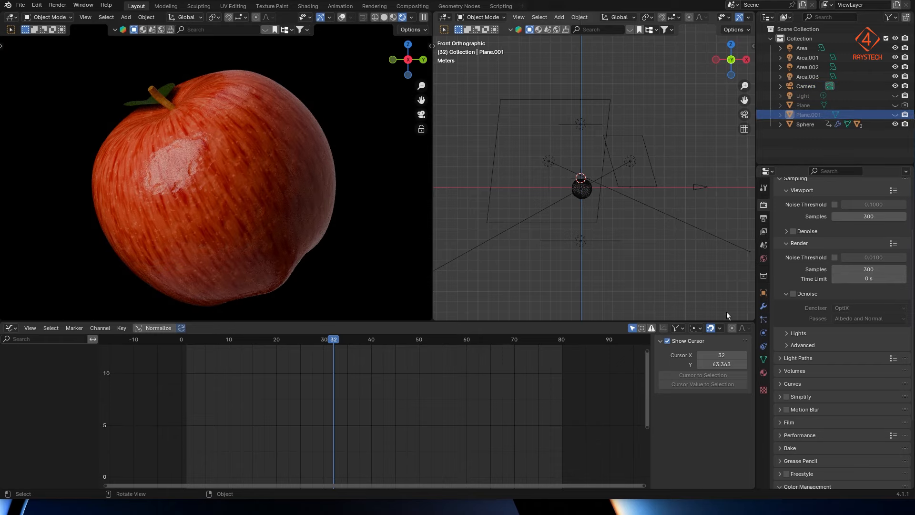
Make the film background transparent and set the PNG output colour to RGBA
left_click(780, 422)
scroll(810, 443, "down", 3)
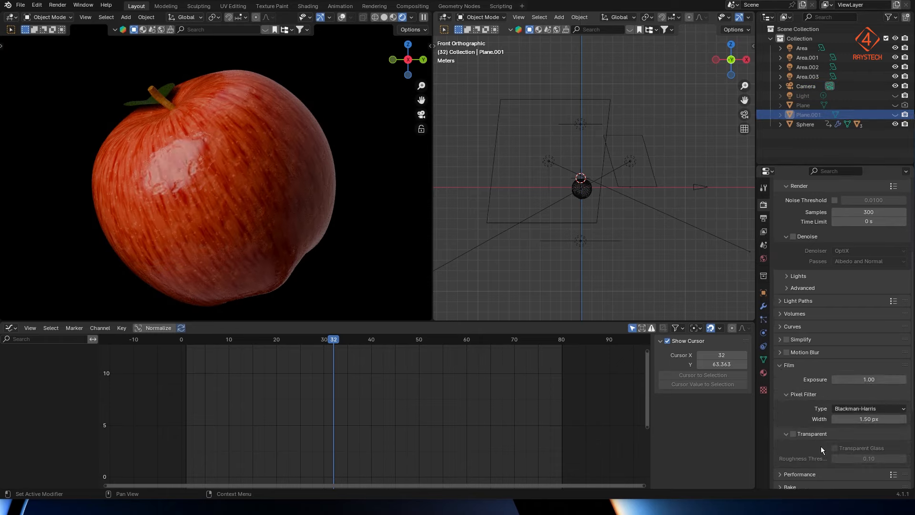
left_click(793, 434)
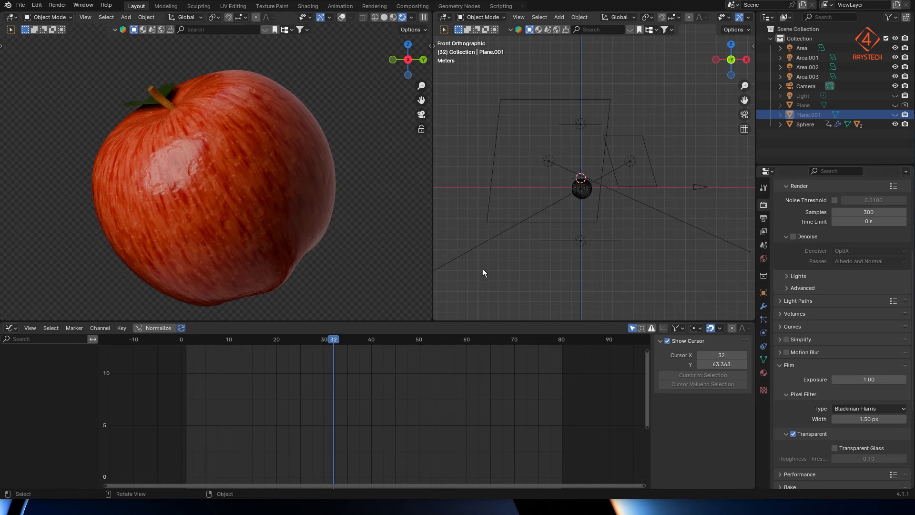
left_click(763, 218)
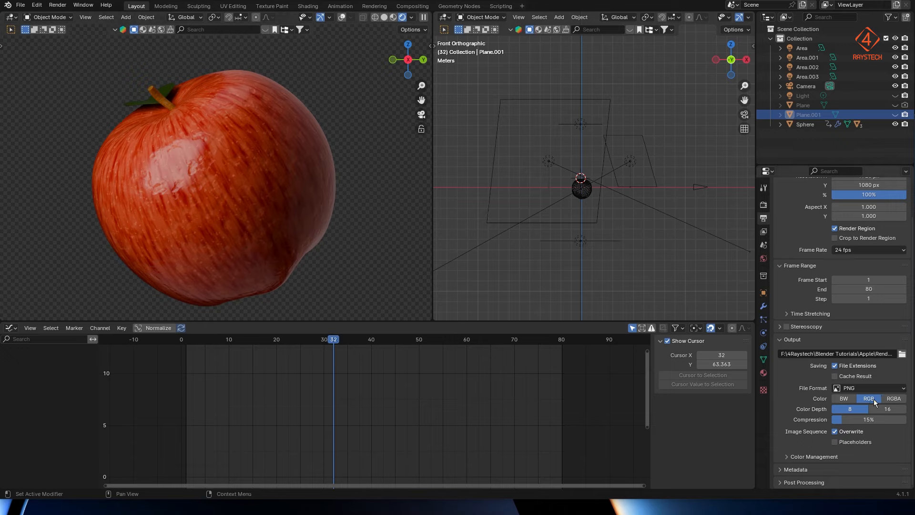
left_click(894, 399)
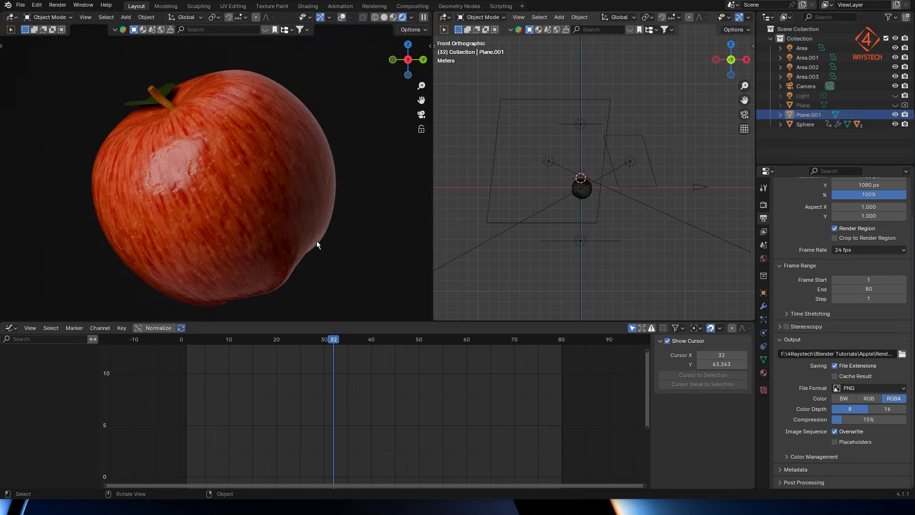
Try world HDRI background strengths of 1 and 0.1, and settle on 0.05
left_click(763, 258)
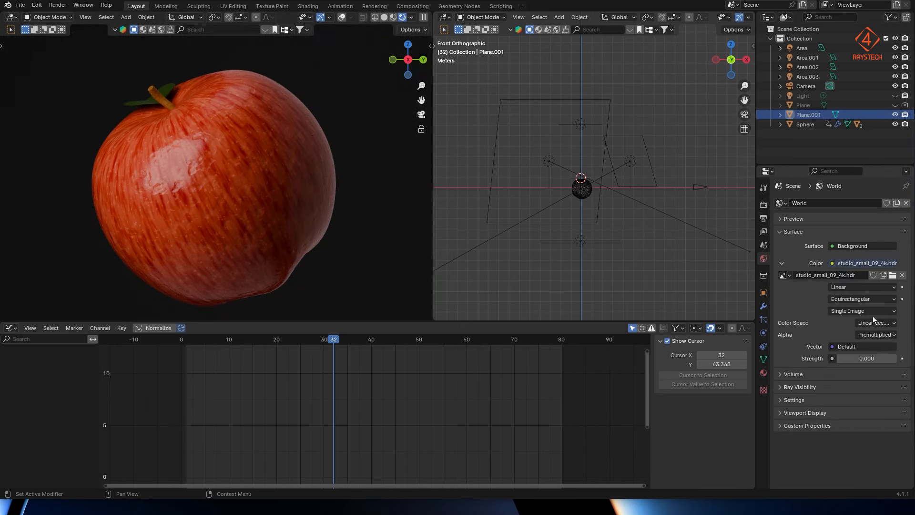
left_click(865, 360)
type("1")
key("Return")
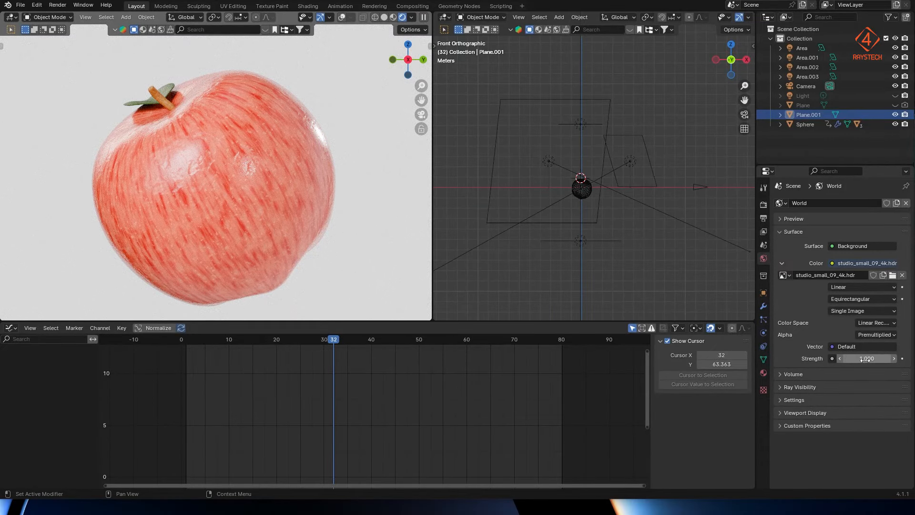
left_click(865, 359)
type("0.1")
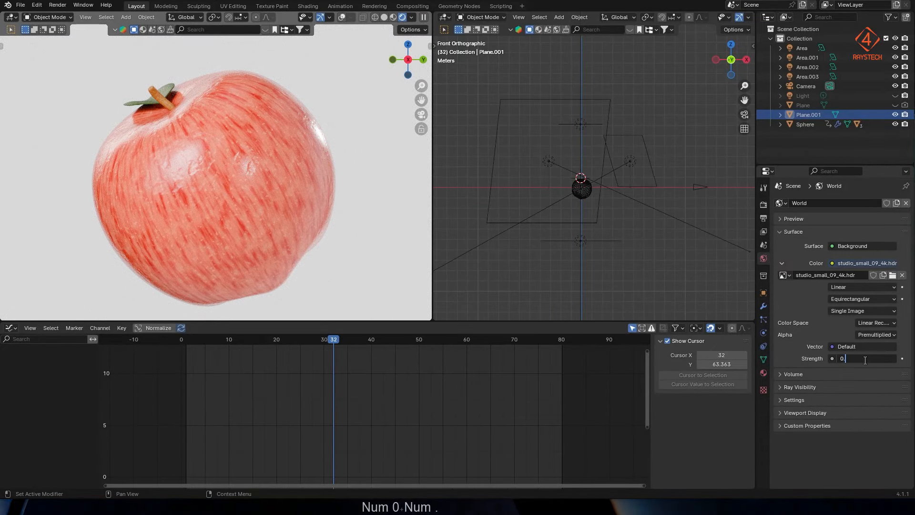
key("Return")
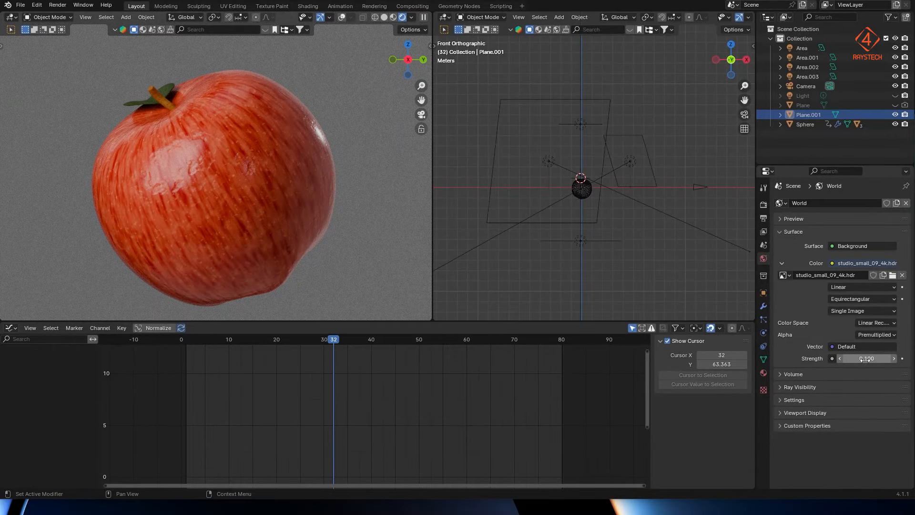
left_click(865, 359)
type("0.05")
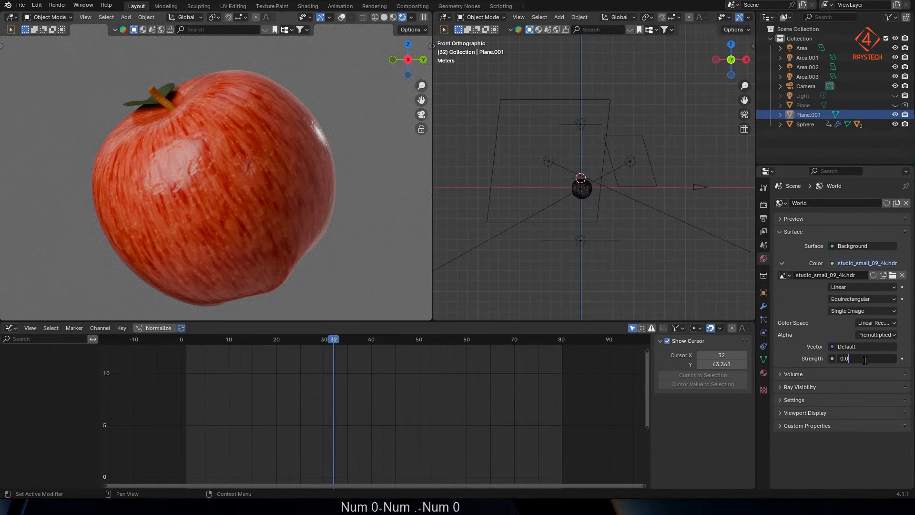
key("Return")
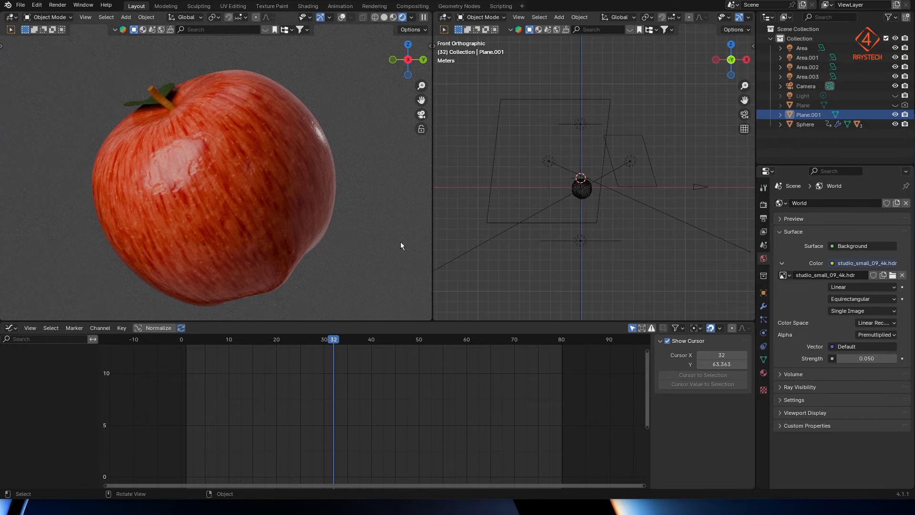
Darken the base colour of the Plane.001 backdrop material to black
left_click(764, 374)
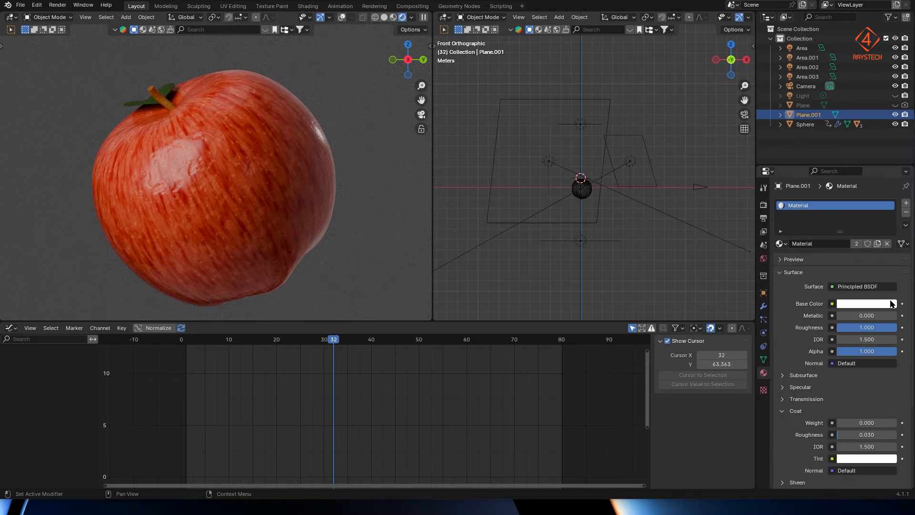
left_click(893, 304)
left_click_drag(890, 160, 889, 236)
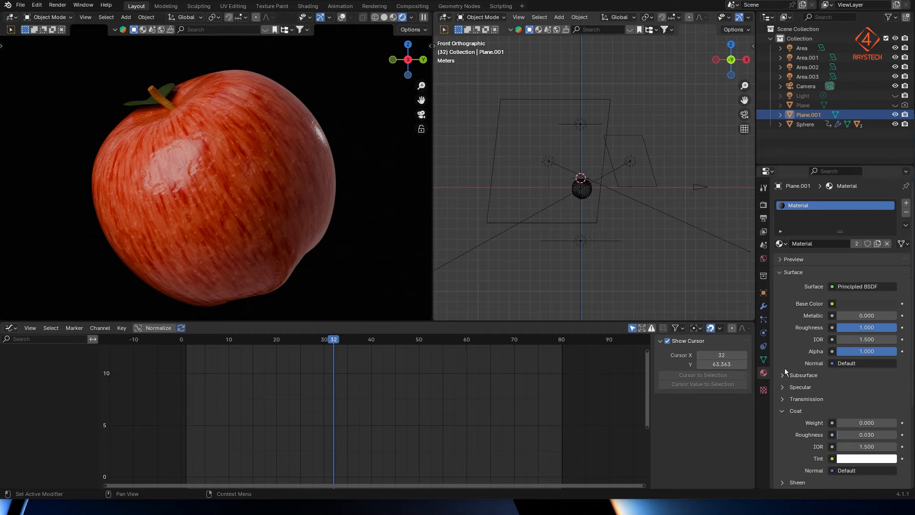
Try a world HDRI background strength of 0 and set it back to 0.05
left_click(763, 261)
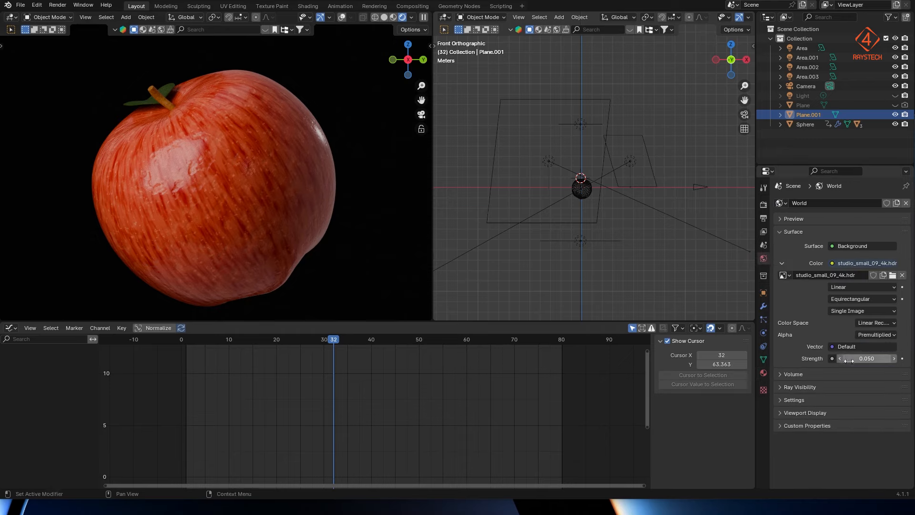
type("0")
key("Return")
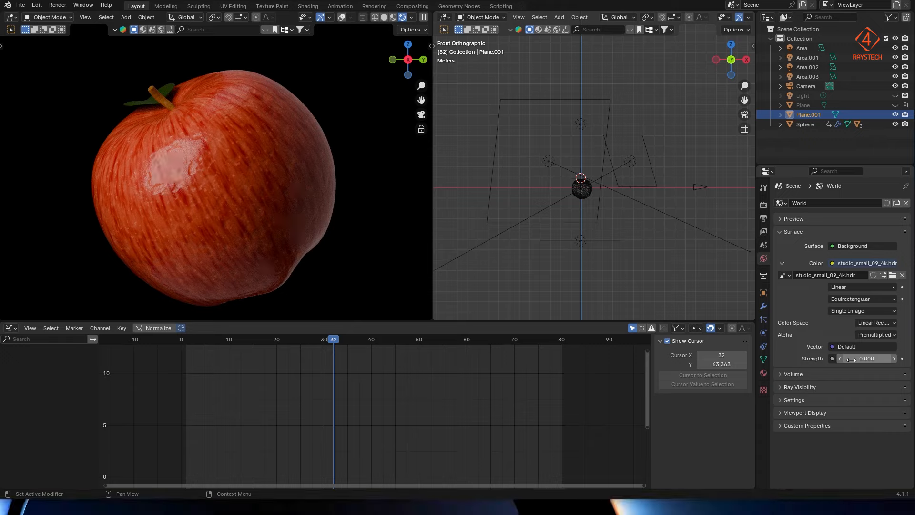
type("0.05")
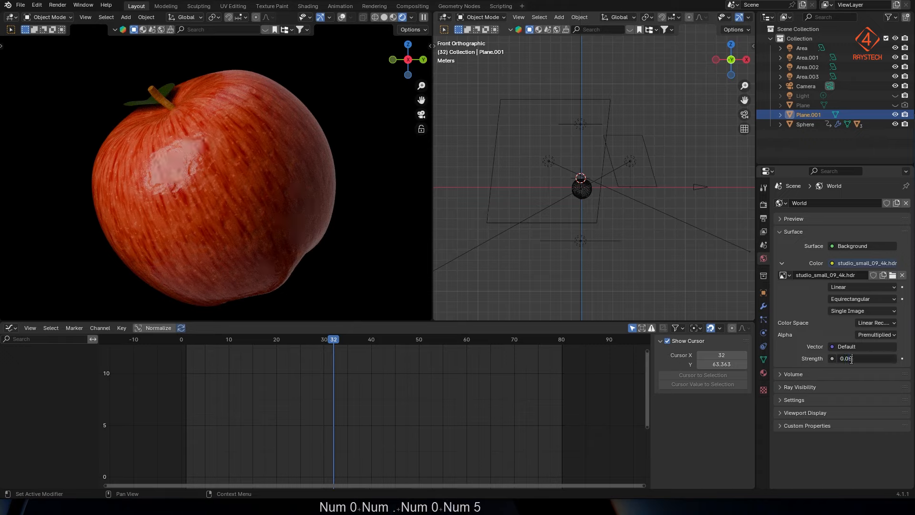
key("Return")
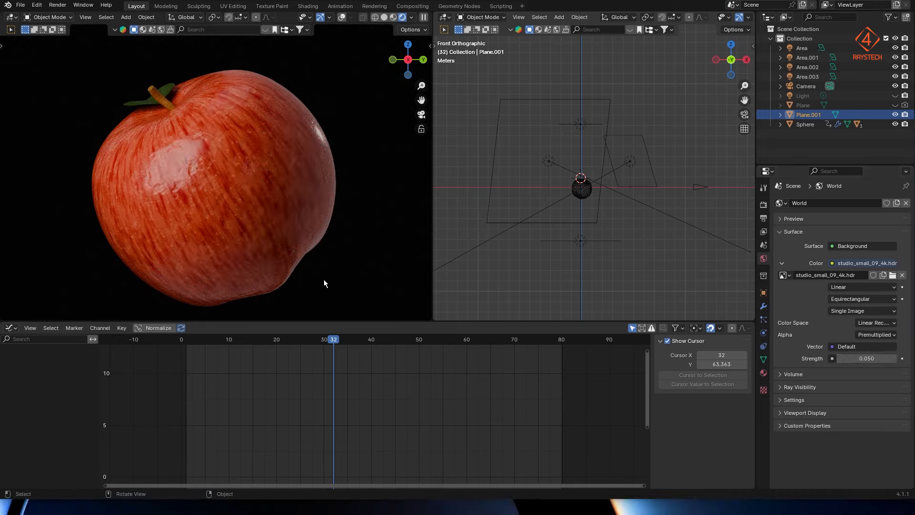
Move the current frame to 30 and save the apple scene file
key("Home")
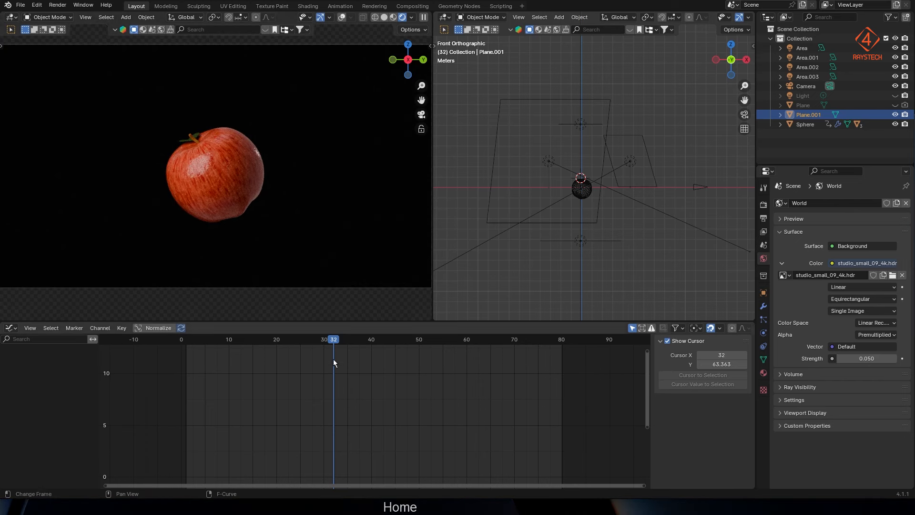
mouse_move(334, 358)
left_mouse_down()
mouse_move(462, 345)
mouse_move(574, 361)
mouse_move(325, 354)
left_mouse_up()
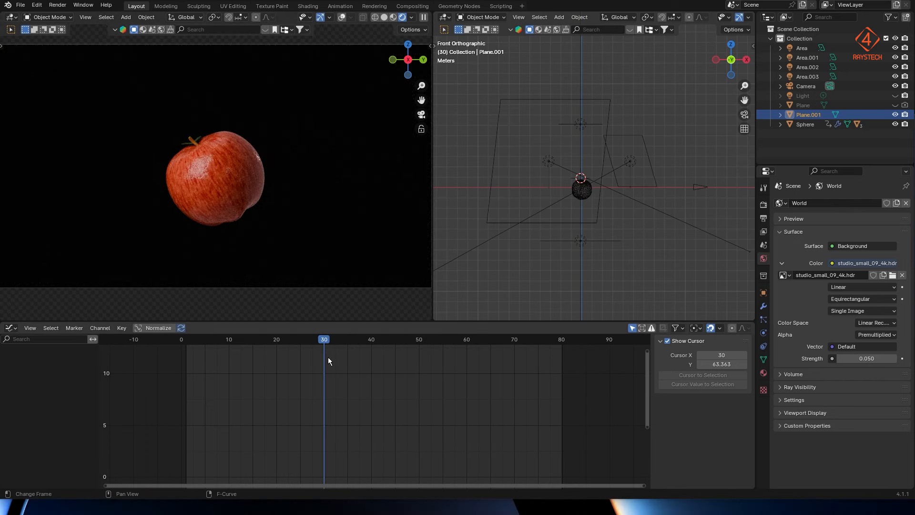
key("ctrl+s")
Run Render Animation for the apple scene and open the rendered result with View Animation
left_click(60, 7)
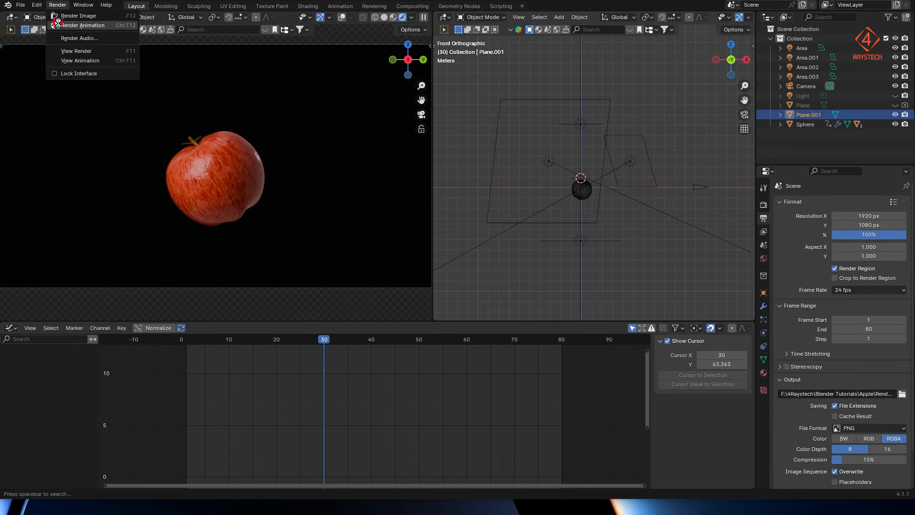
left_click(58, 24)
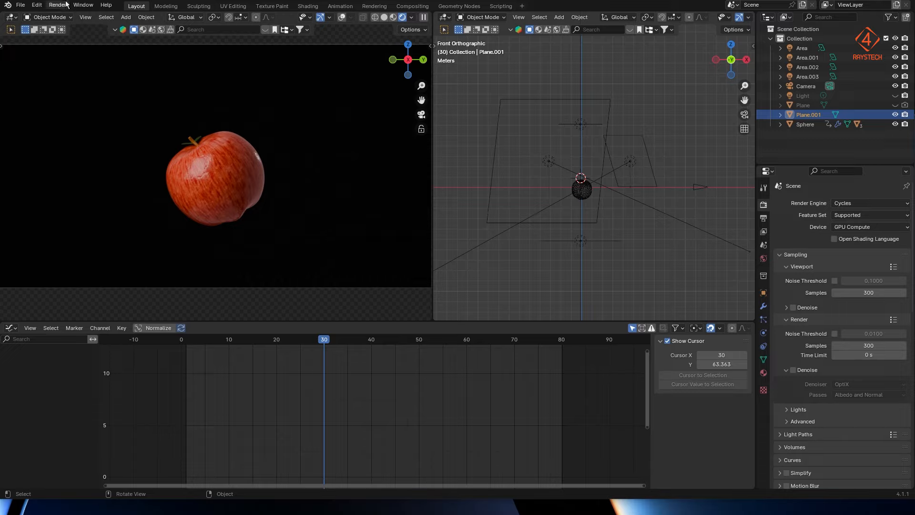
left_click(57, 5)
left_click(58, 64)
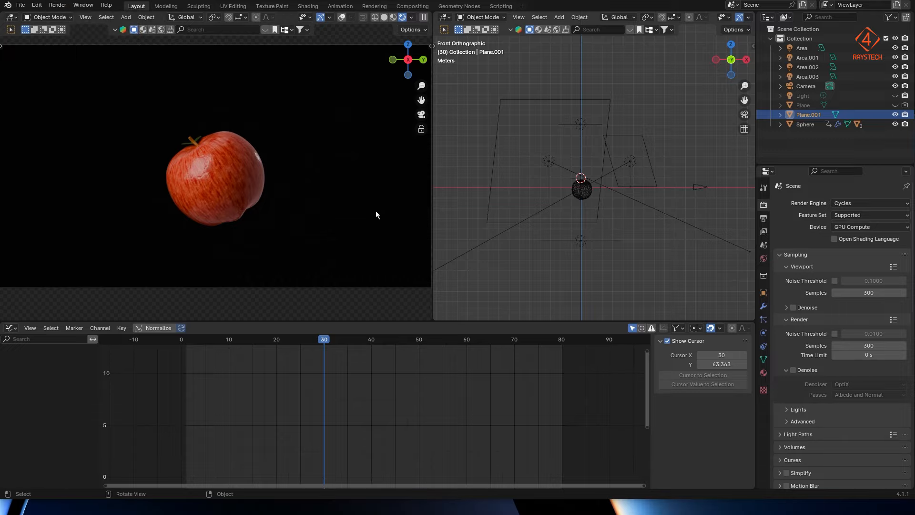